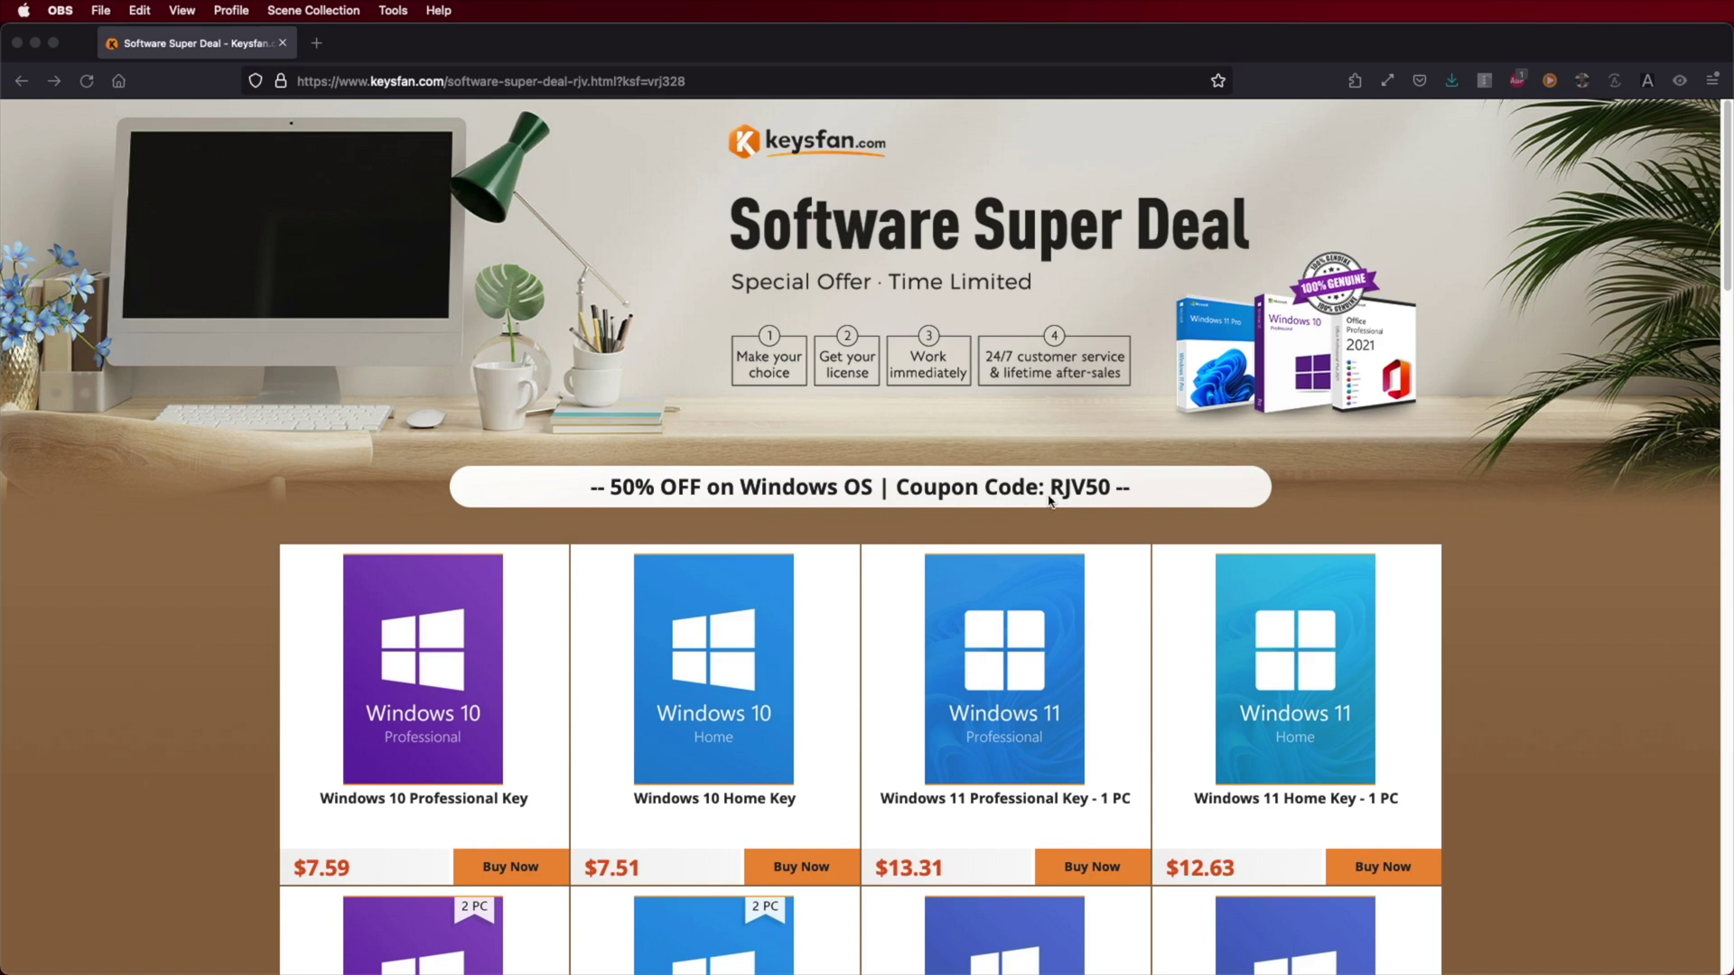
Scroll down the Keysfan deal page toward the Windows 11 Professional Key offer
scroll(722, 560, "down", 5)
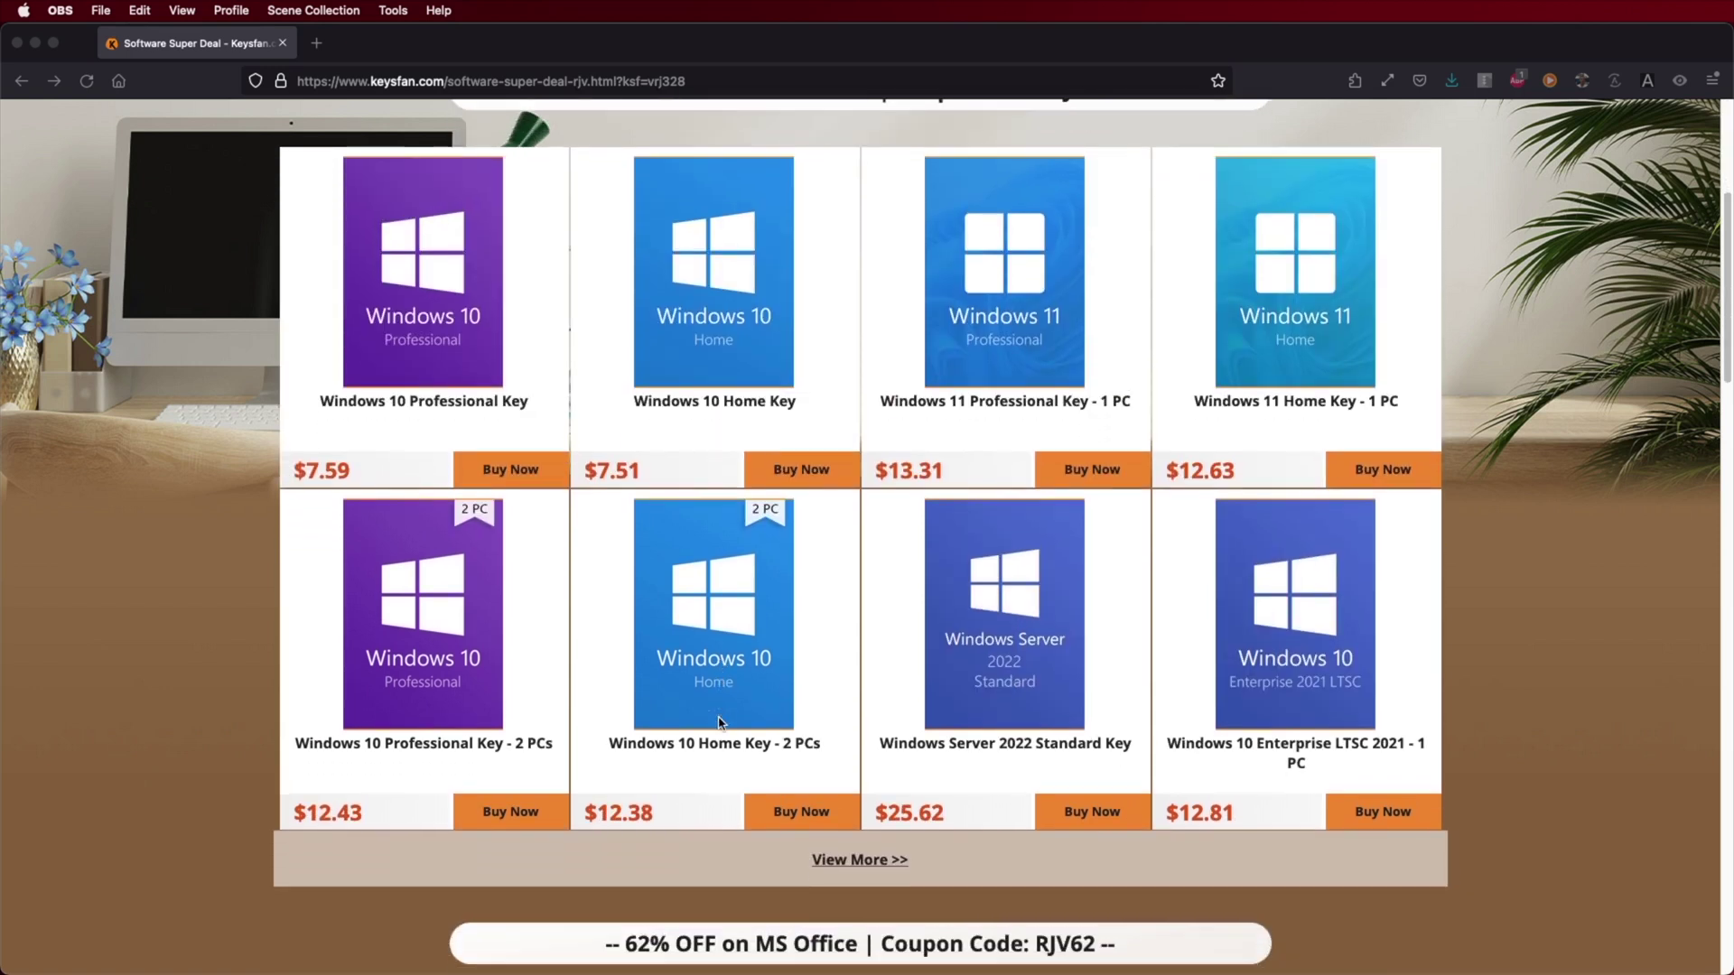
scroll(720, 724, "down", 4)
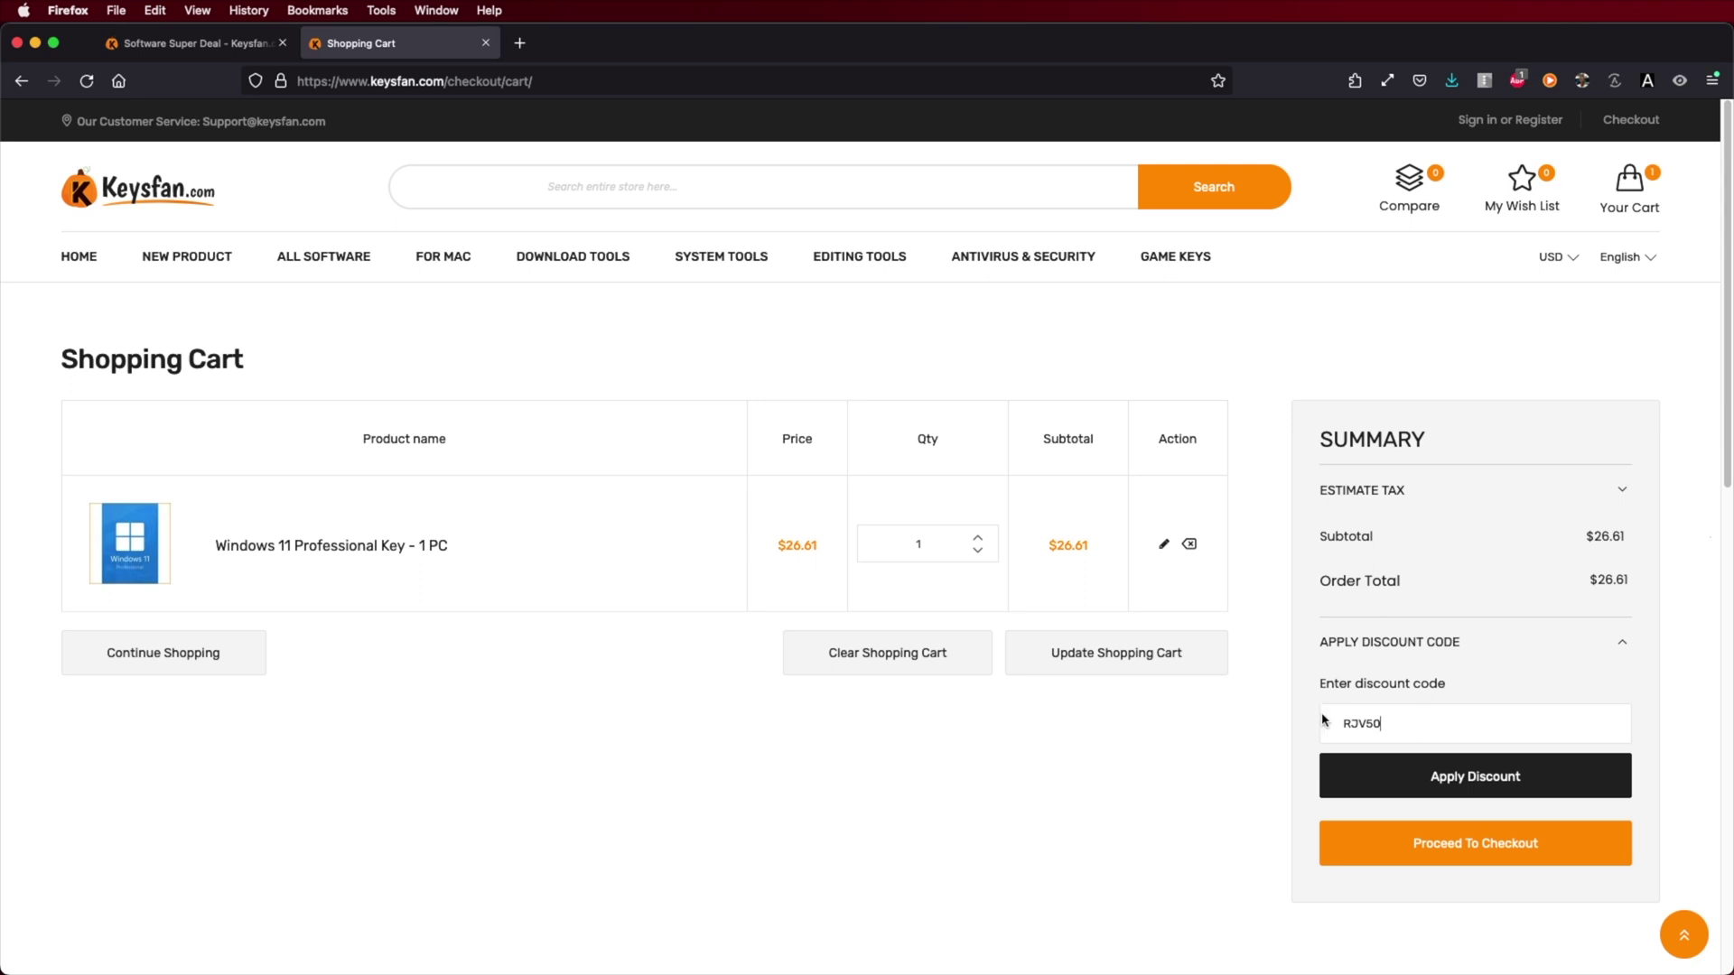
Apply the entered RJV50 discount code to the Keysfan cart
left_click(1420, 777)
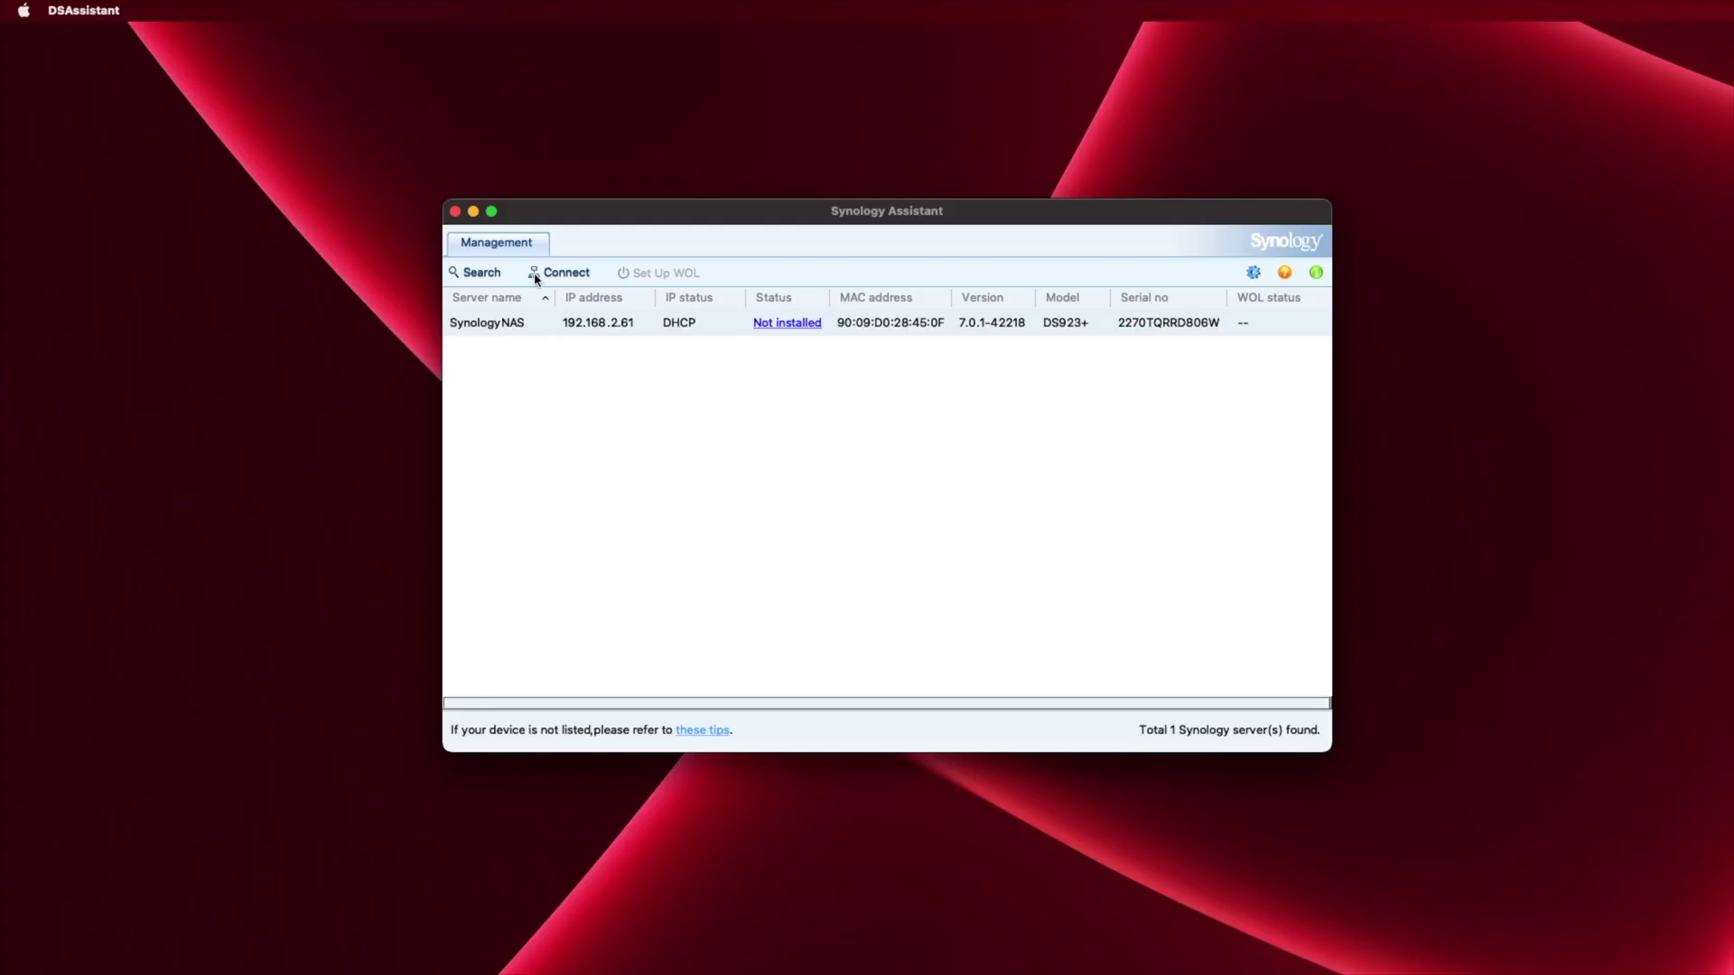
Connect to the DS923+, accept the EULA, and install DSM via automatic download despite the erase warning
left_click(557, 272)
left_click(1165, 667)
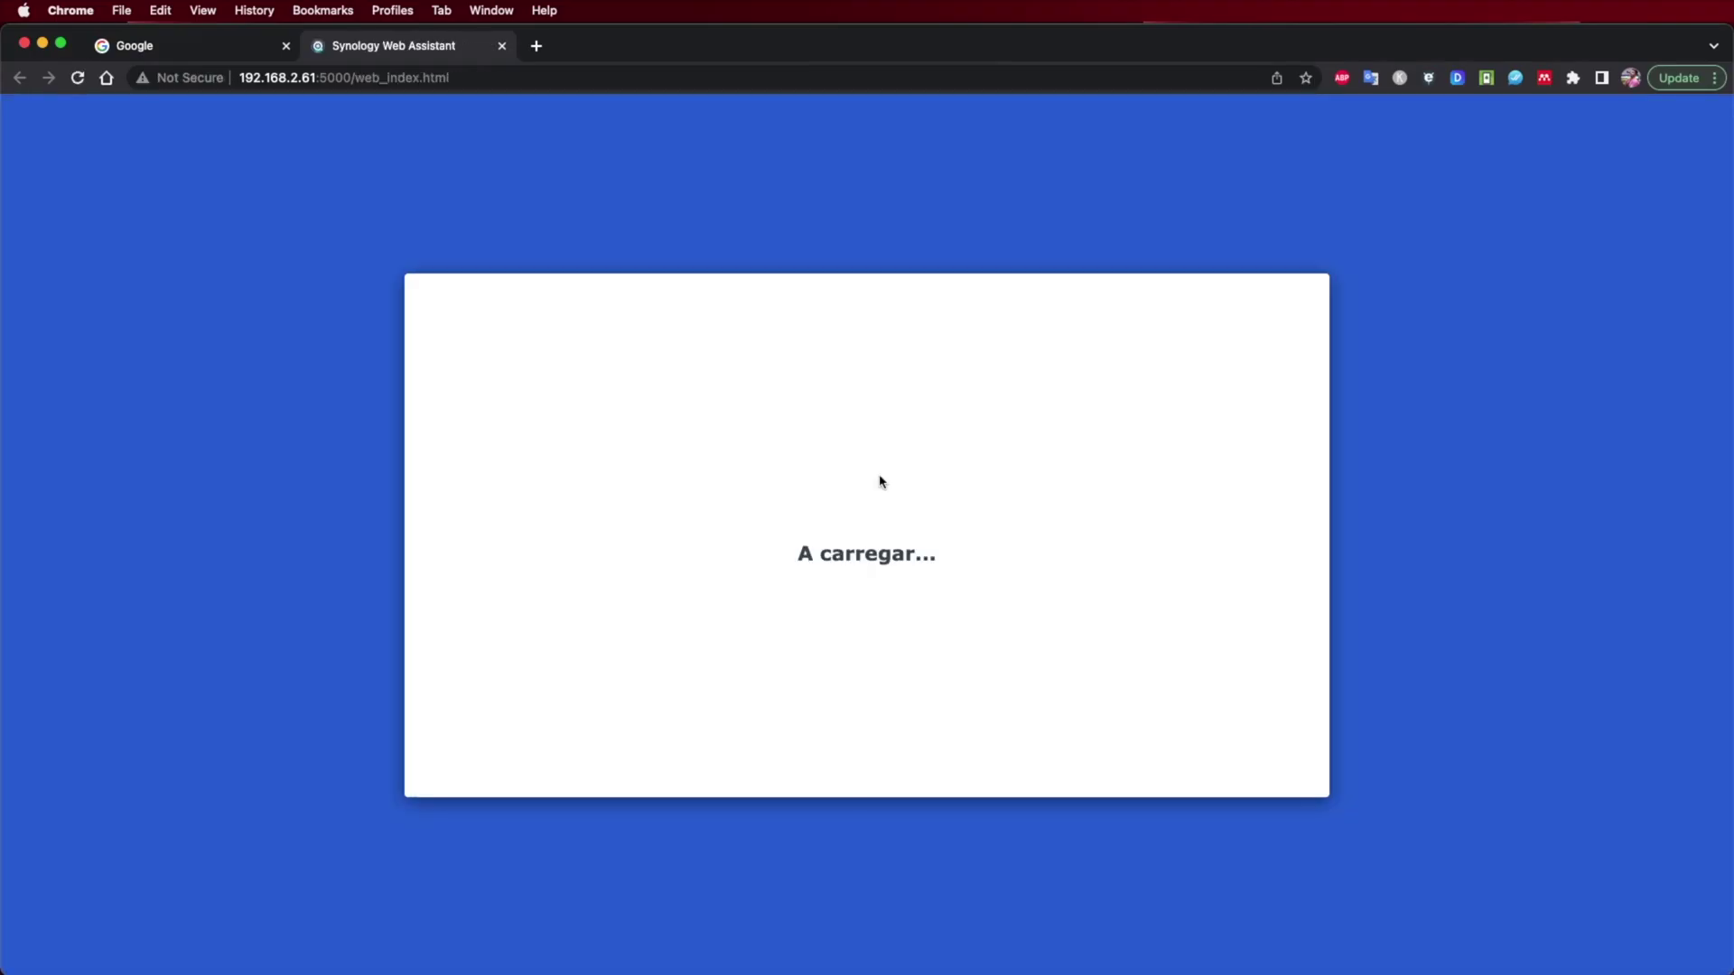
left_click(285, 46)
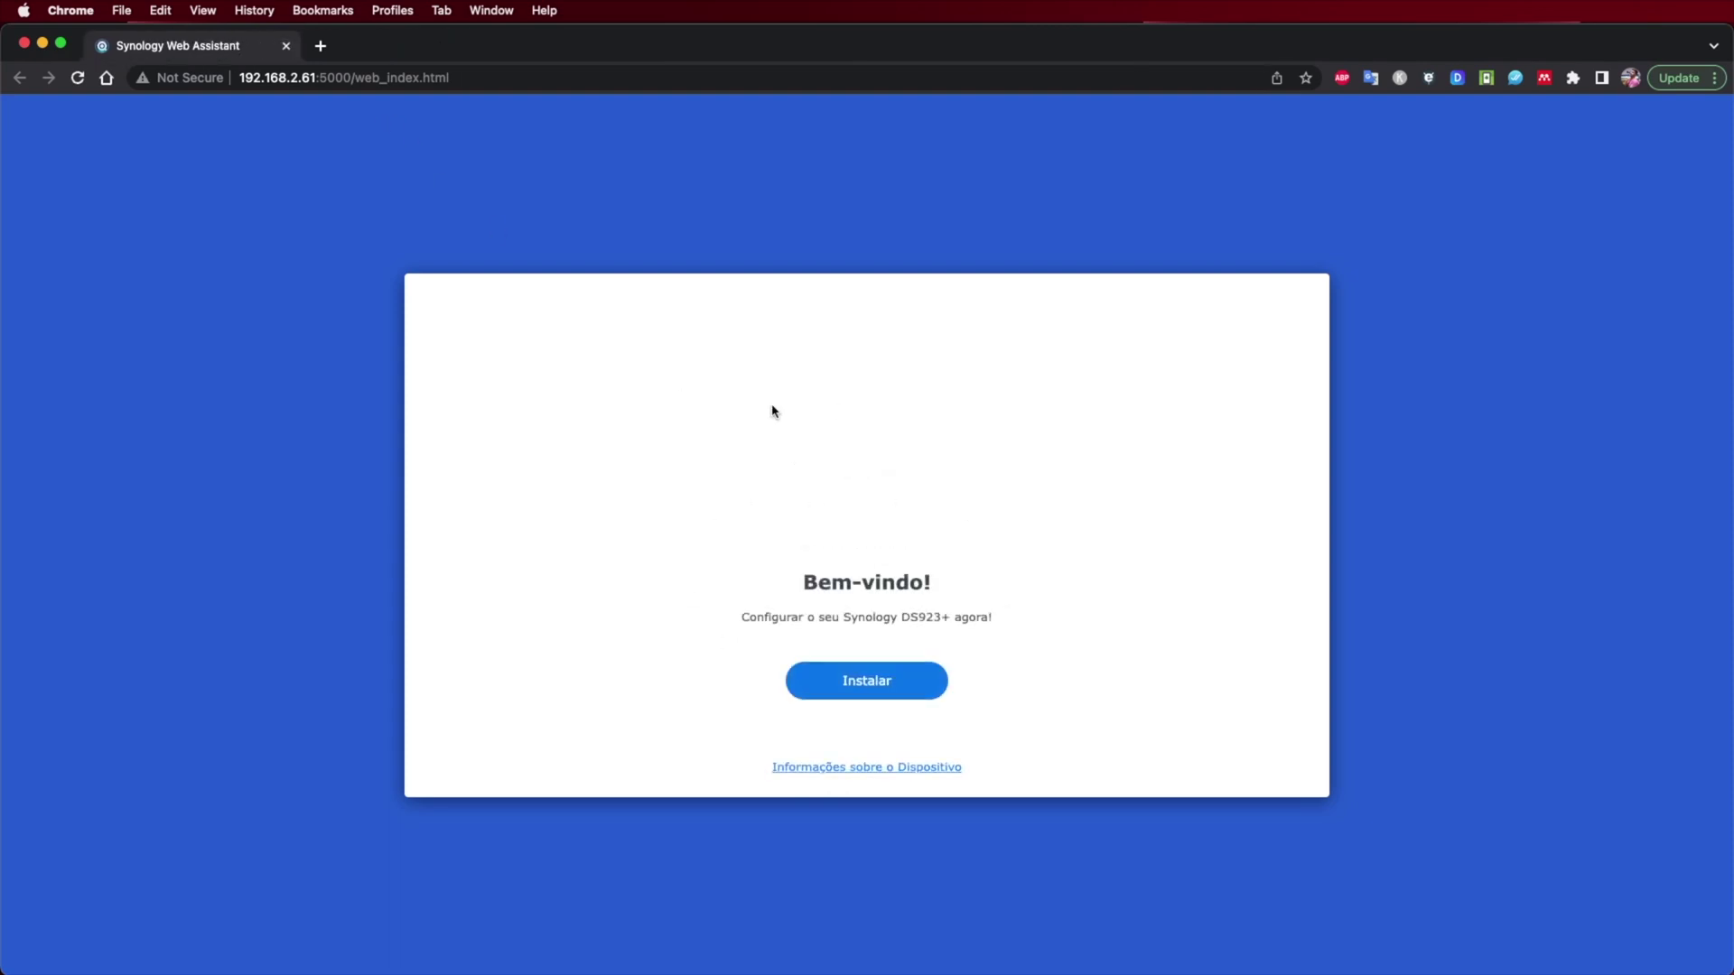
left_click(877, 691)
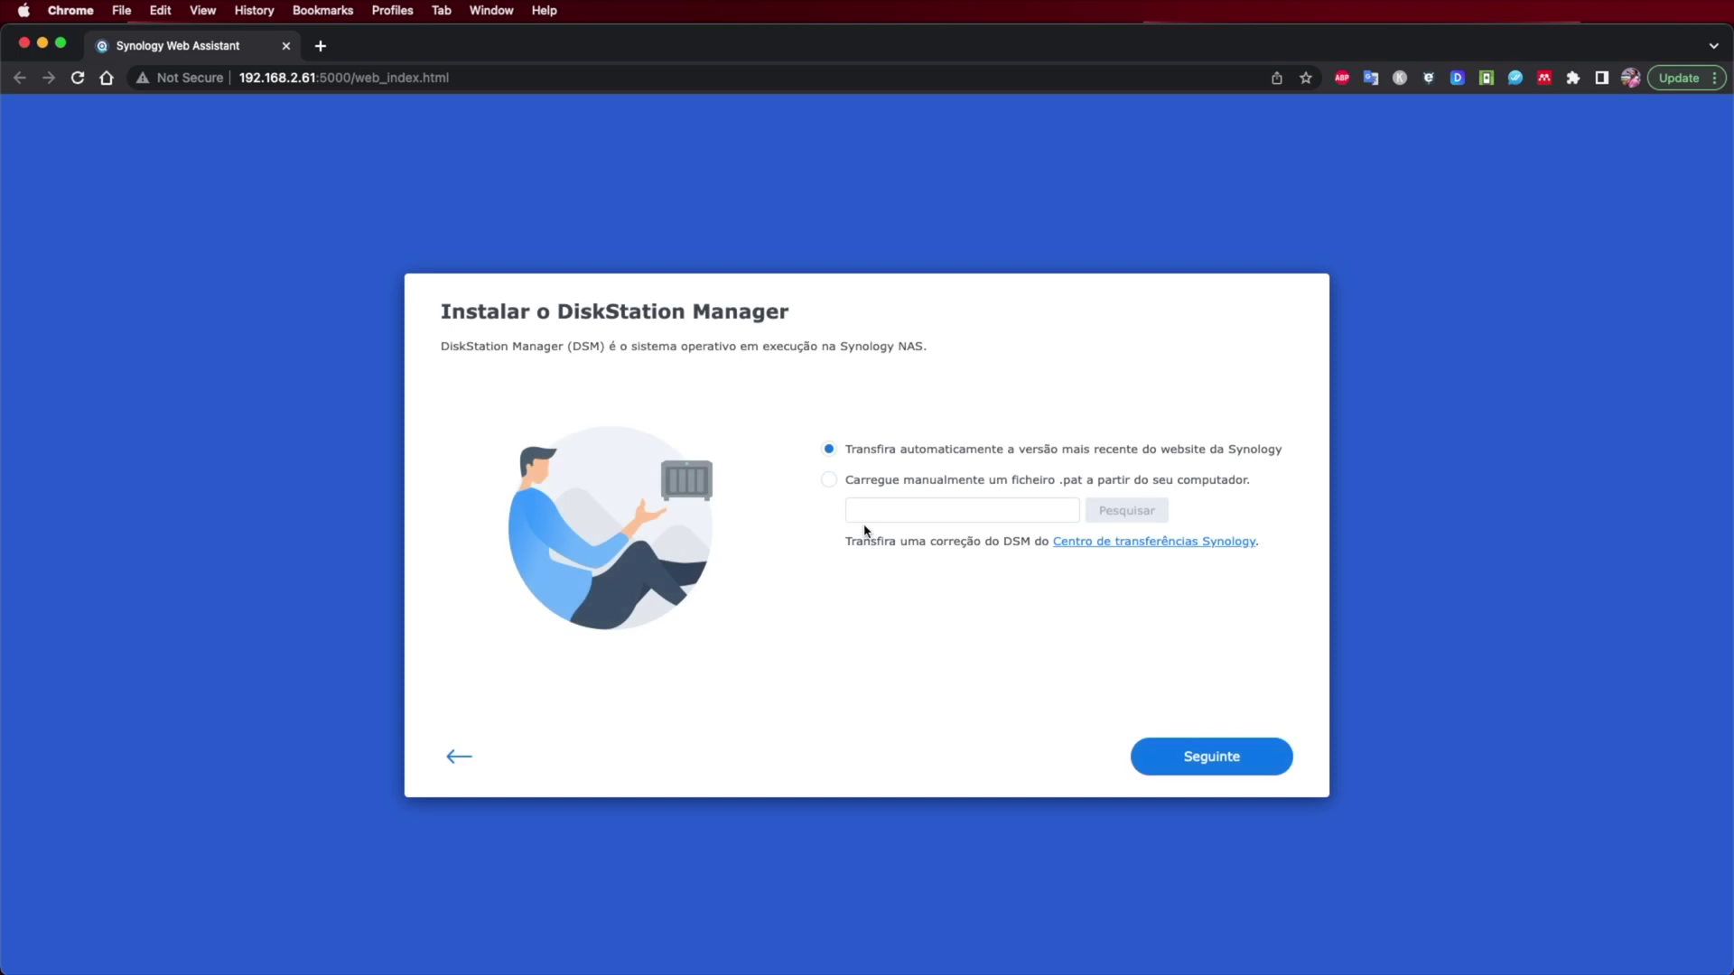
left_click(1211, 754)
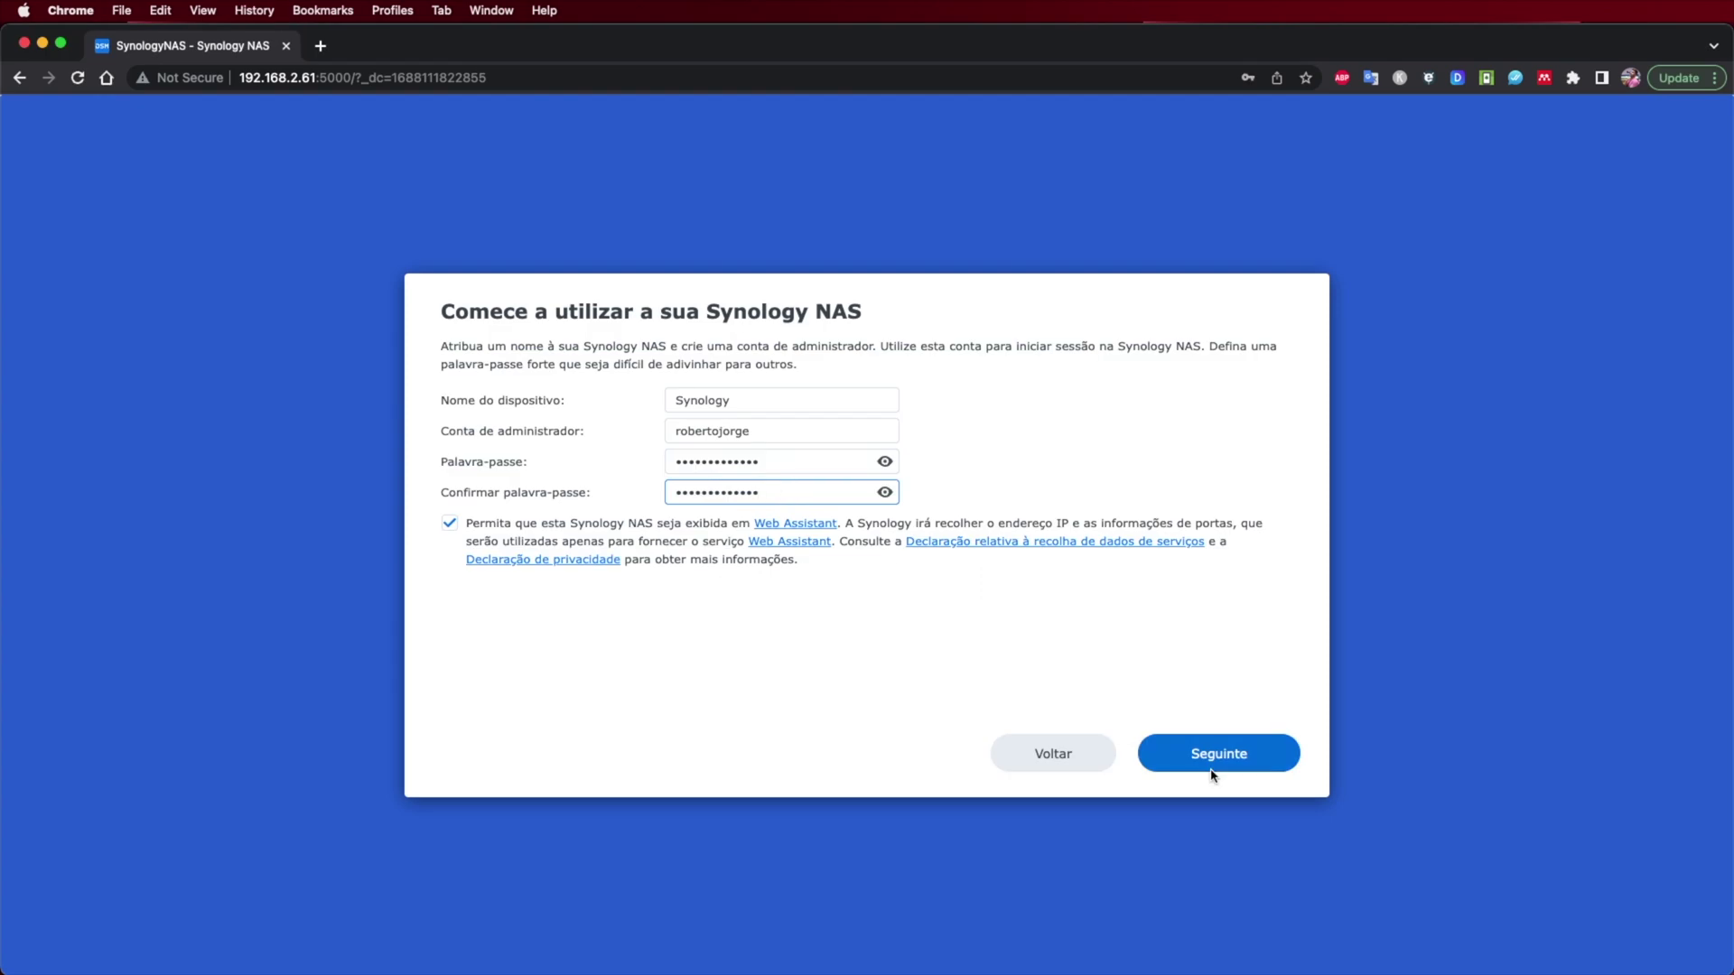
left_click(1219, 759)
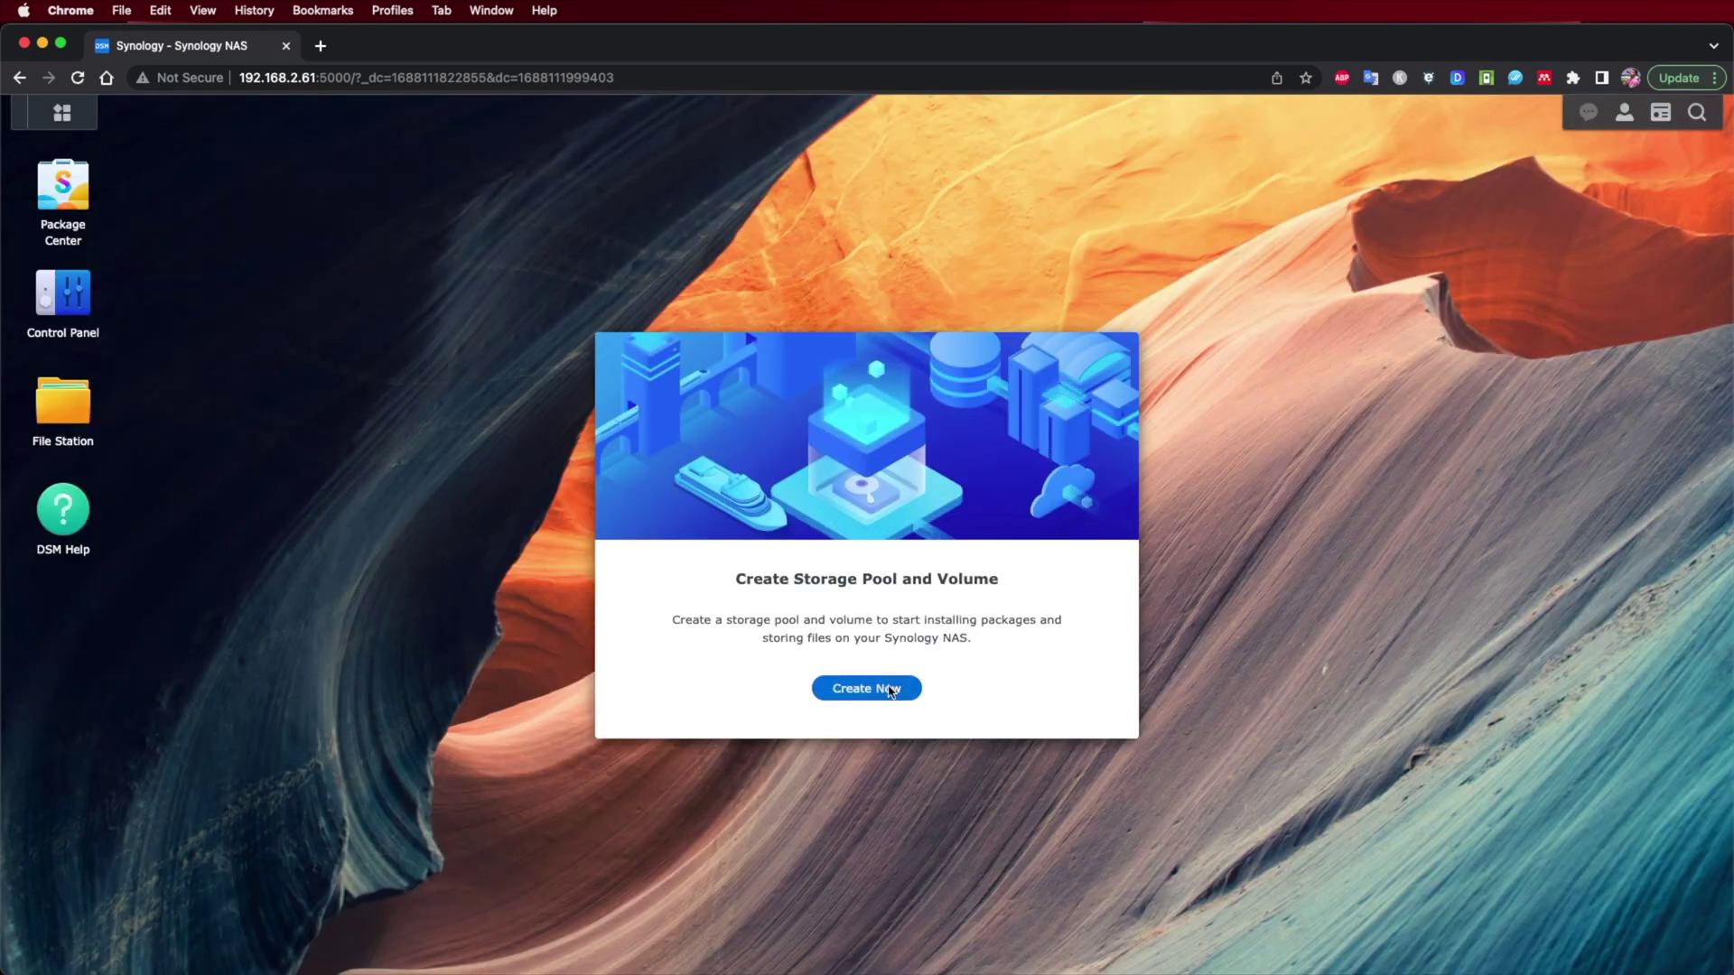
Create Storage Pool 1 as RAID 5 across Drives 1–4 with Volume 1
left_click(890, 691)
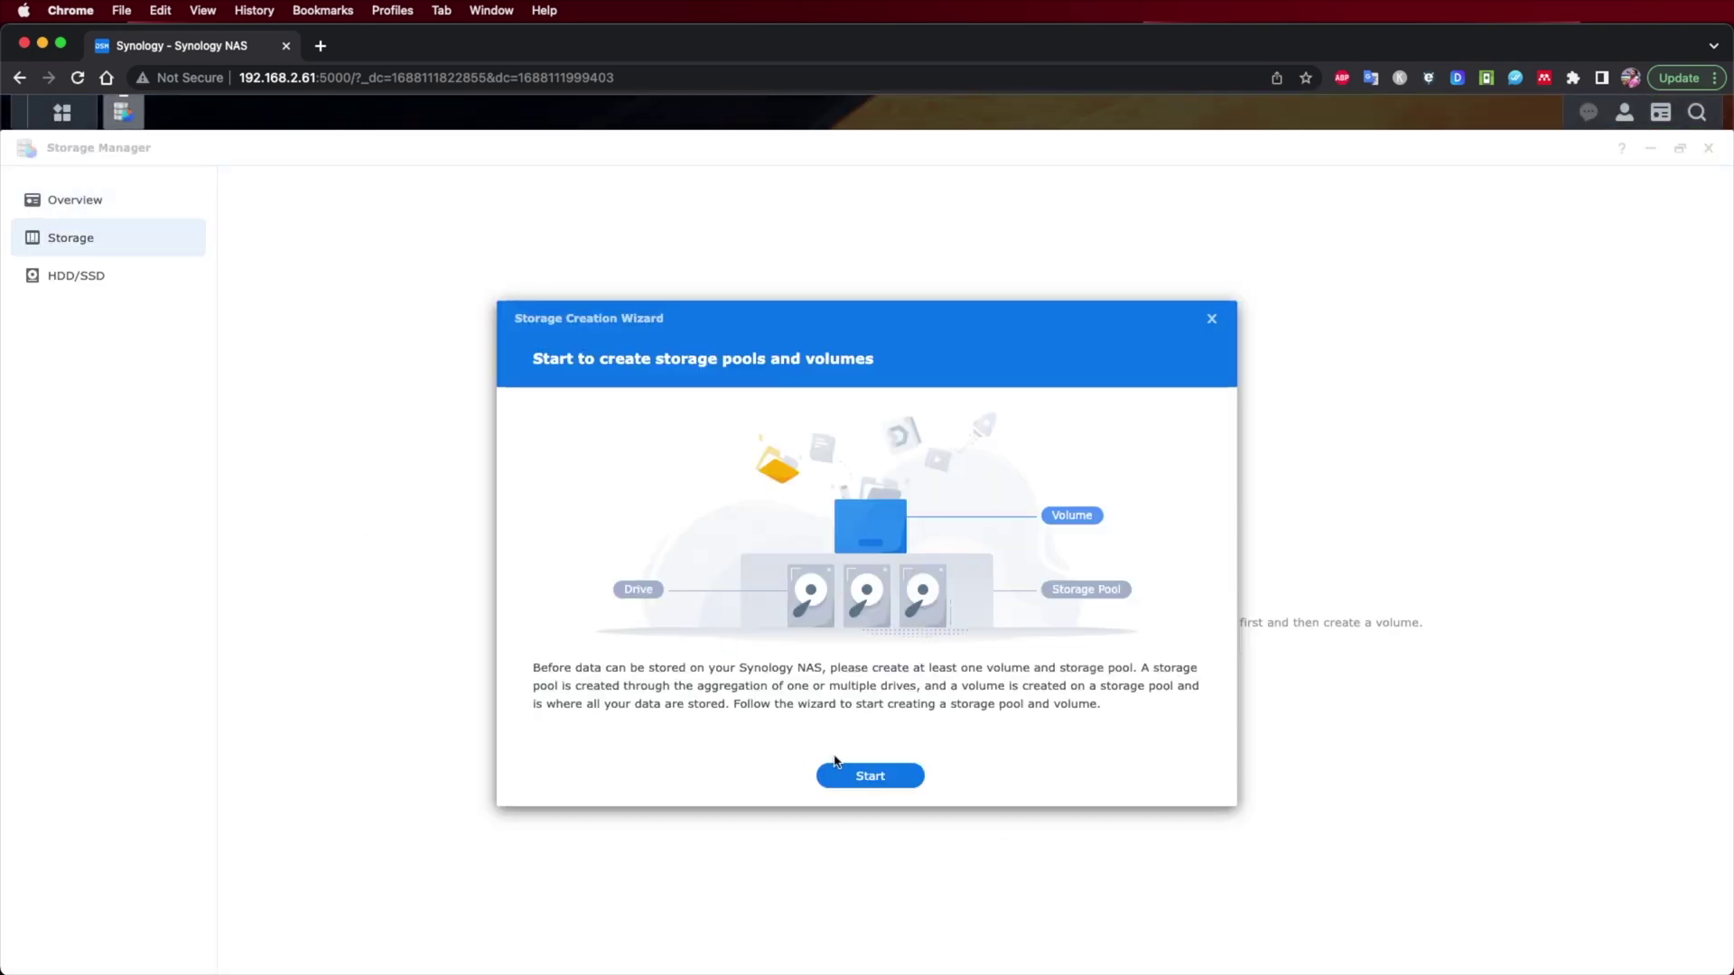
left_click(840, 775)
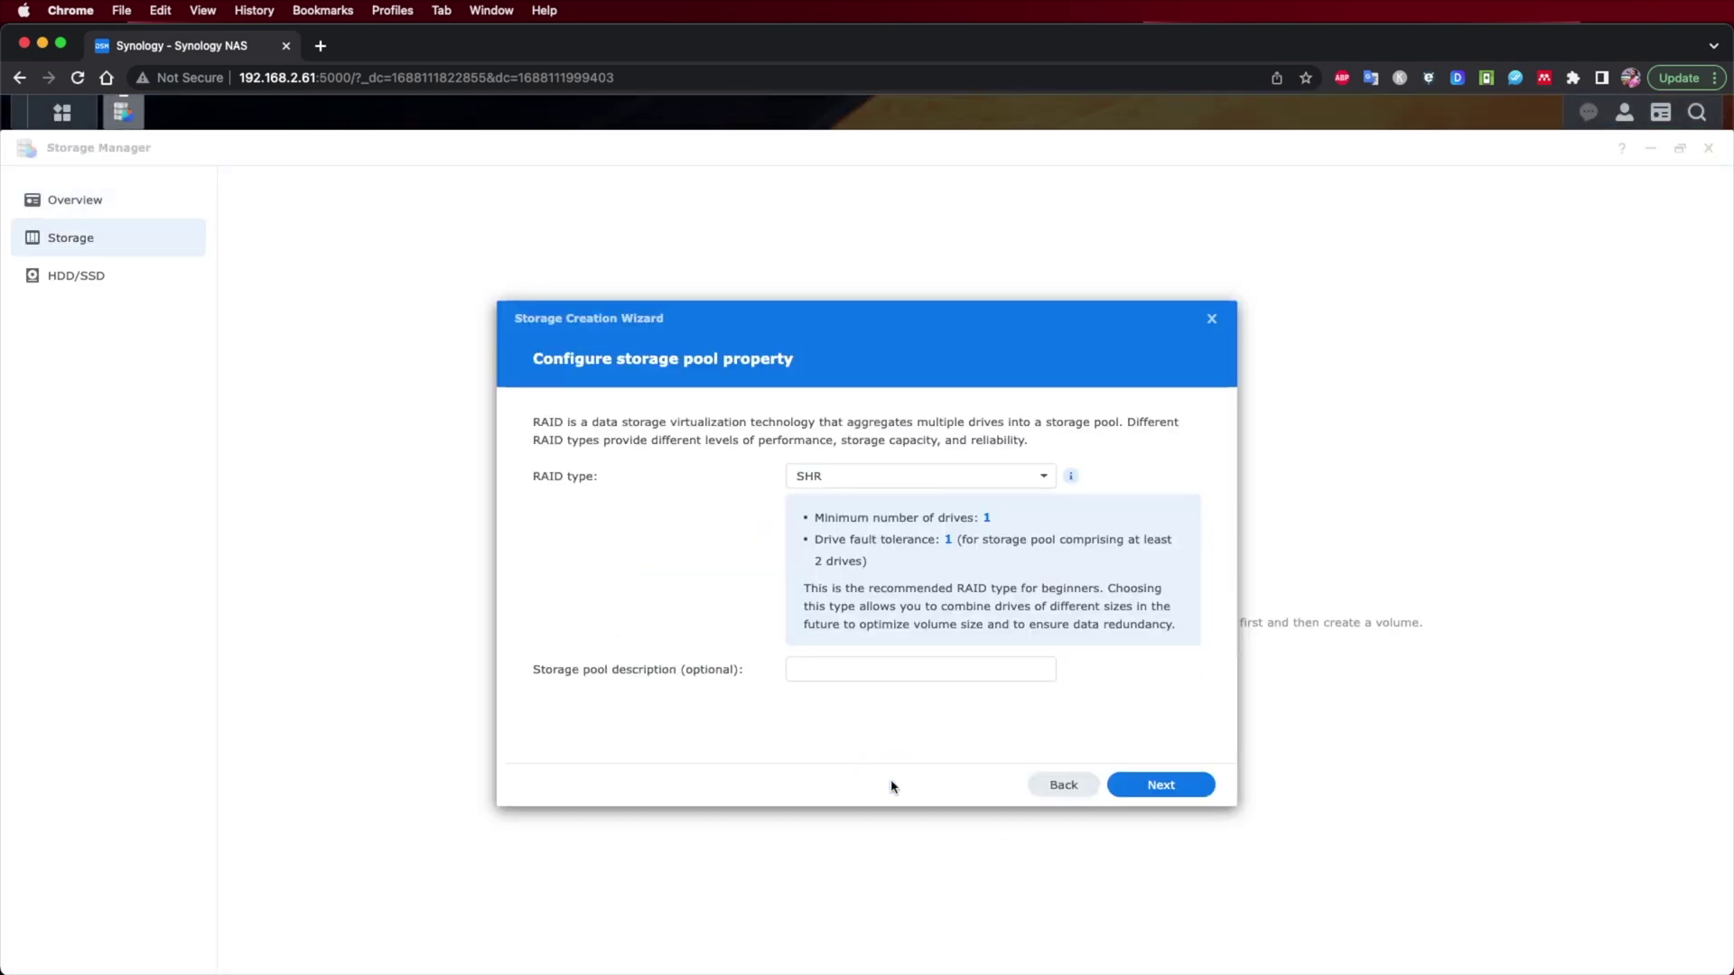
left_click(1029, 479)
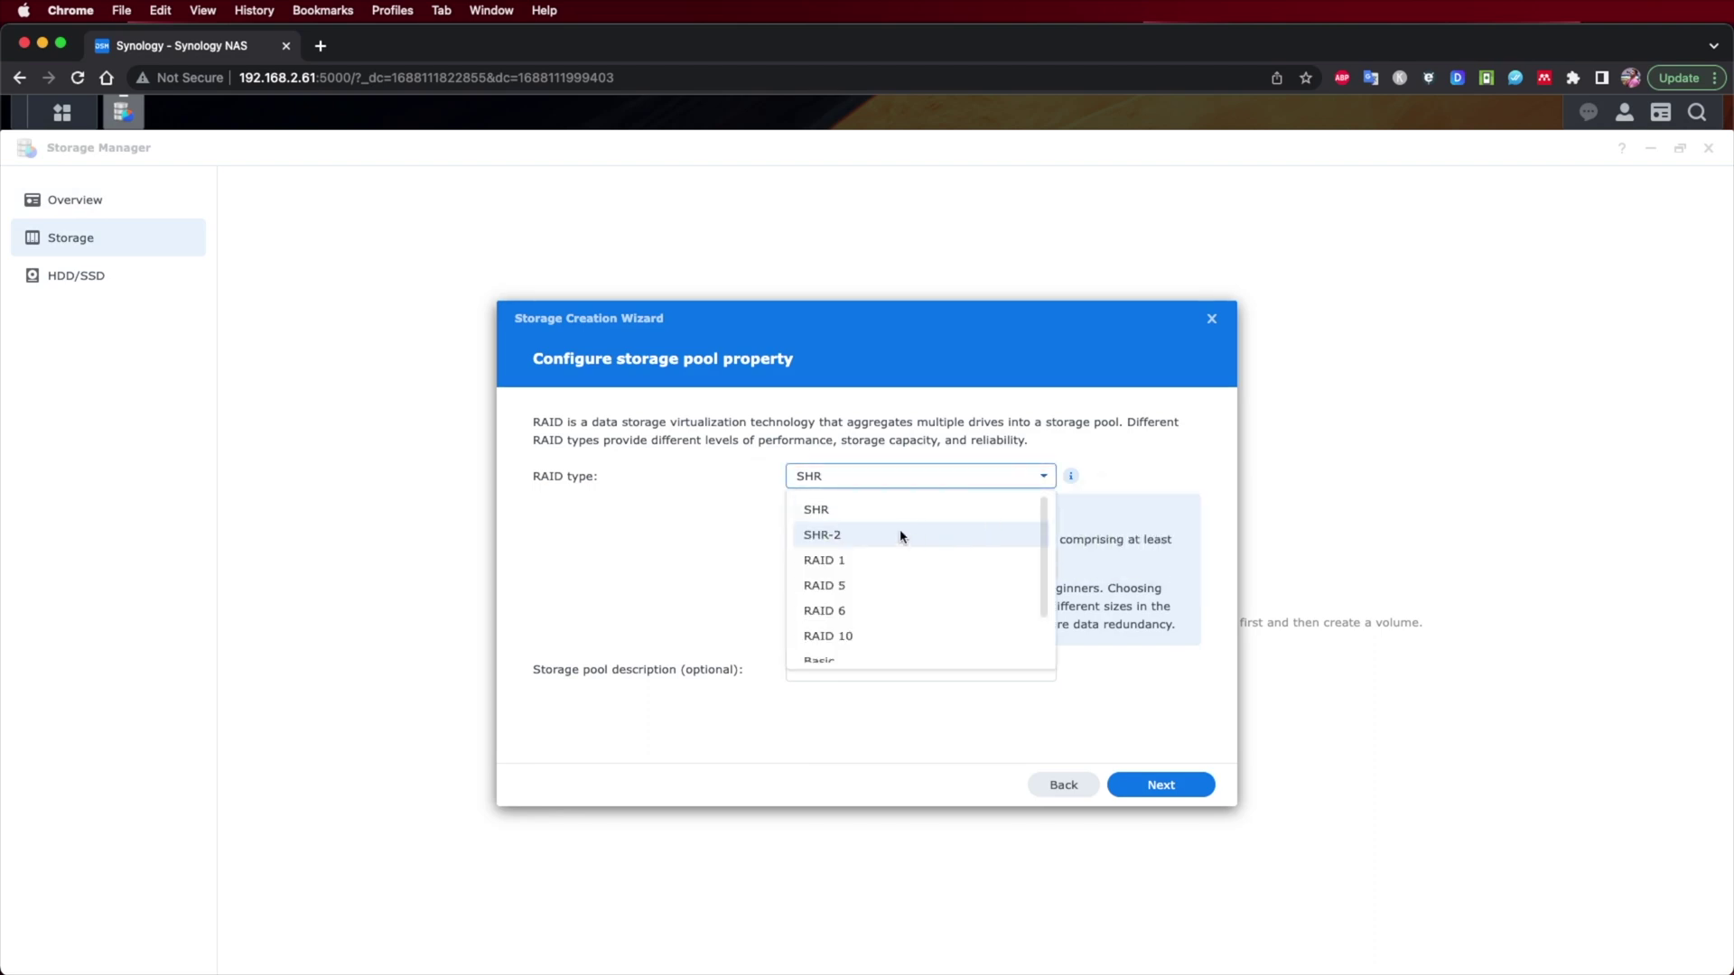
scroll(935, 632, "down", 2)
scroll(933, 633, "up", 2)
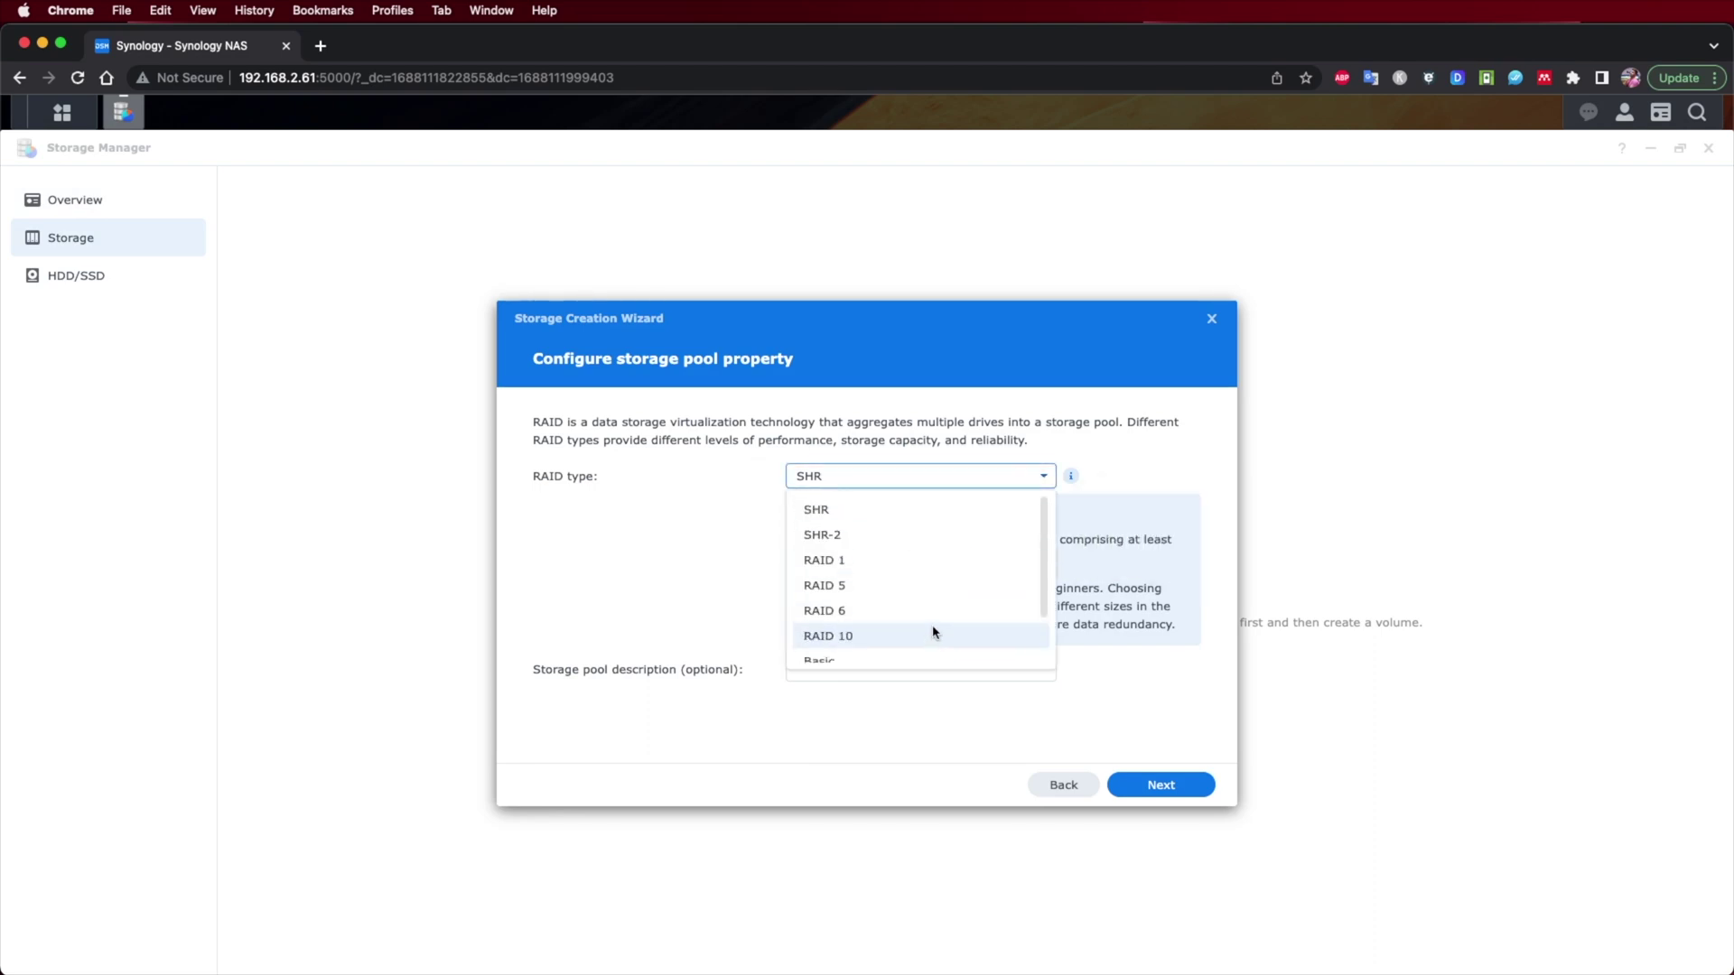
scroll(931, 629, "down", 2)
scroll(894, 605, "up", 2)
left_click(860, 588)
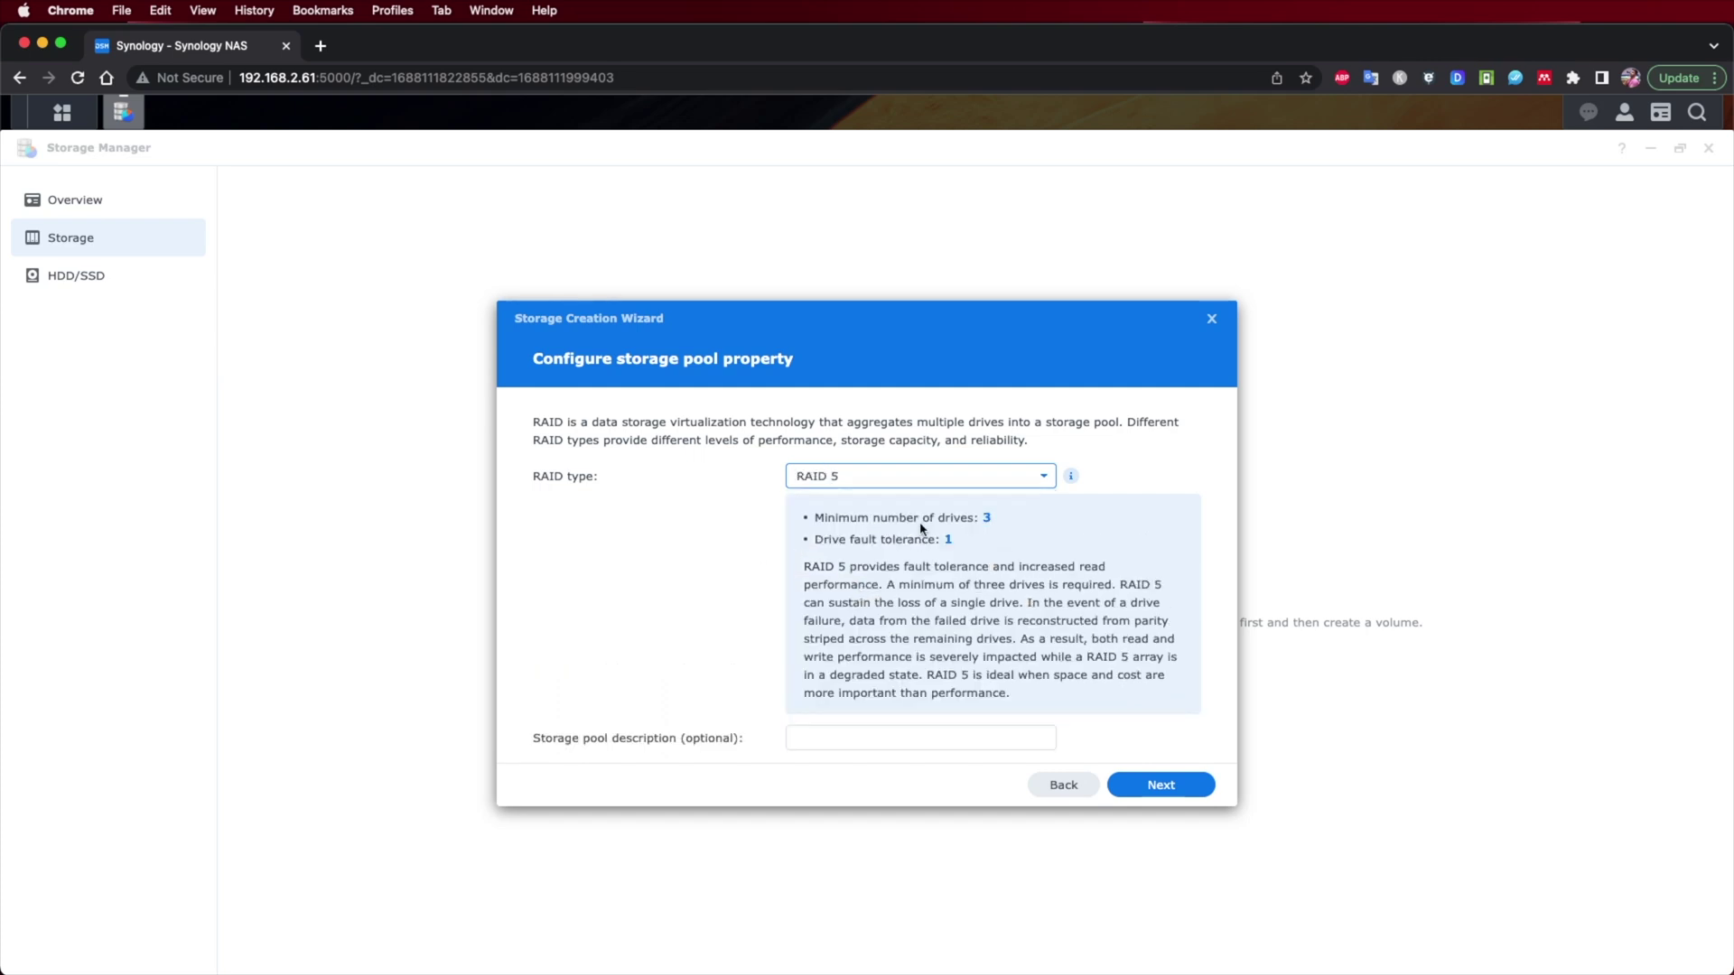
left_click(1161, 788)
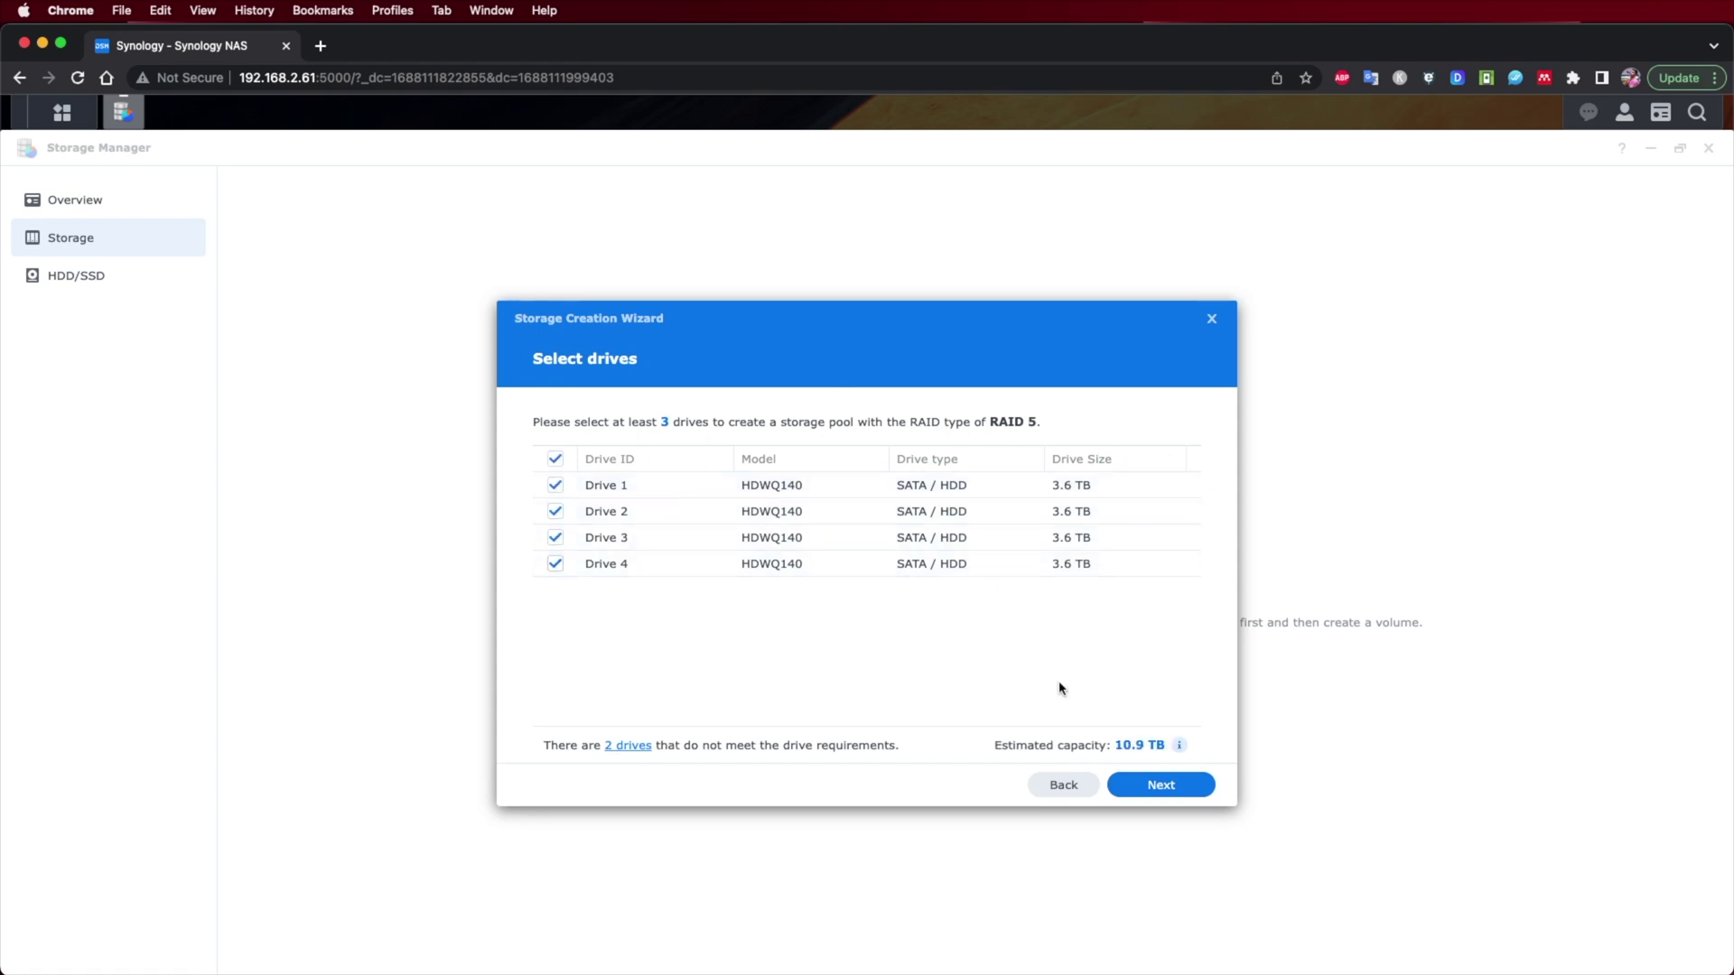
left_click(1147, 786)
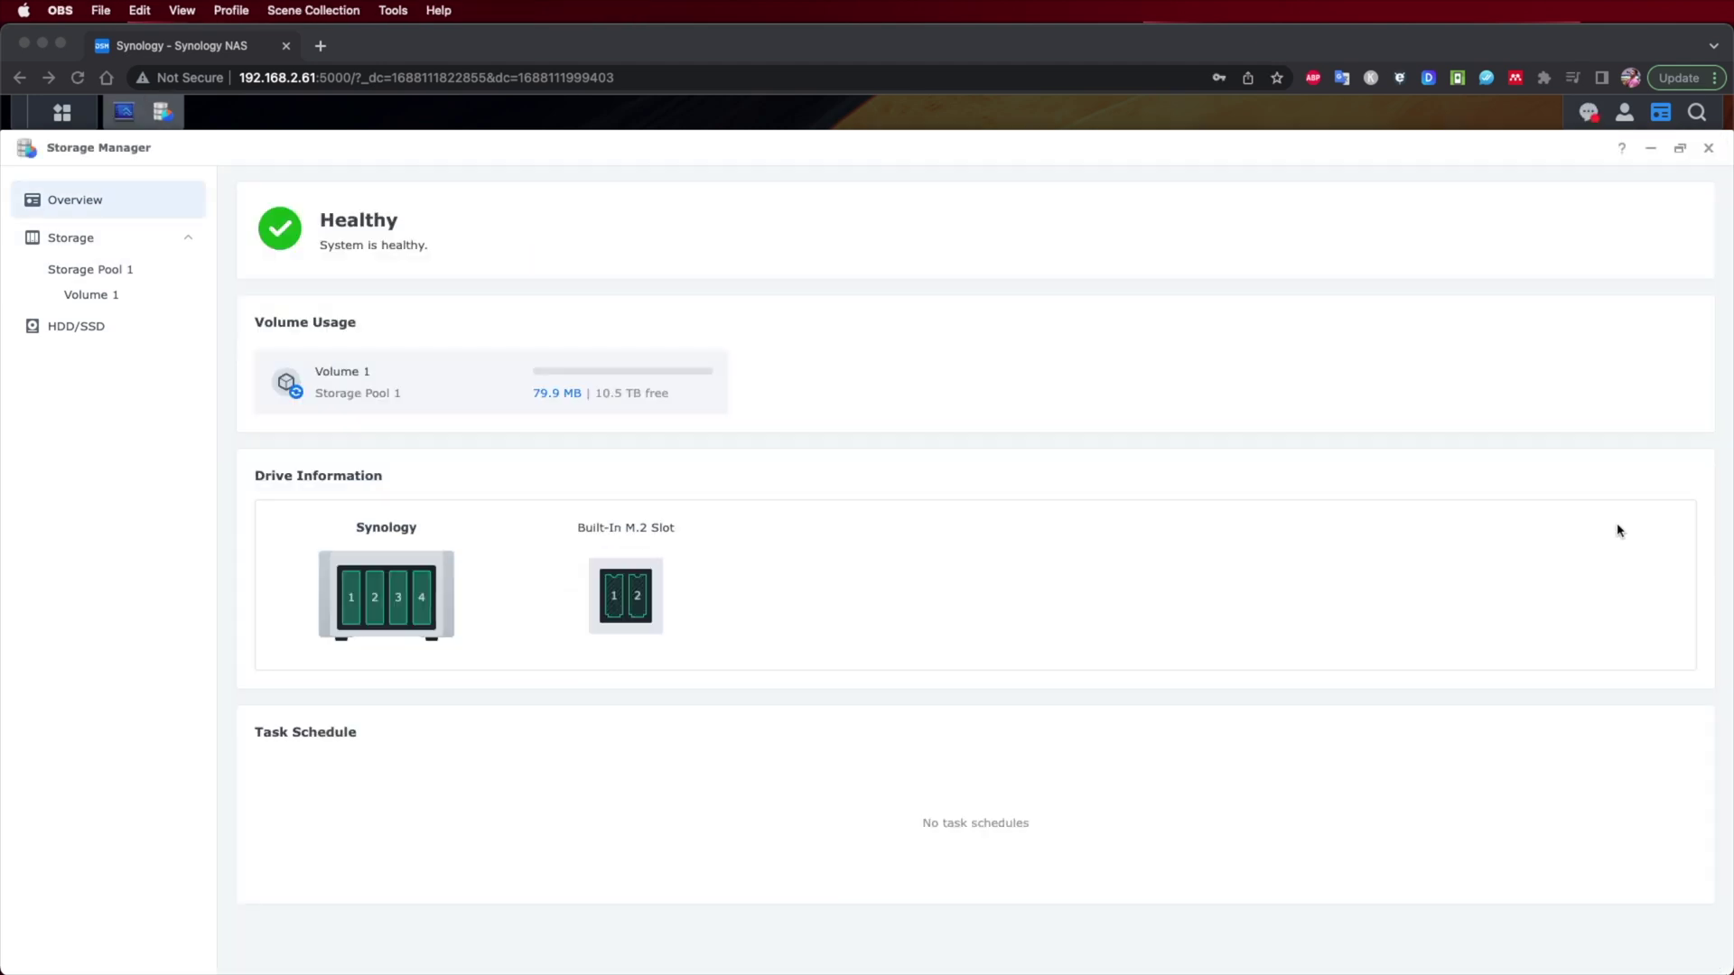
Inspect the installed drives in Storage Manager, checking M.2 Drive 1's details
left_click(580, 582)
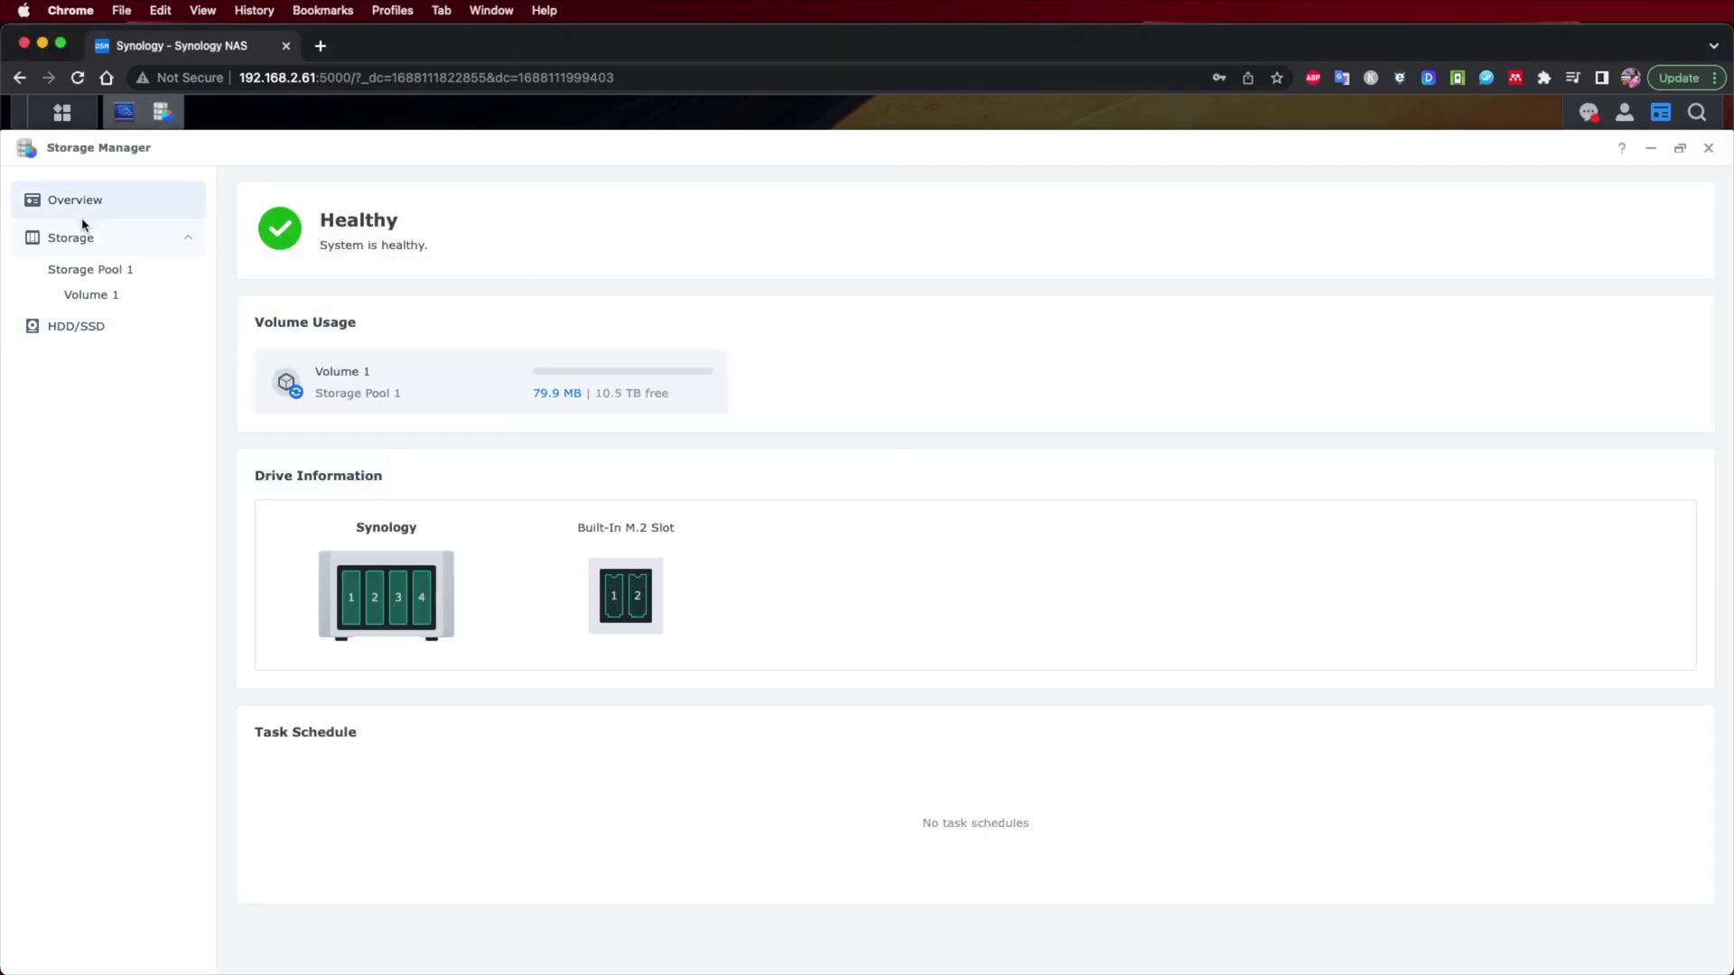
left_click(75, 326)
left_click(943, 458)
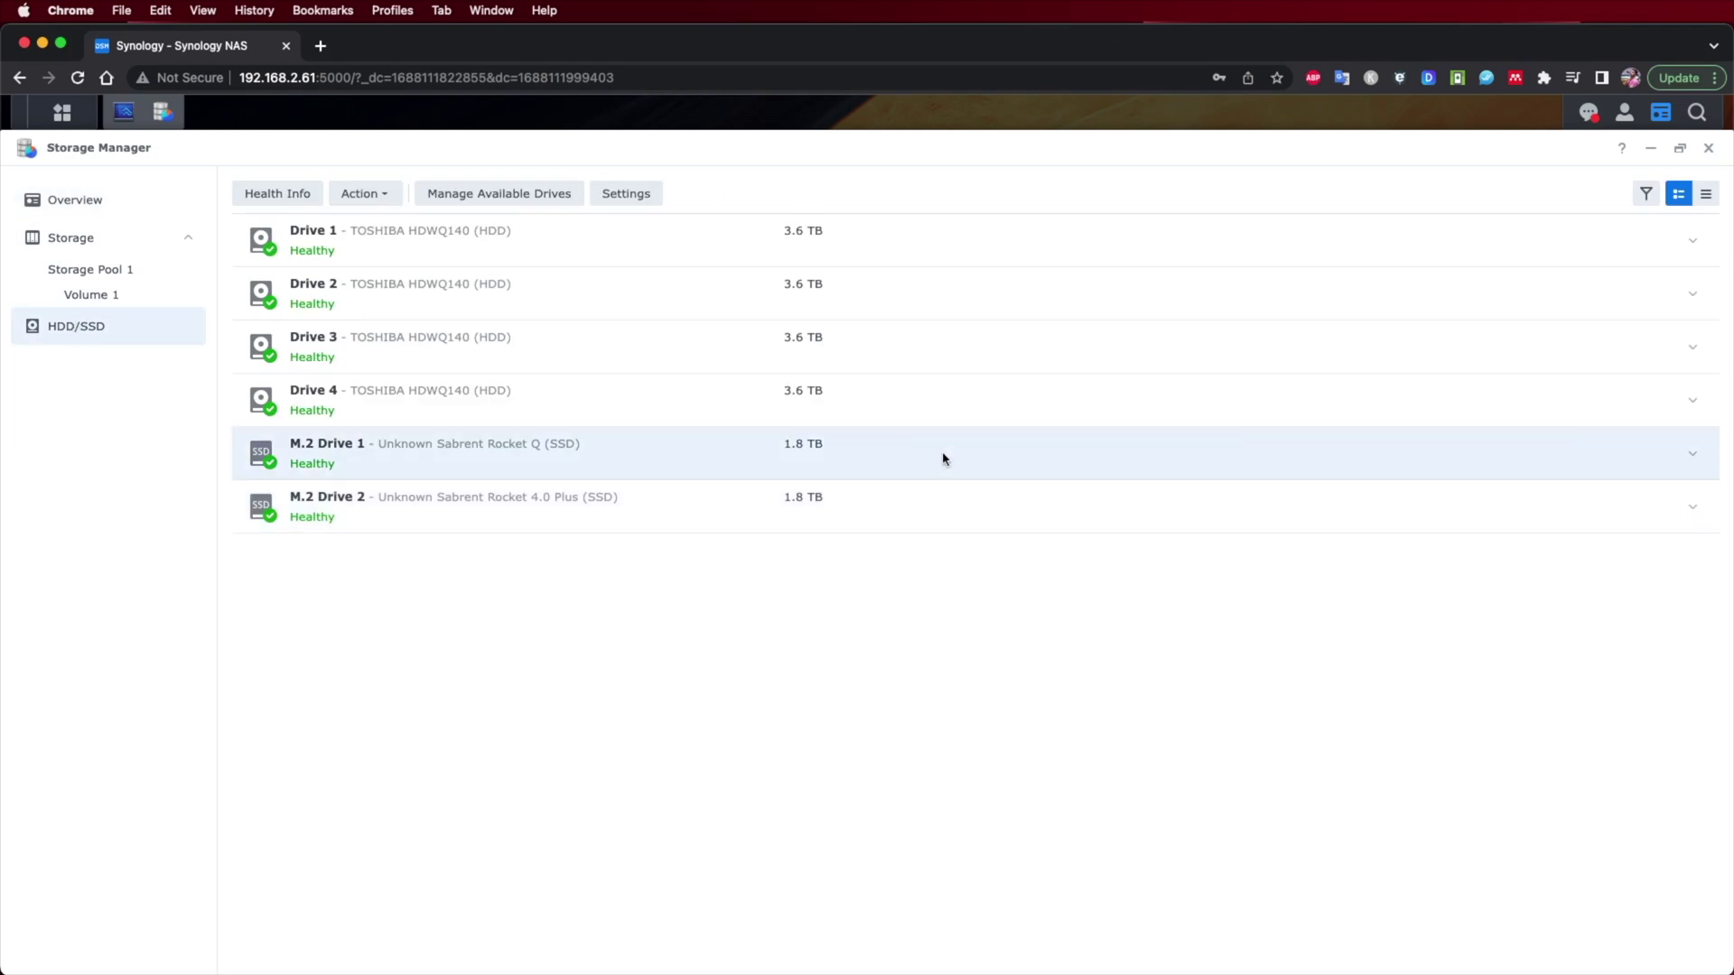
left_click(1693, 454)
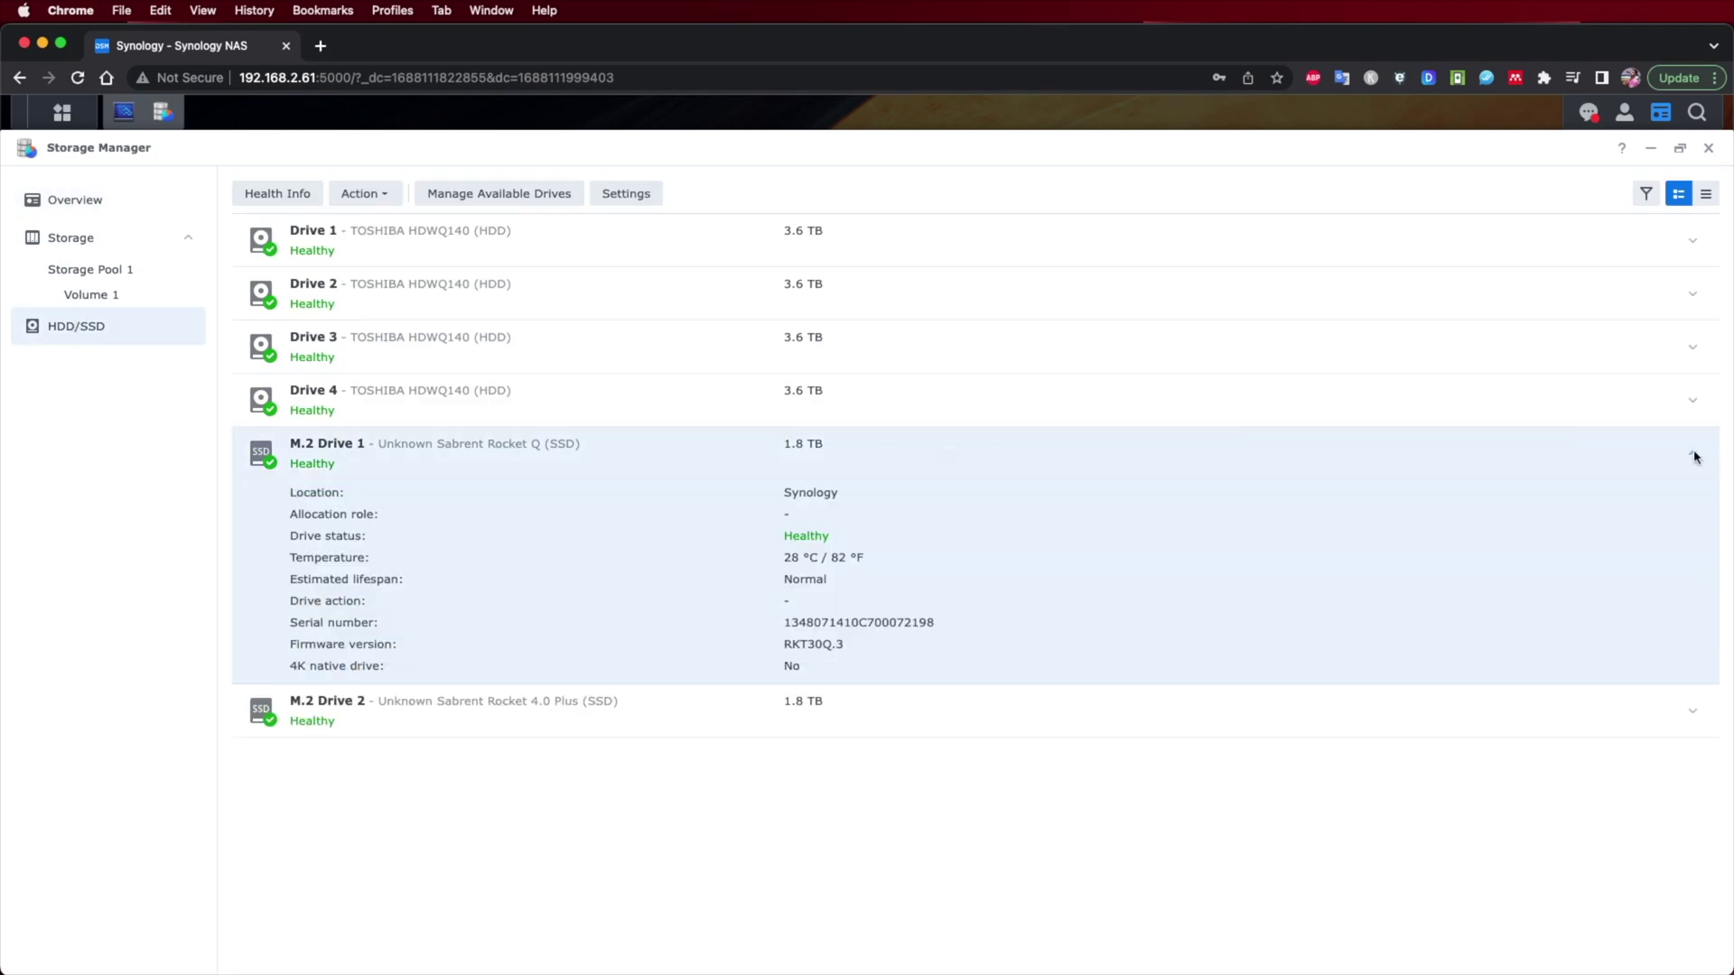
left_click(1693, 455)
Create a read-write SSD cache from the M.2 drives mounted on Volume 1, accepting the data-loss warning
left_click(529, 194)
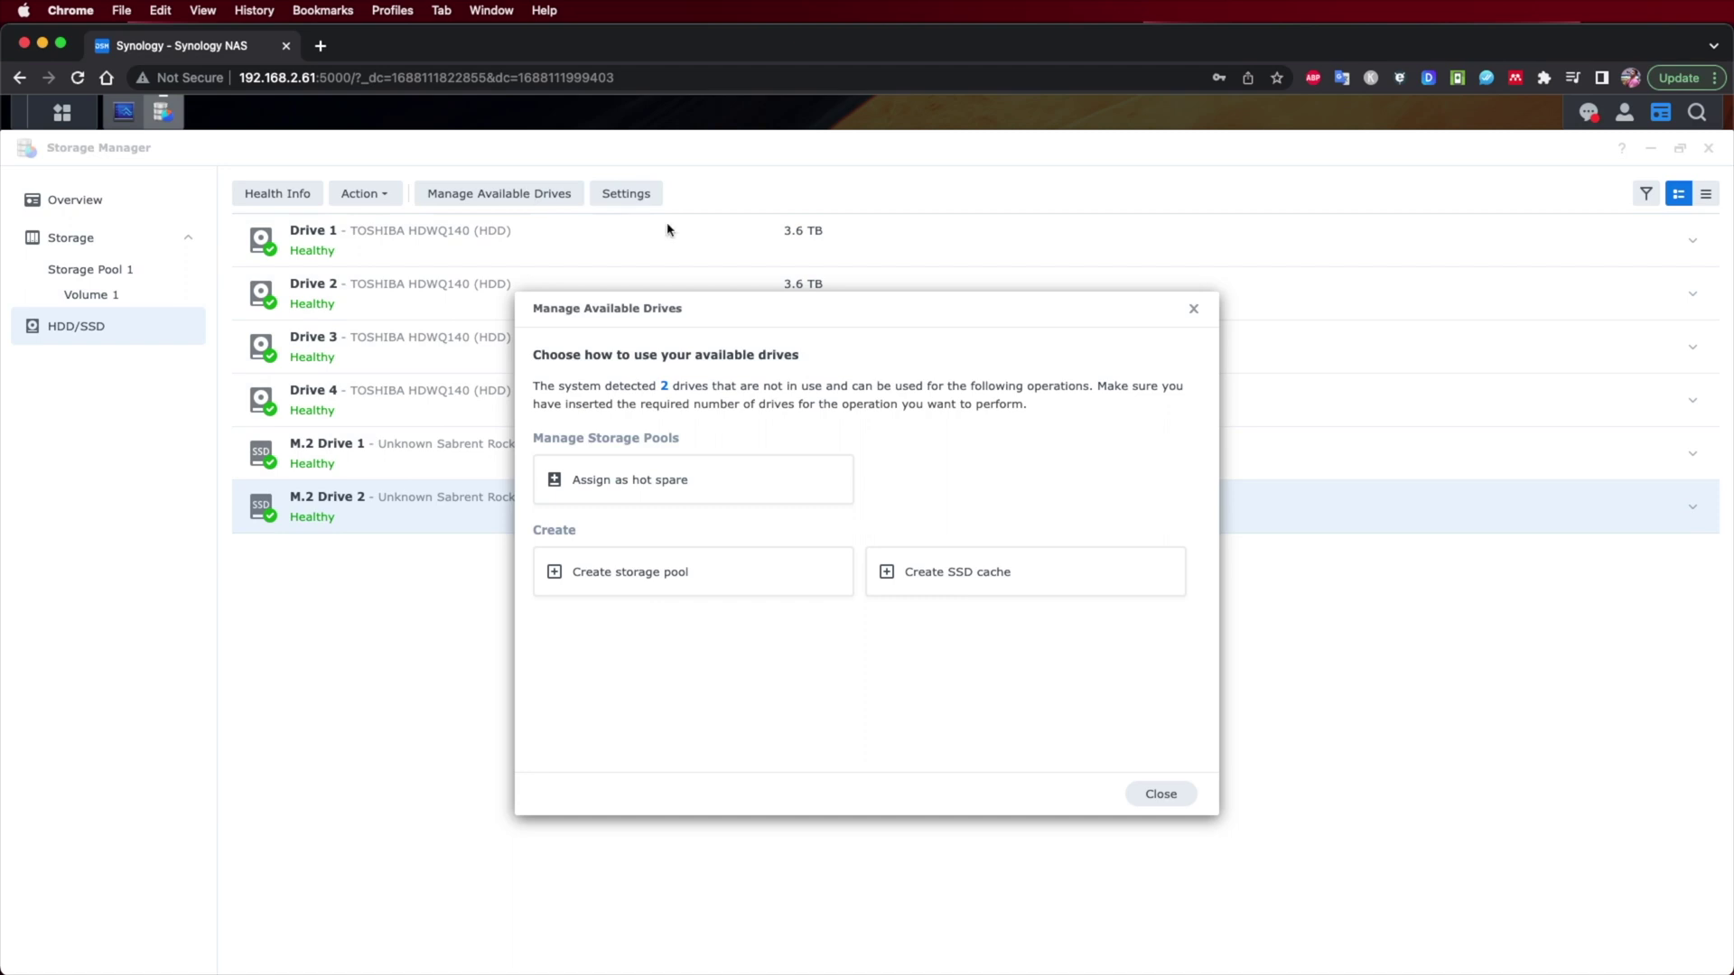
left_click(971, 583)
left_click(873, 500)
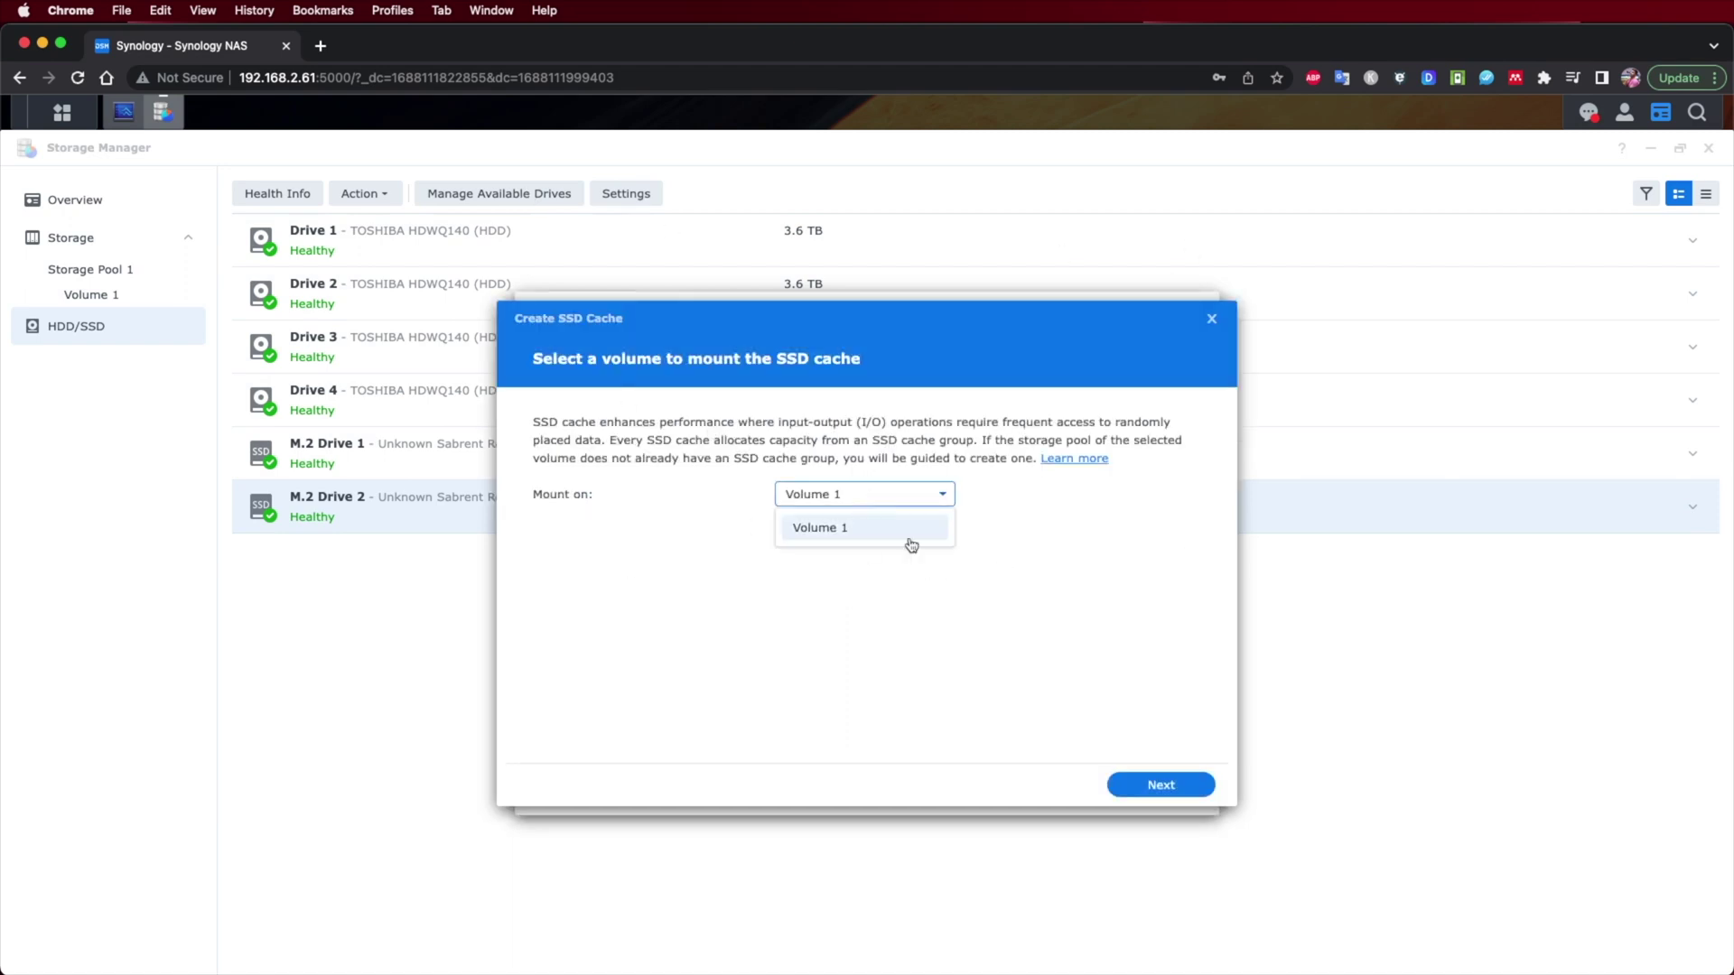
left_click(911, 542)
left_click(1161, 785)
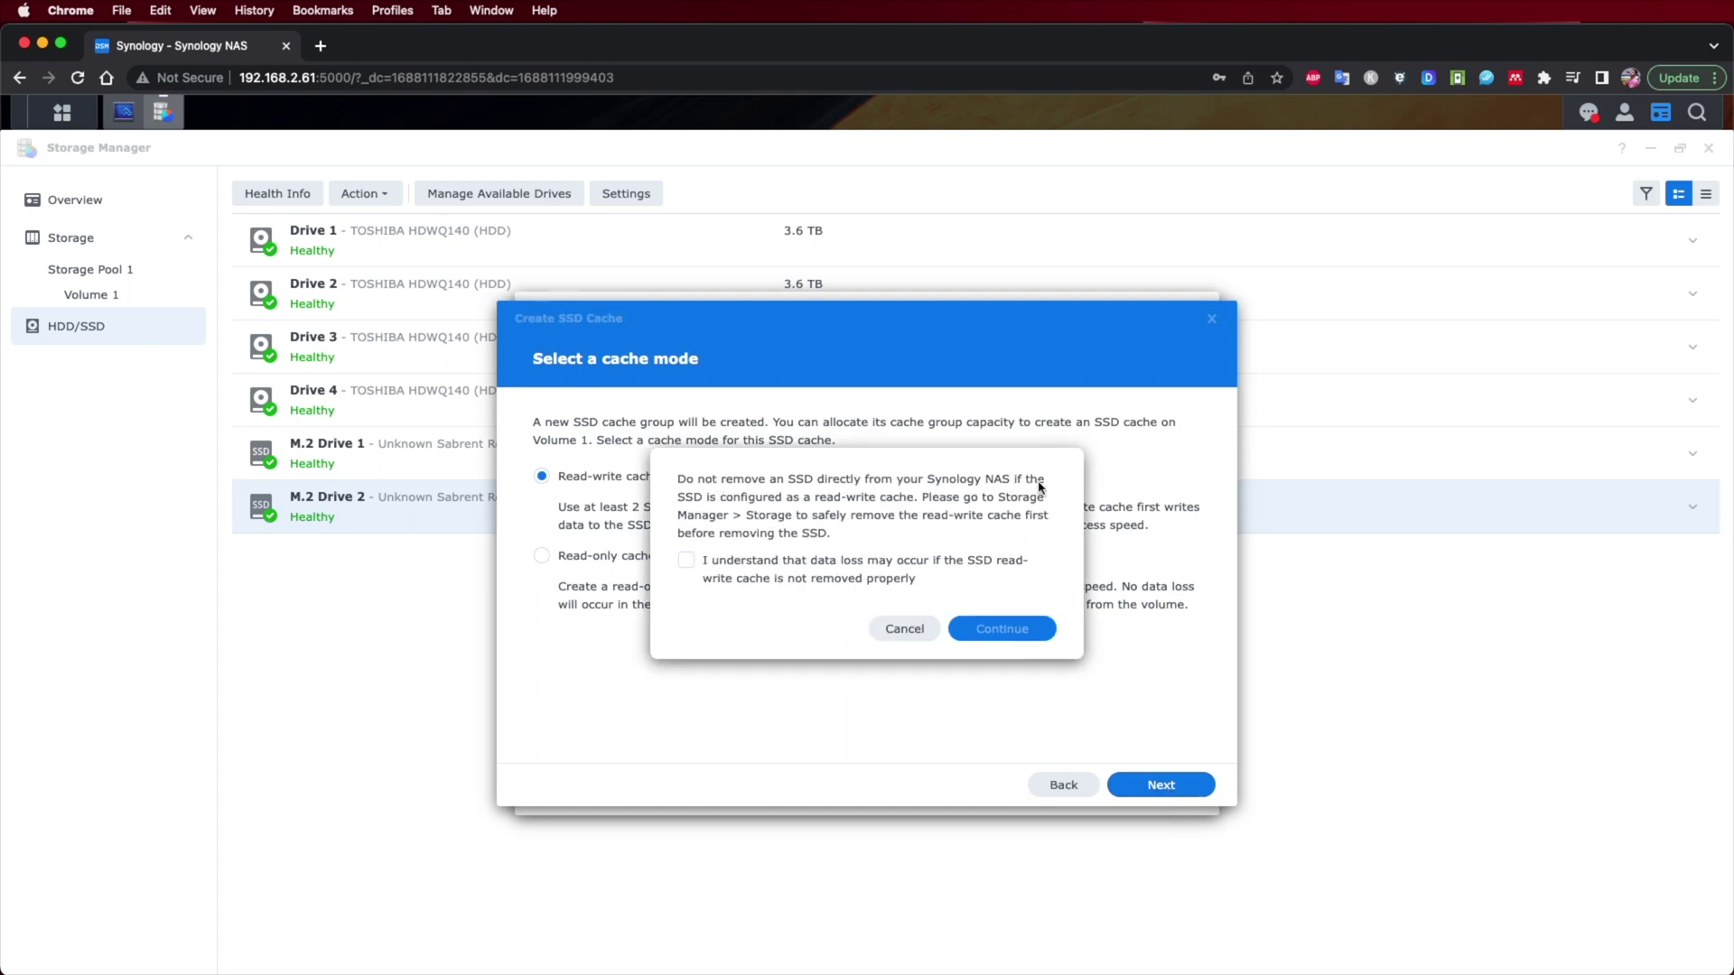
left_click(687, 561)
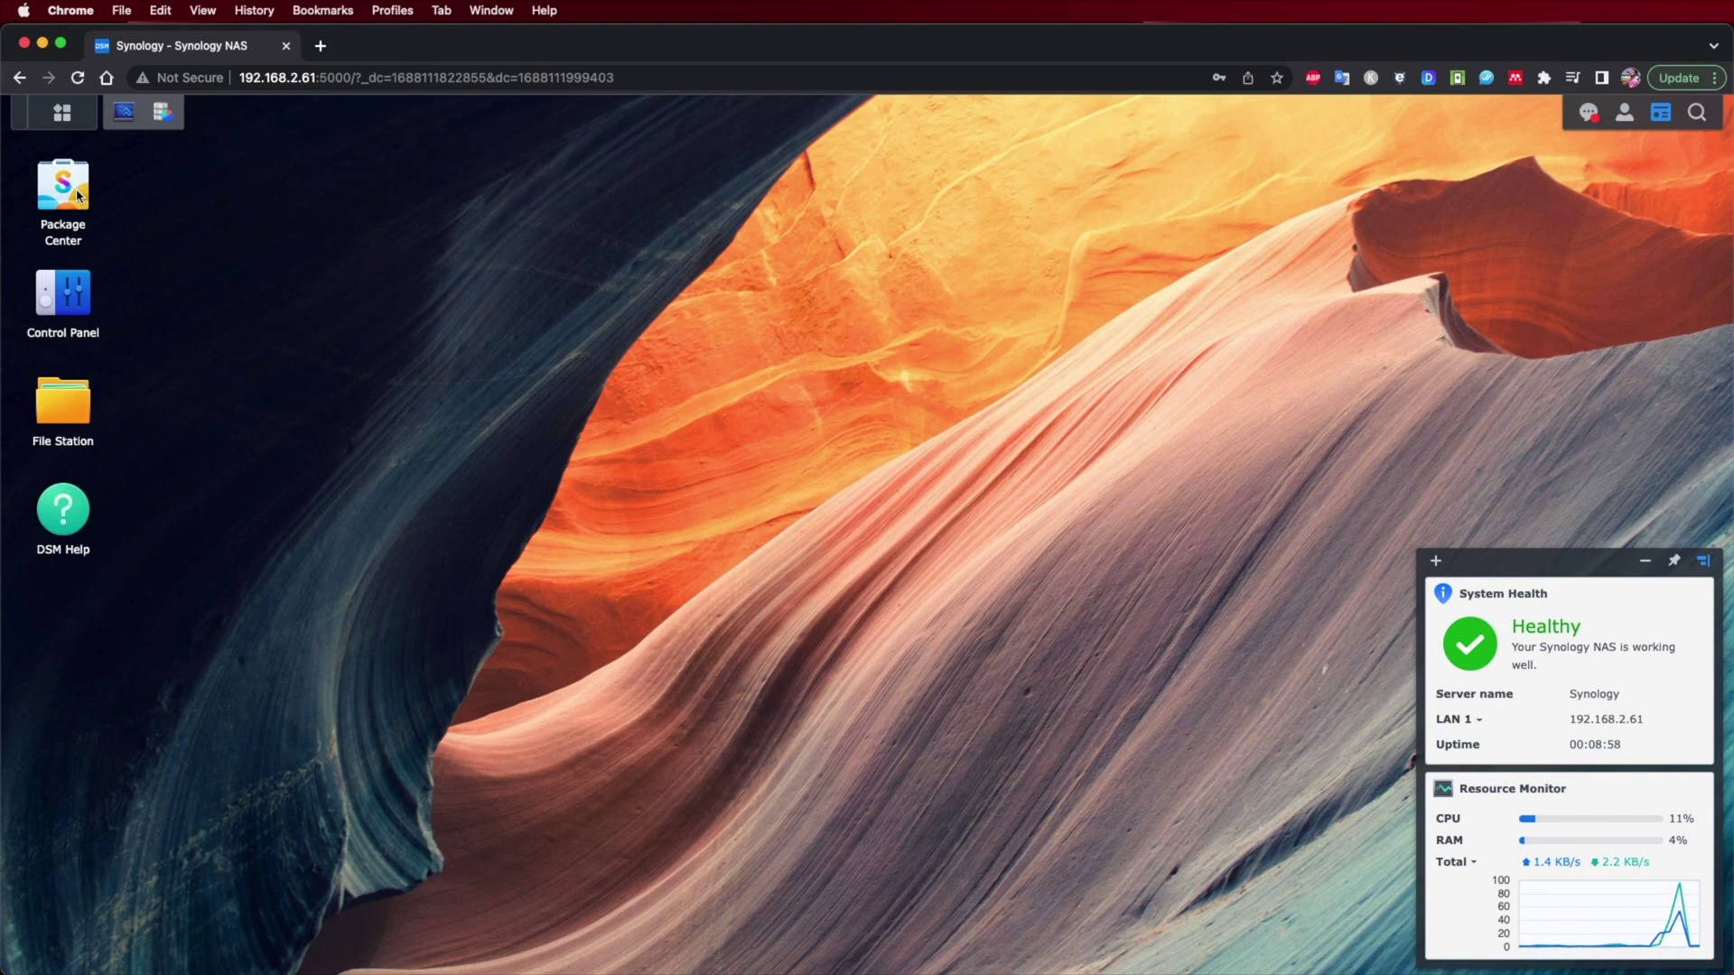
Install Emby Server from Package Center's All Packages list, then close Package Center
left_click(59, 184)
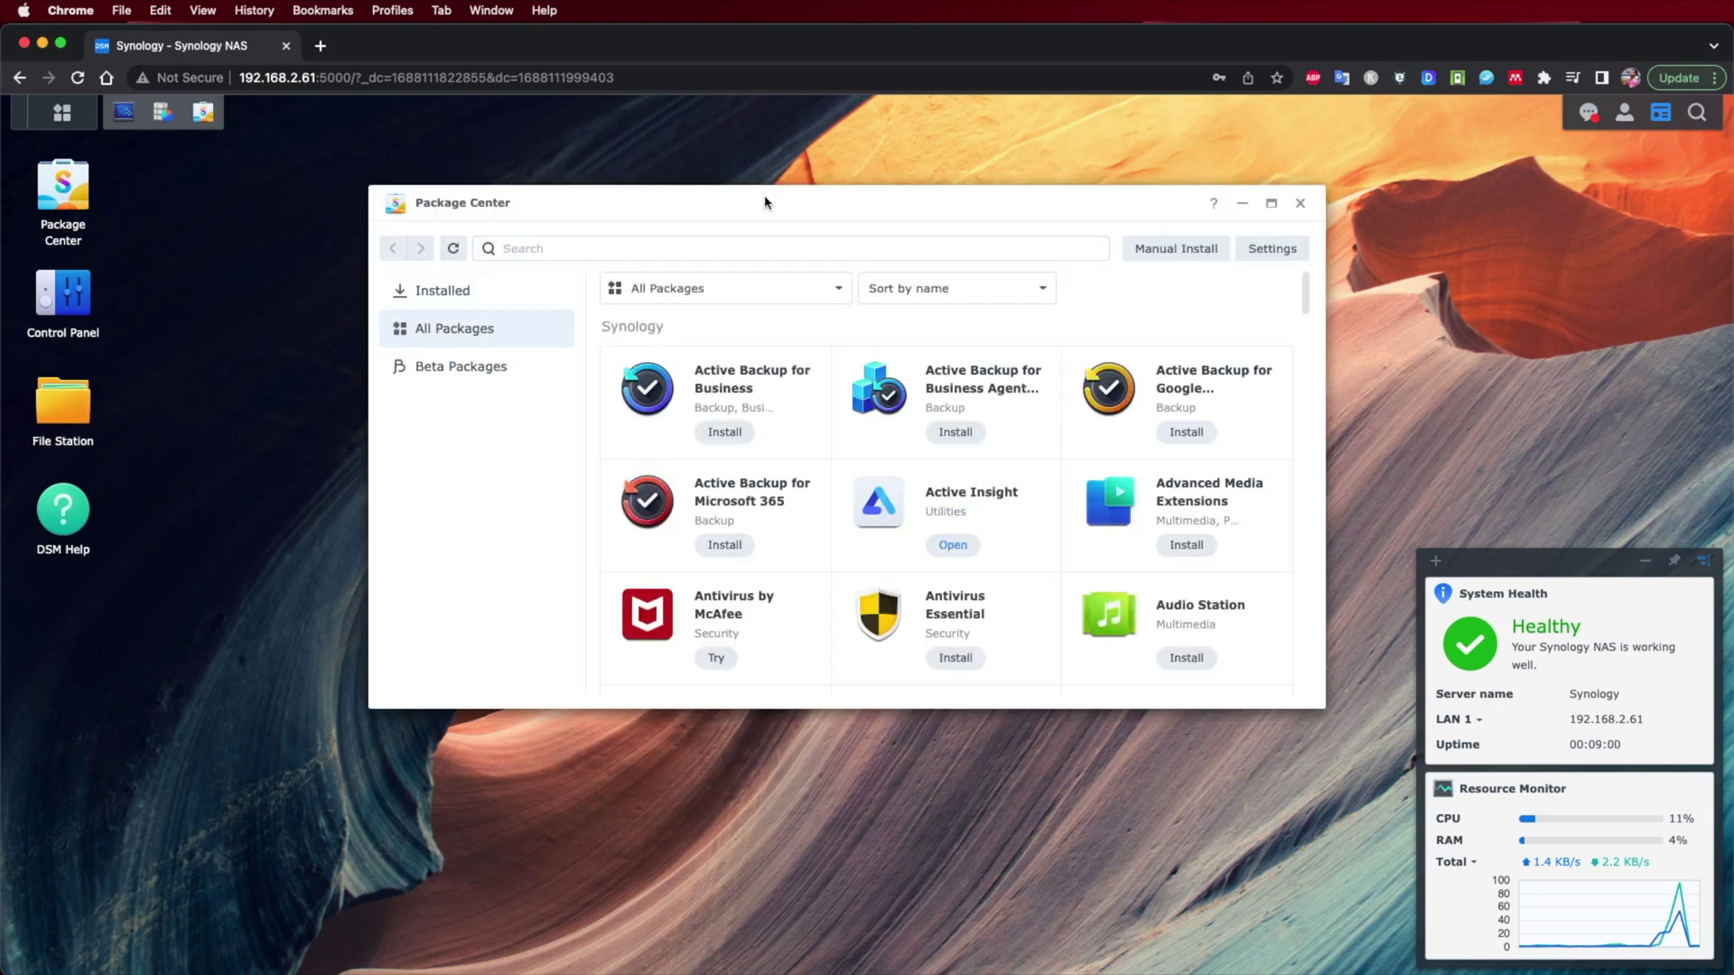
left_click_drag(770, 200, 796, 237)
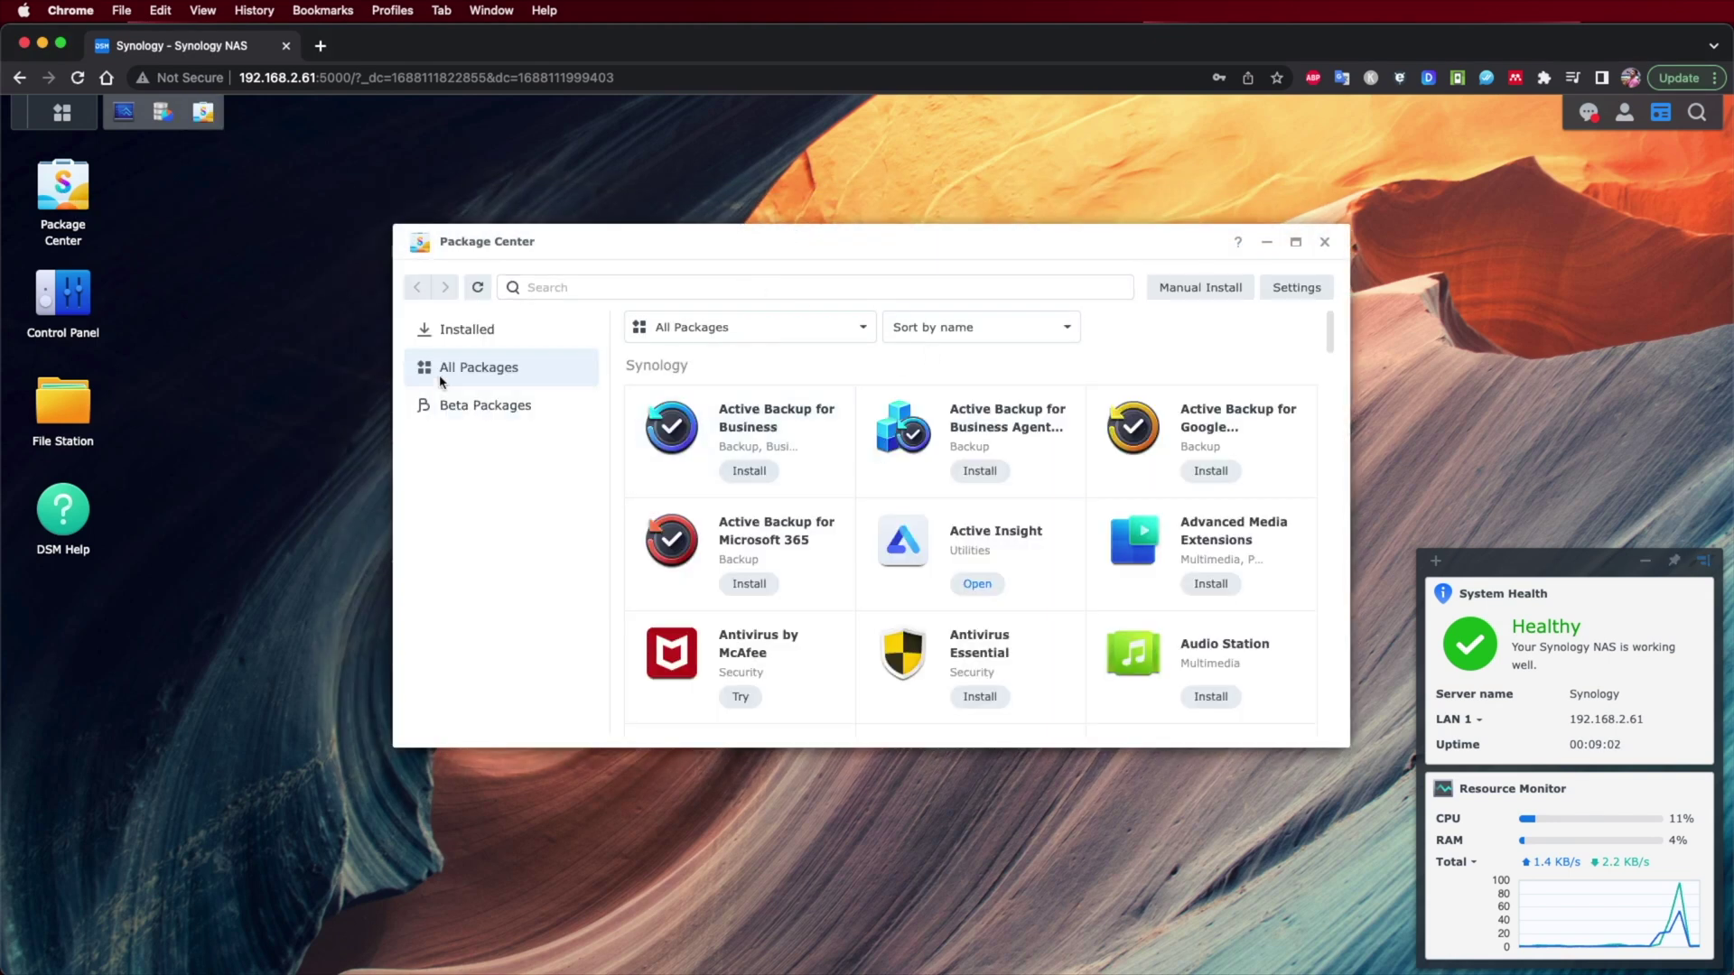
left_click(460, 327)
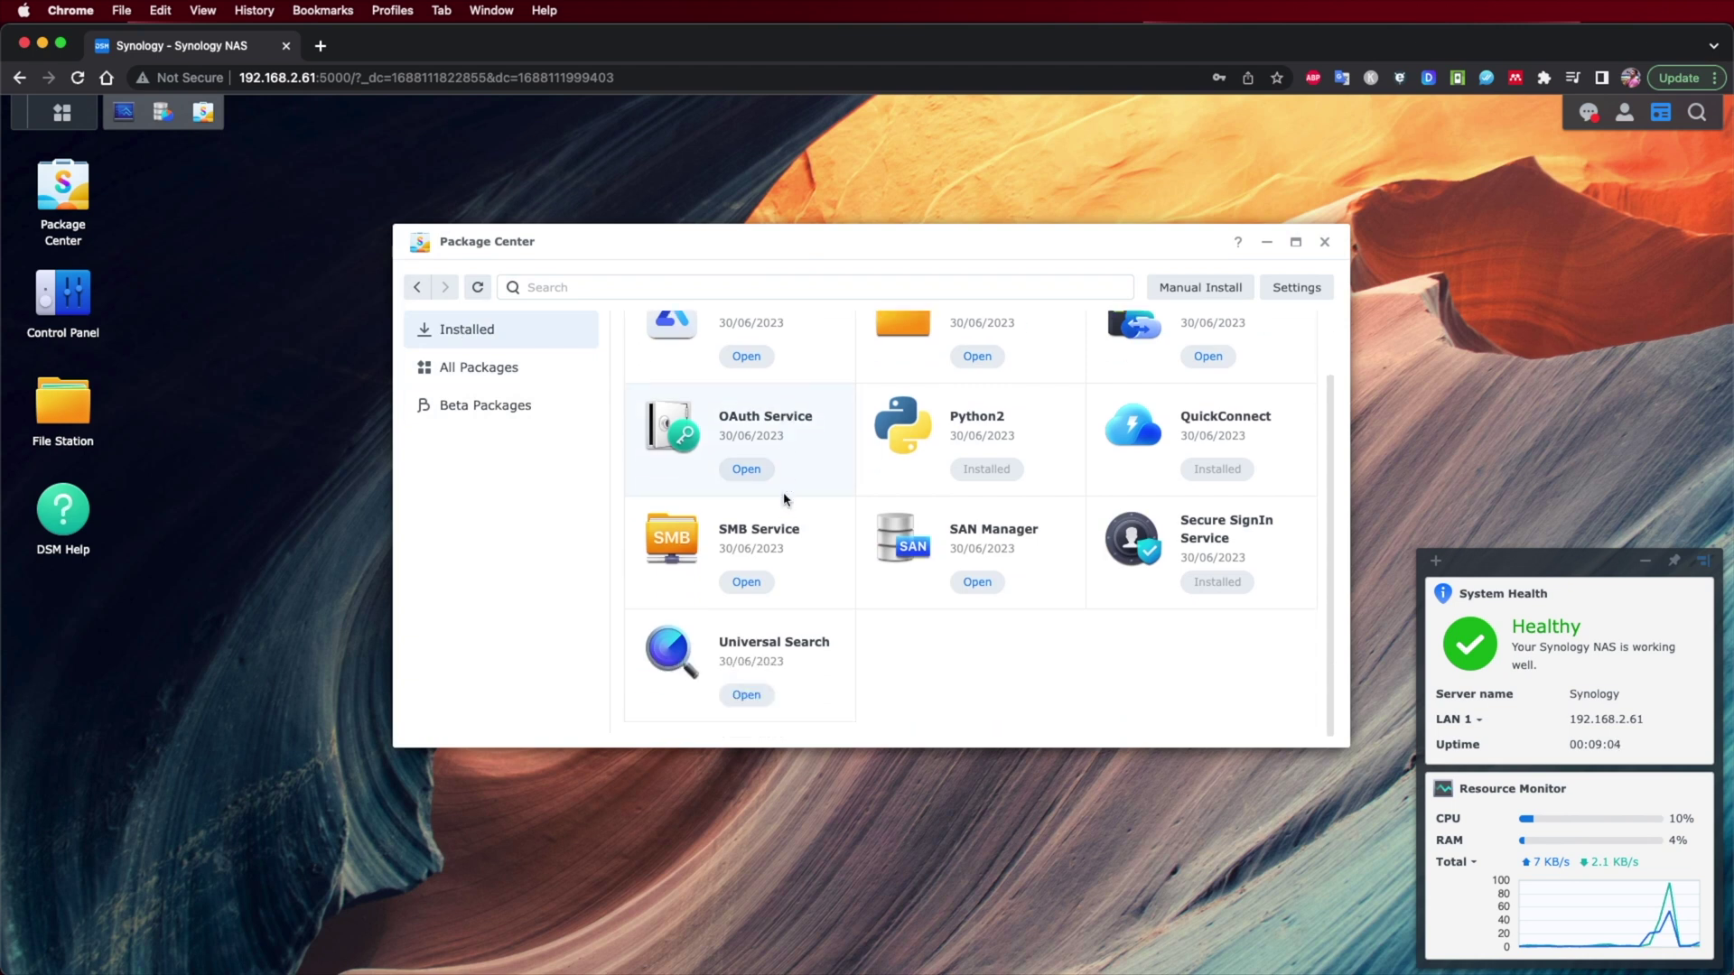
left_click(477, 367)
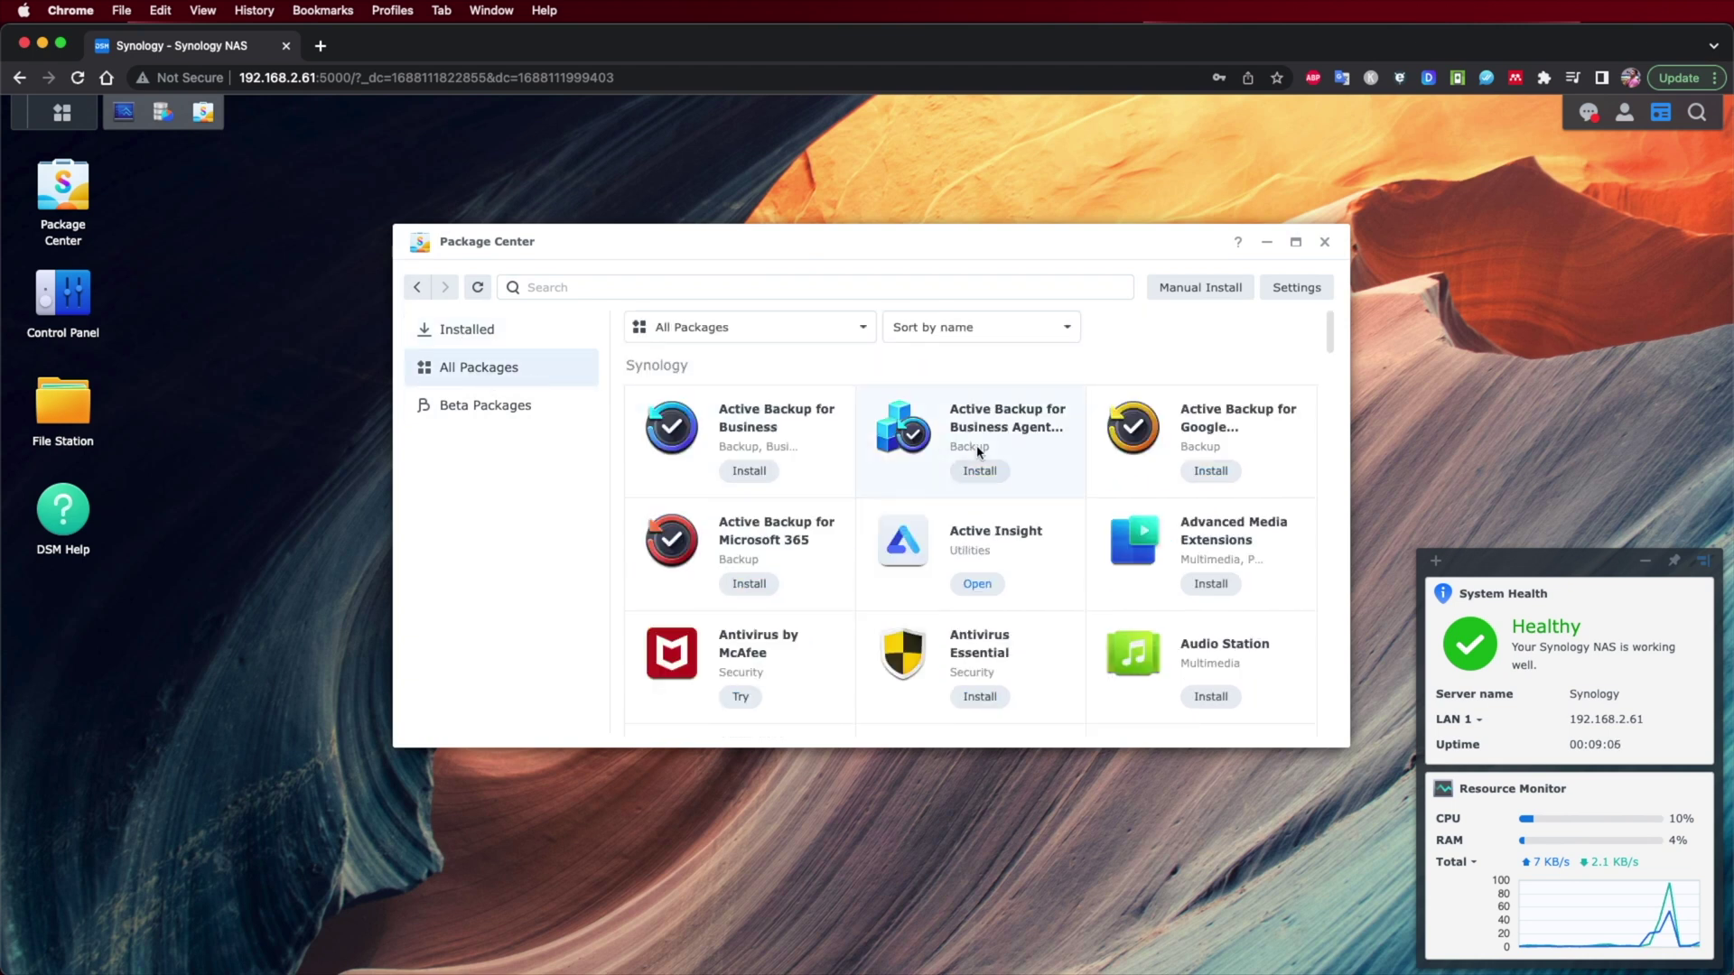
left_click_drag(1329, 334, 1335, 622)
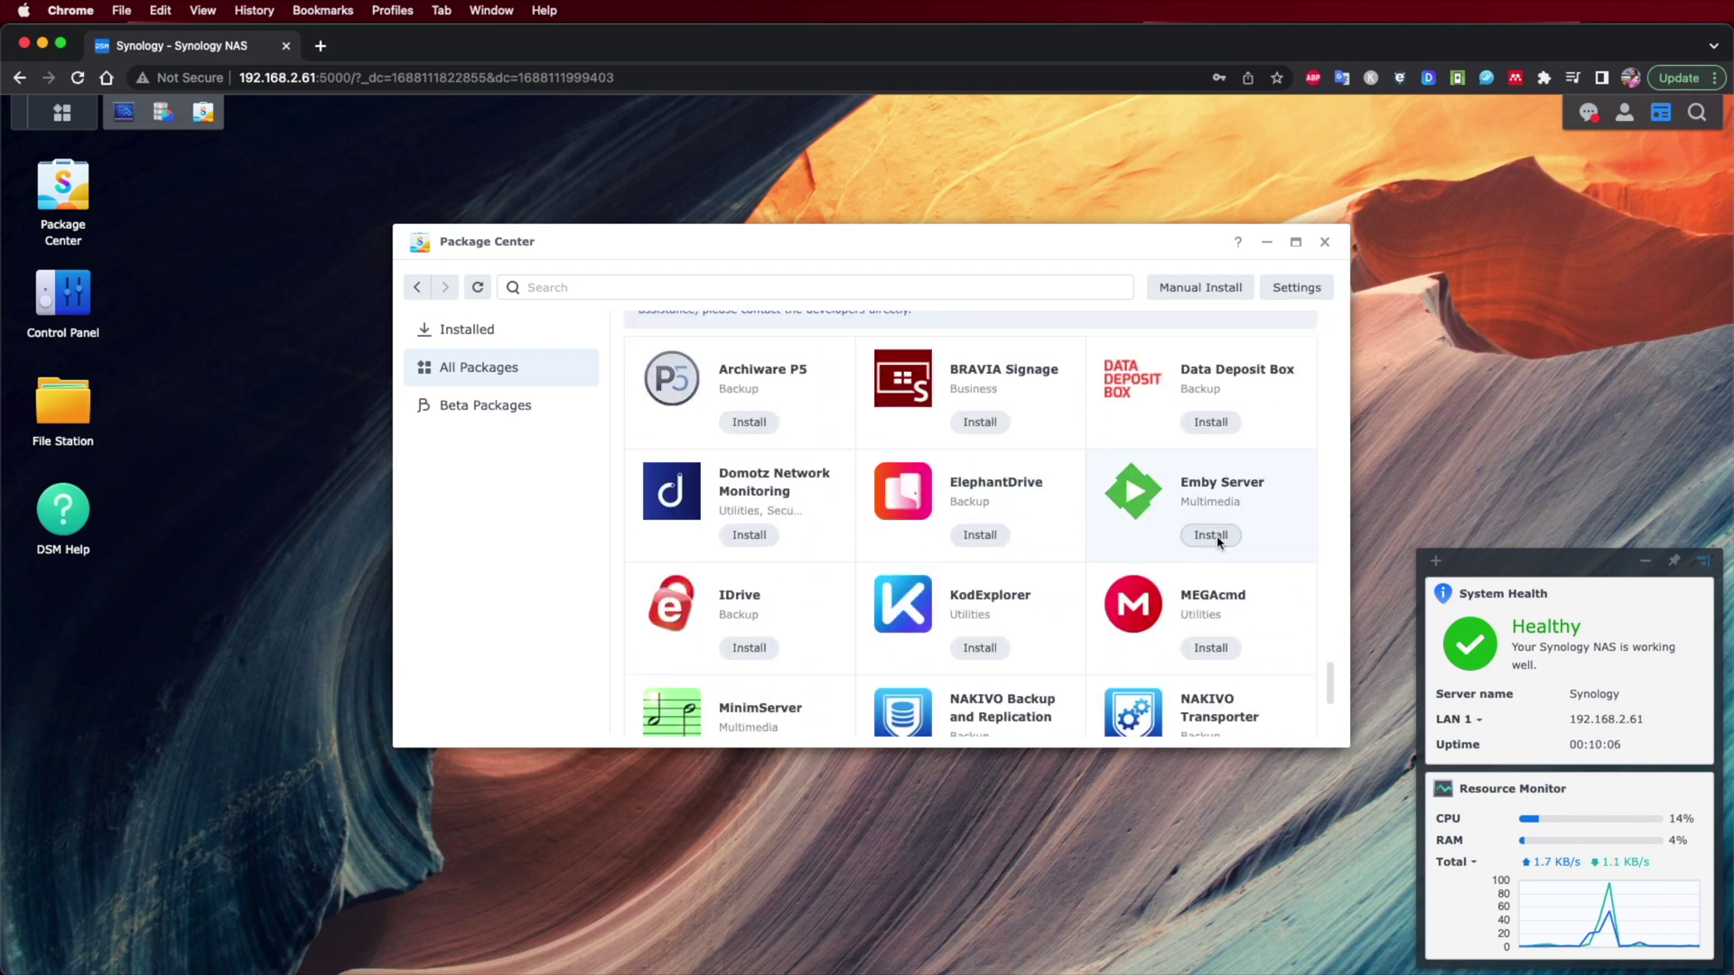
left_click(1211, 533)
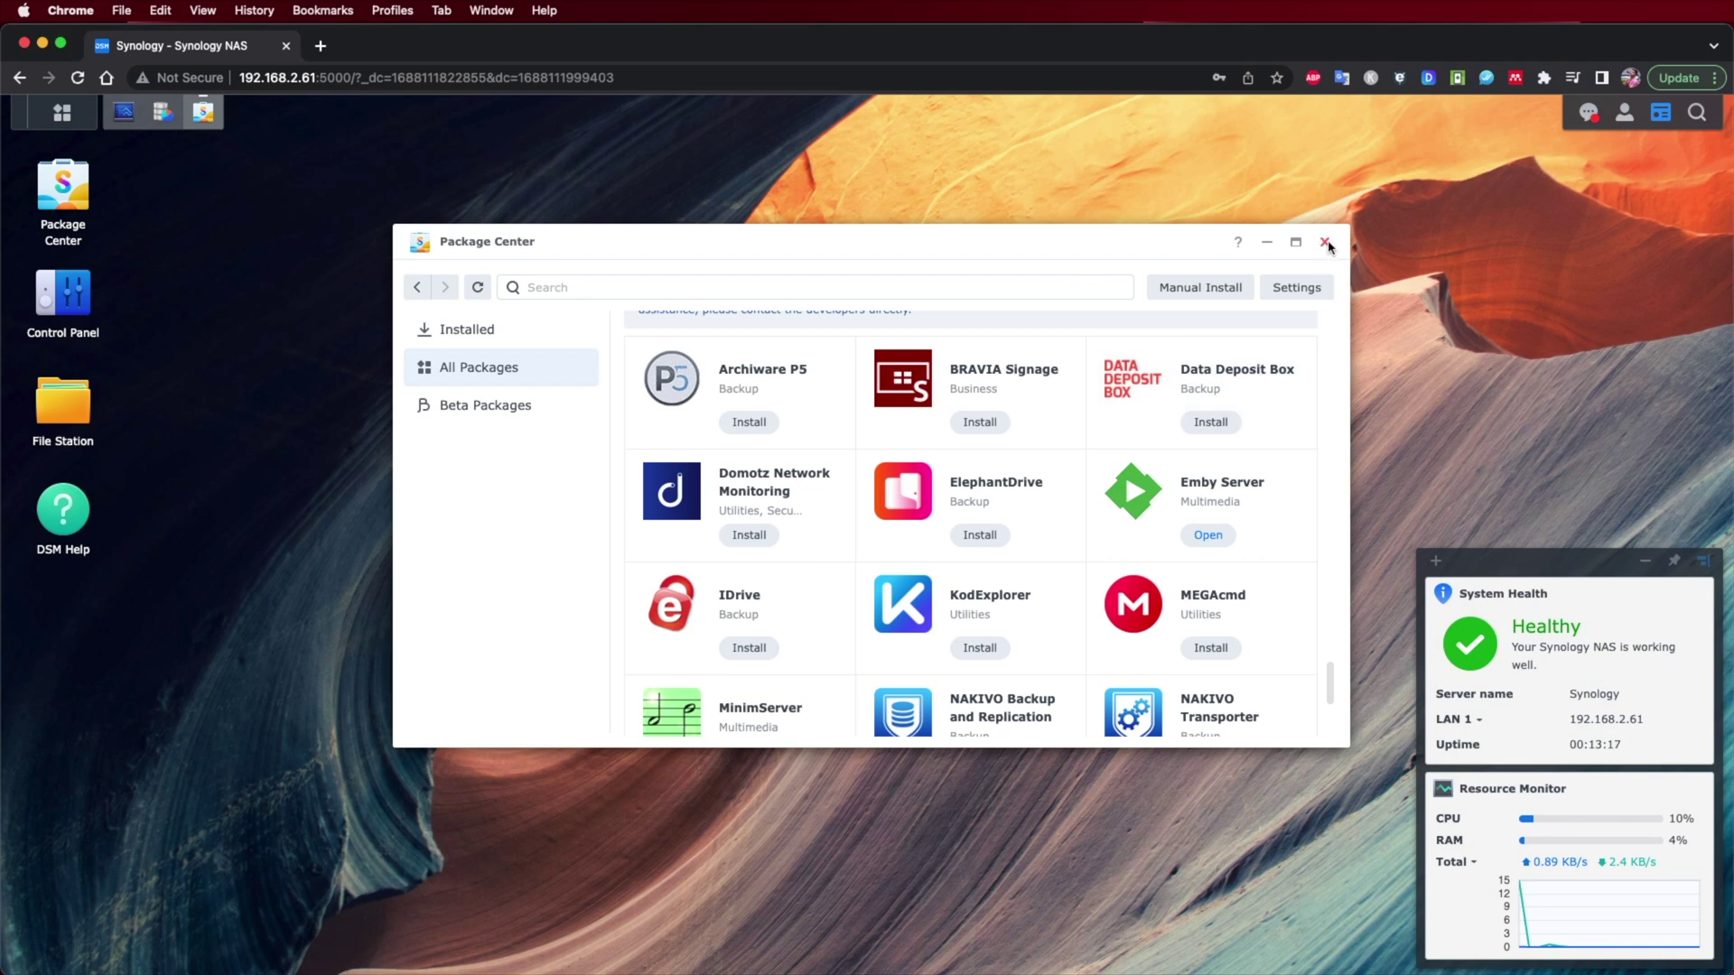
left_click(1325, 243)
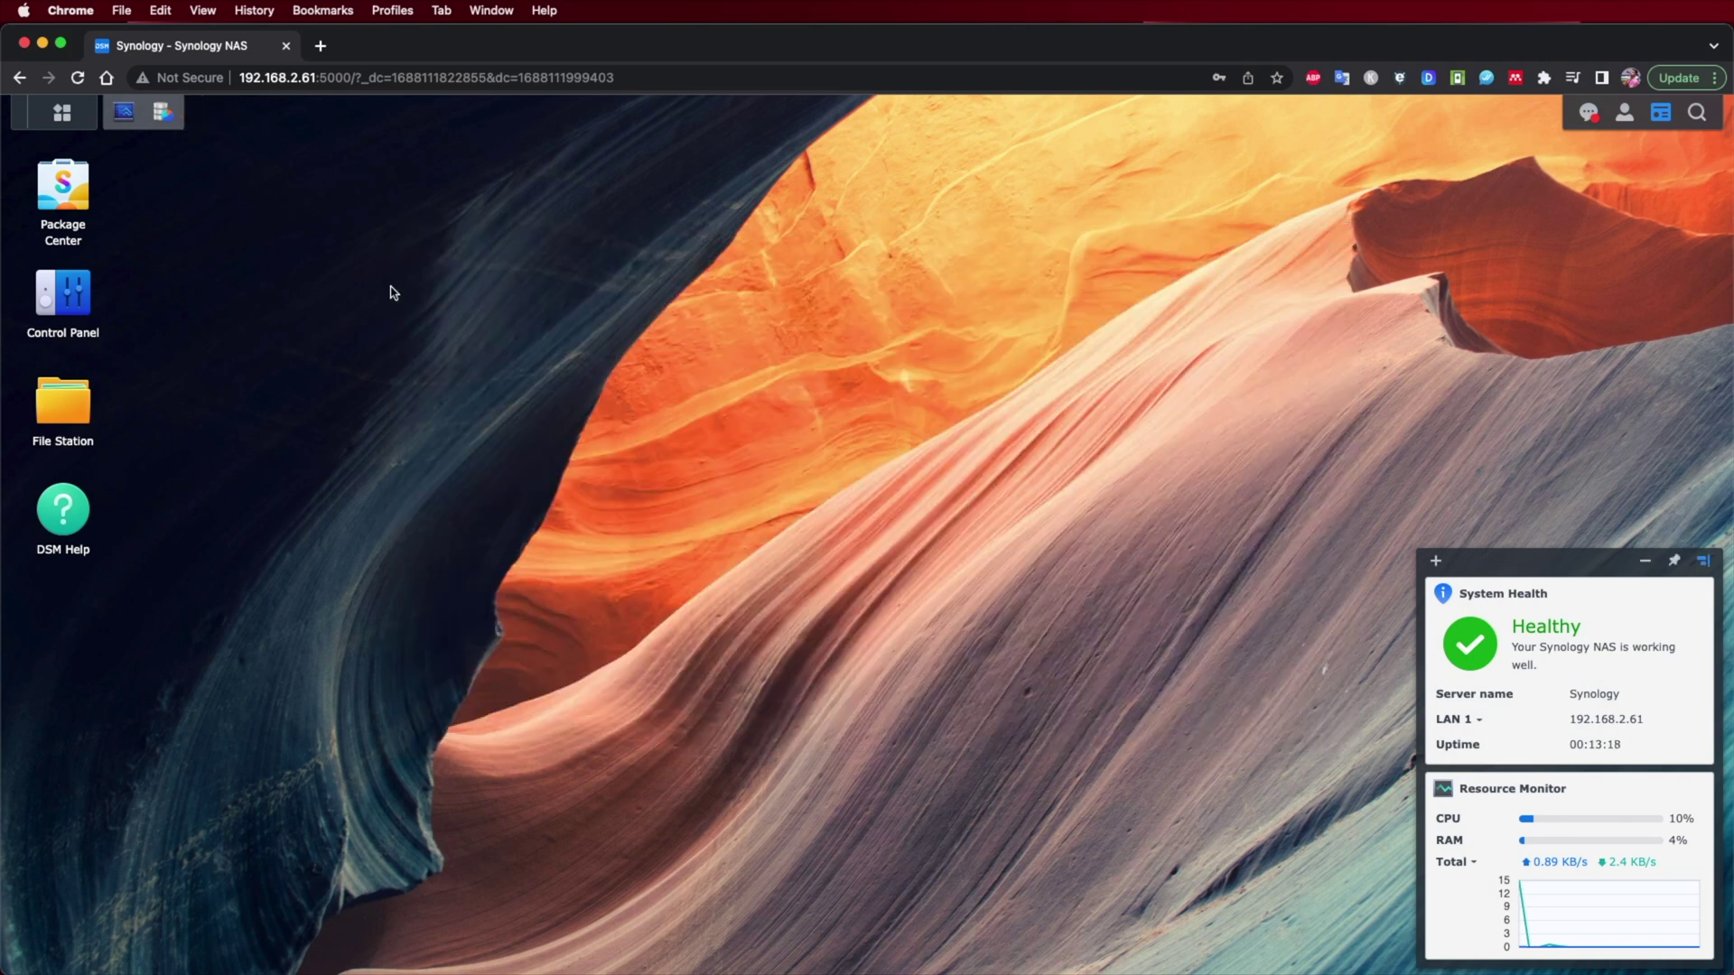
Bring up the DSM Main Menu to browse the available apps
left_click(63, 116)
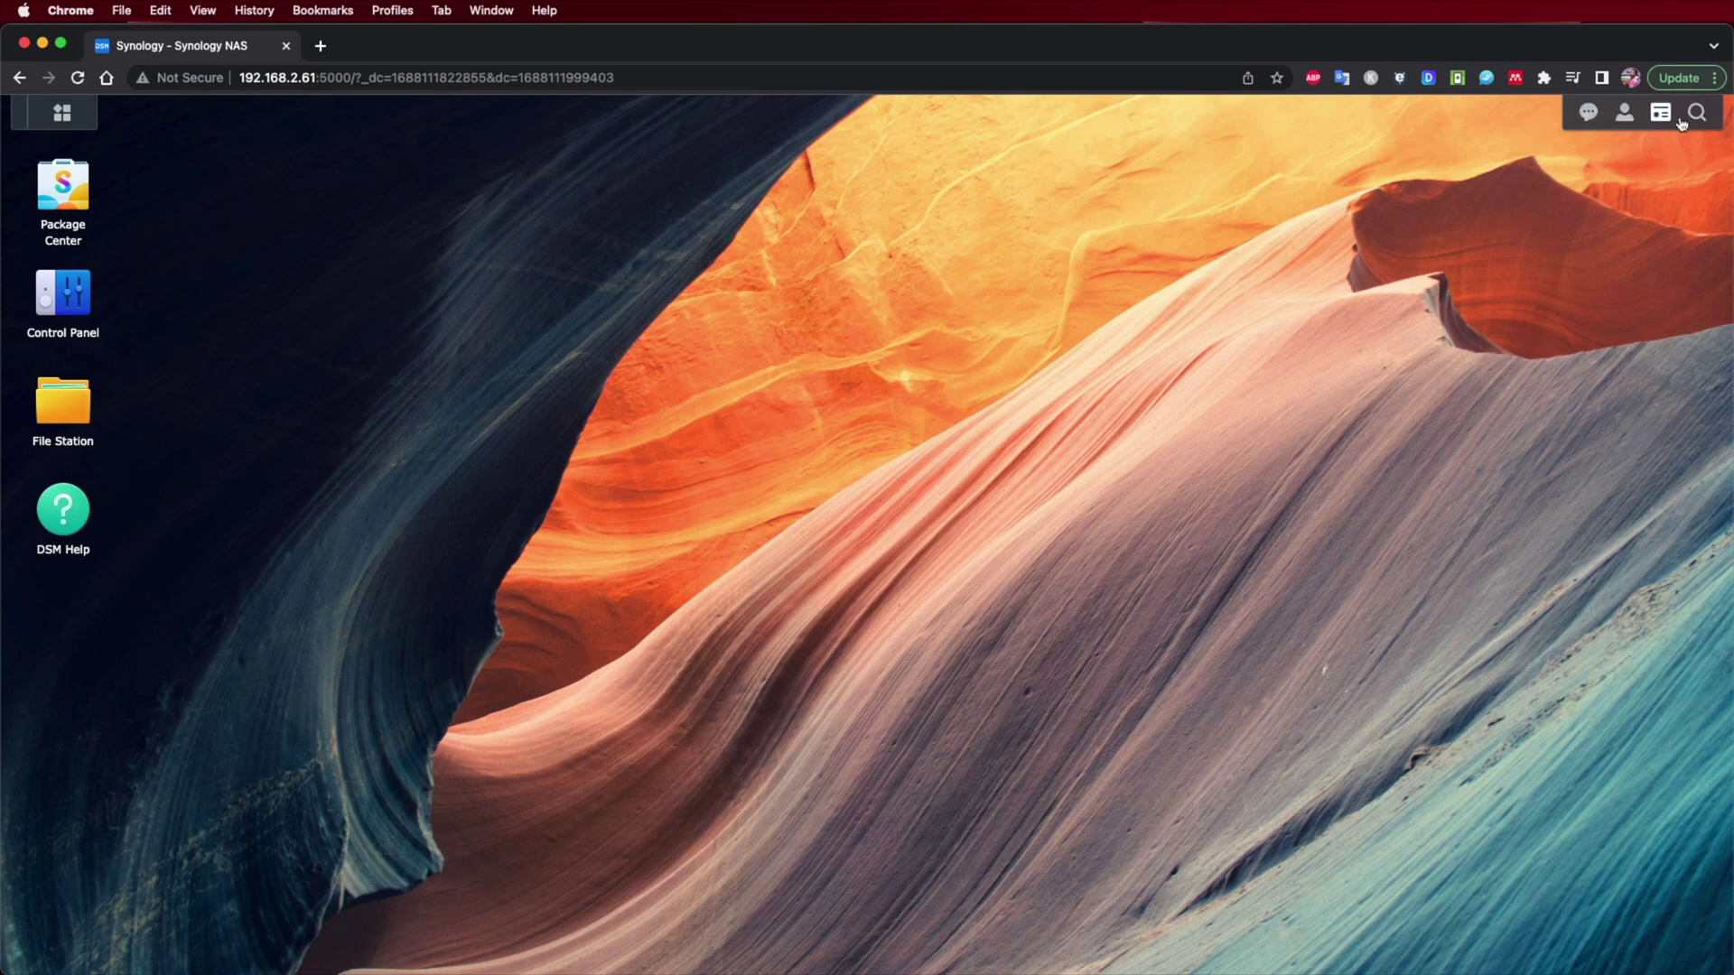
Review Personal settings' display languages without changing them, close it, and show the System Health widgets
left_click(1624, 116)
left_click(1570, 185)
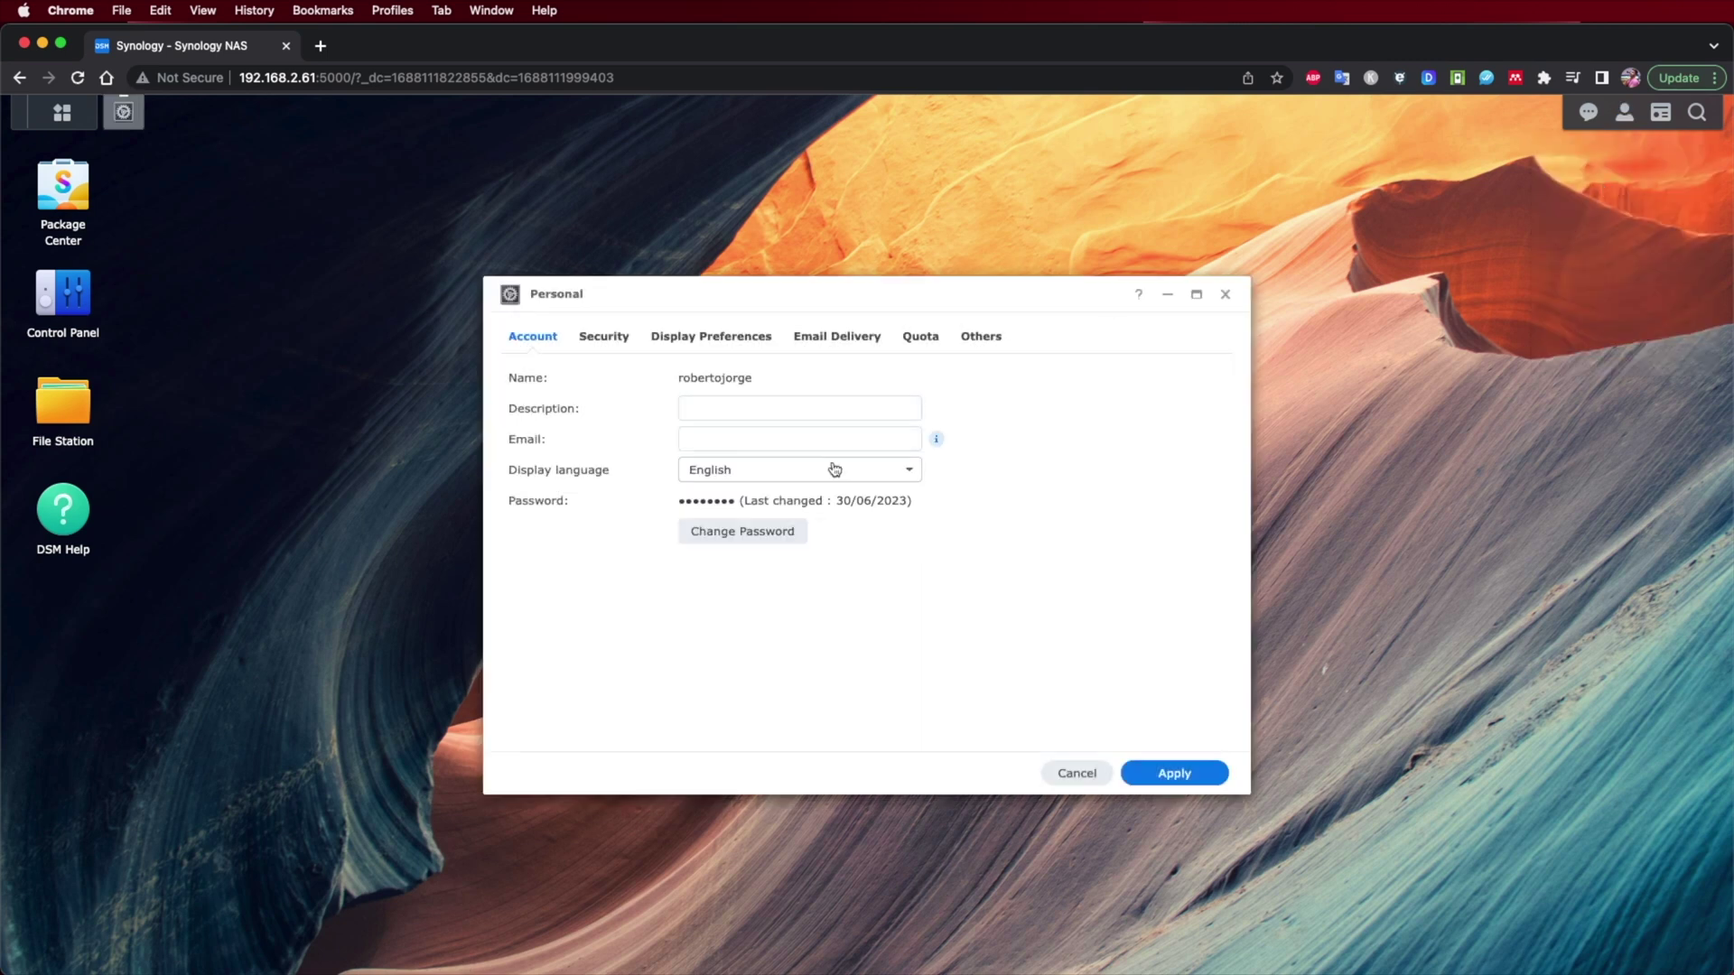
left_click(769, 472)
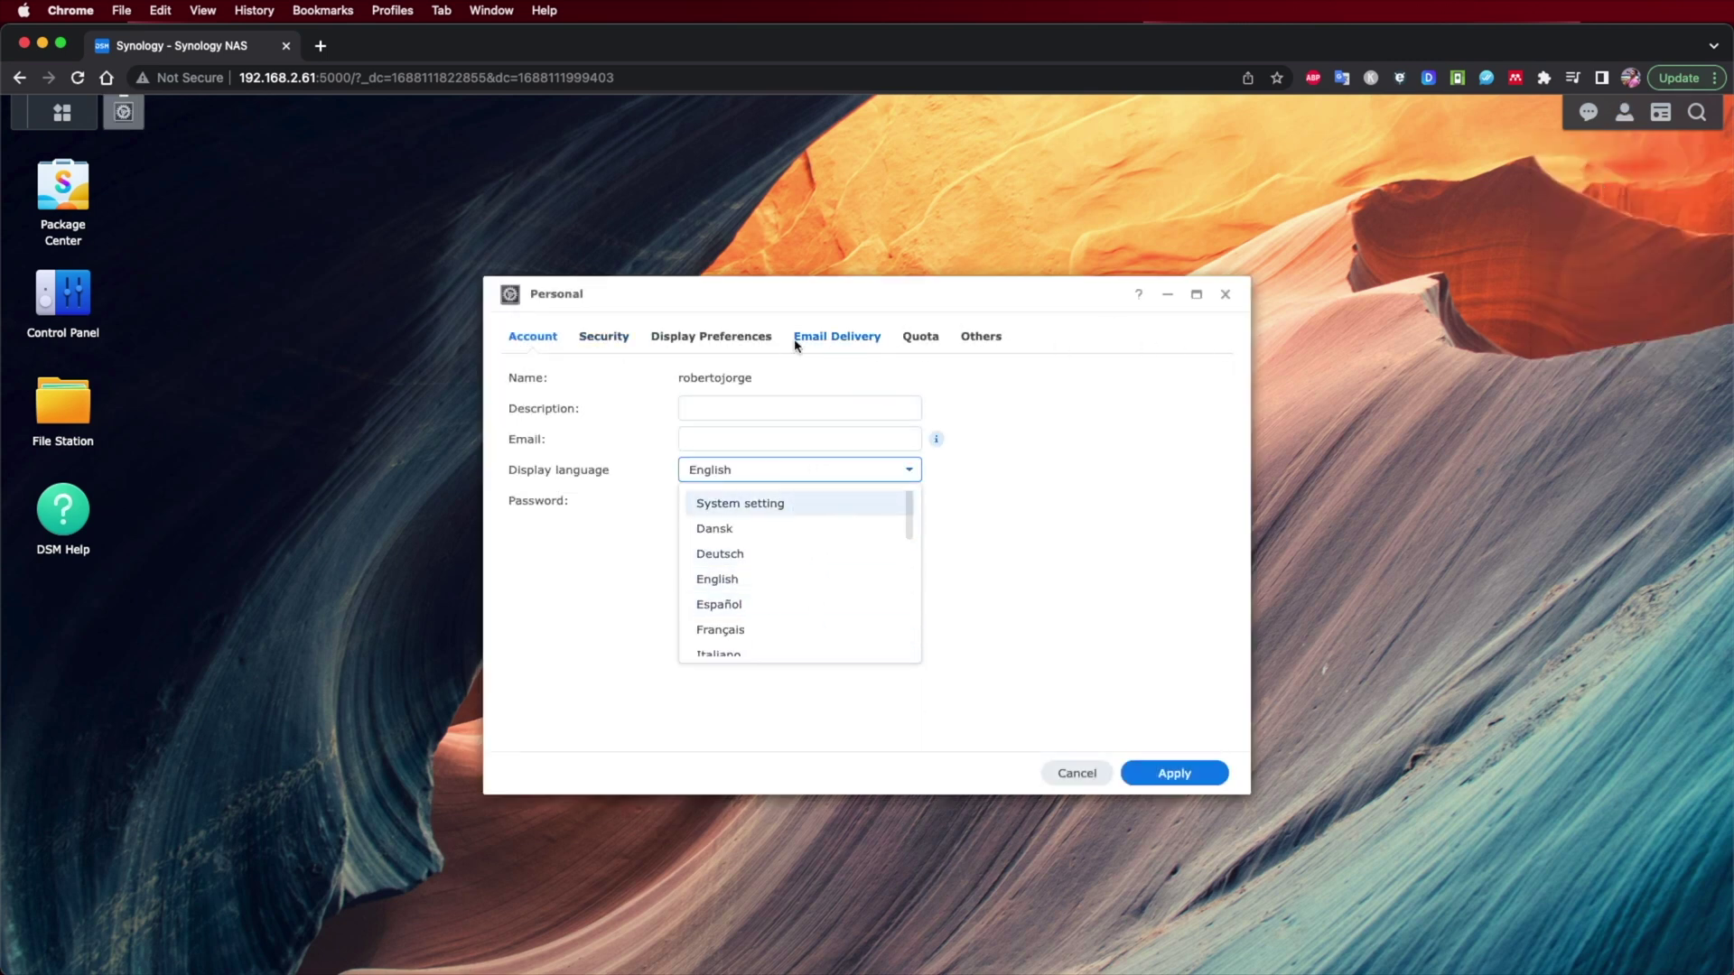
left_click(1052, 409)
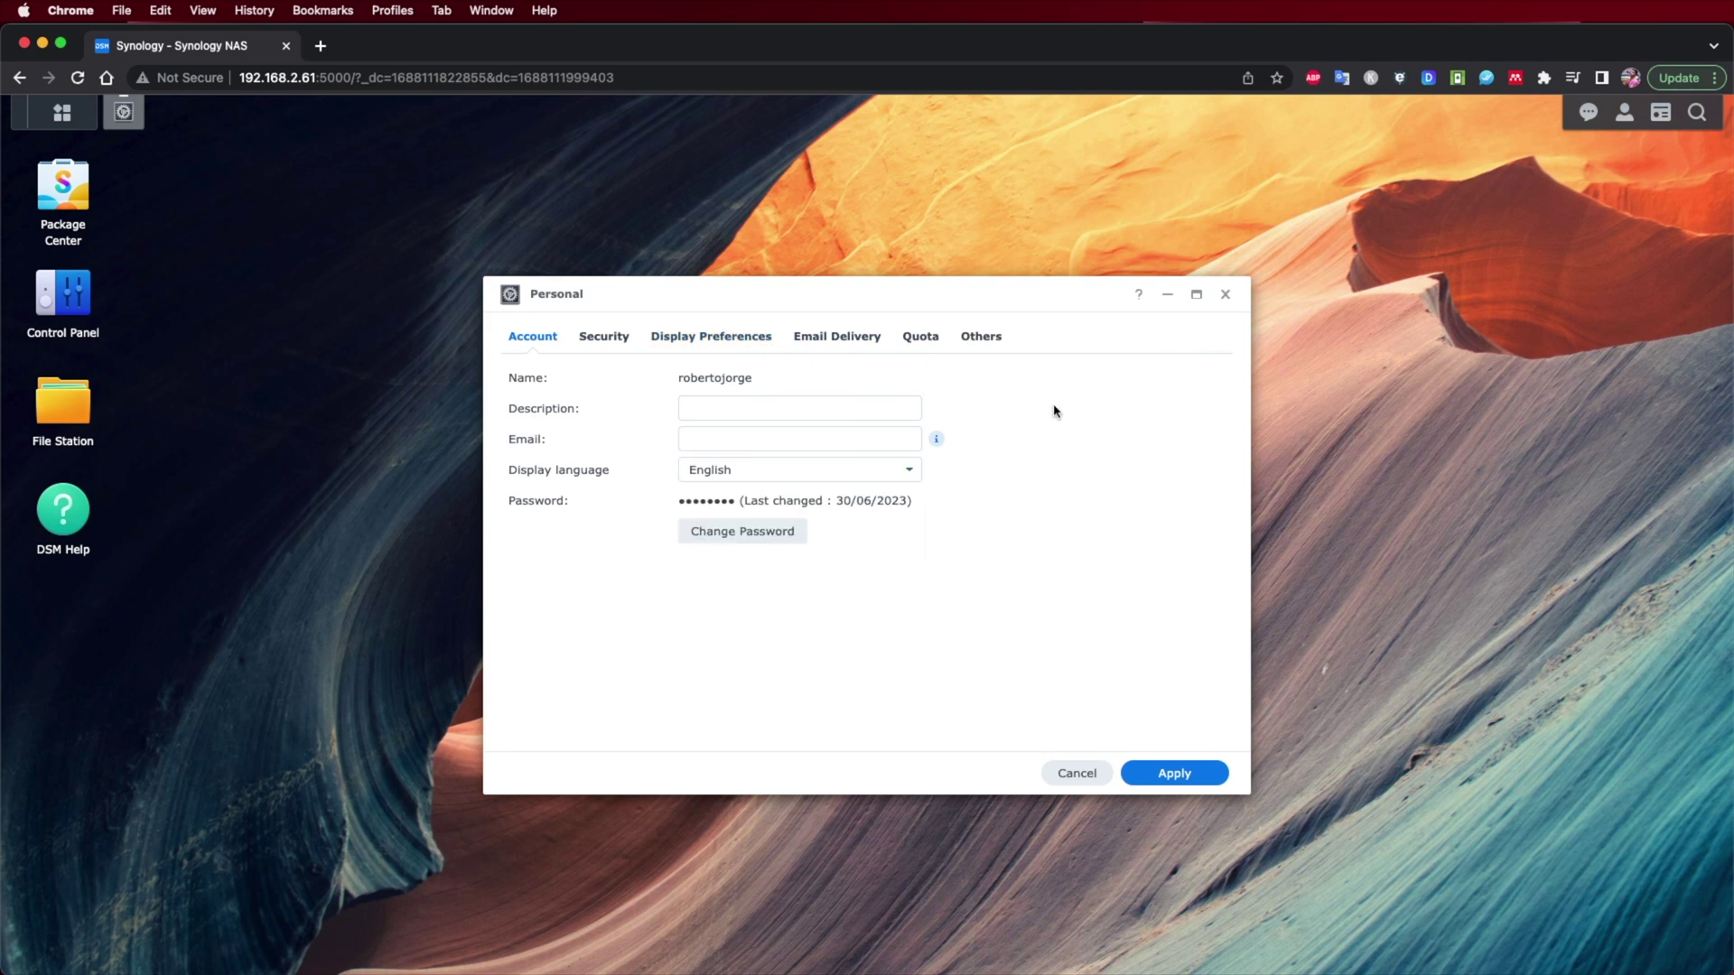
left_click(1227, 295)
left_click(1667, 115)
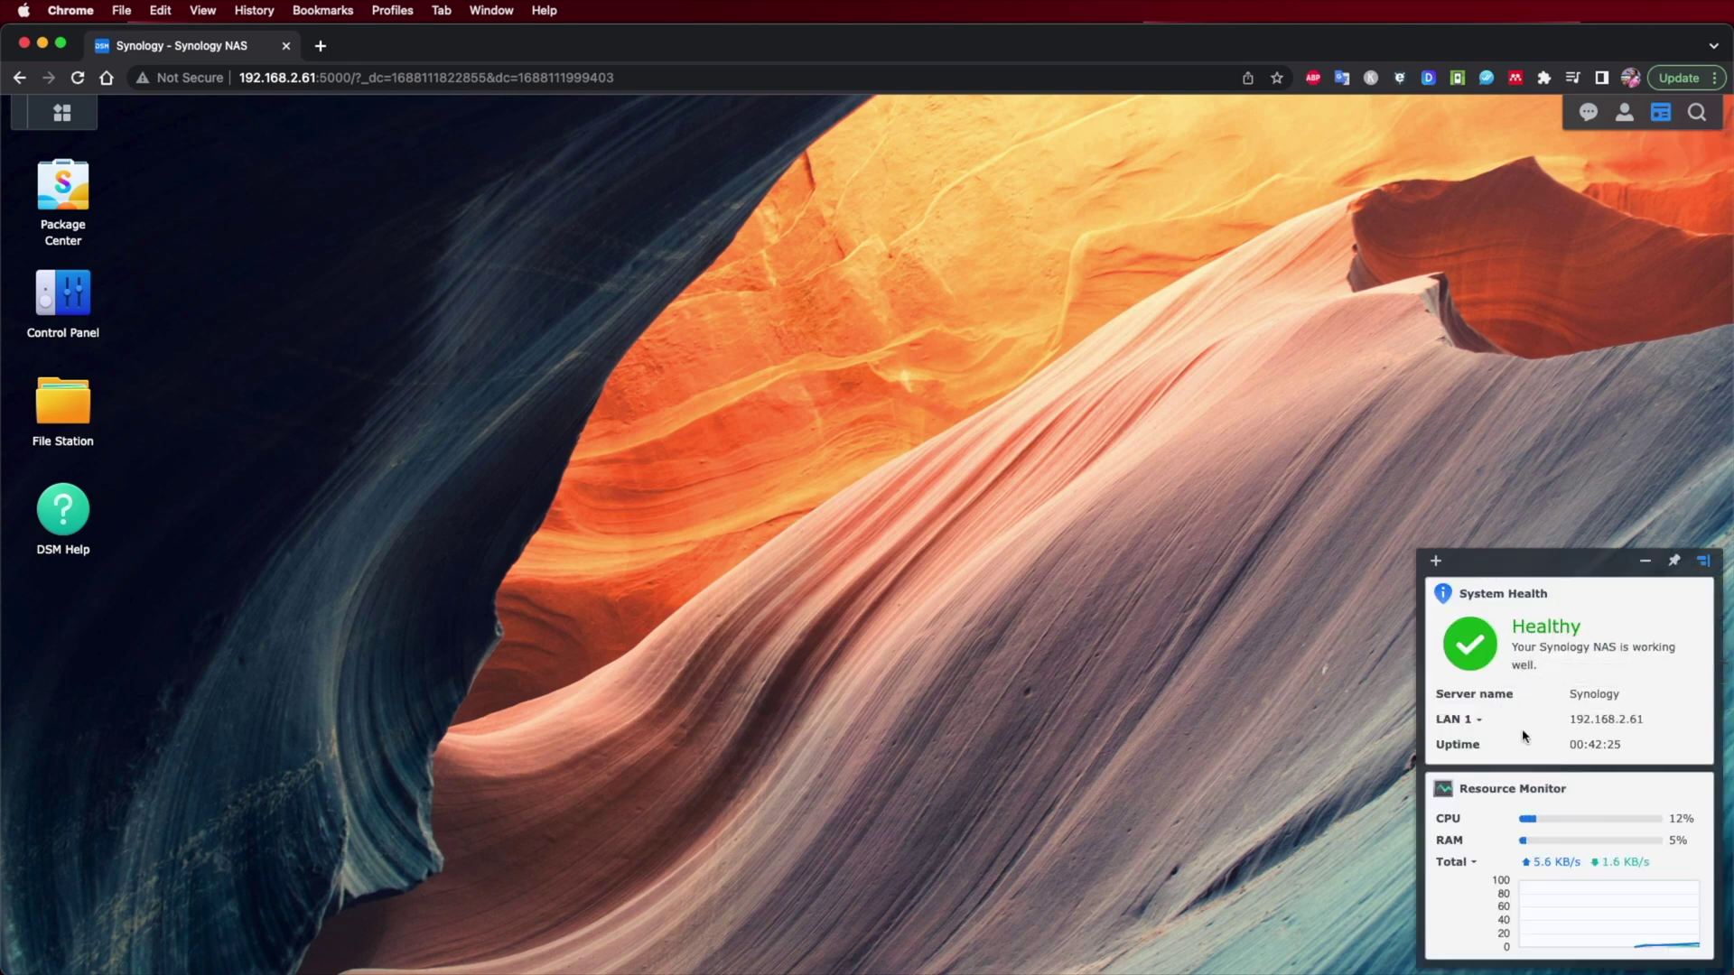
Hide the System Health and Resource Monitor widgets from the DSM desktop
mouse_move(1555, 800)
mouse_move(1658, 827)
left_click(1659, 114)
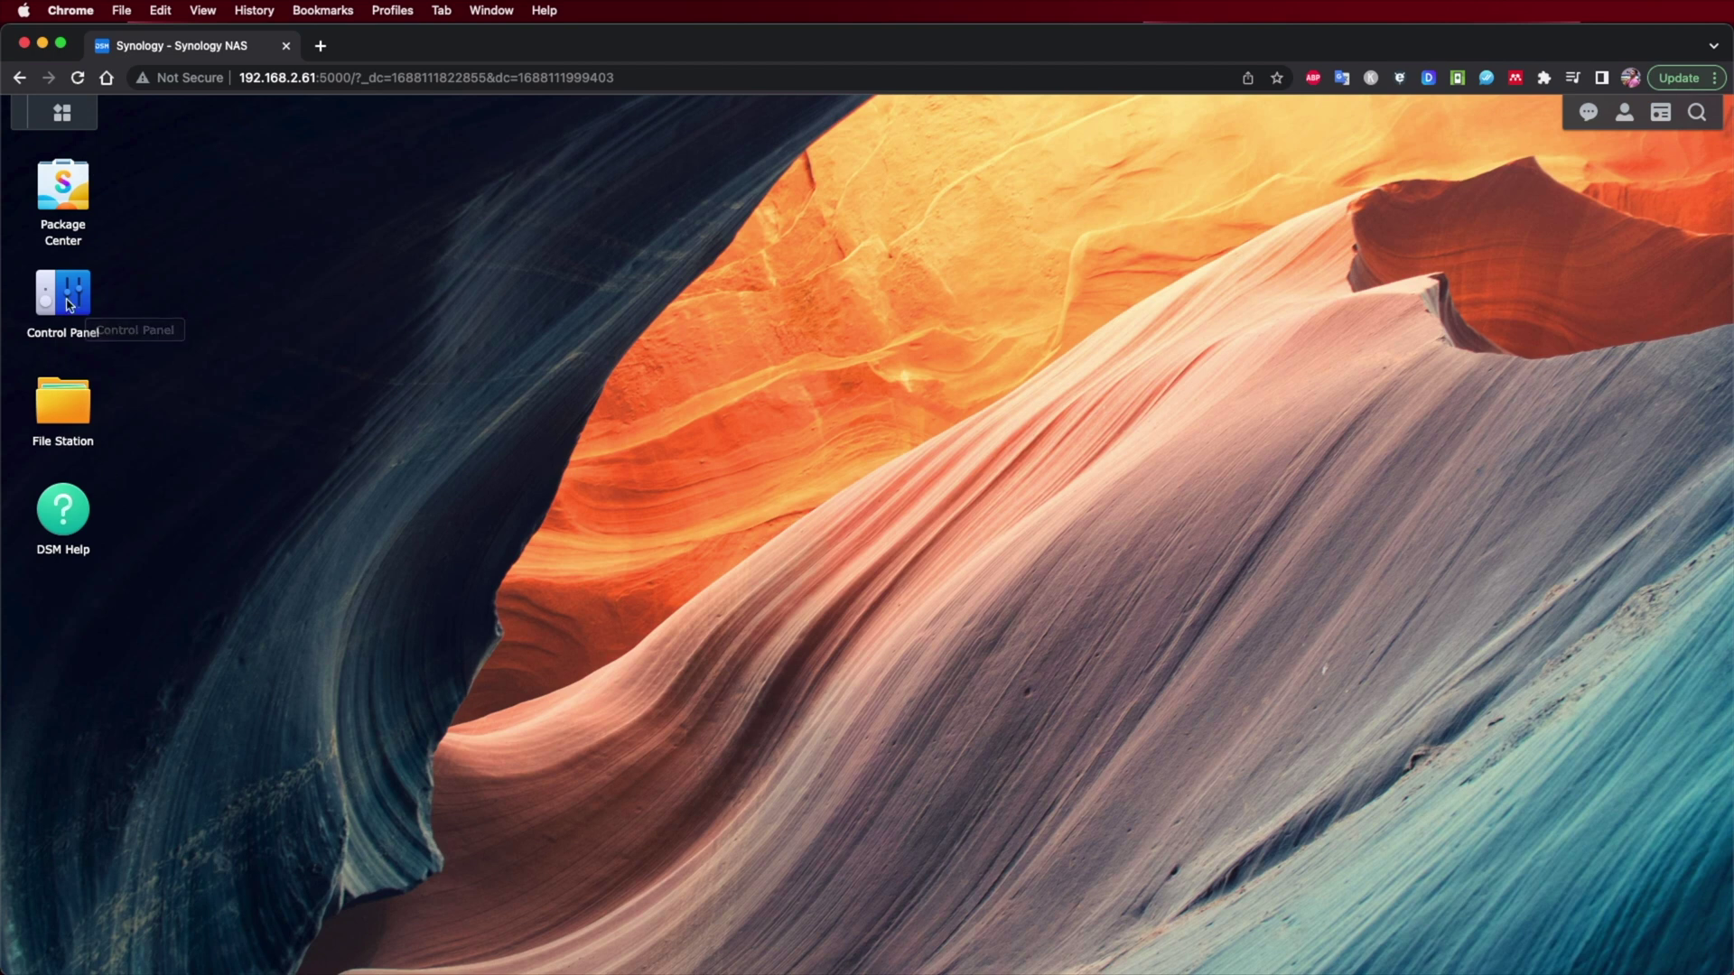
Review the installed packages, including Emby Server, in Package Center and close it
left_click(63, 114)
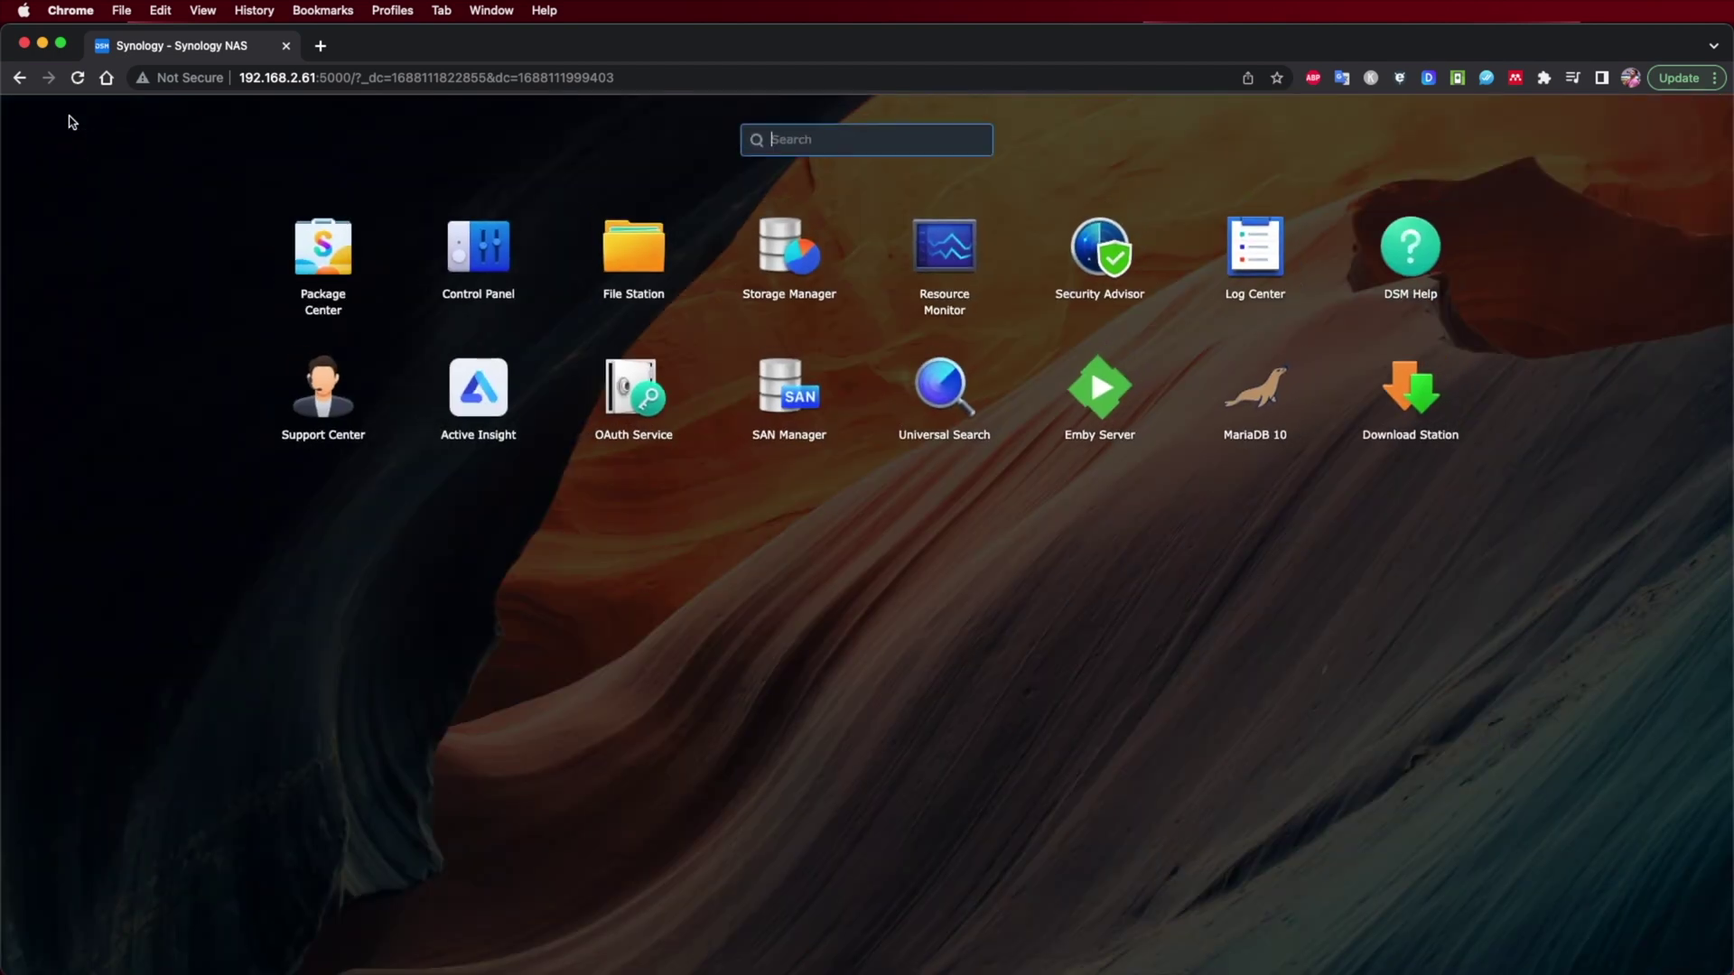
left_click(700, 736)
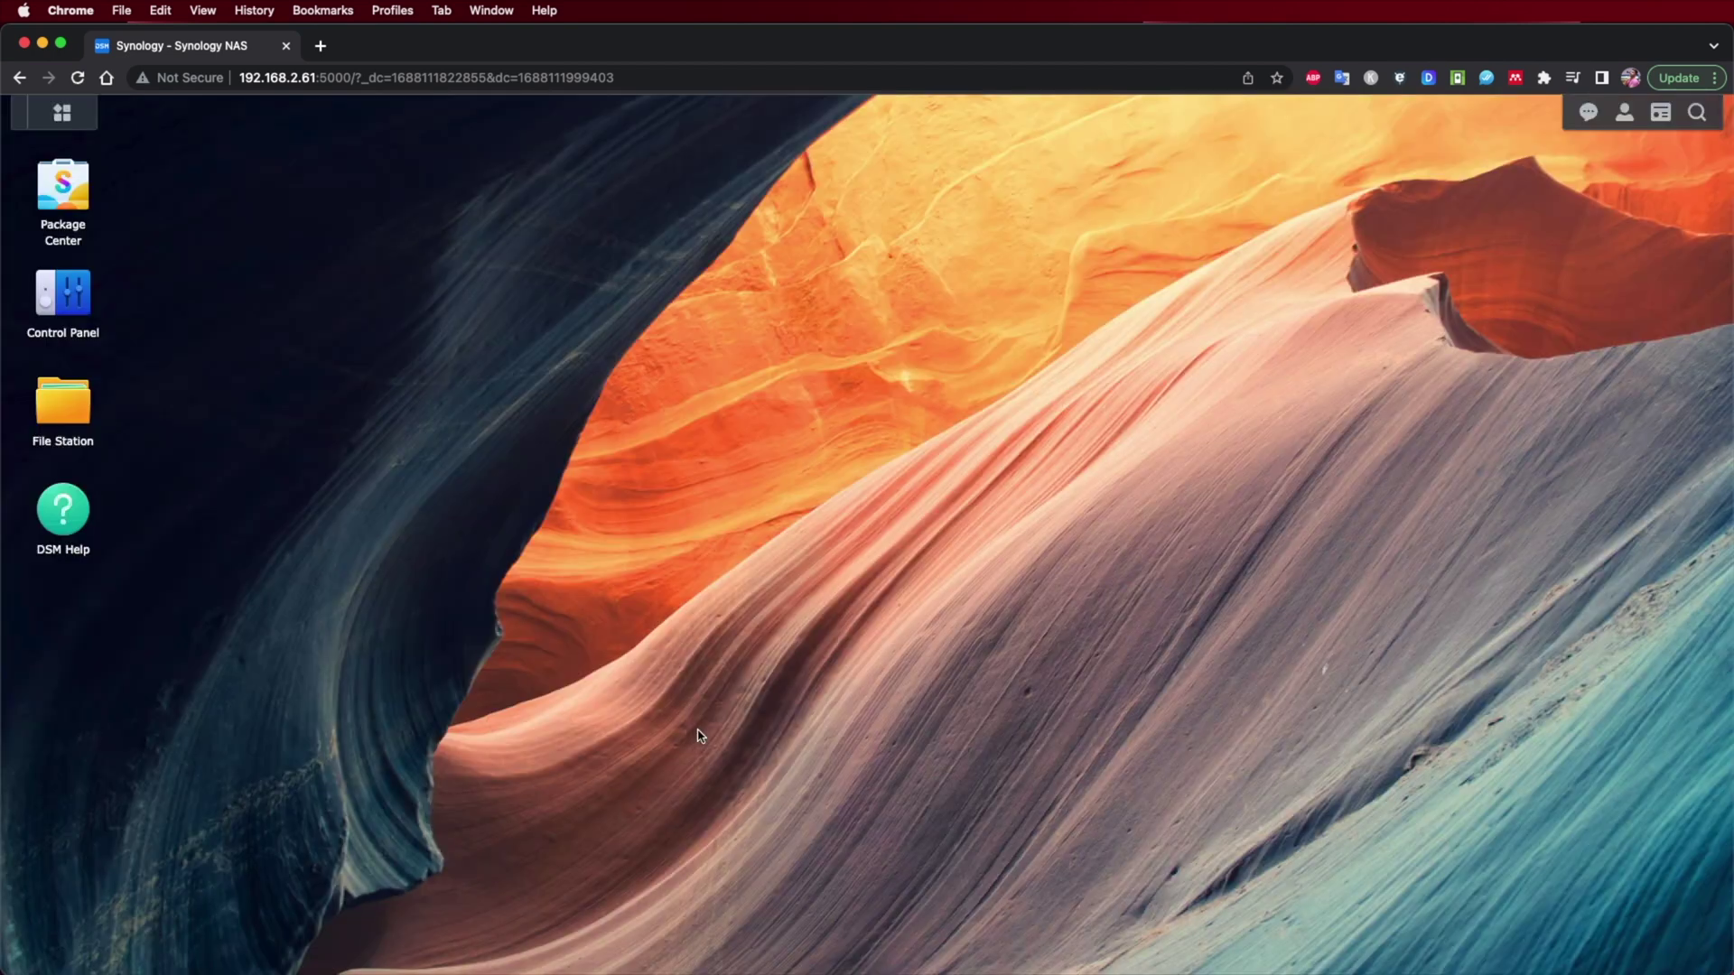
left_click(64, 217)
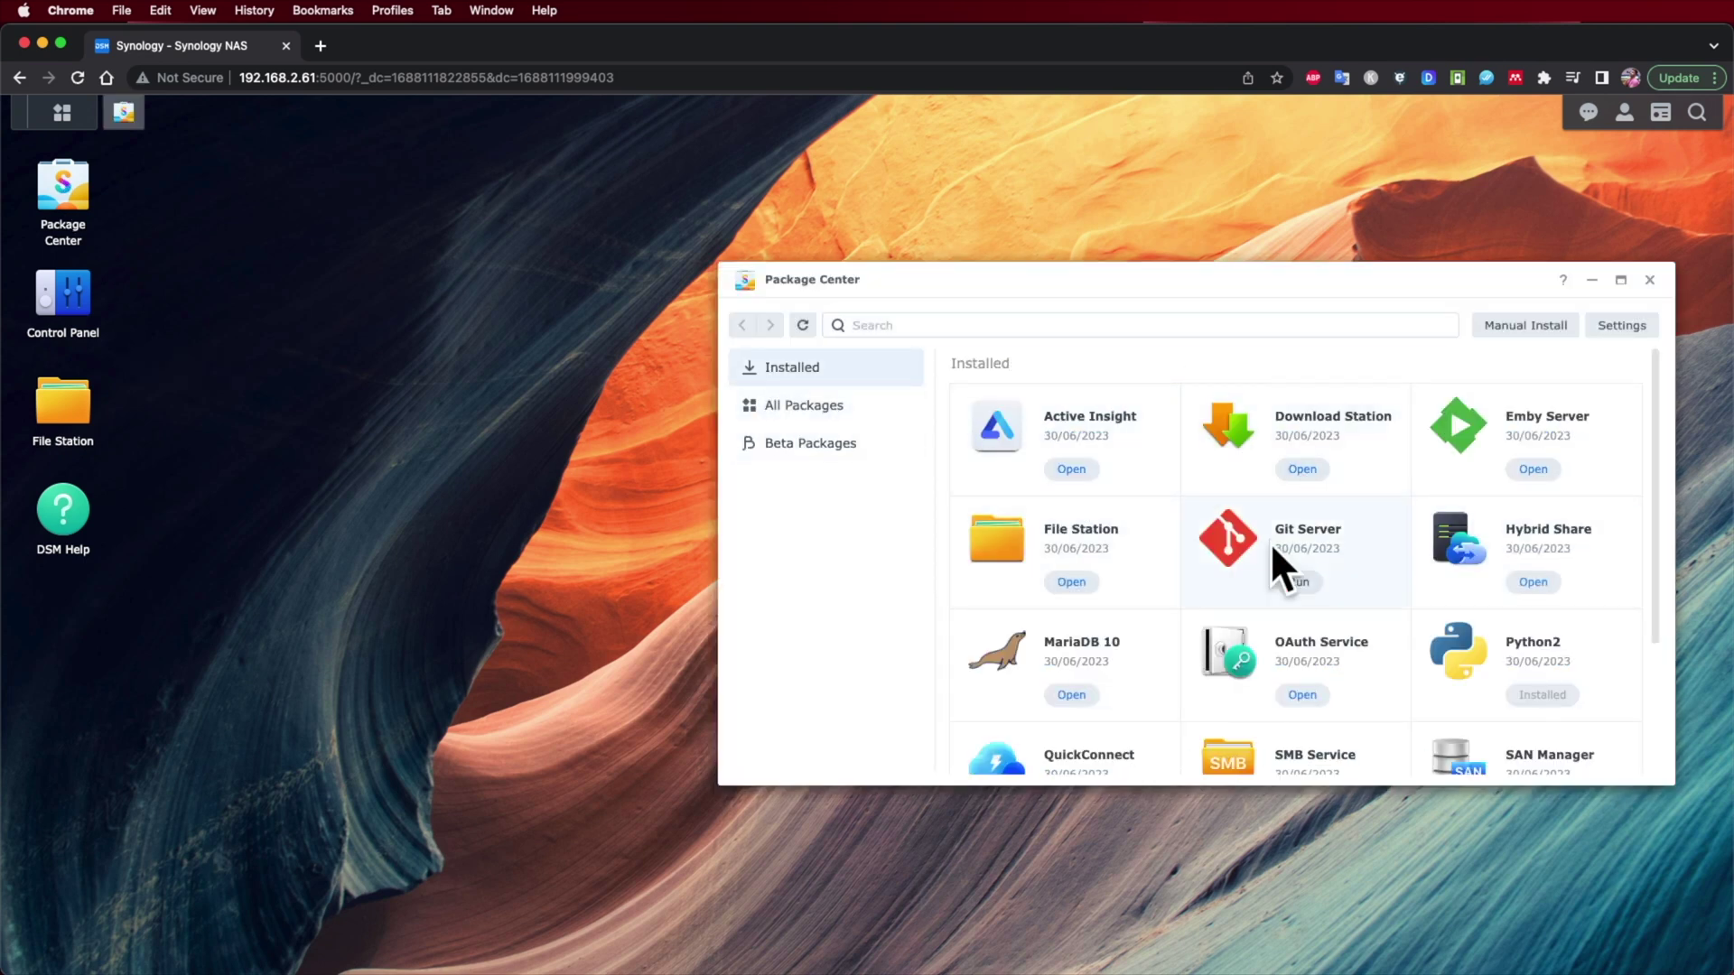
scroll(1269, 542, "down", 3)
scroll(1269, 542, "up", 3)
left_click(1650, 281)
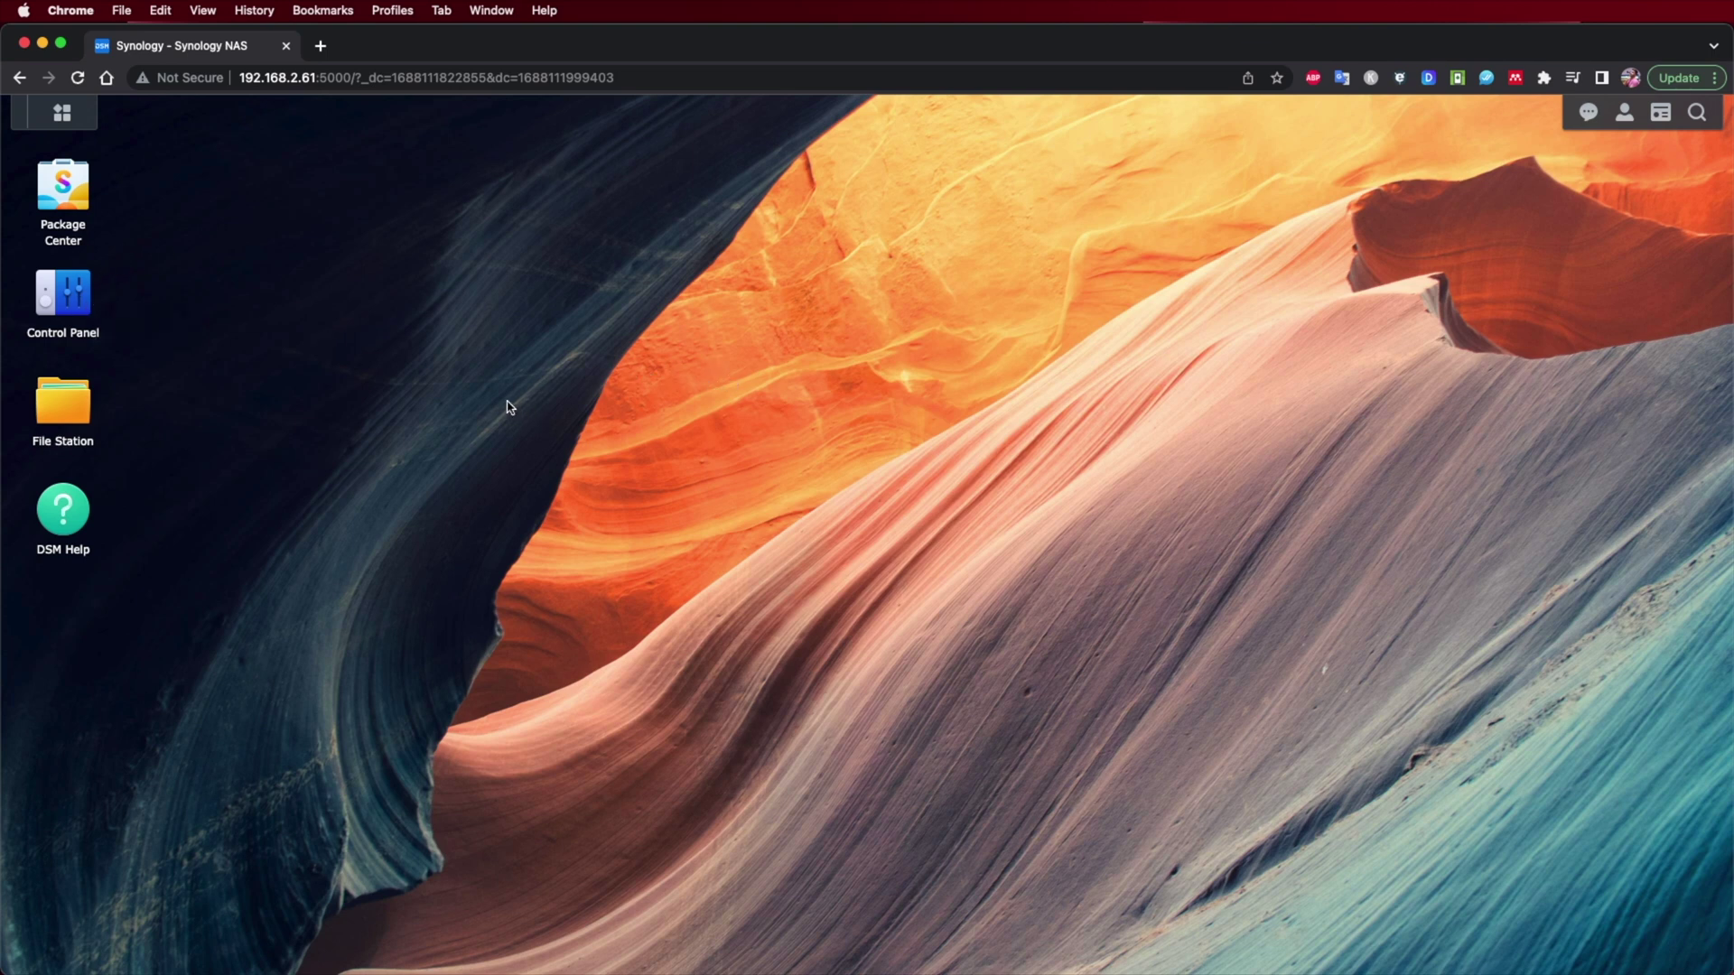
Remove the DSM Help desktop shortcut and add an Emby Server shortcut from the Main Menu
right_click(74, 511)
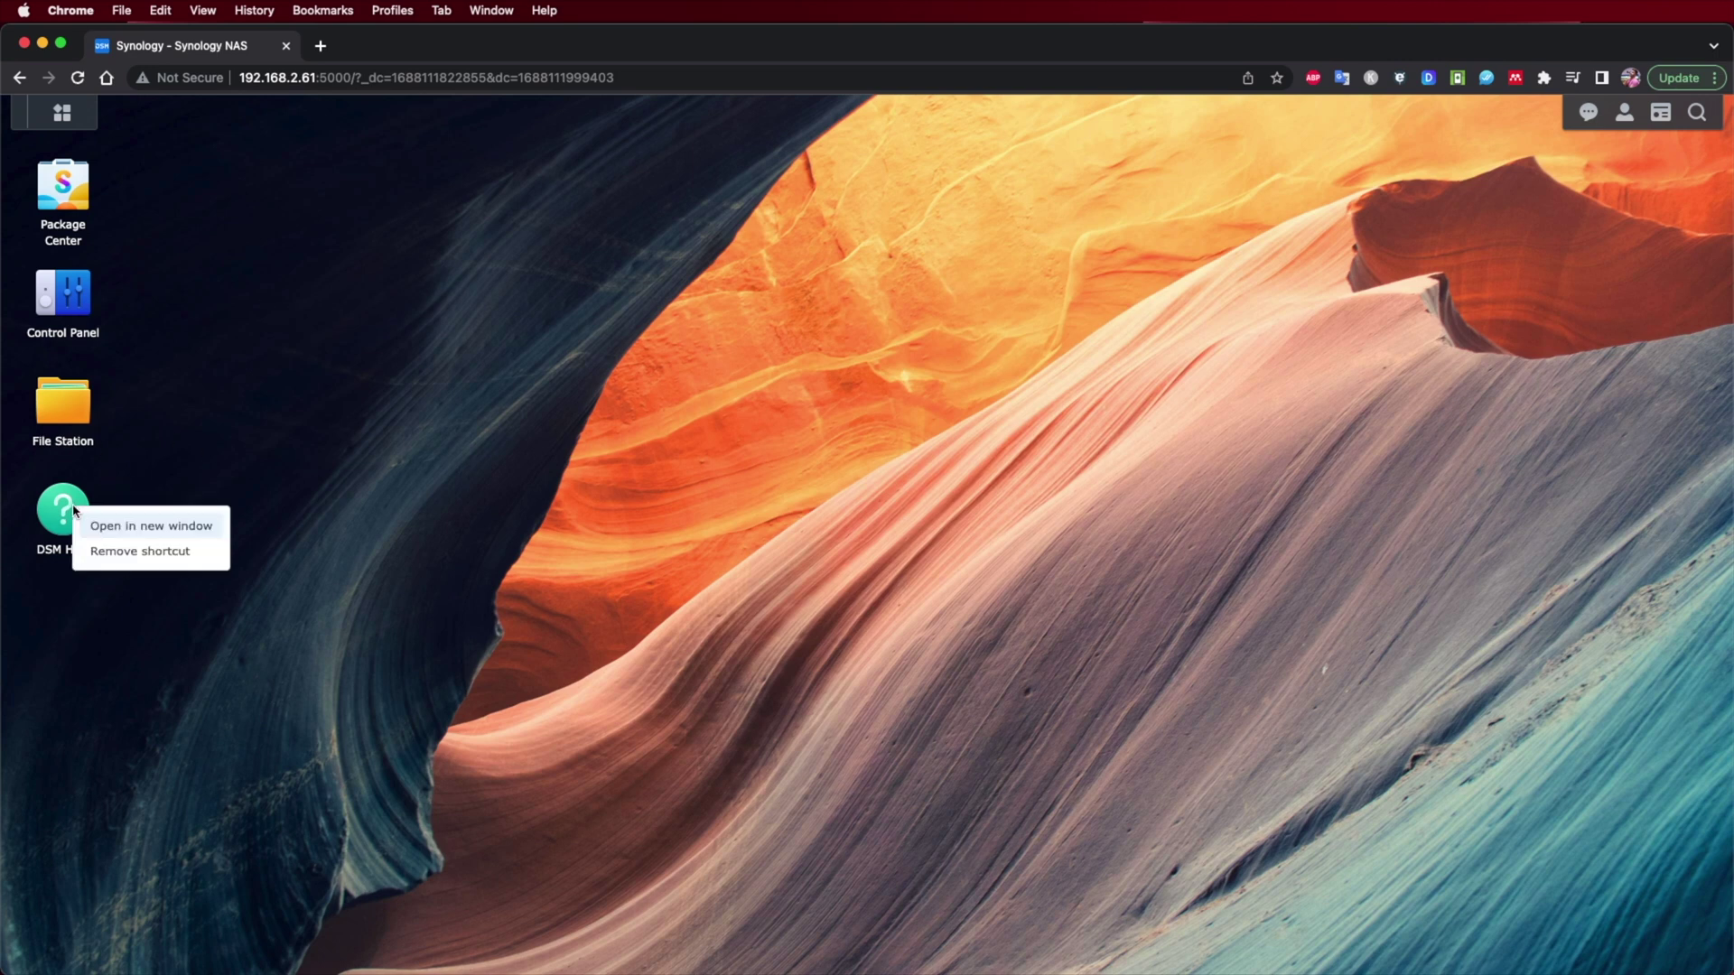
left_click(168, 552)
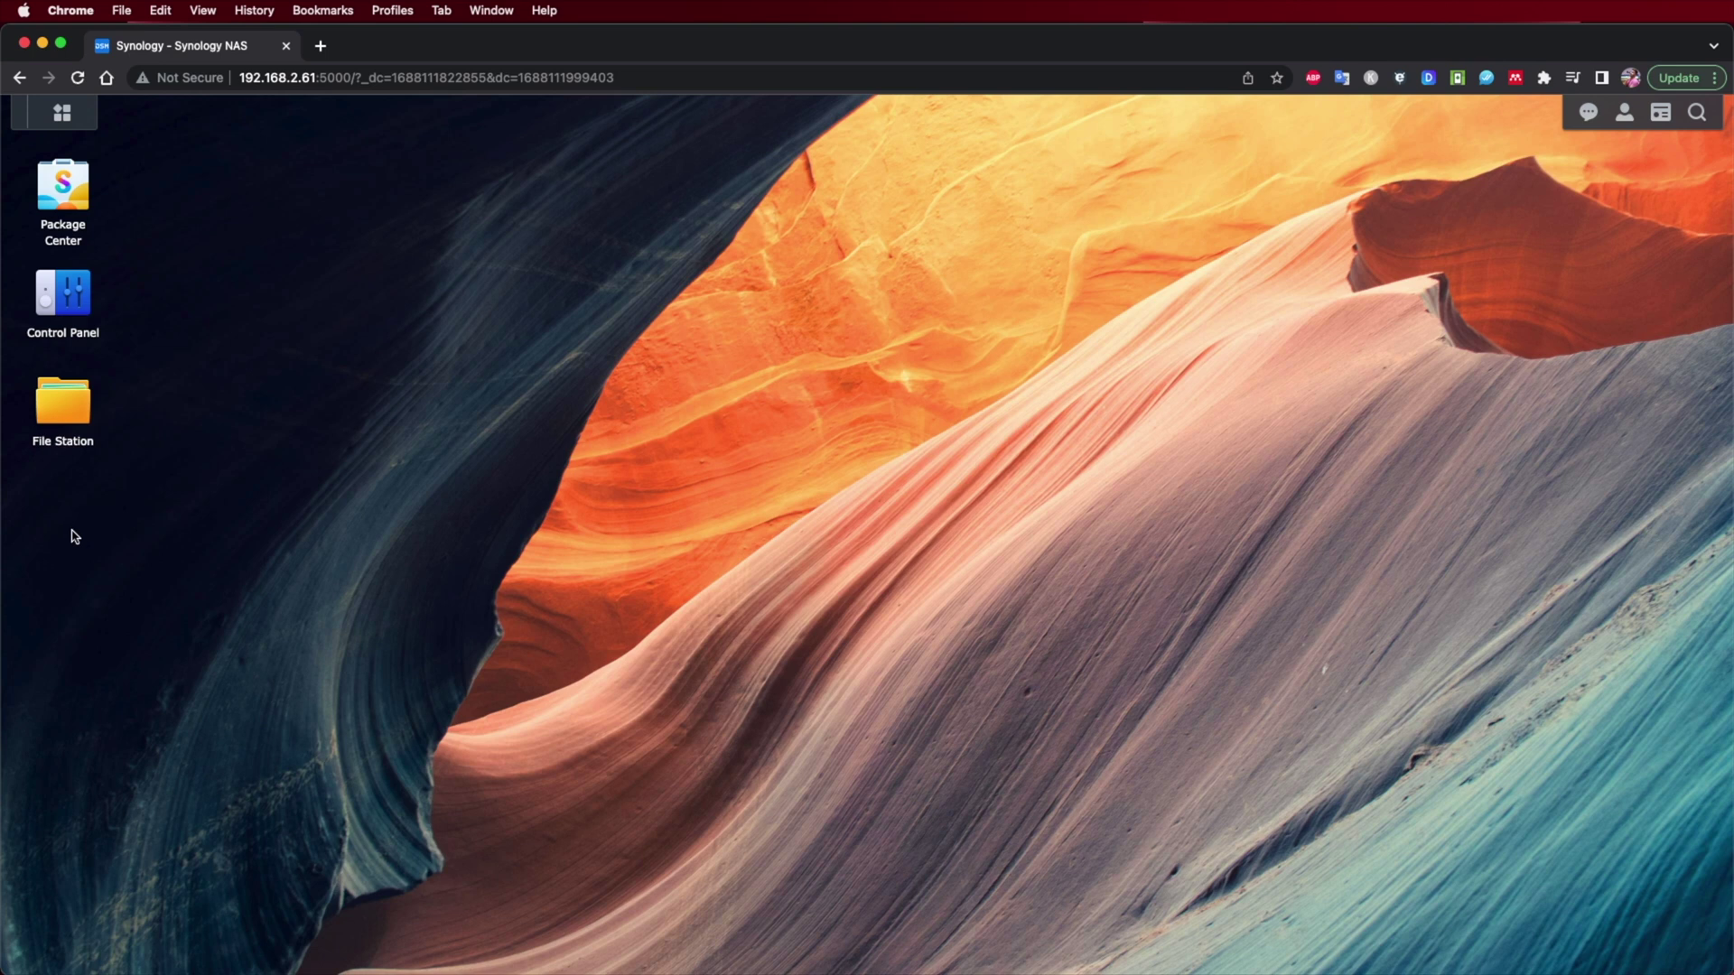
left_click(76, 110)
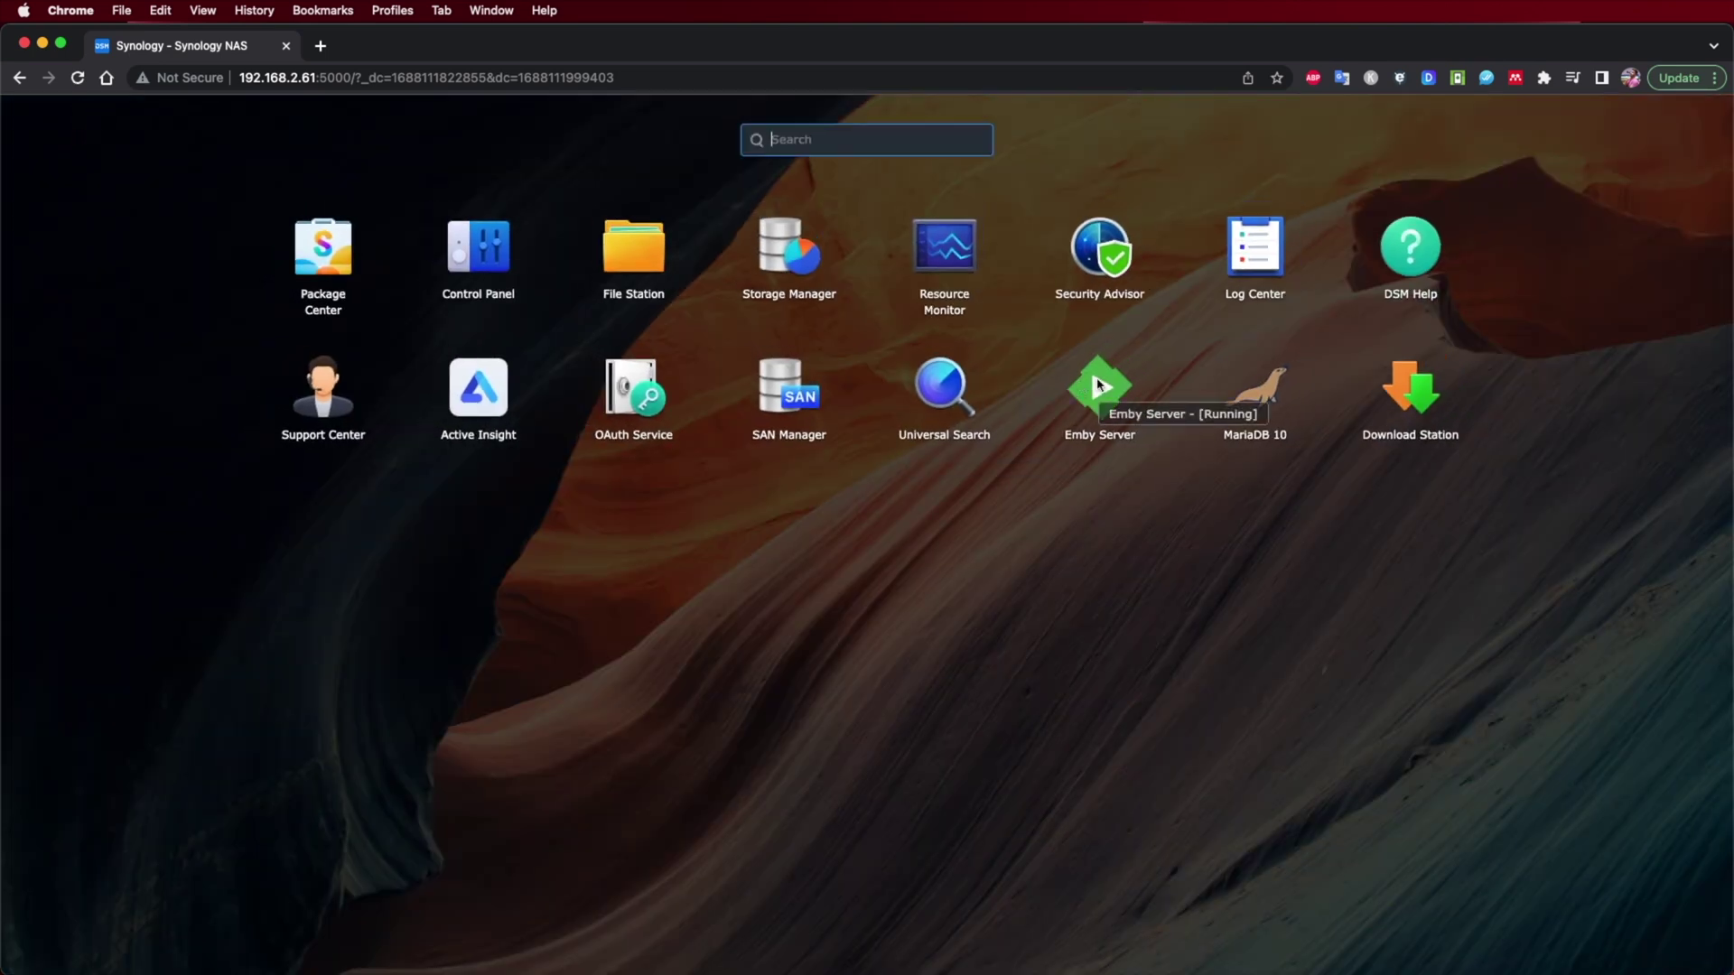
right_click(1100, 384)
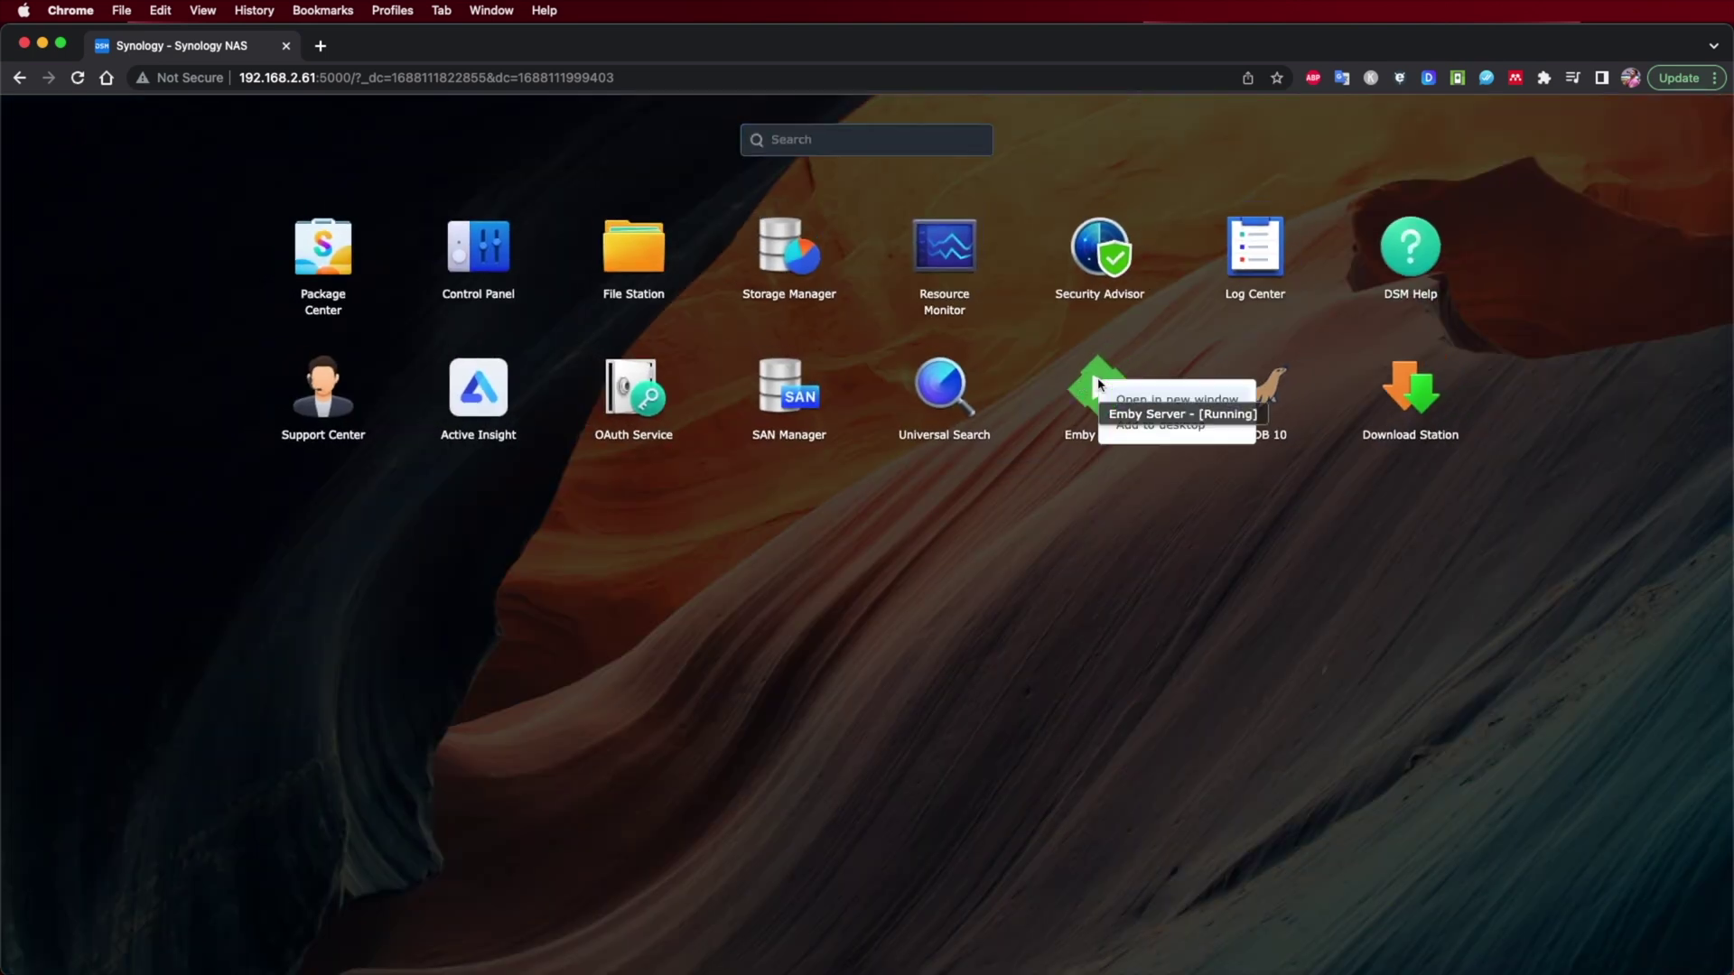
left_click(1179, 425)
left_click(999, 574)
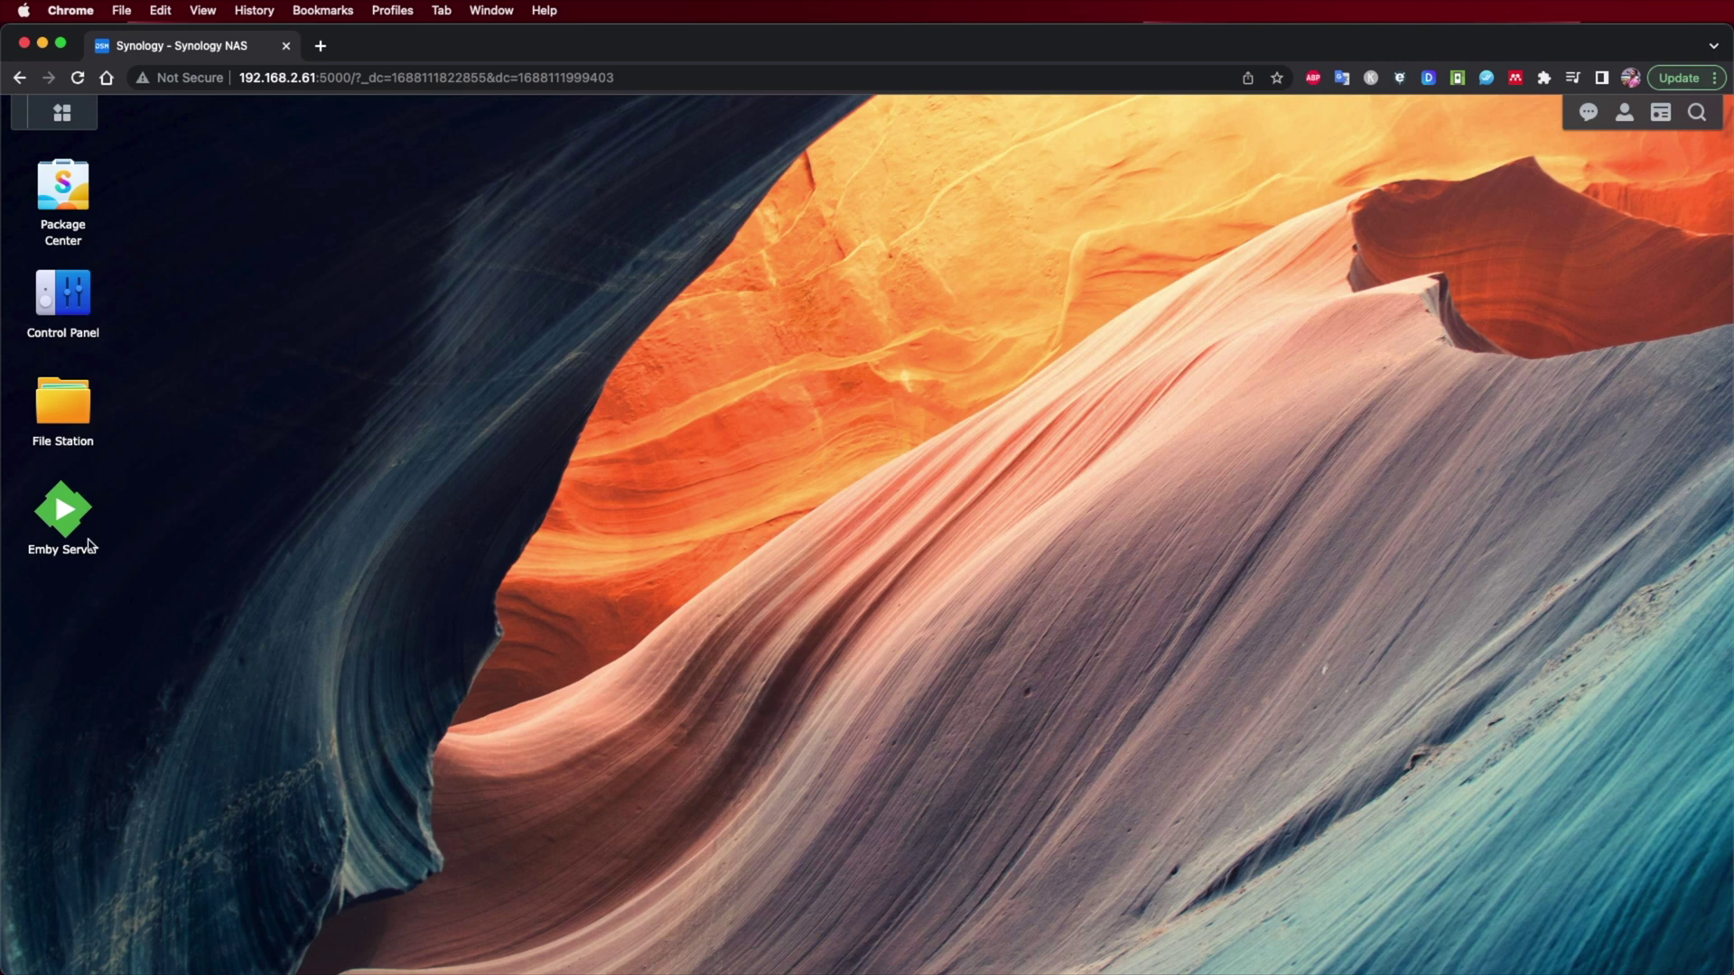
Add a MariaDB 10 shortcut to the desktop from the Main Menu
left_click(61, 112)
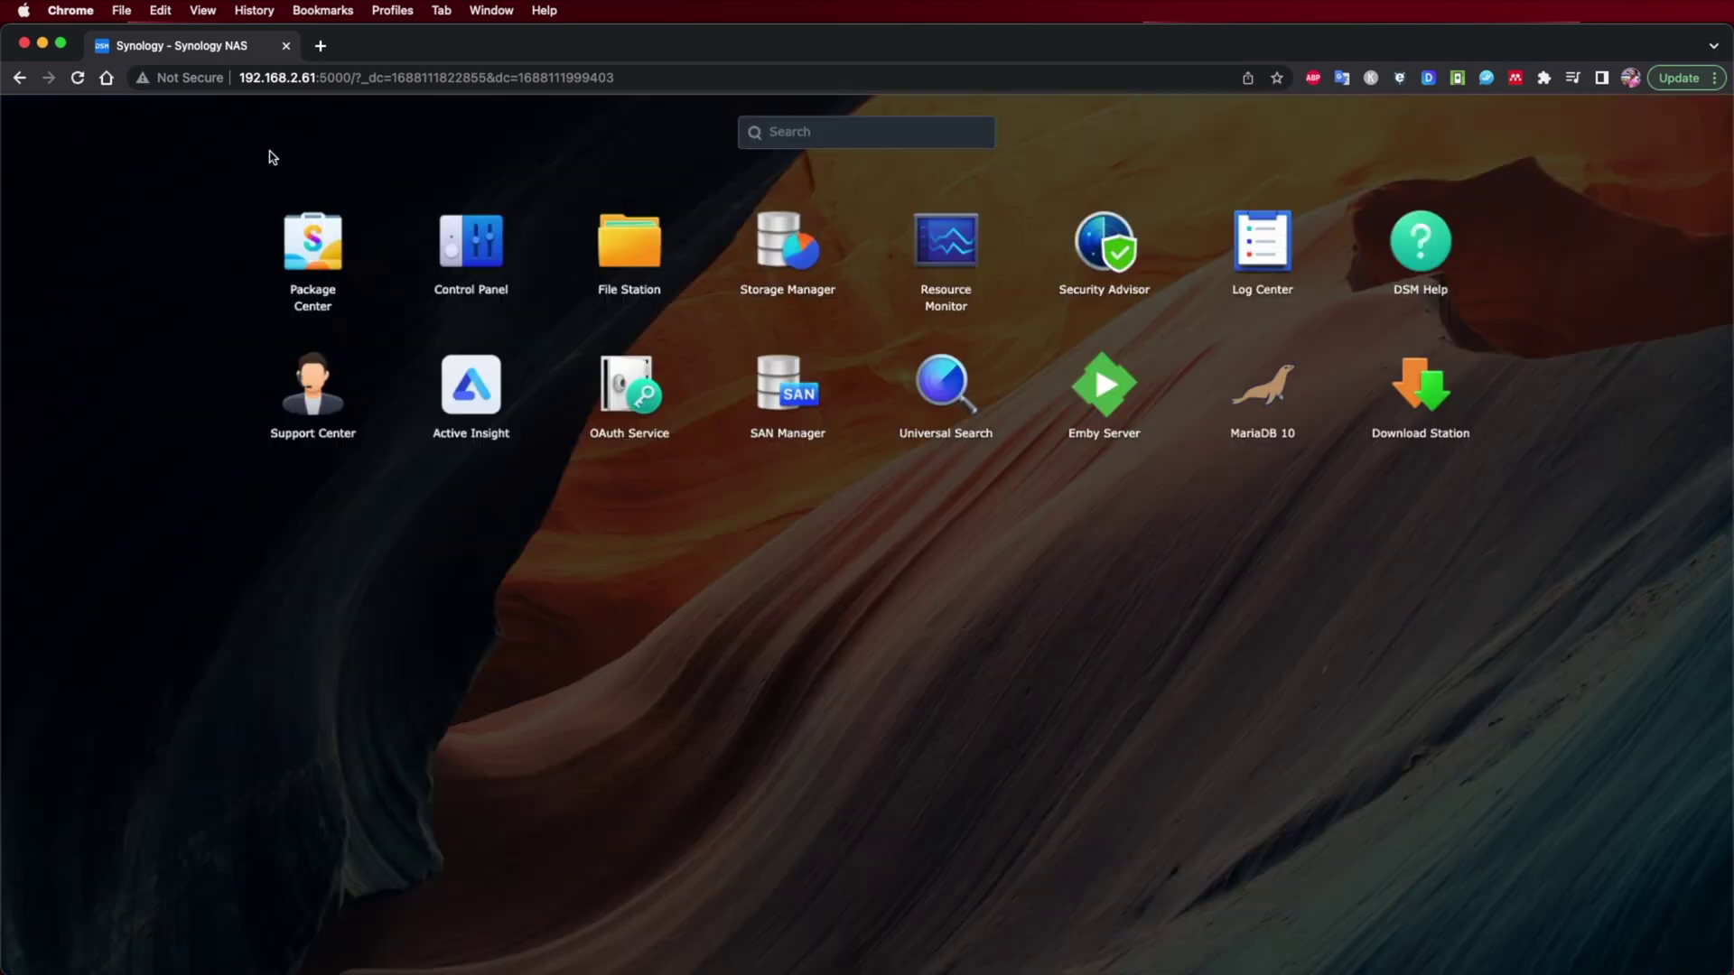
right_click(1271, 399)
left_click(1339, 418)
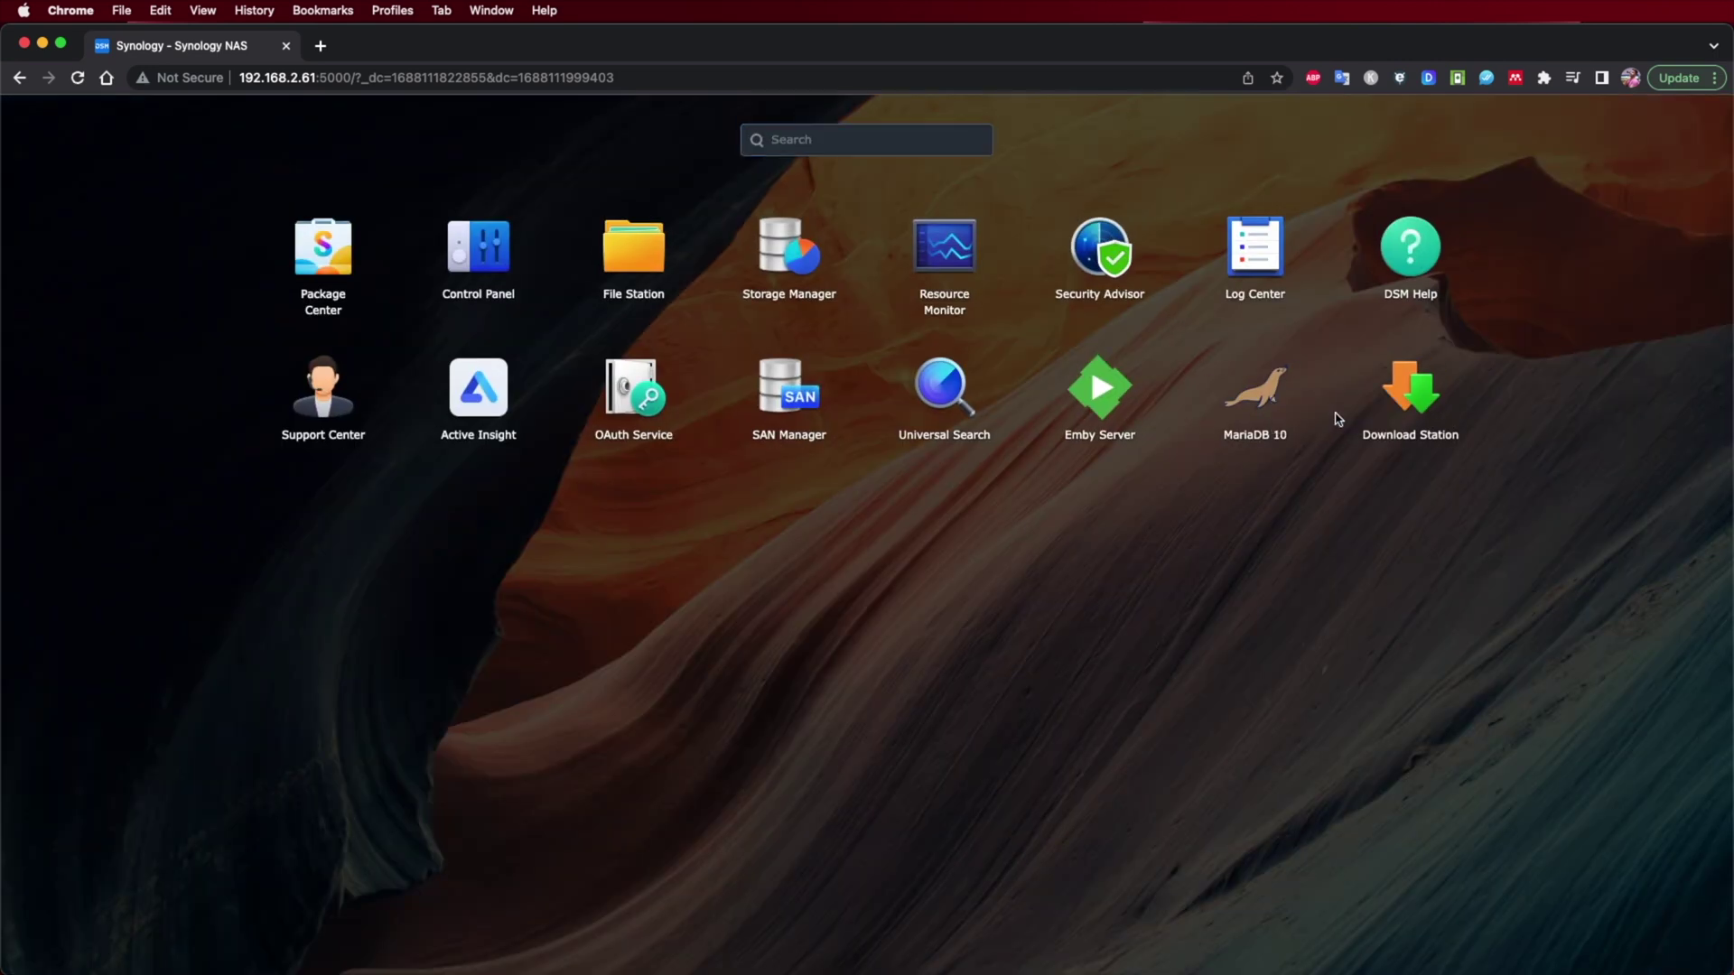
left_click(1098, 540)
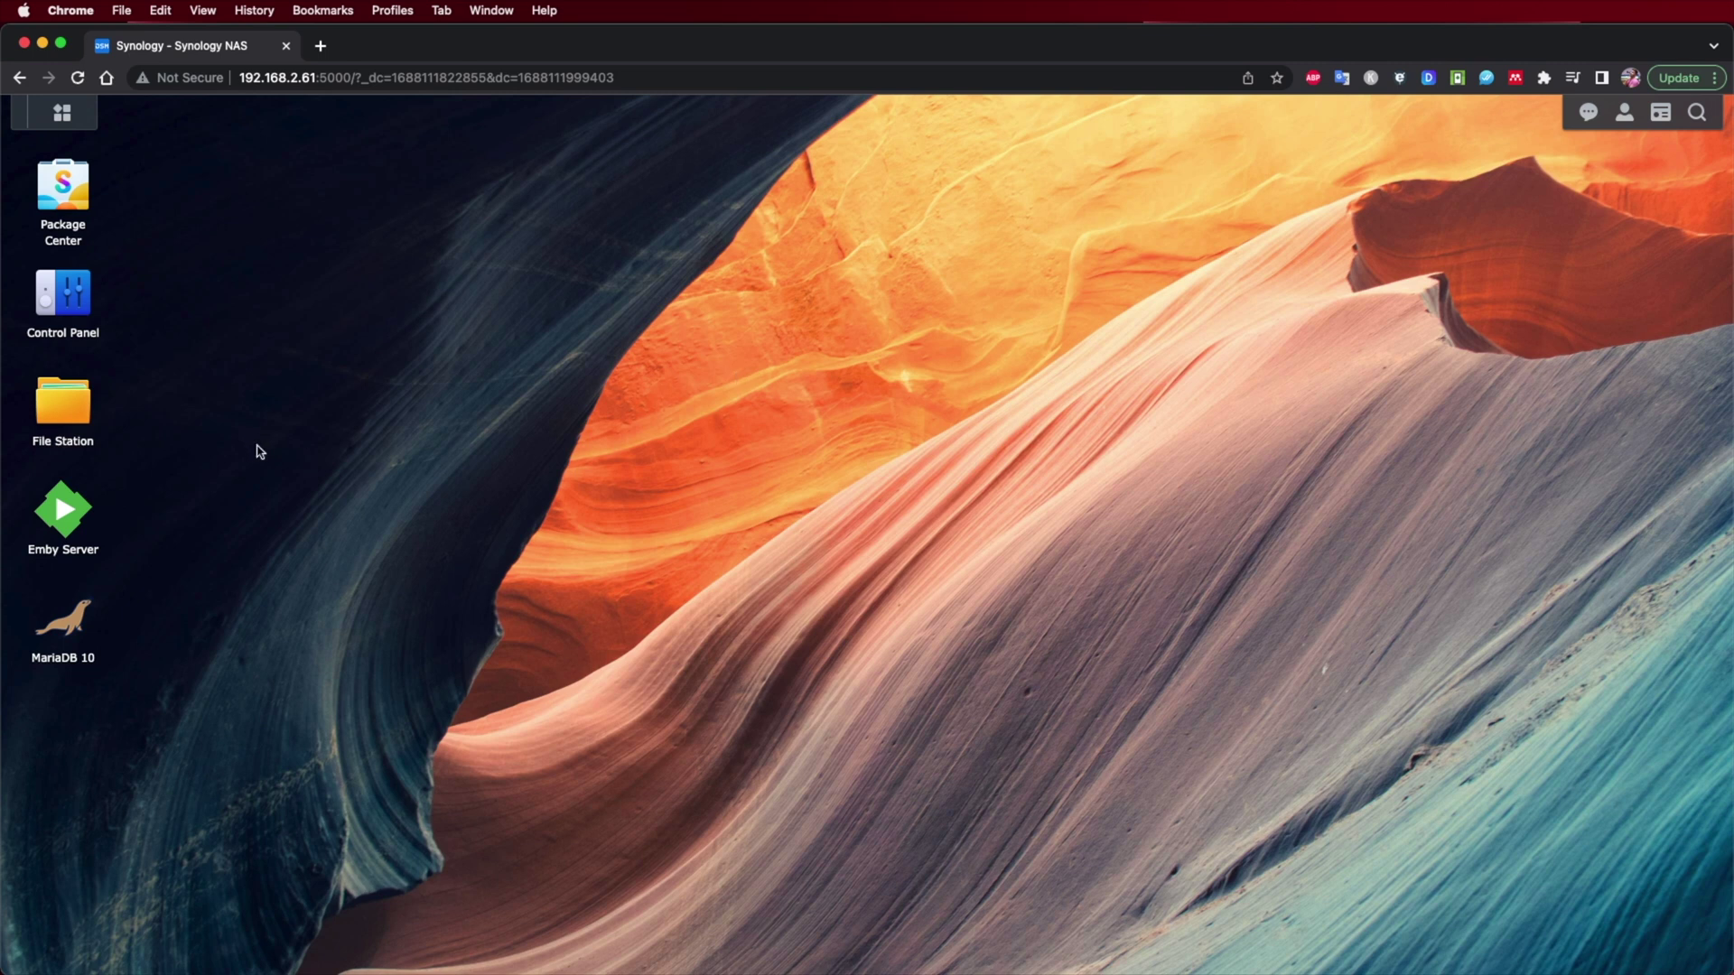
Remove the MariaDB 10 and Emby Server desktop shortcuts again
right_click(78, 623)
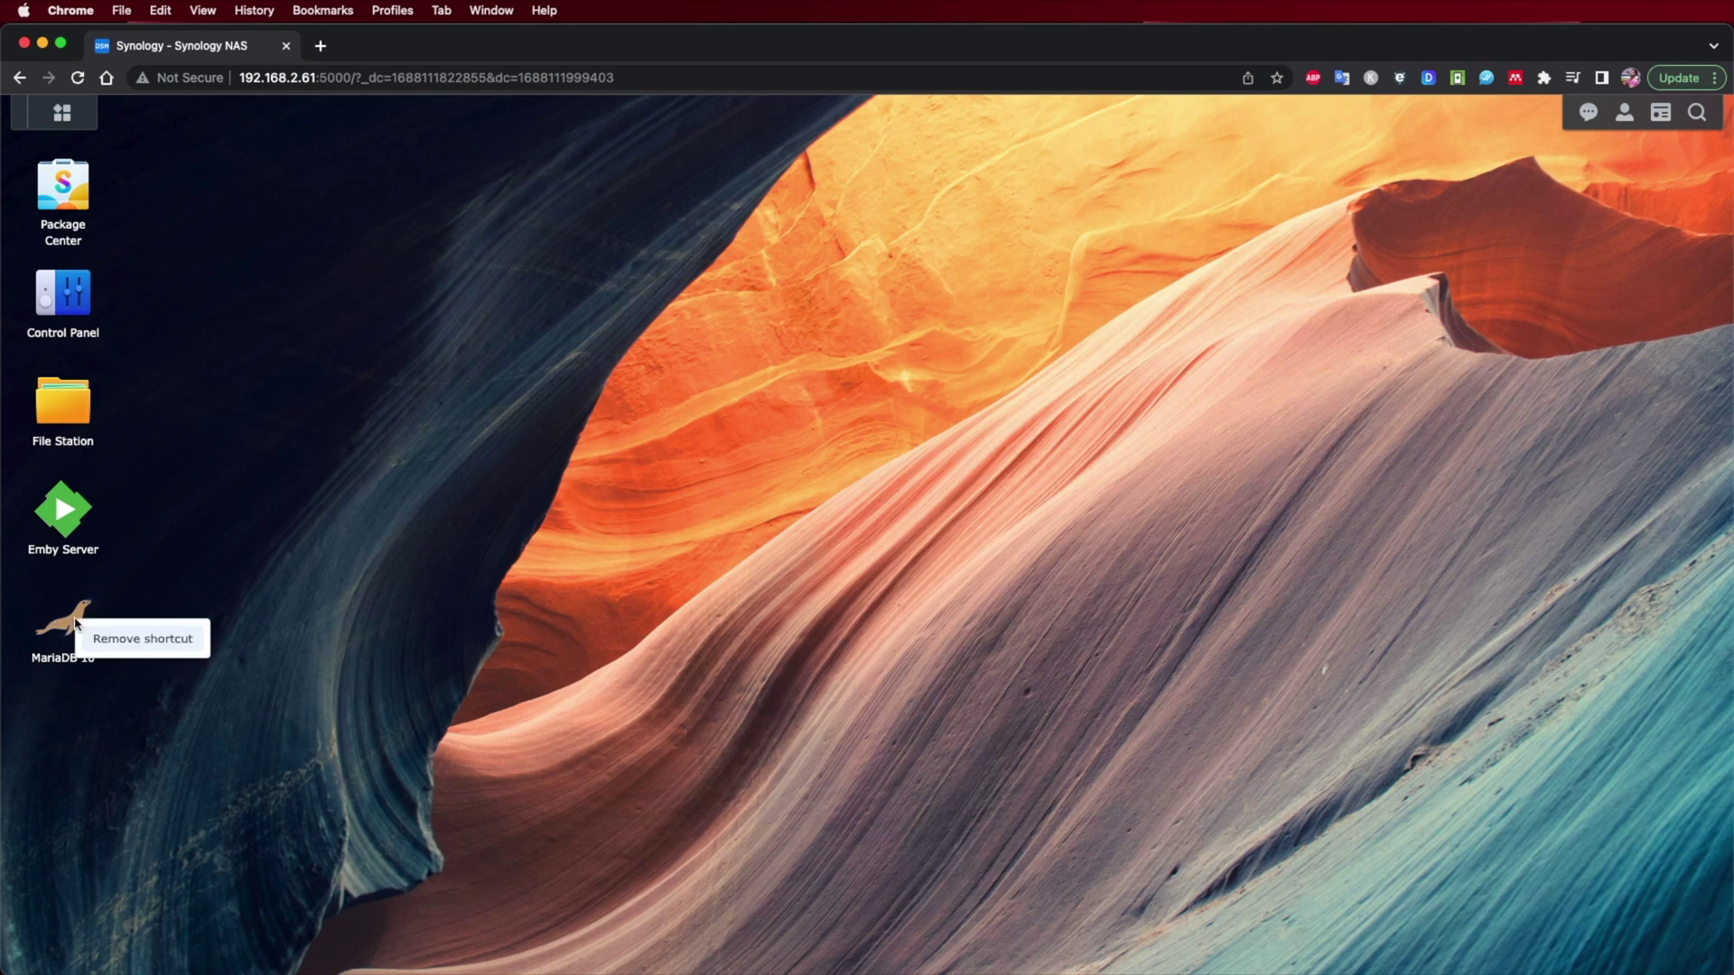
left_click(167, 642)
right_click(74, 519)
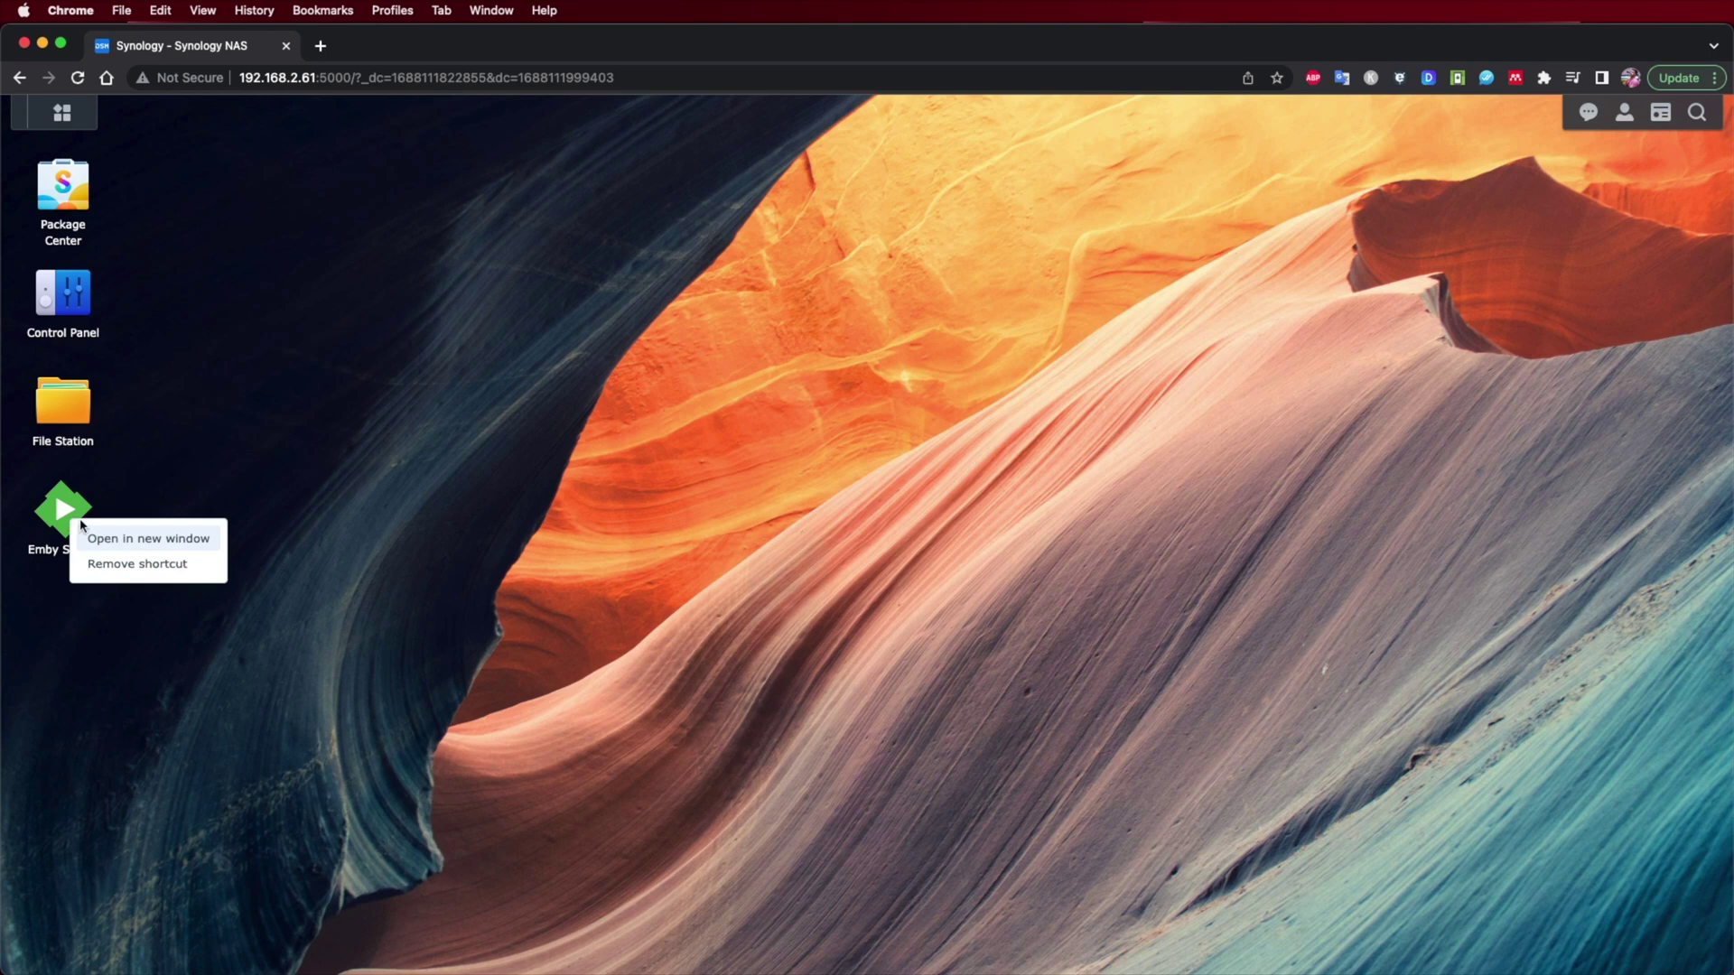
left_click(145, 565)
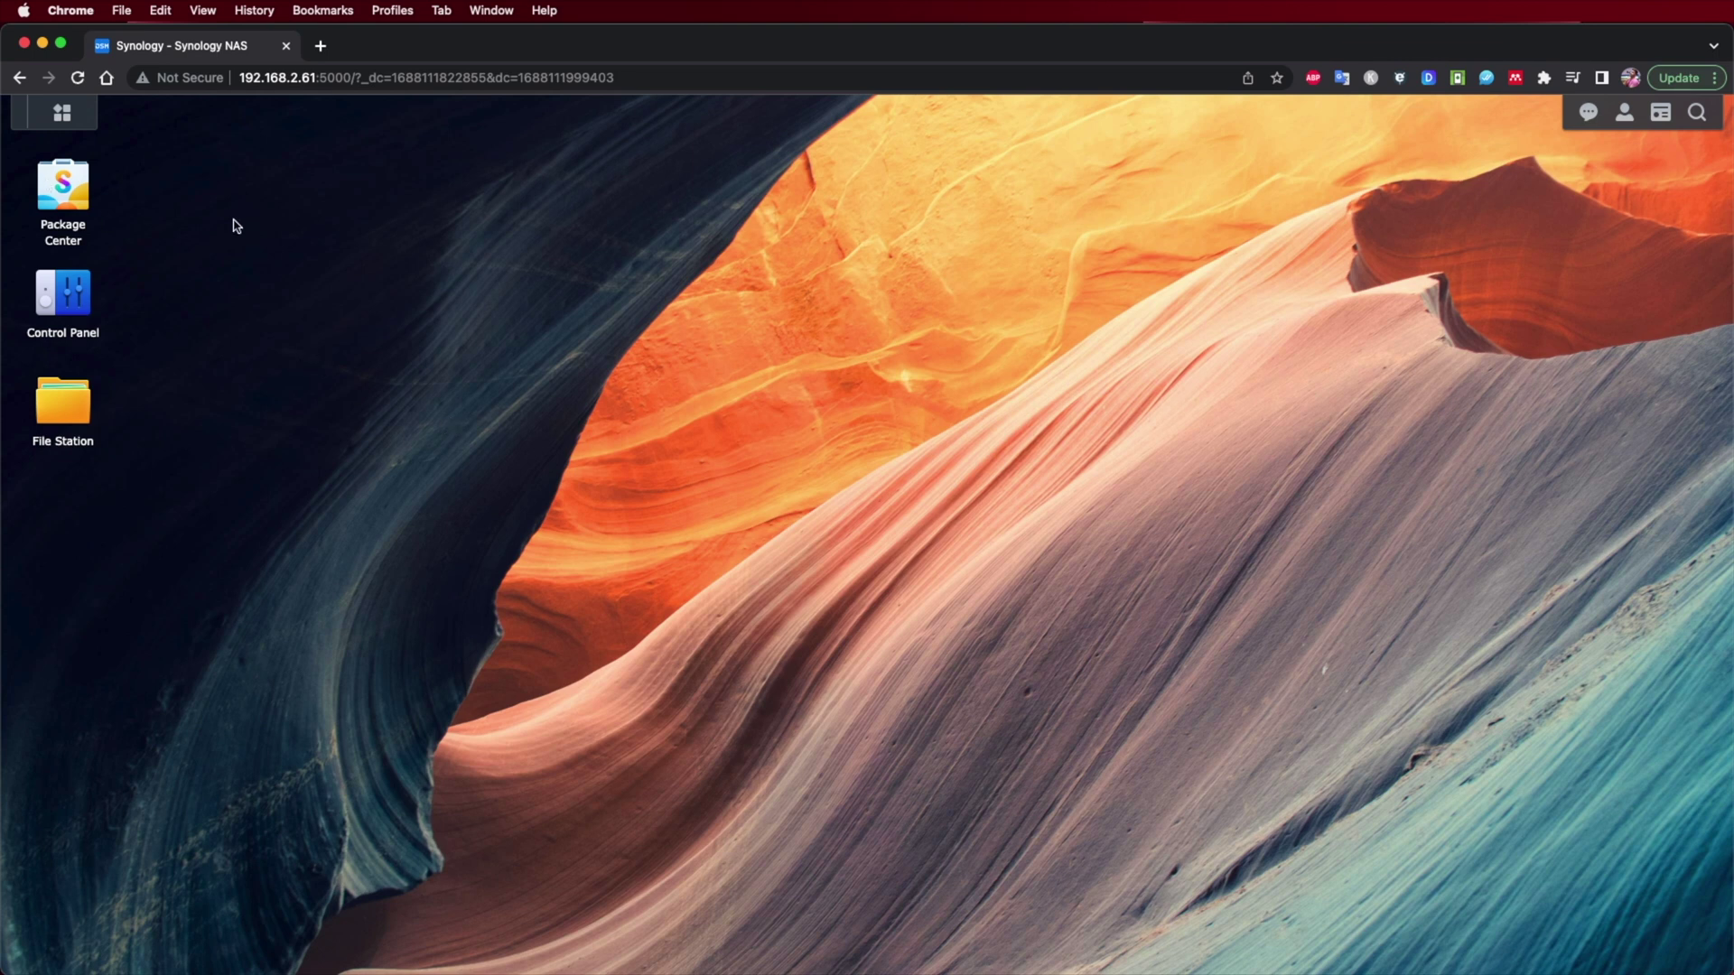
left_click(78, 109)
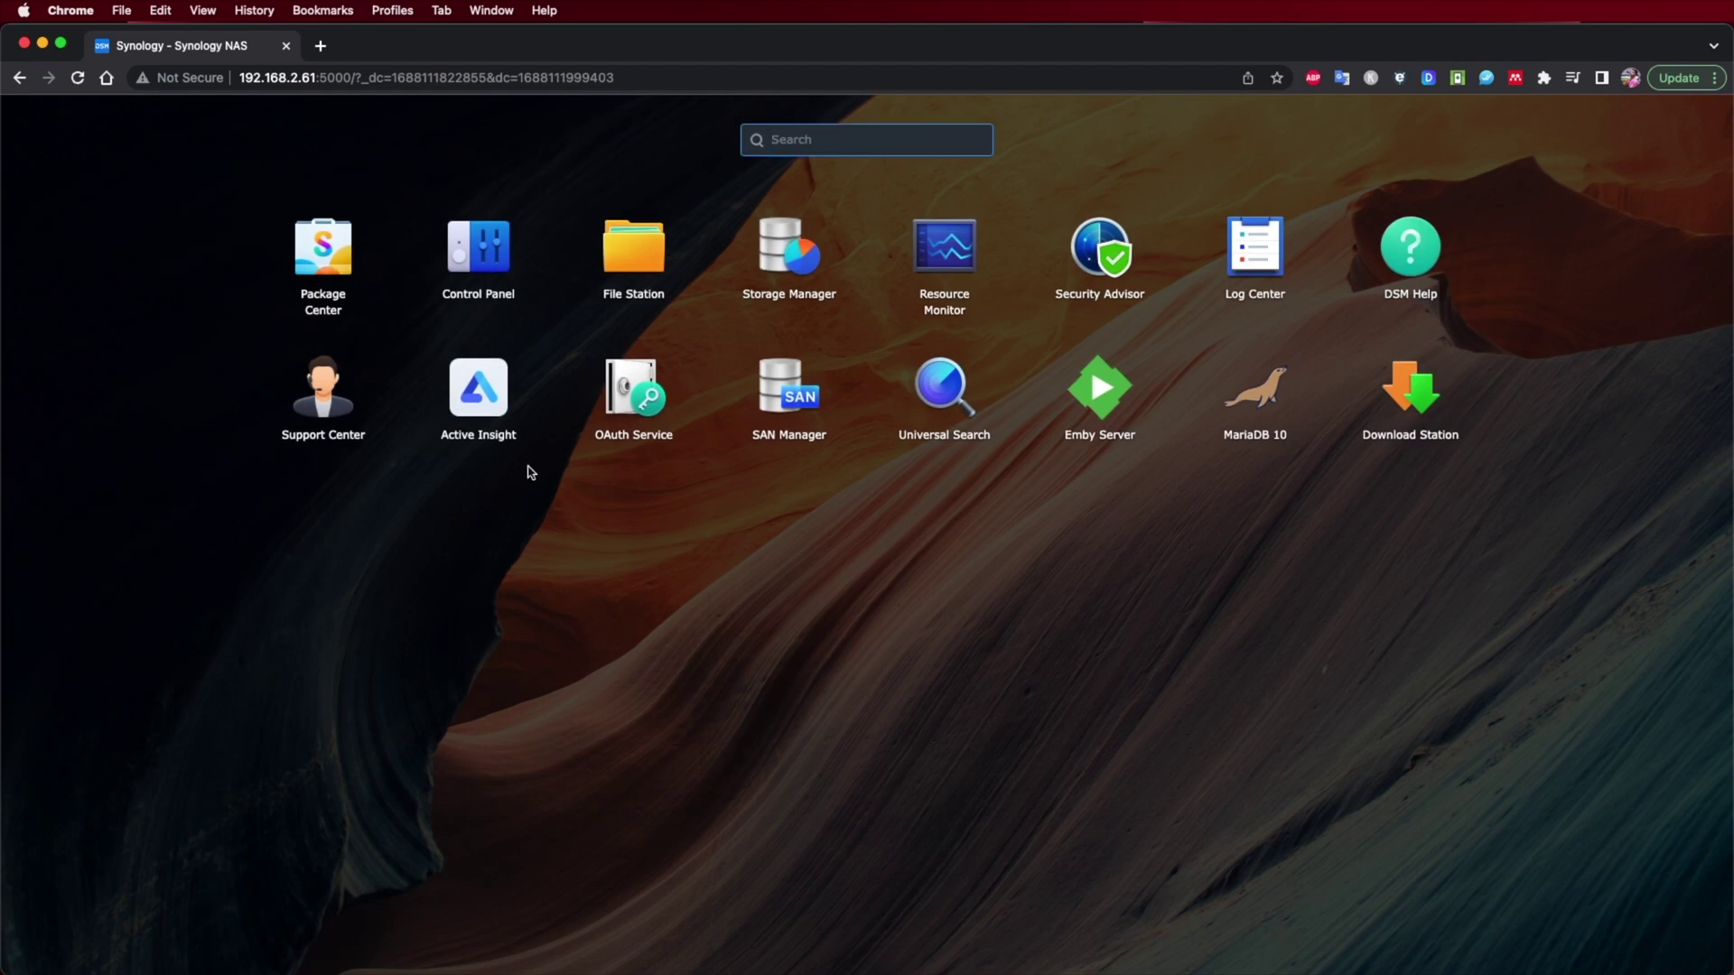
left_click(687, 565)
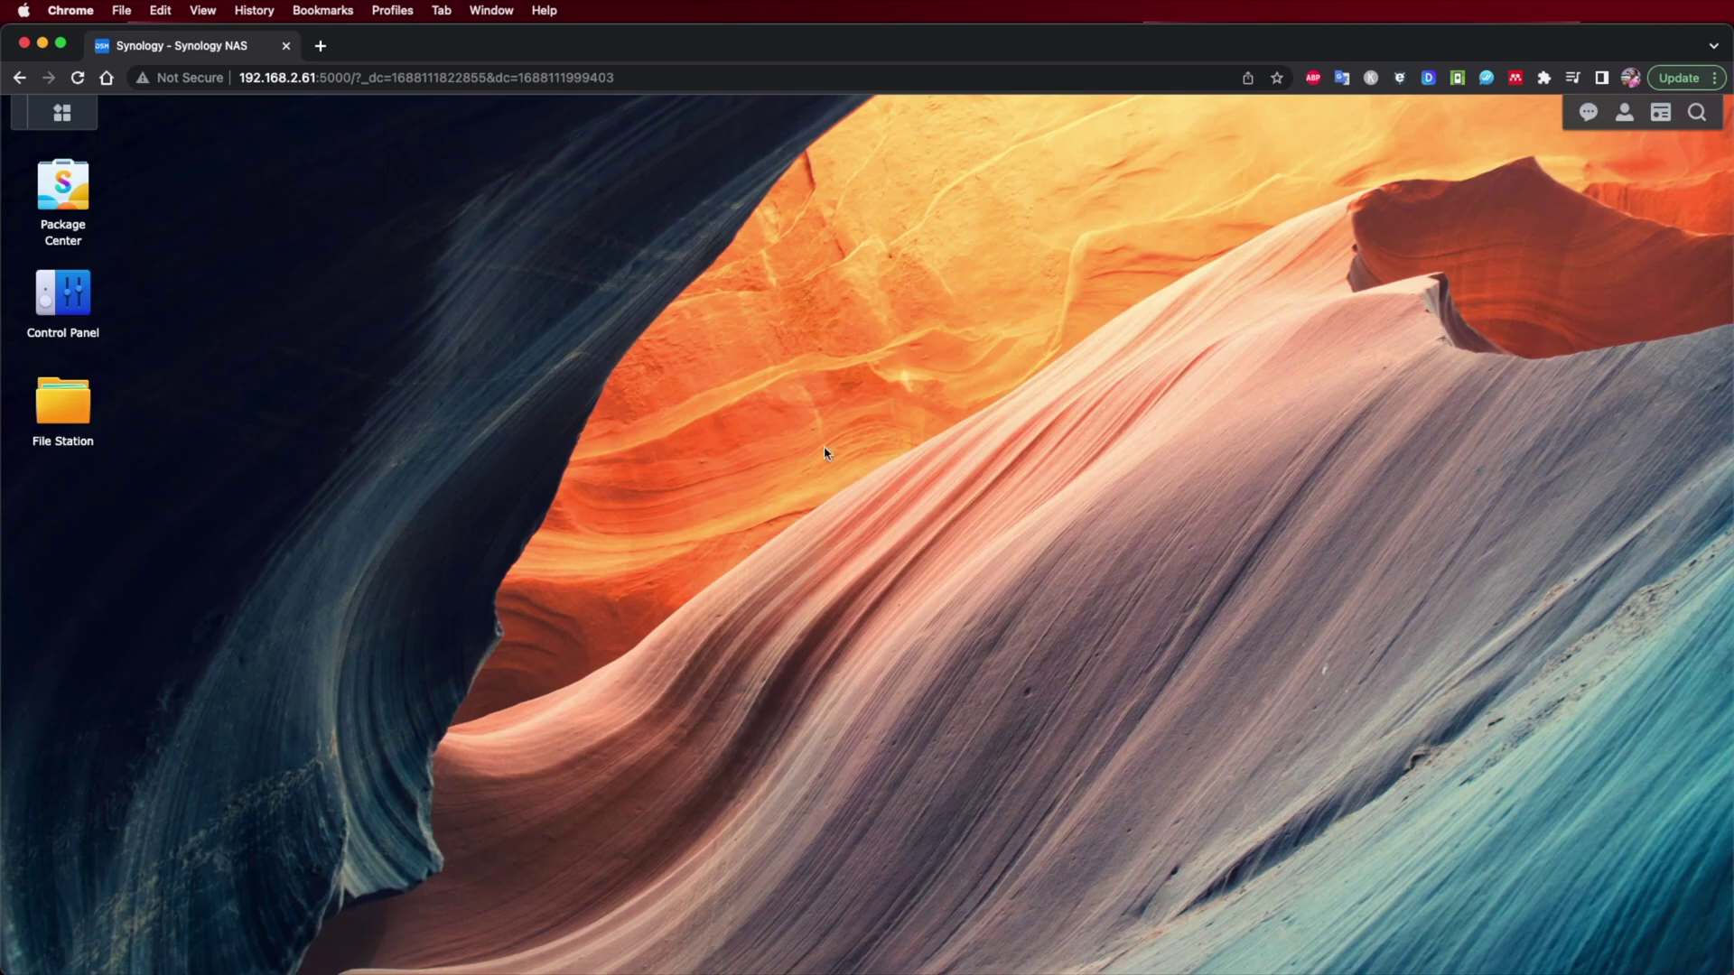
Open File Station, Control Panel and Package Center, minimising each window
left_click(60, 407)
left_click(965, 316)
left_click(86, 296)
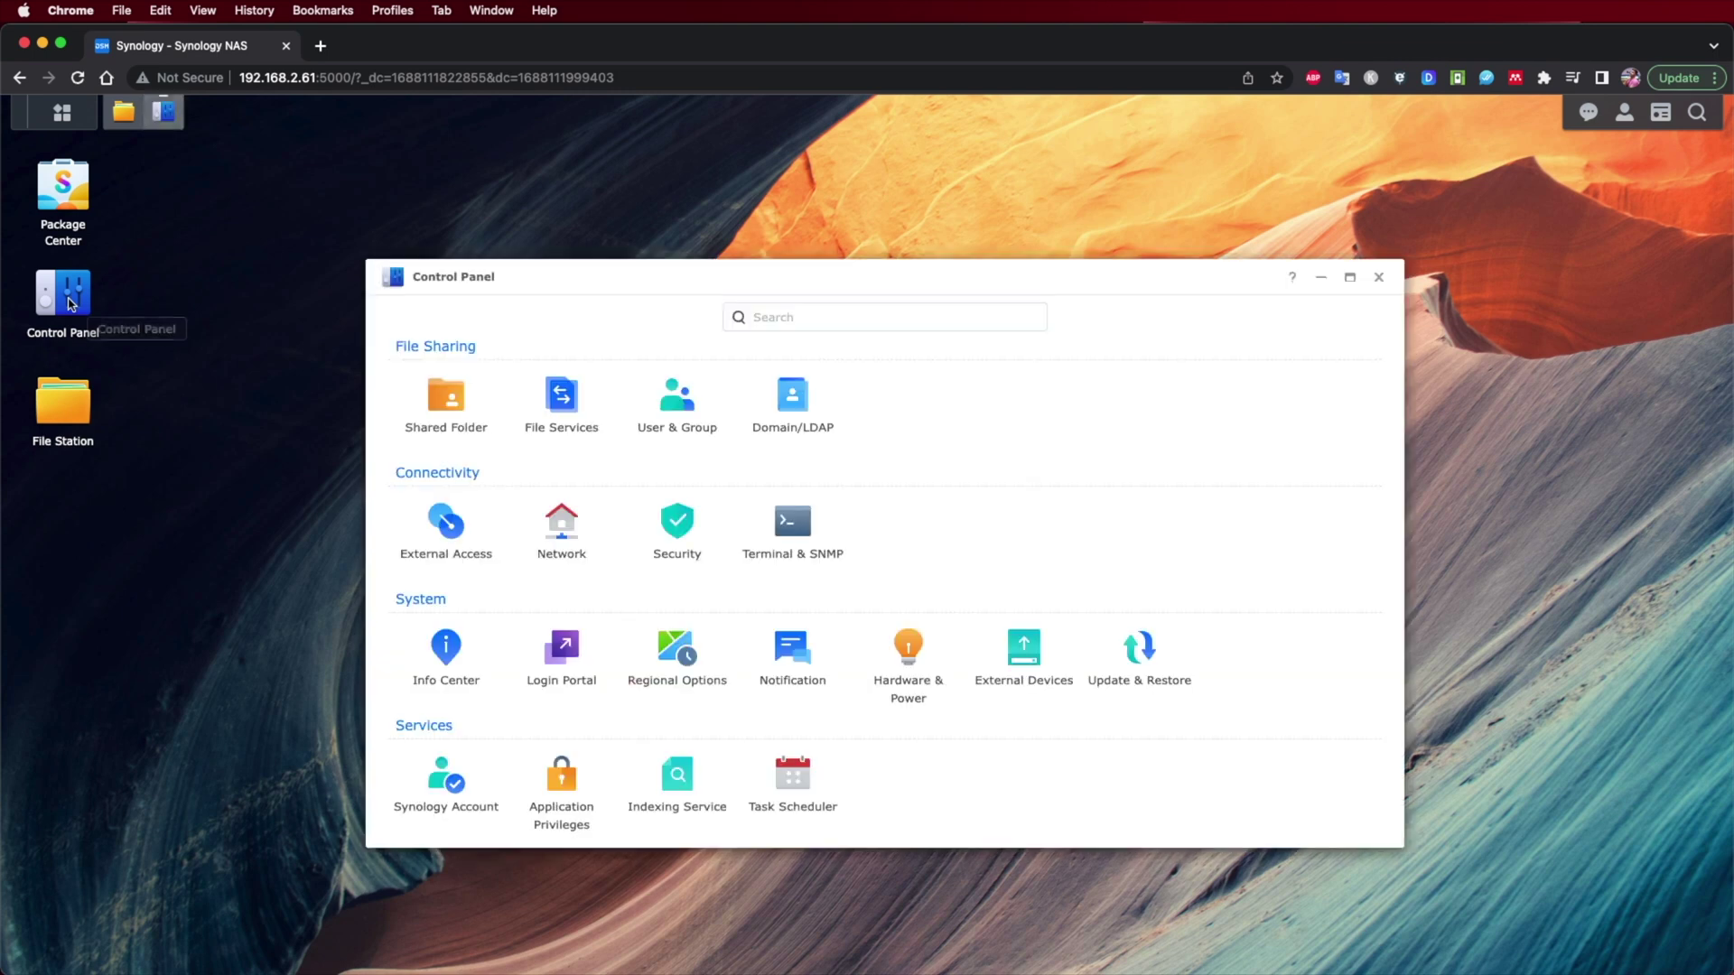
left_click(1323, 281)
left_click(82, 199)
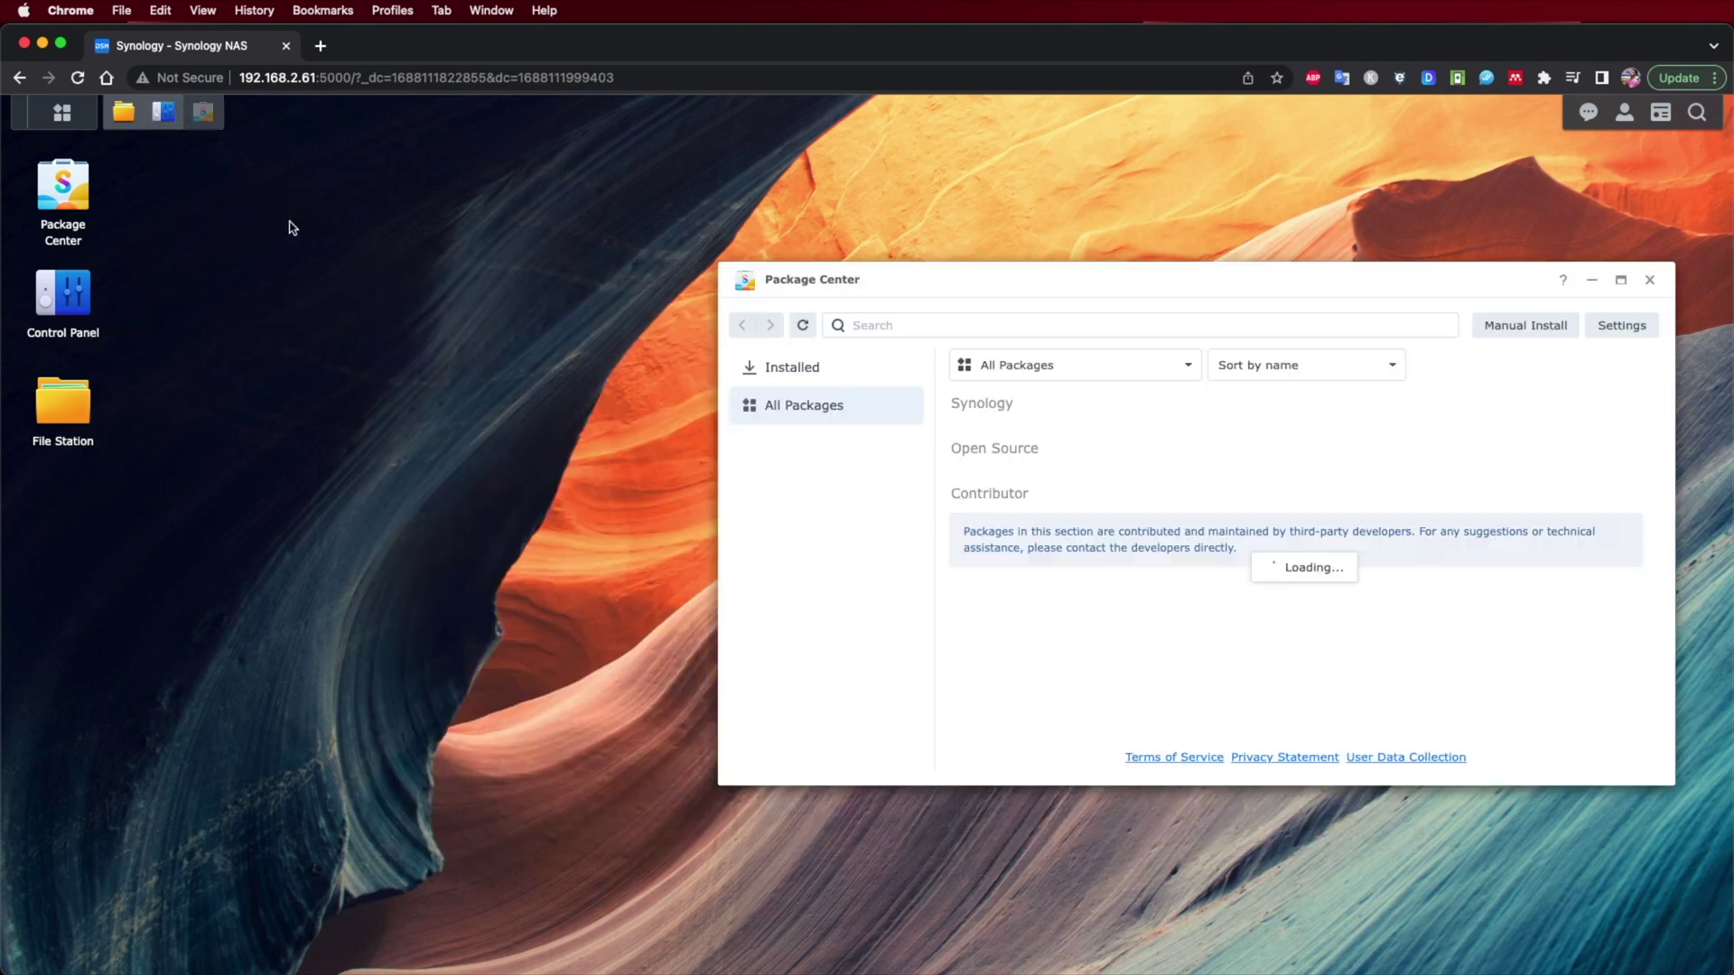
left_click(1594, 282)
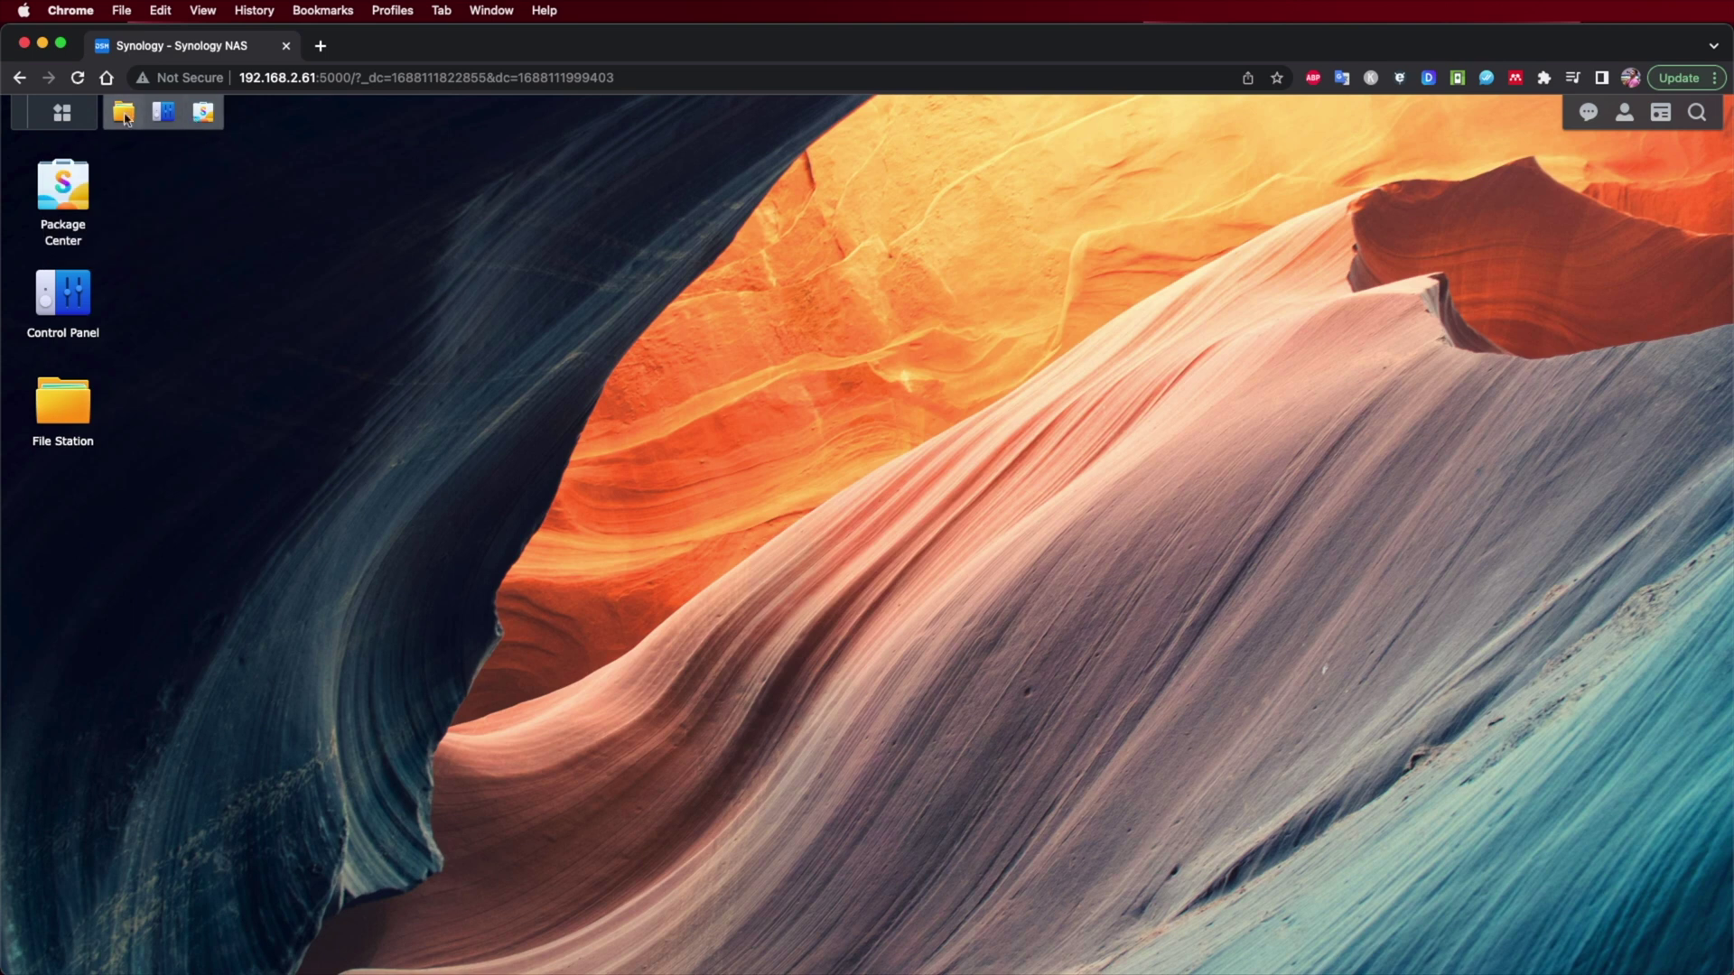
Restore and re-minimise File Station, Control Panel and Package Center from the taskbar
mouse_move(108, 118)
left_click(126, 112)
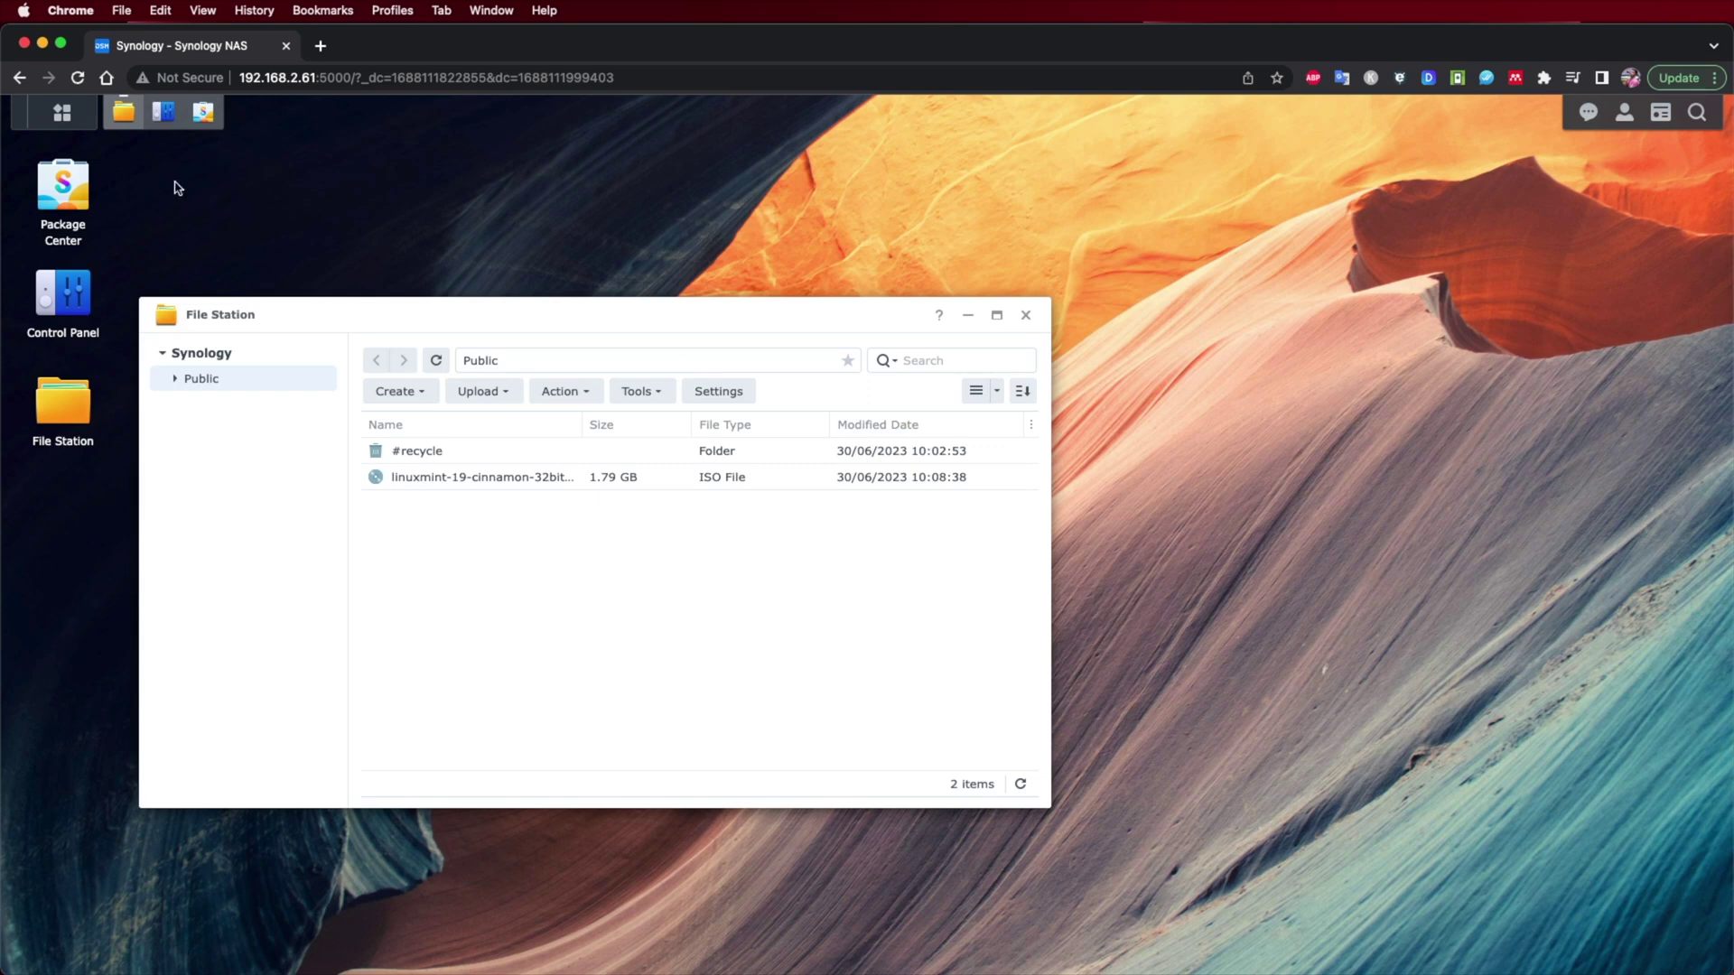
left_click(124, 112)
left_click(166, 114)
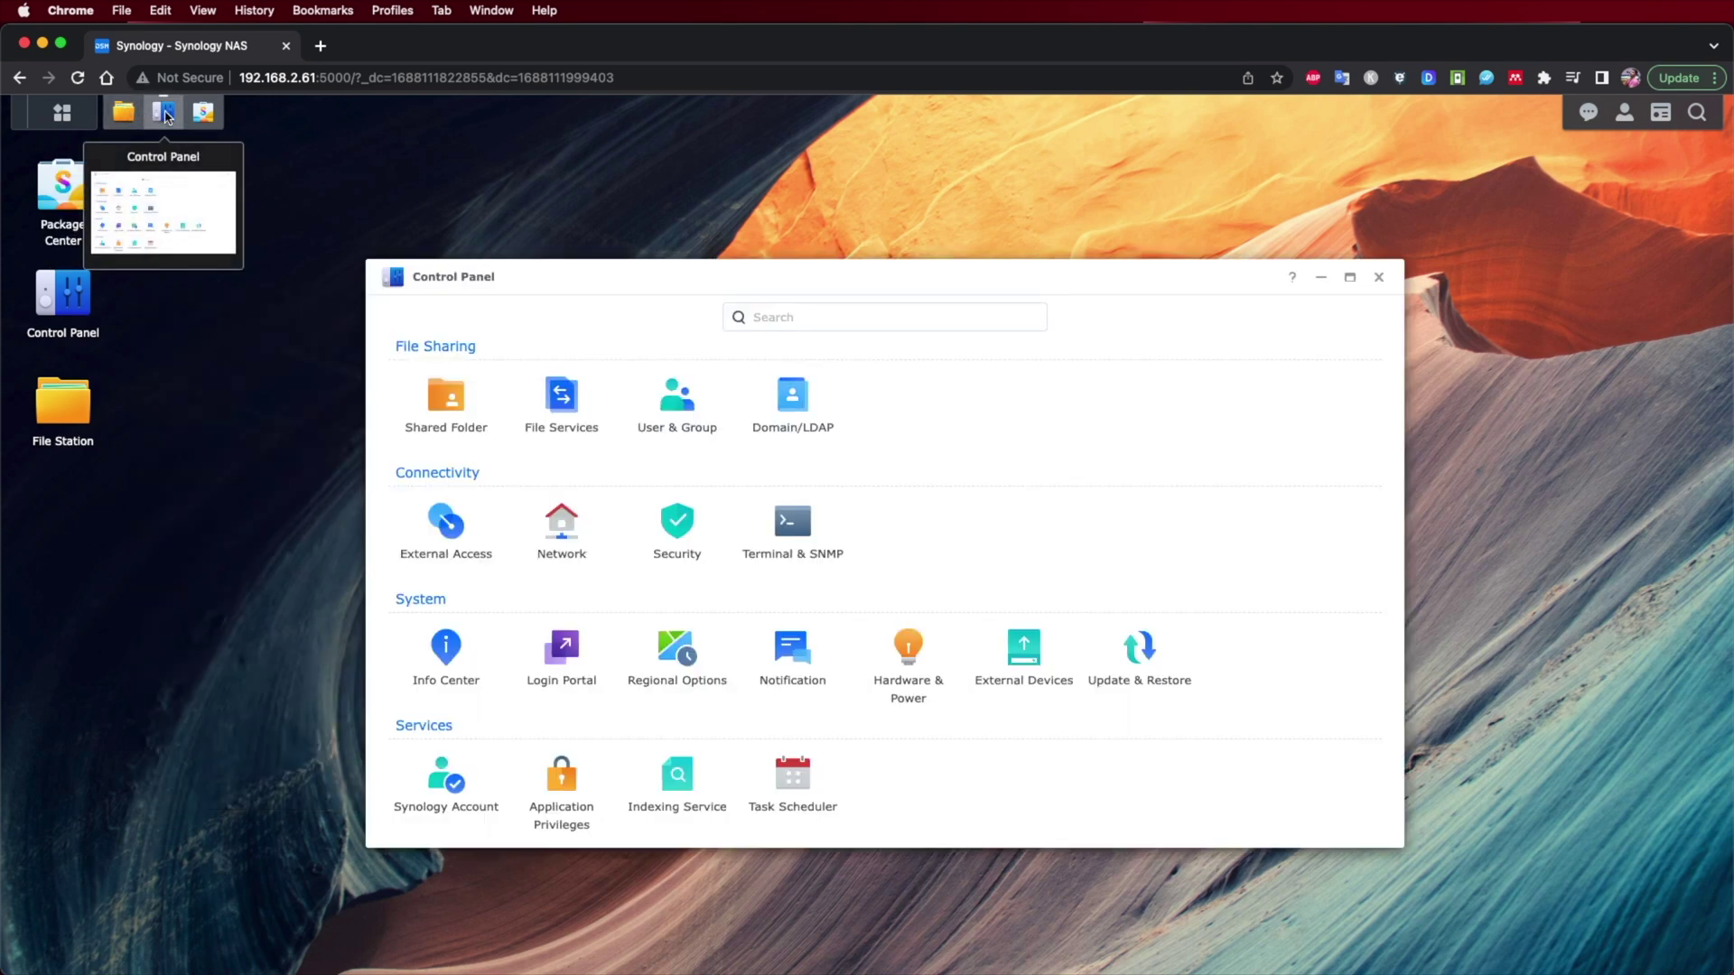
left_click(166, 113)
left_click(204, 113)
left_click(204, 113)
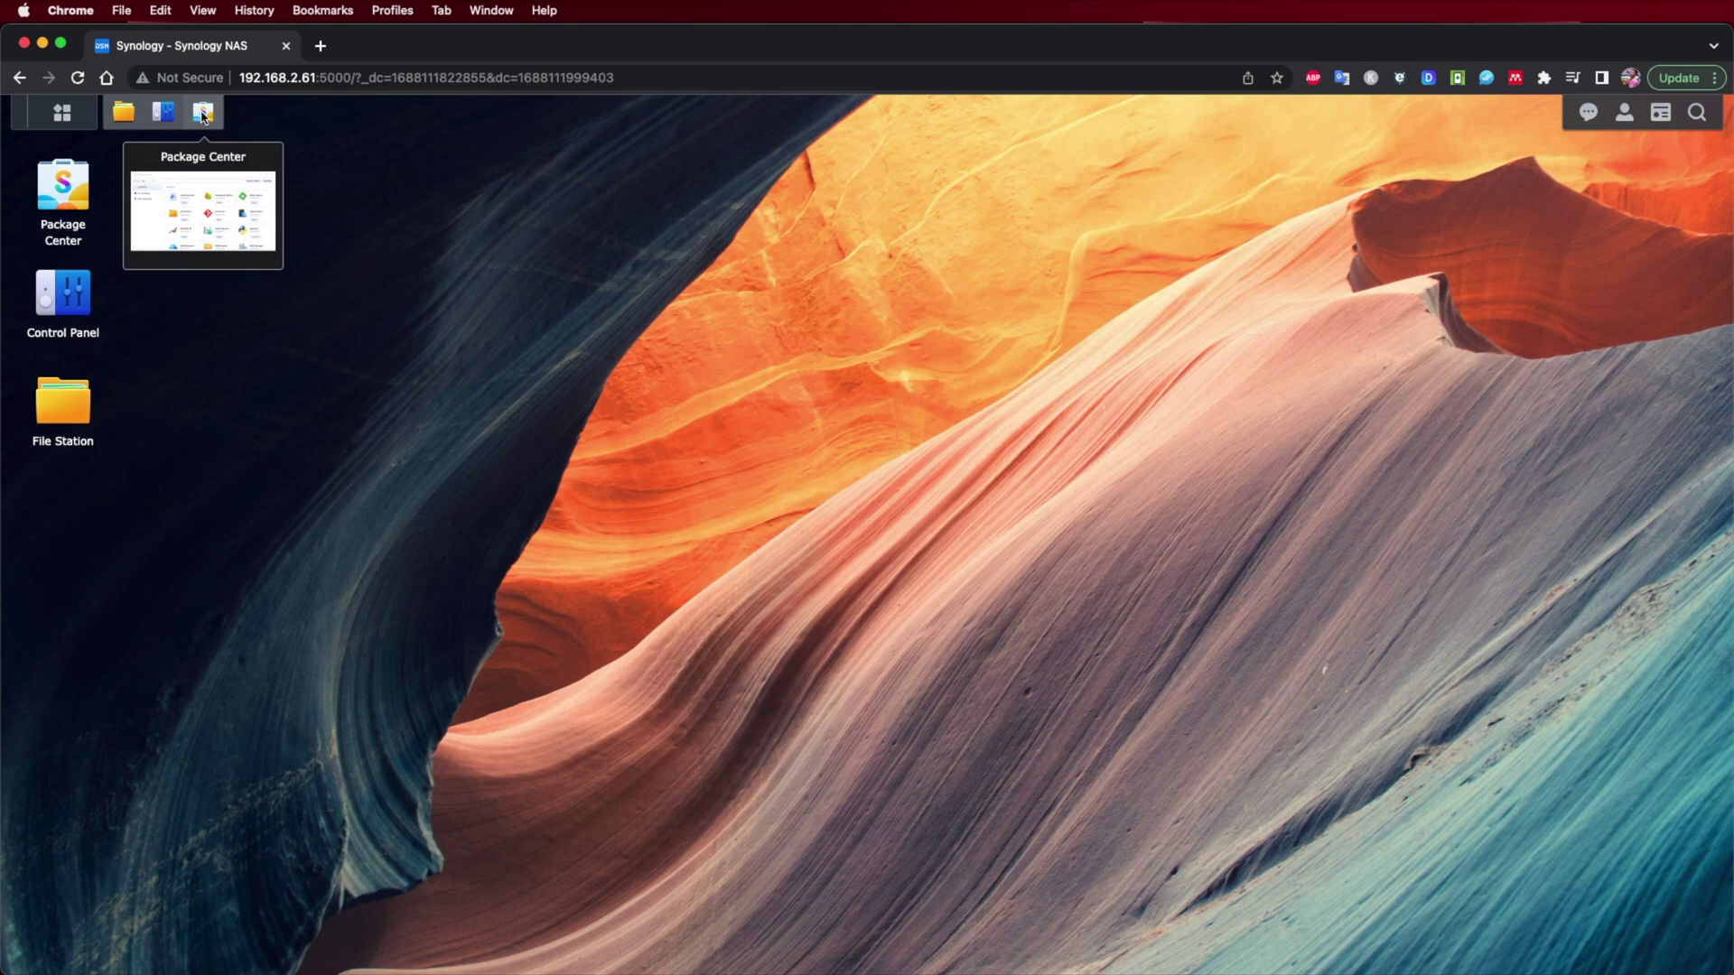
left_click(204, 113)
Switch the front window between Control Panel and Package Center, then close them
left_click(163, 112)
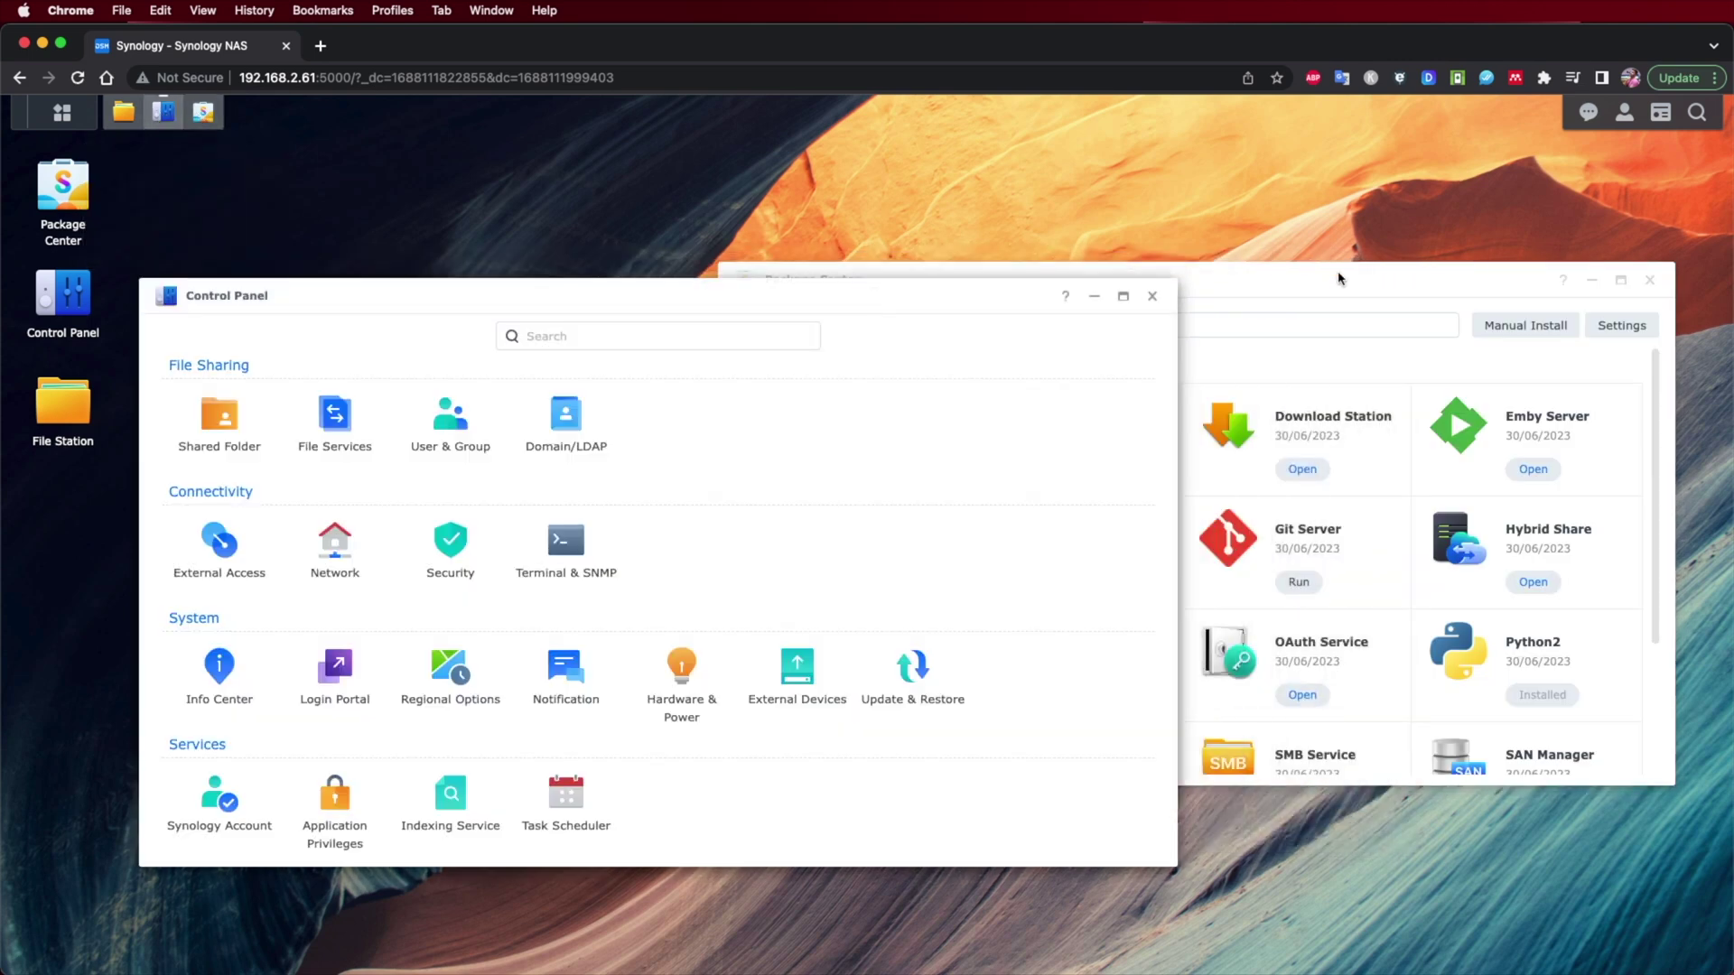
left_click(1341, 279)
left_click(495, 291)
left_click(1319, 271)
left_click(507, 312)
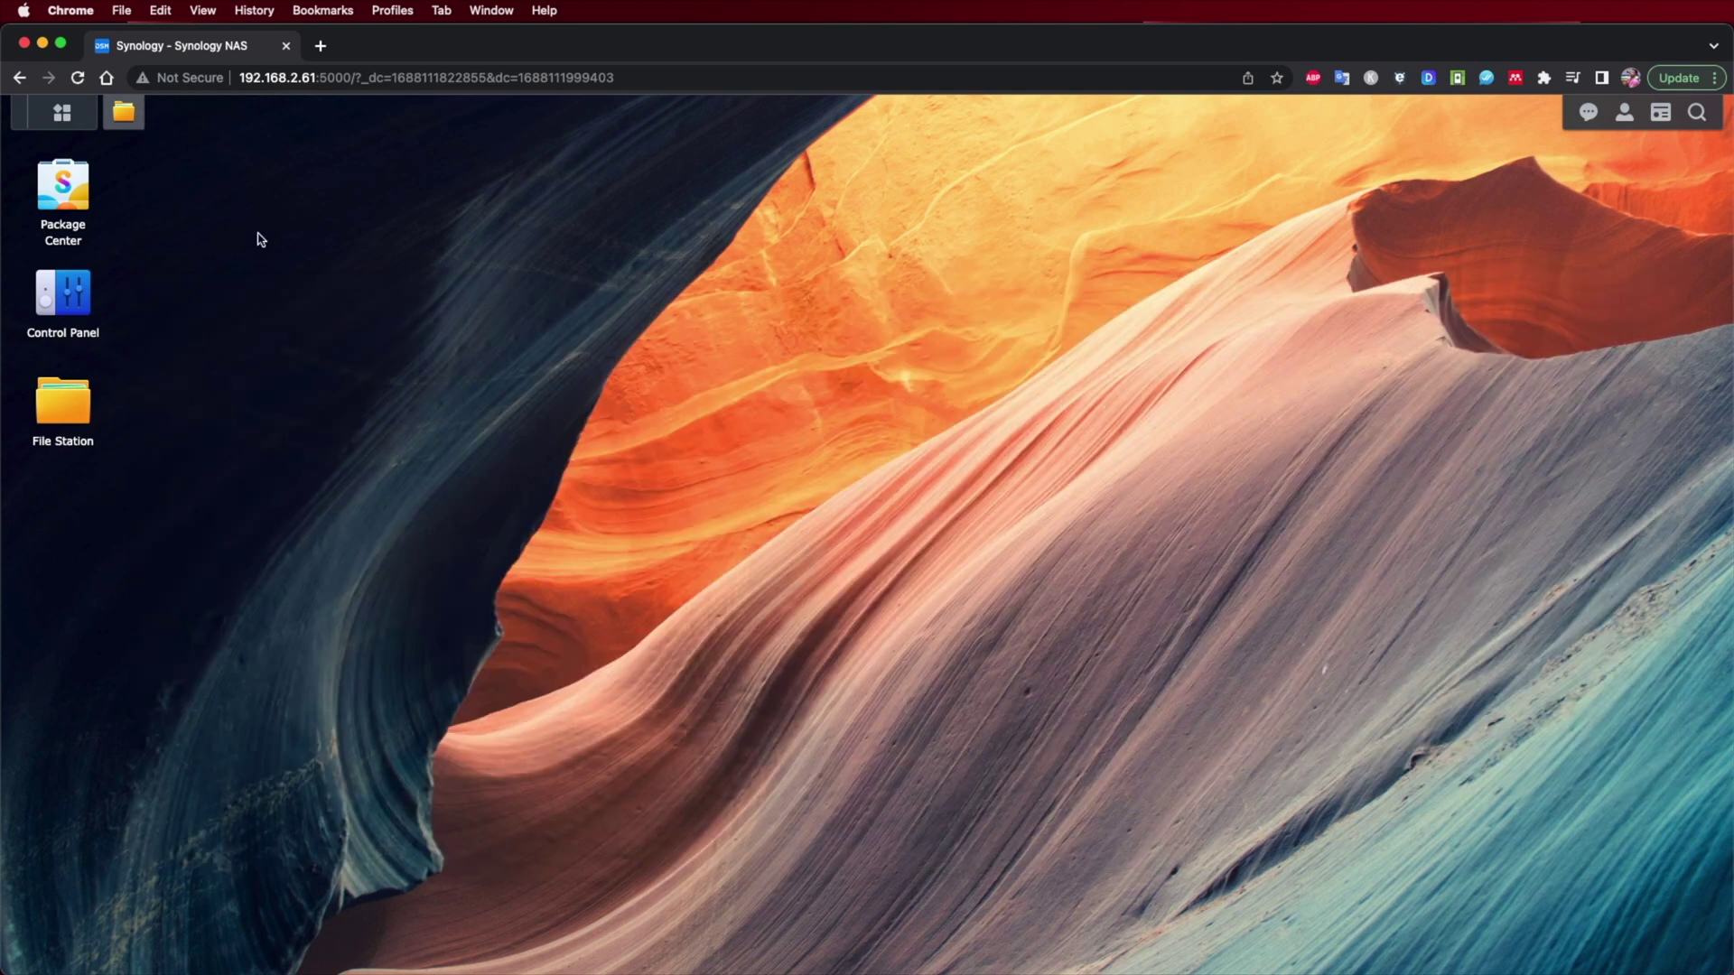
Reopen File Station on the Public folder, close it, and open Control Panel
left_click(124, 111)
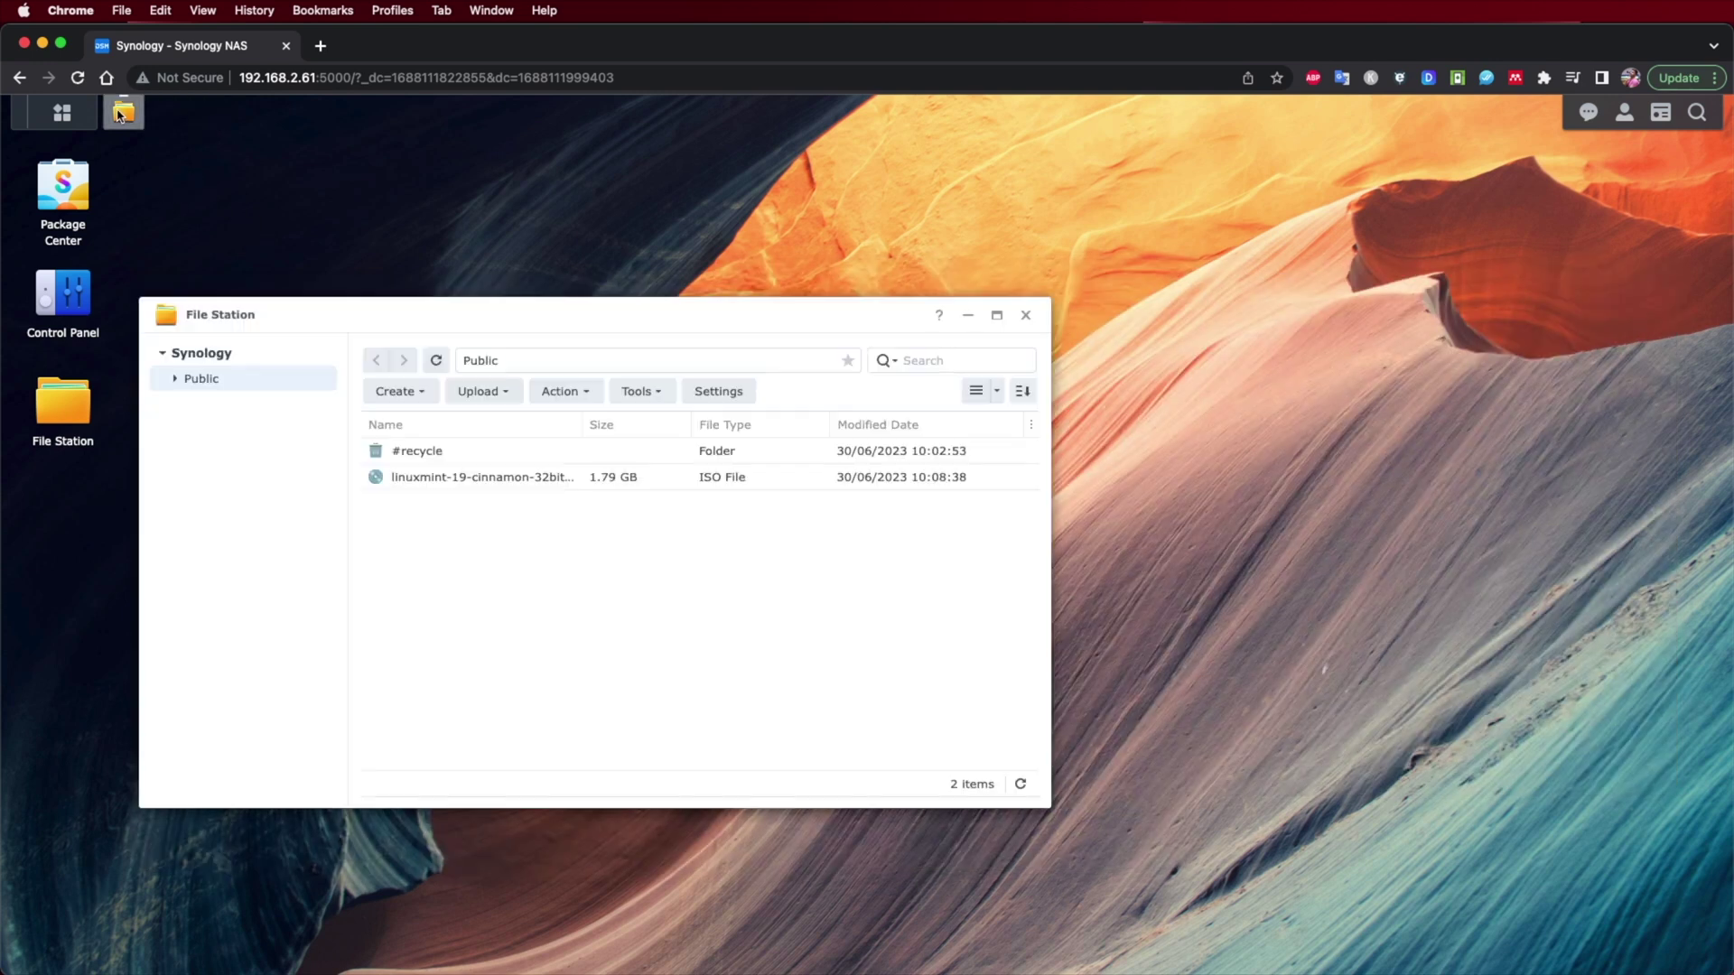
left_click(1026, 316)
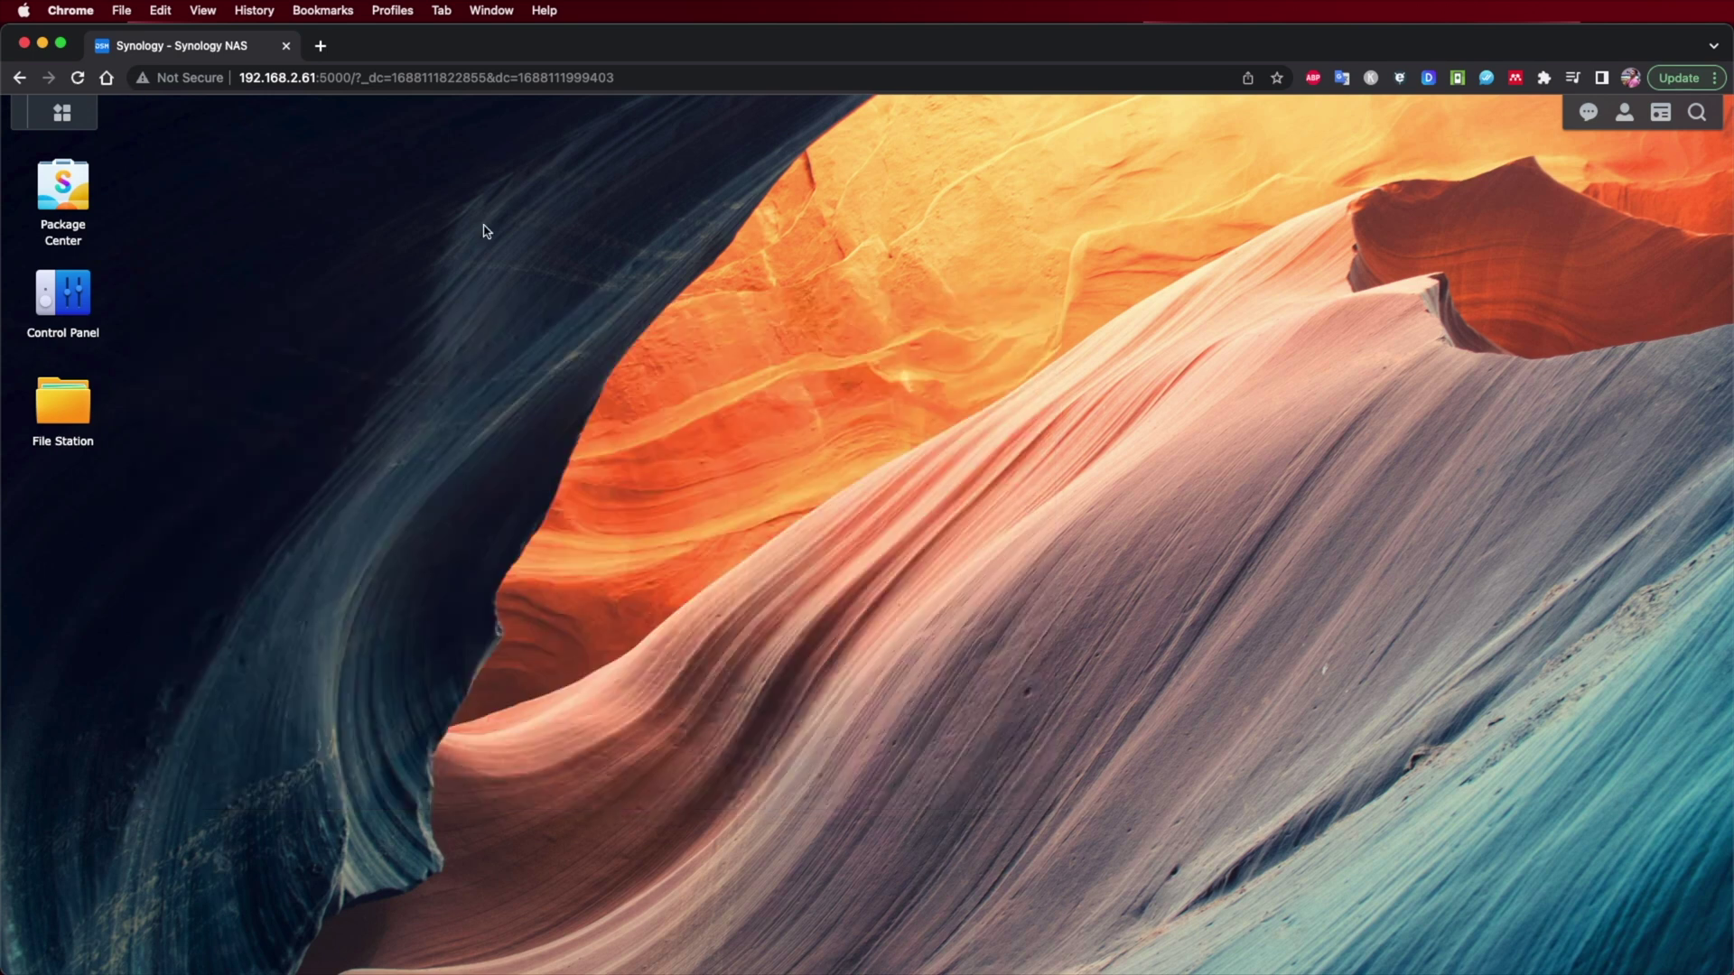
left_click(83, 301)
Check Info Center's General tab for the DS923+ model, Ryzen R1600 CPU, 32 GB memory and thermal status
left_click_drag(418, 305, 560, 279)
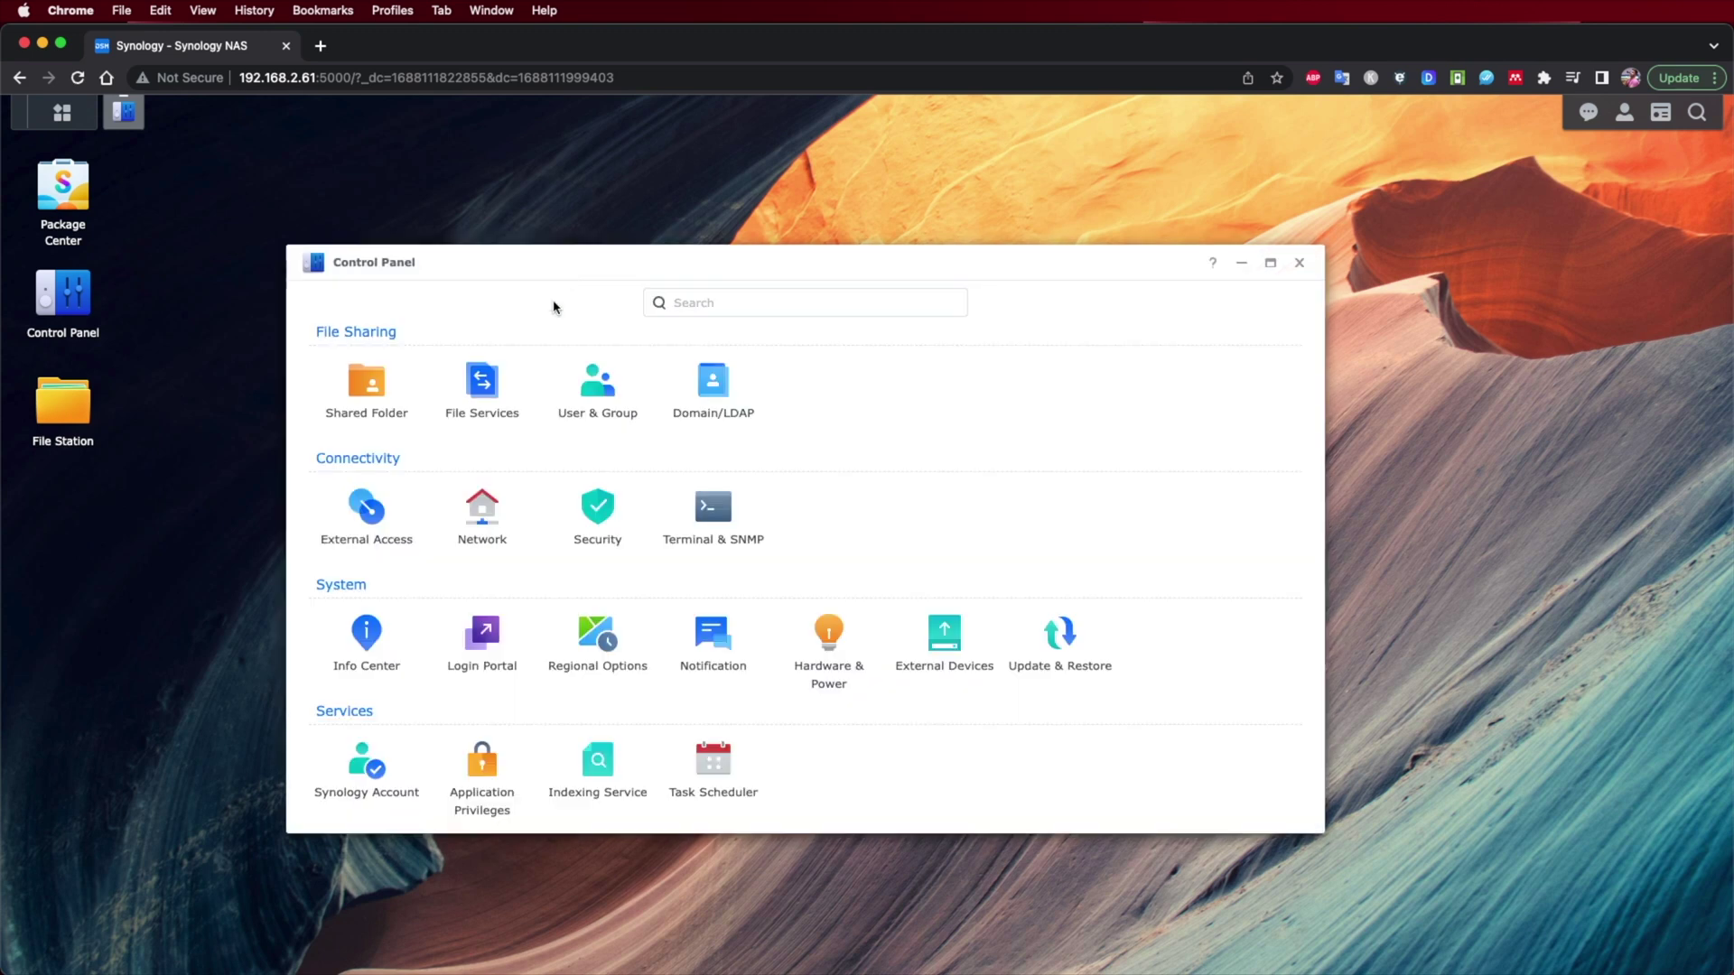
left_click(496, 512)
scroll(409, 553, "down", 1)
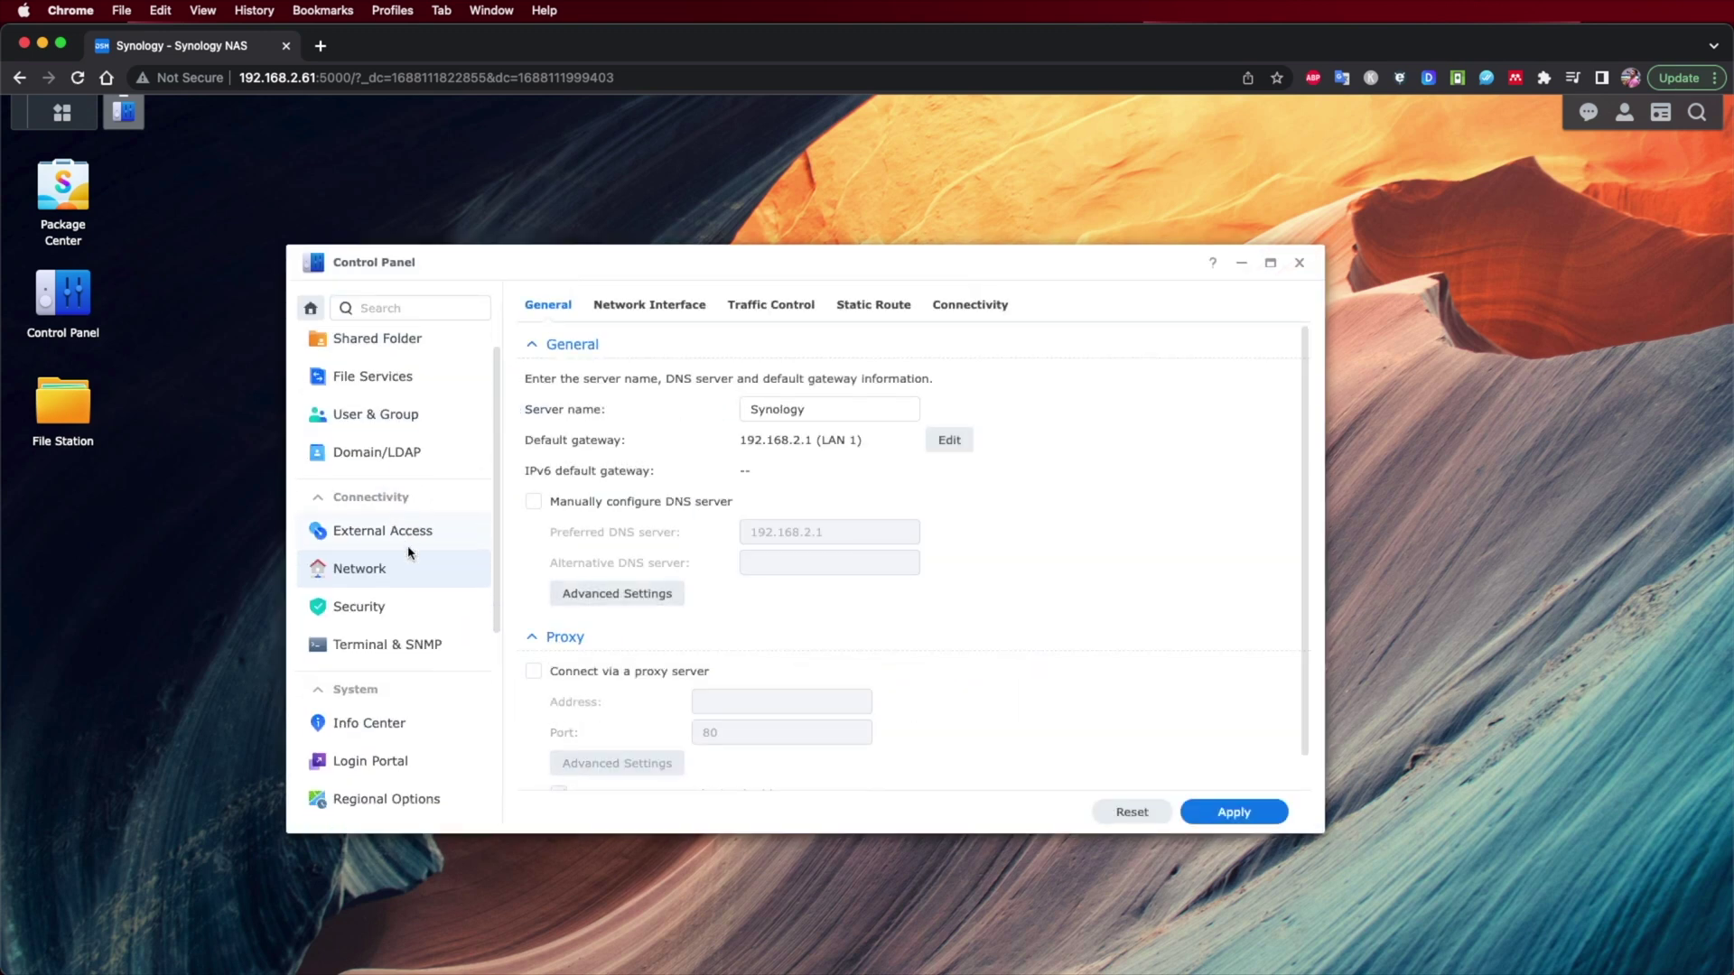
left_click(394, 724)
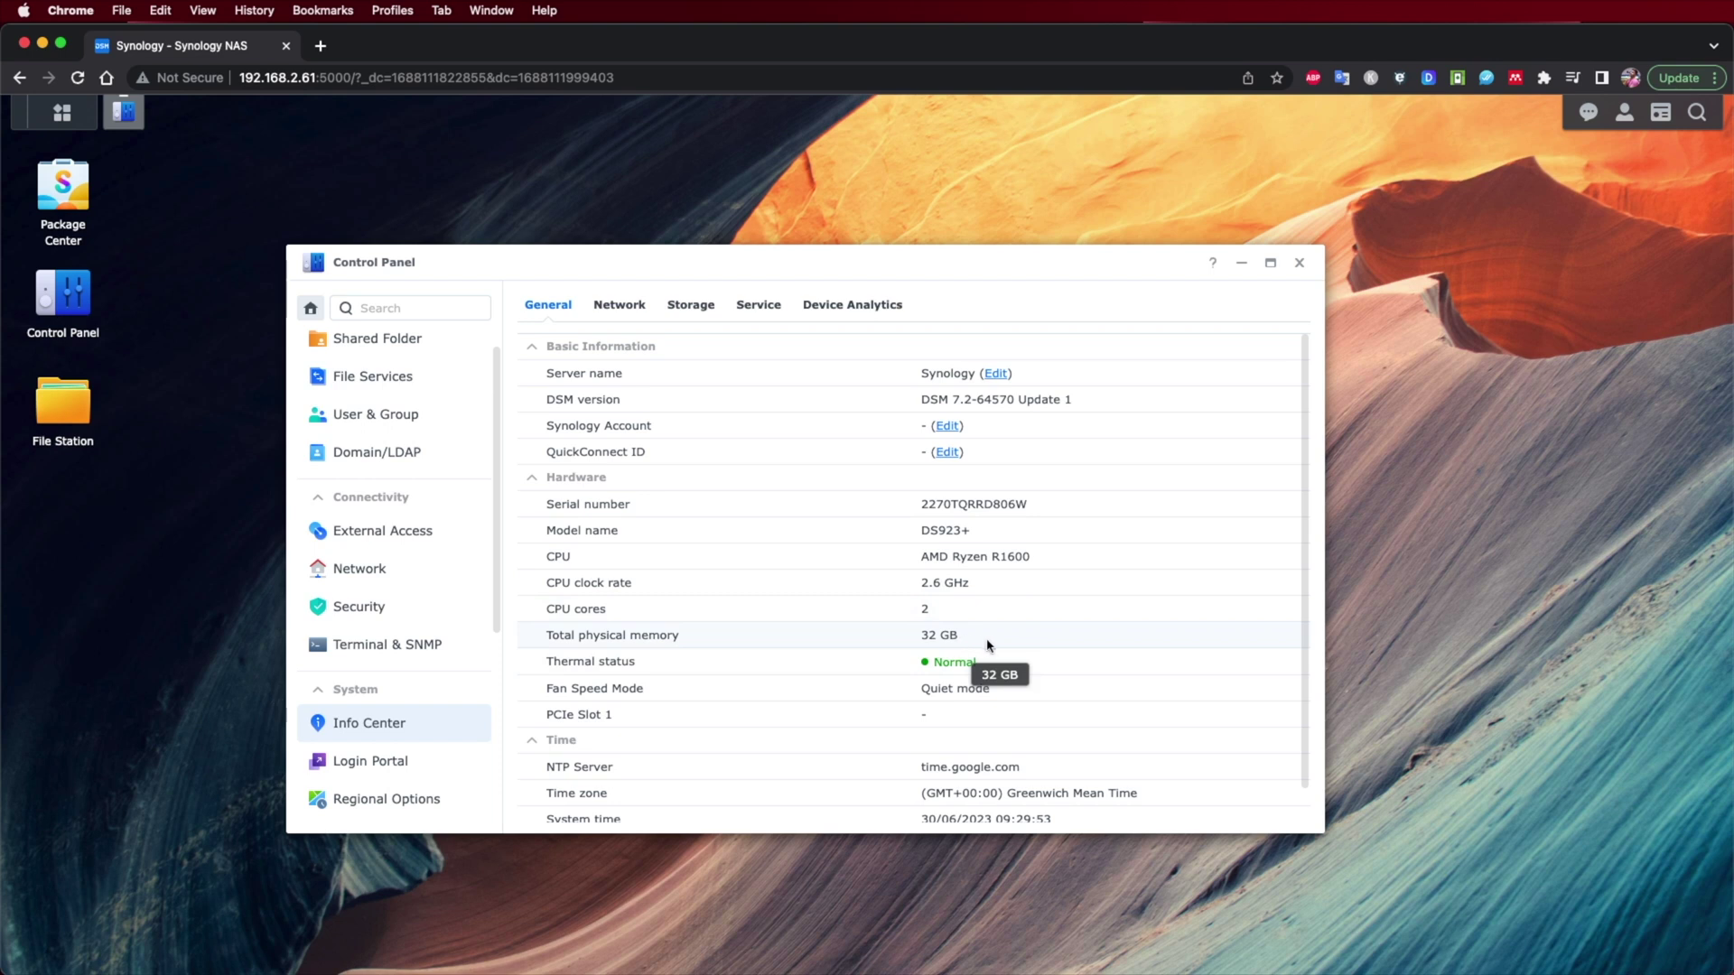
scroll(949, 714, "down", 1)
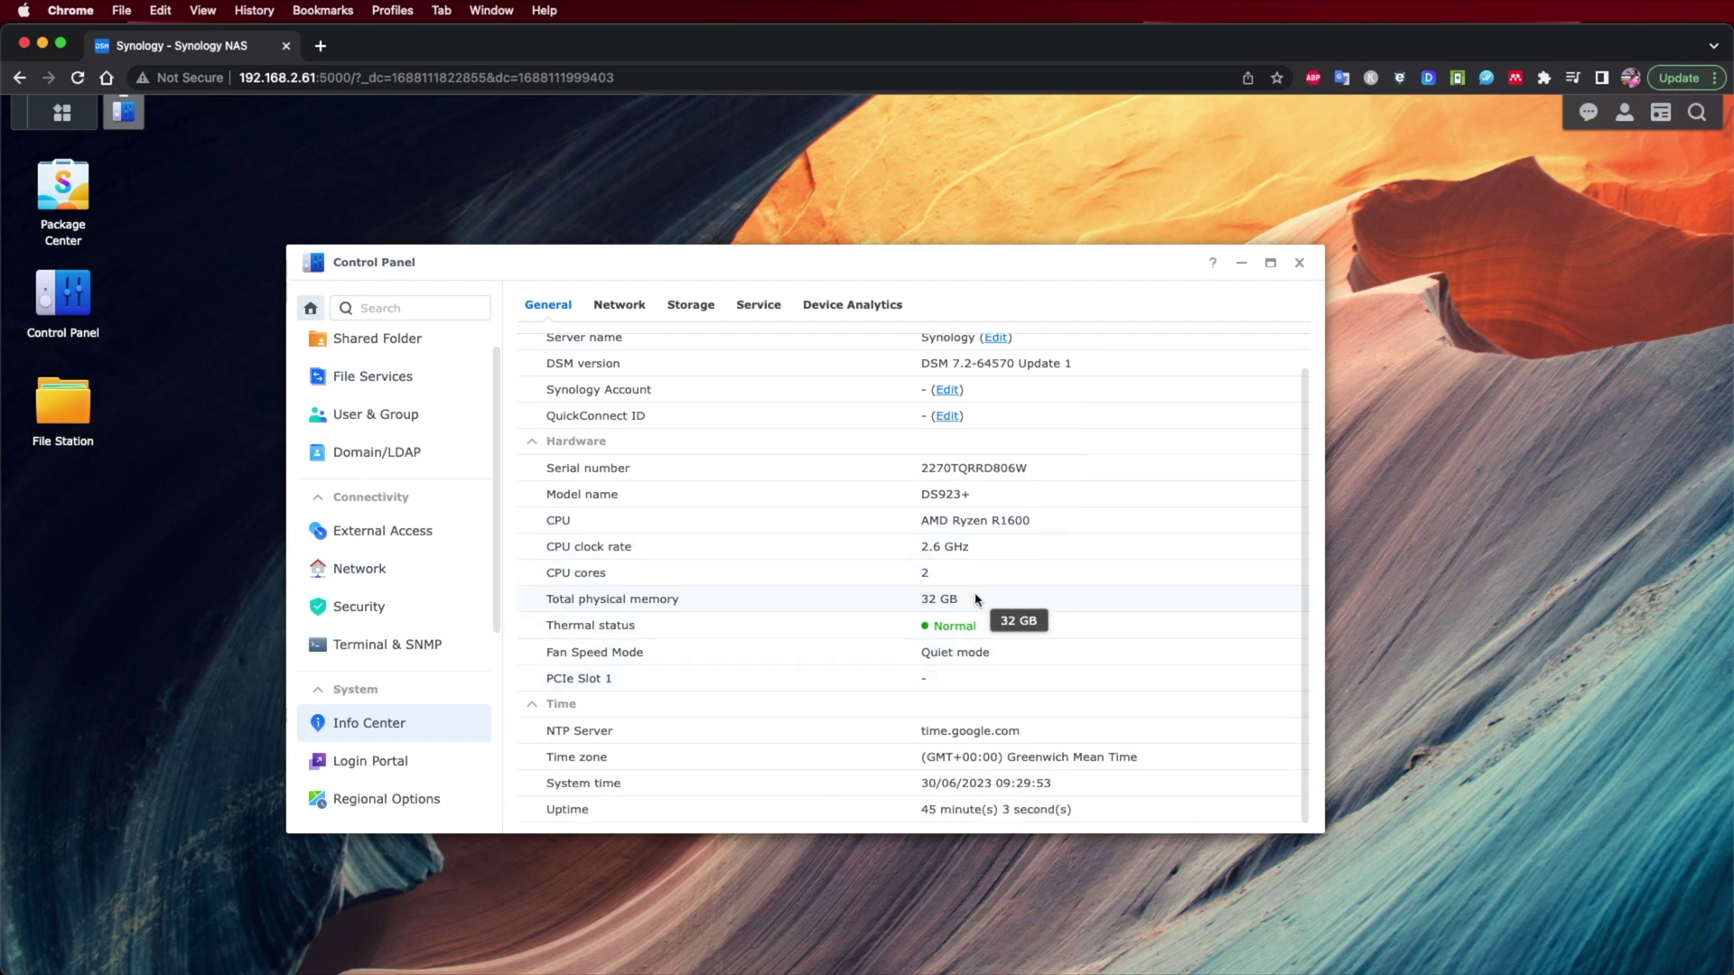
scroll(976, 588, "up", 1)
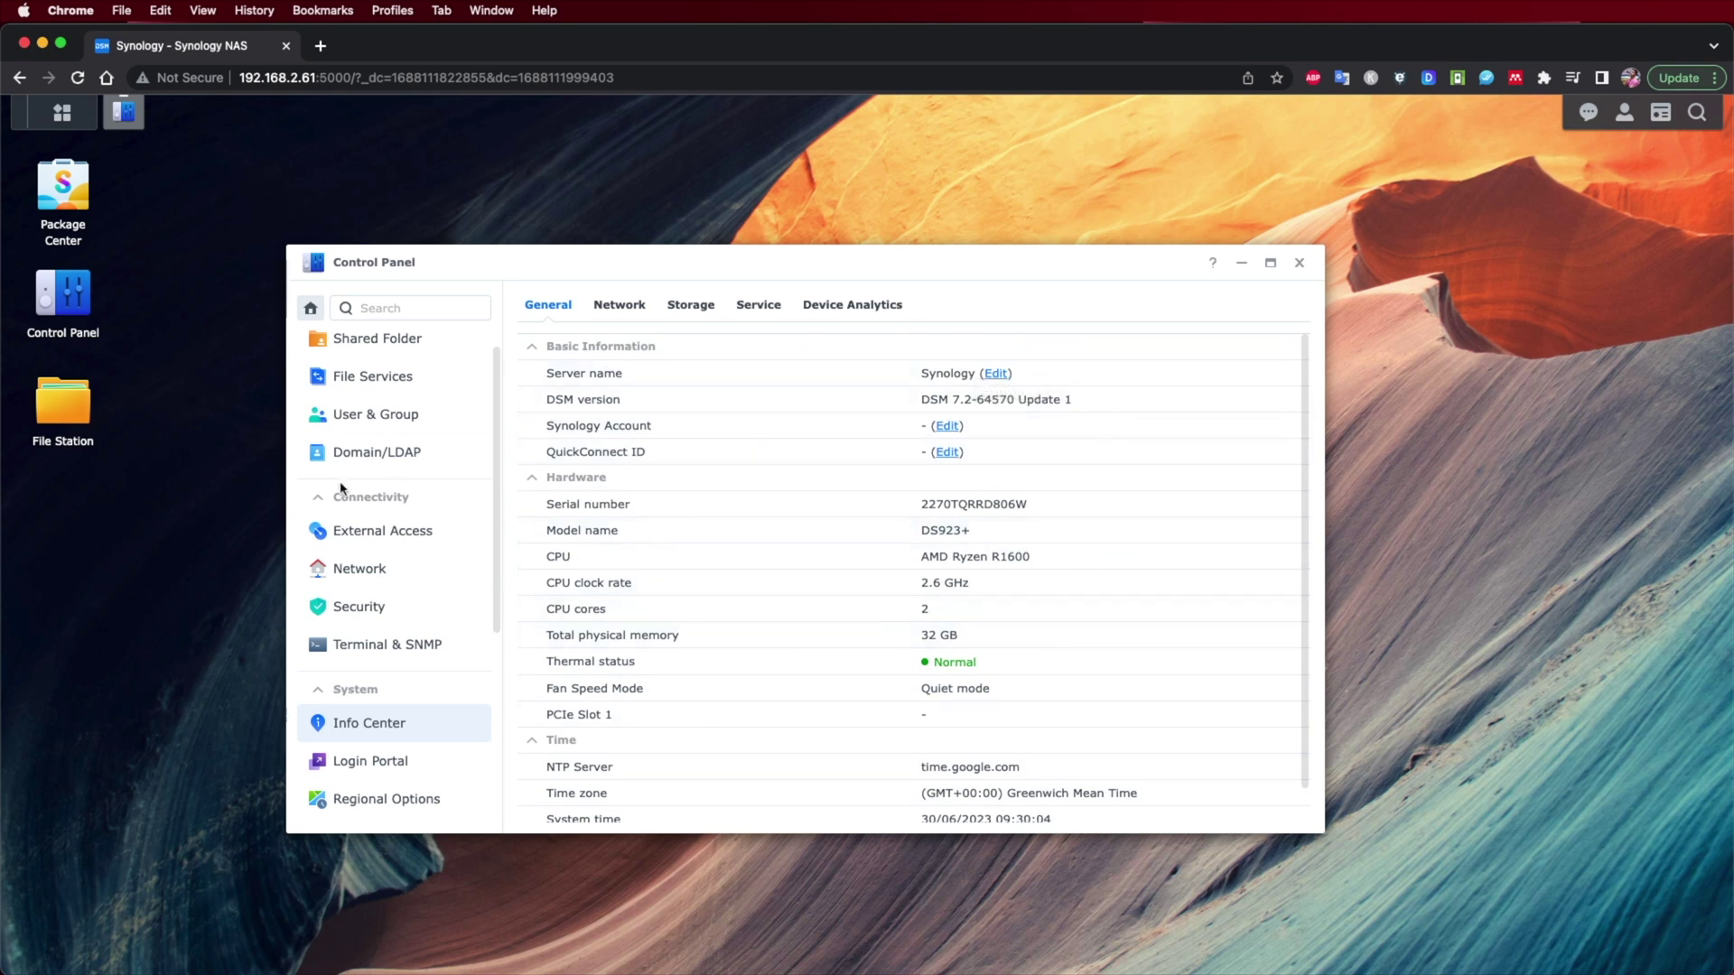
scroll(381, 495, "down", 3)
scroll(382, 494, "down", 1)
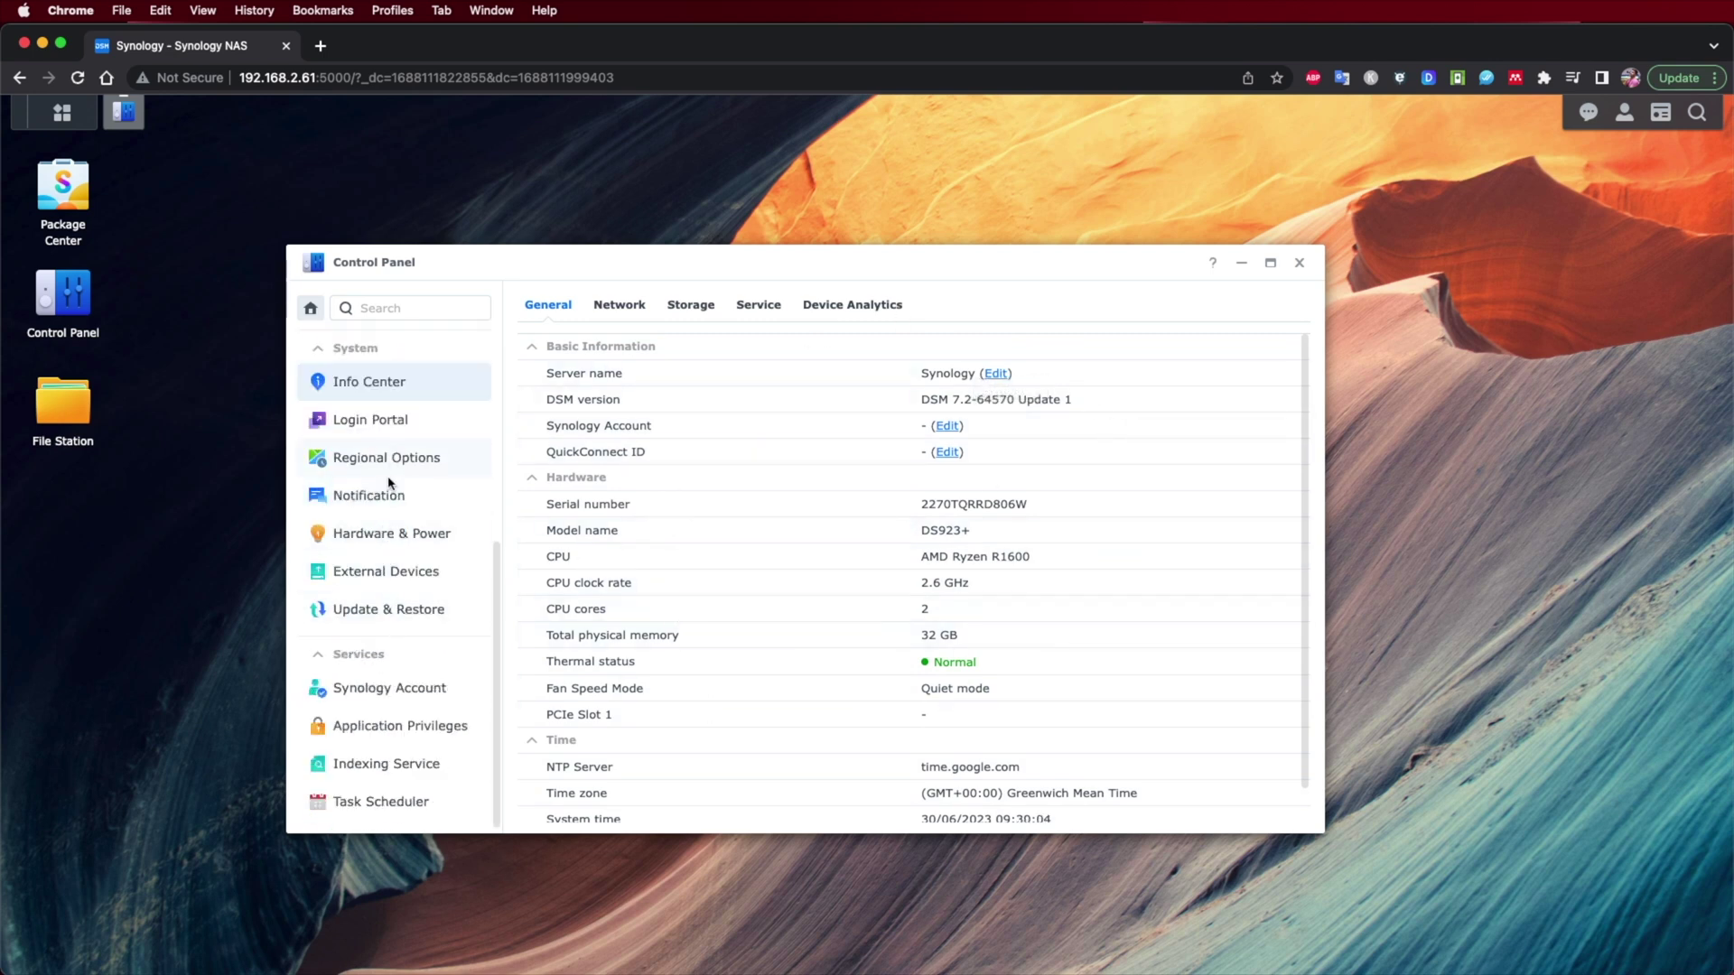
scroll(383, 532, "up", 1)
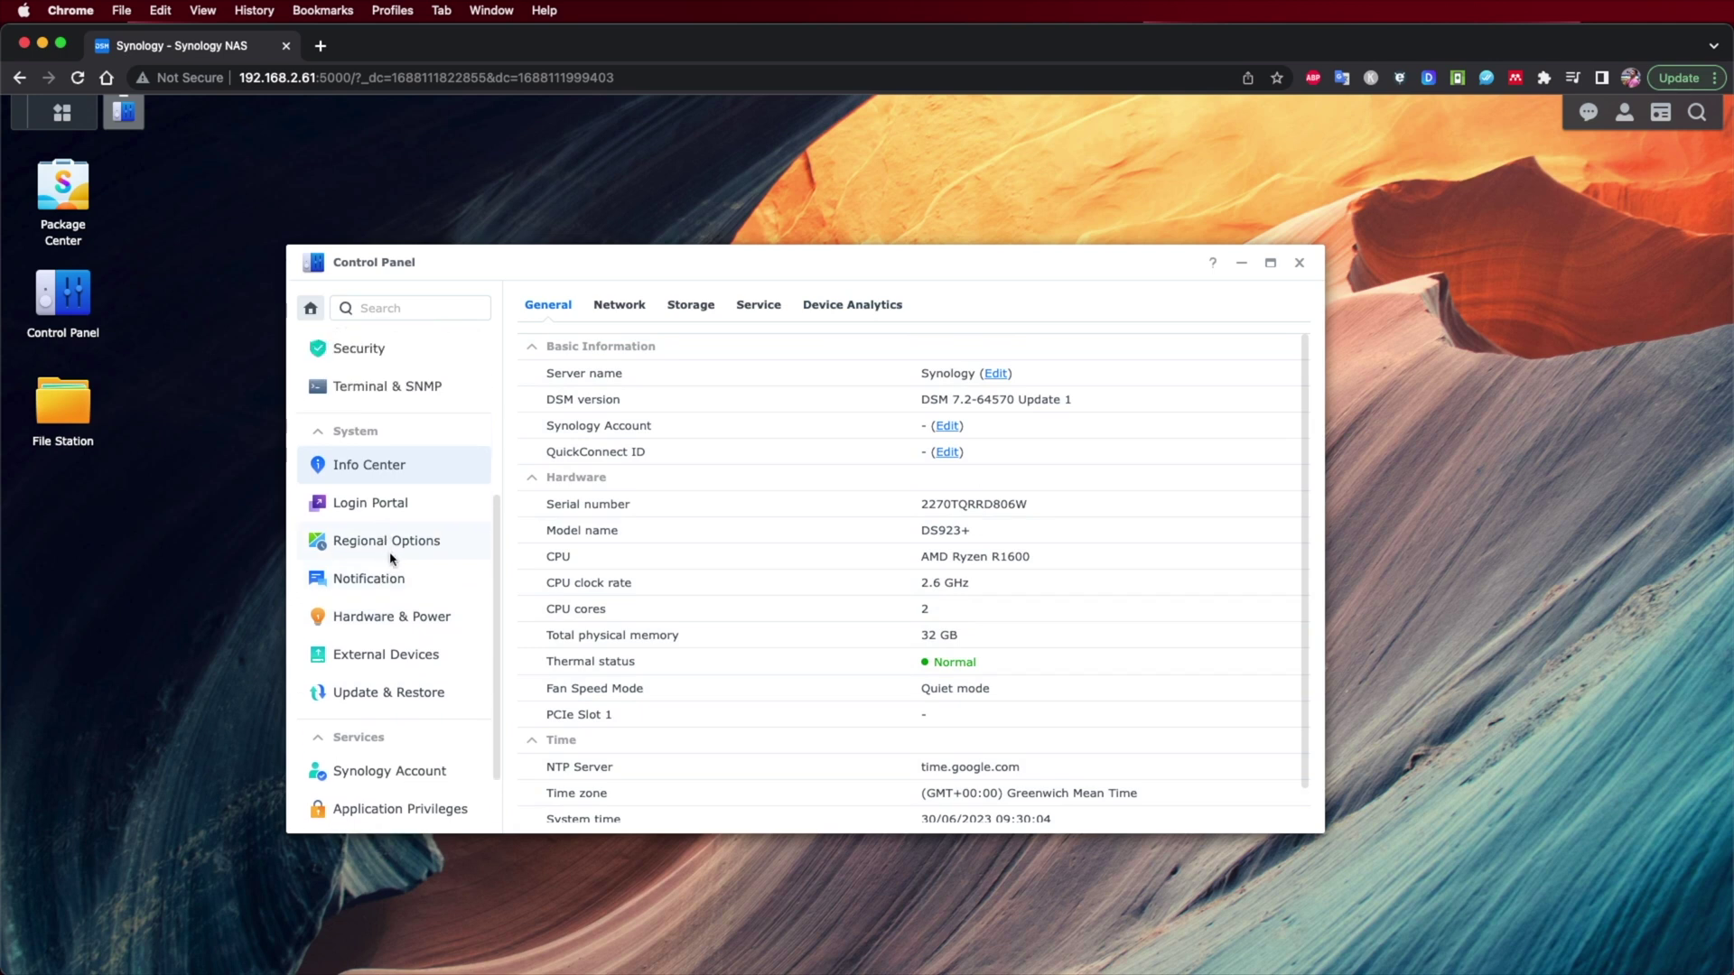
scroll(391, 557, "up", 4)
Start Create Shared Folder from the Shared Folder page, cancel the wizard, and open User & Group
left_click(362, 378)
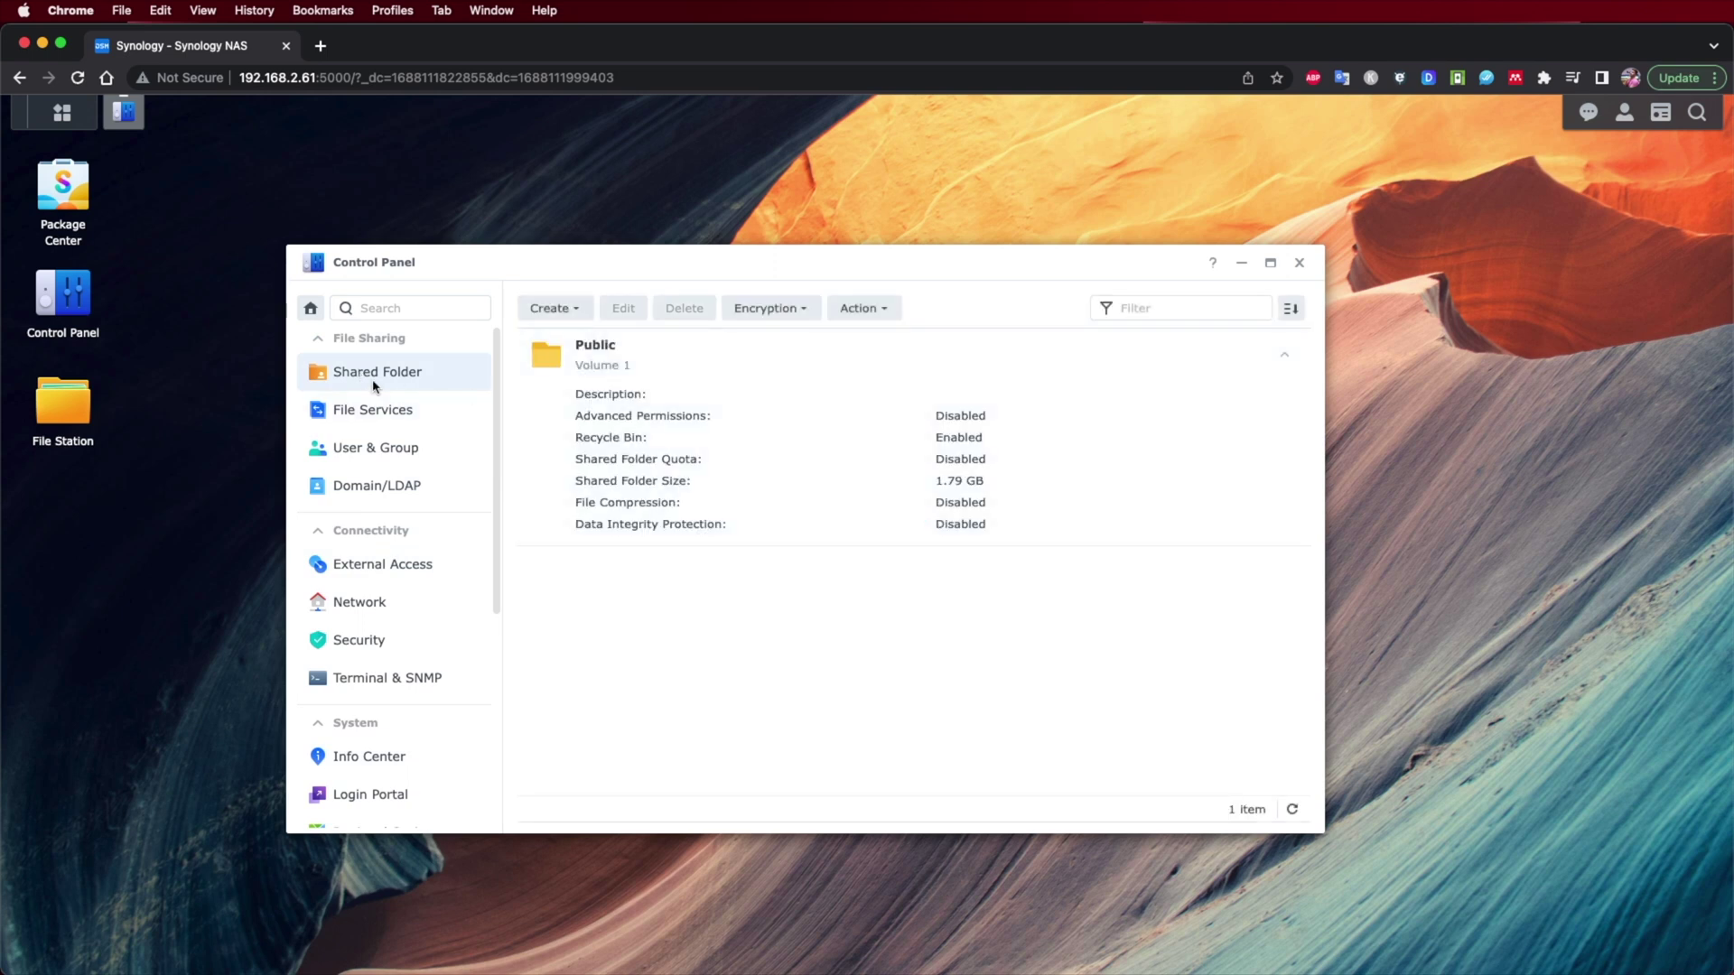
left_click(565, 311)
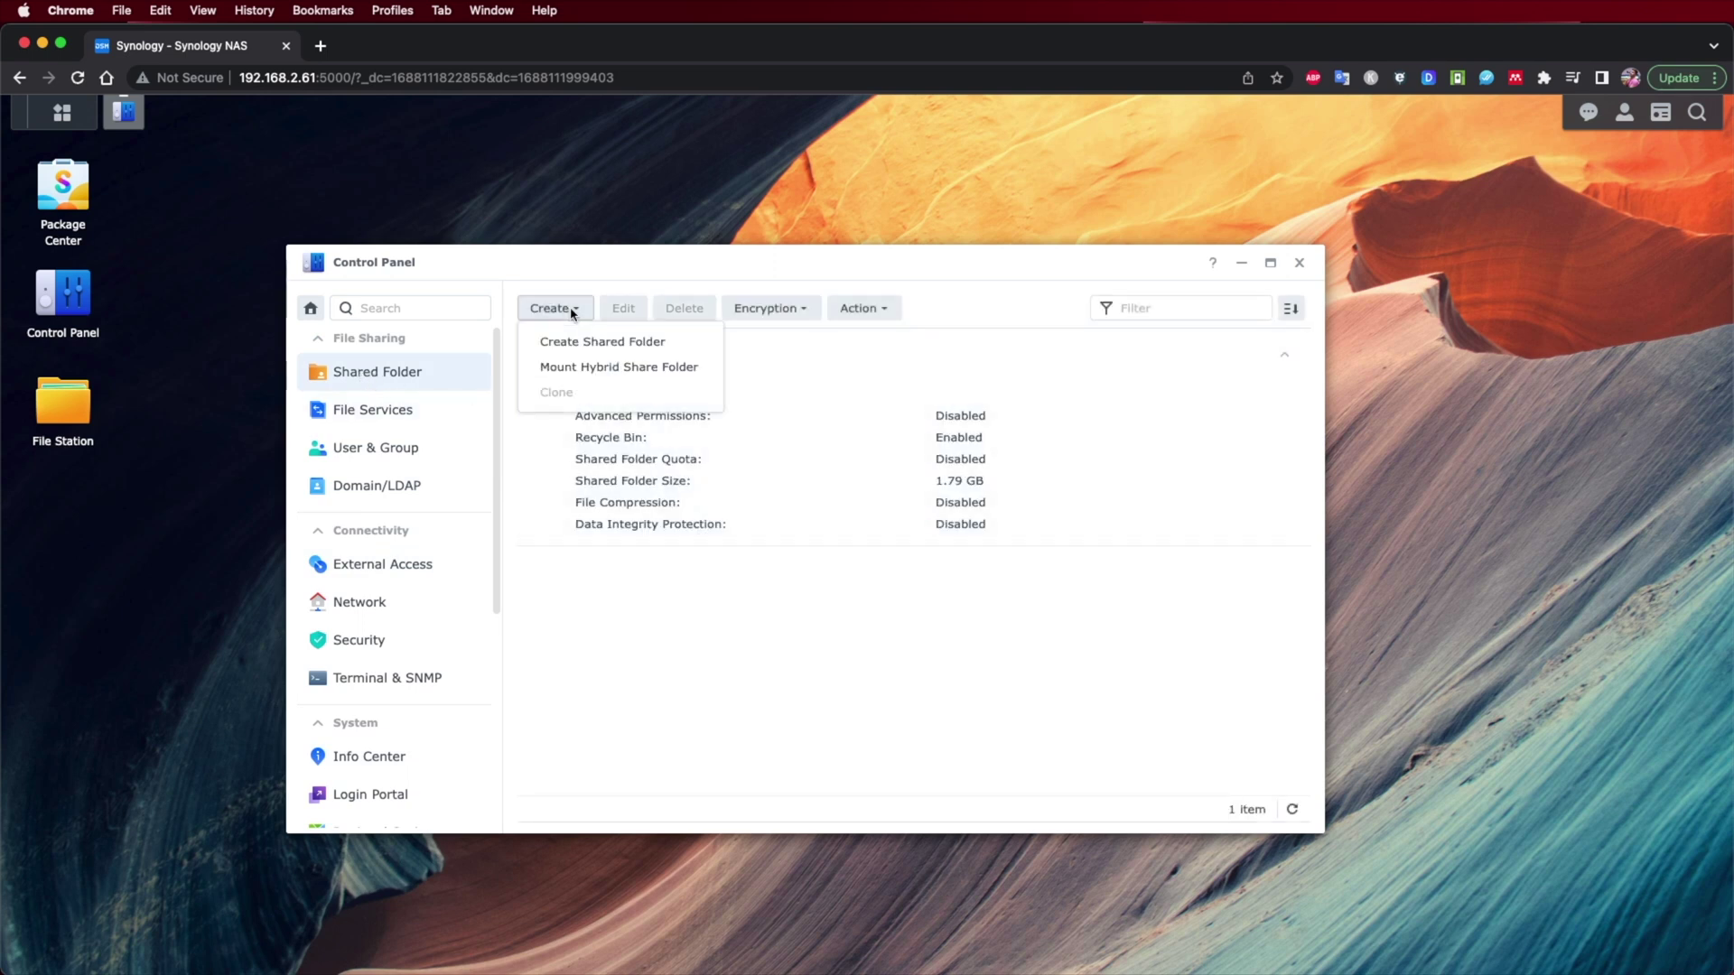
left_click(597, 346)
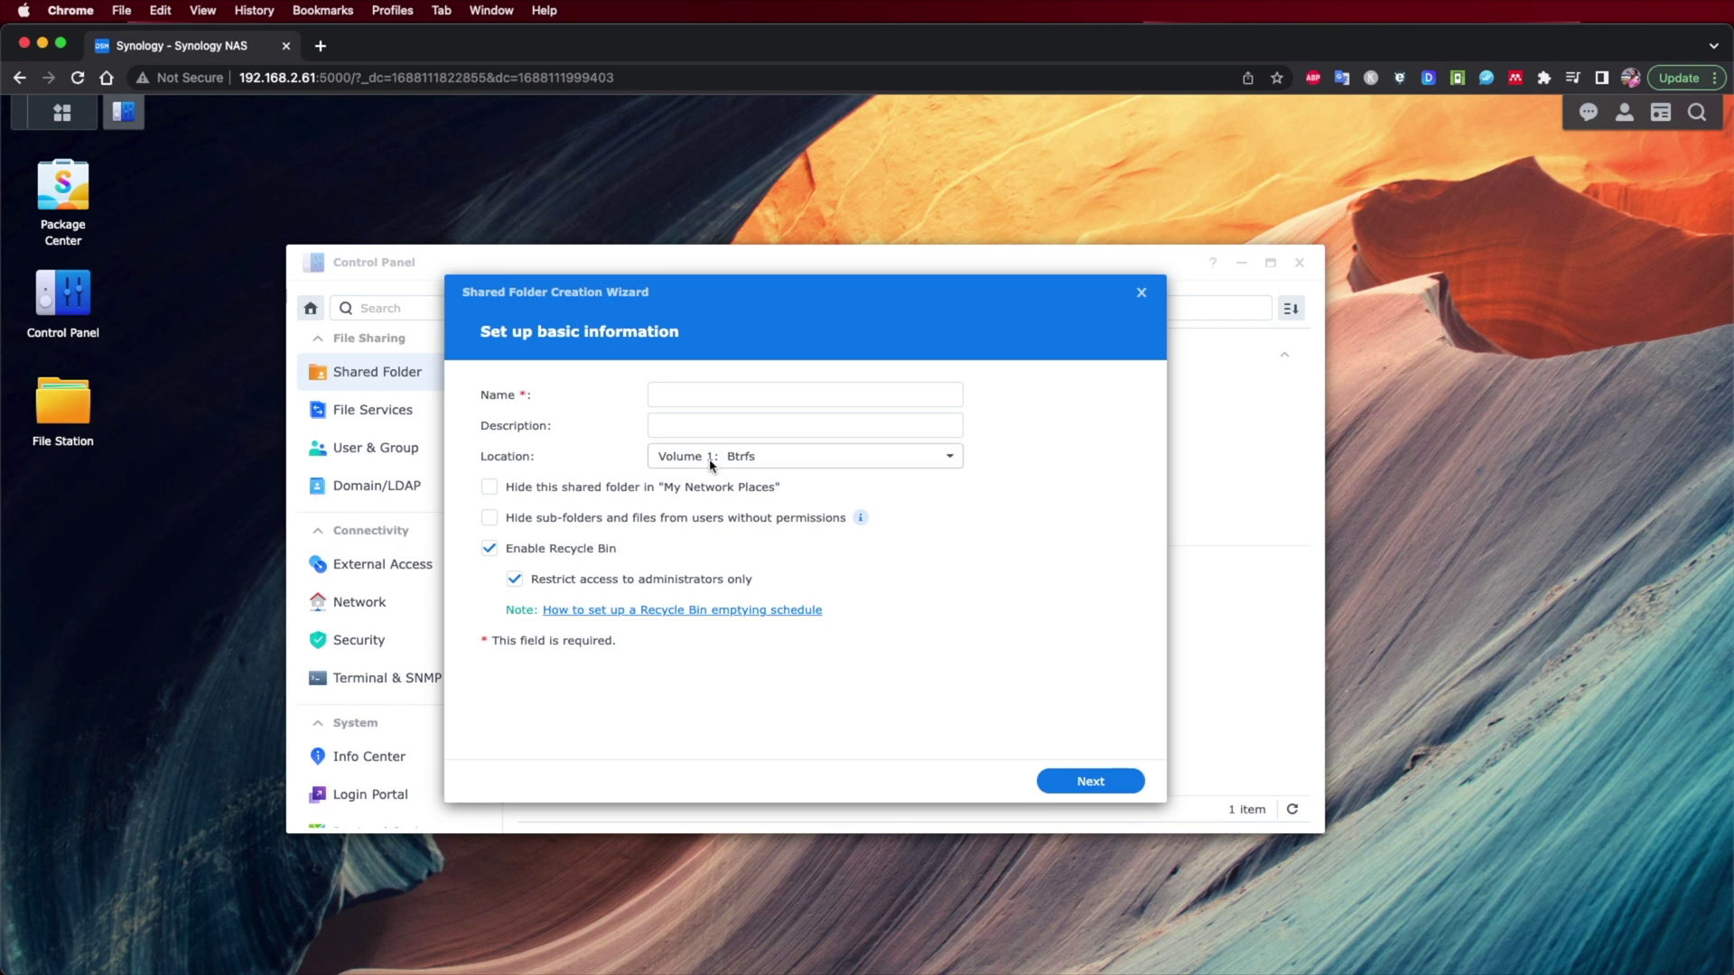
left_click(1142, 292)
left_click(387, 451)
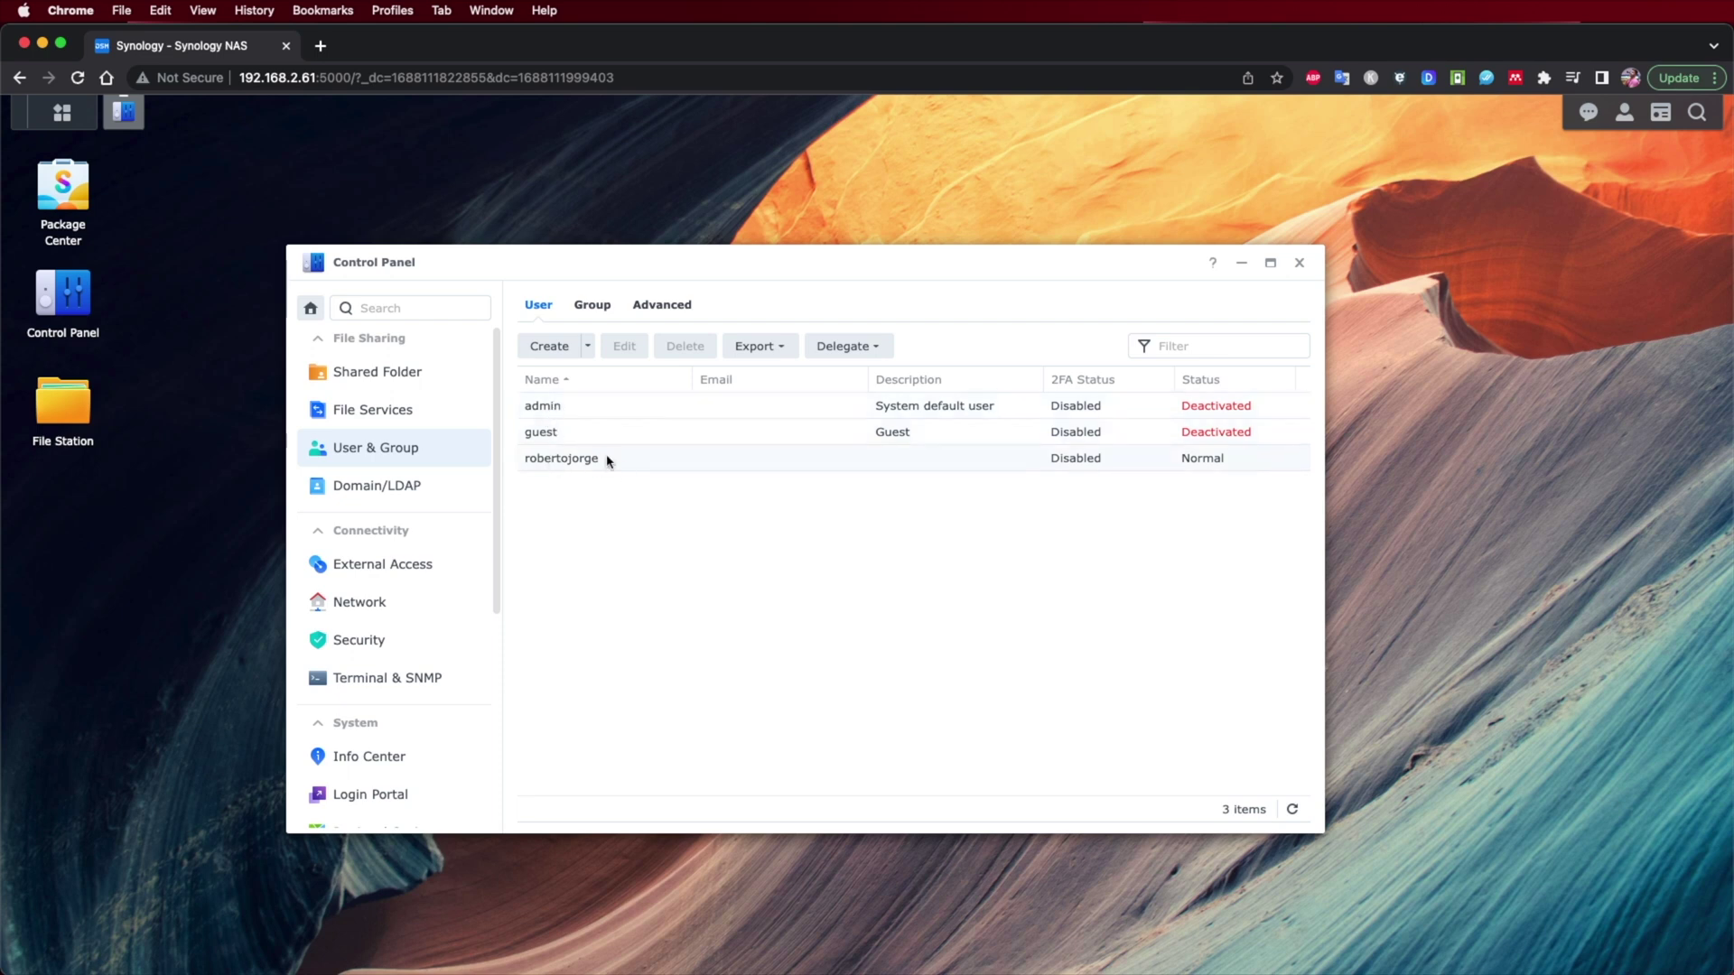
left_click(567, 348)
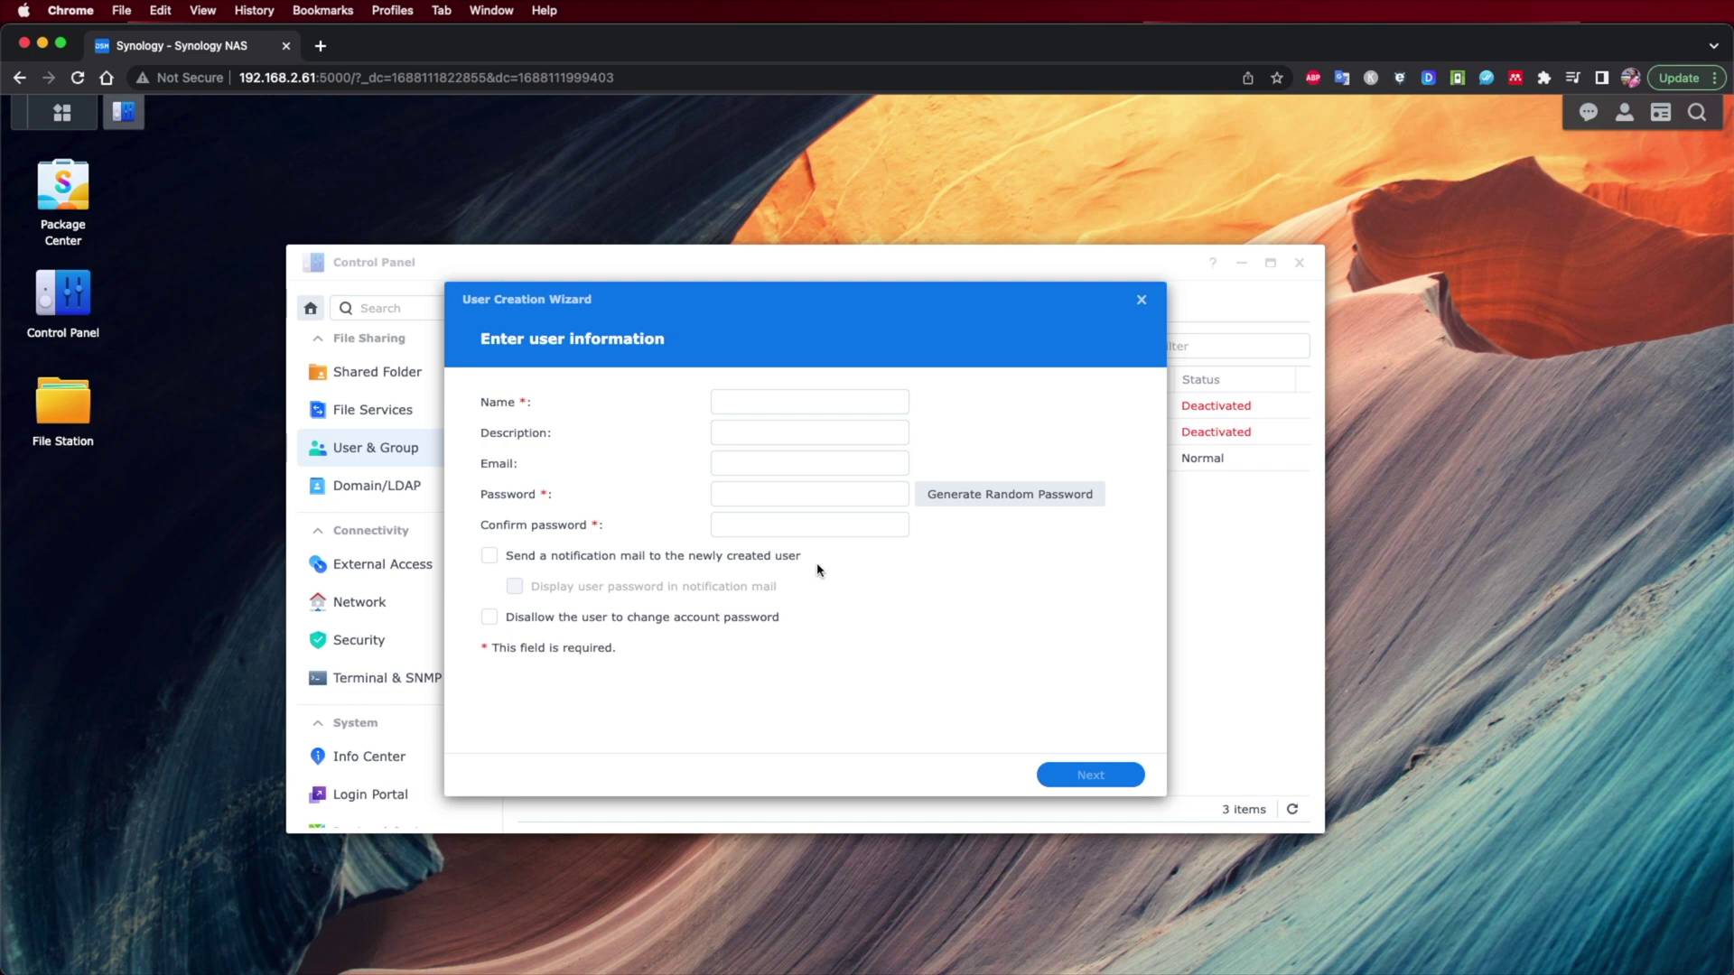
left_click(1003, 499)
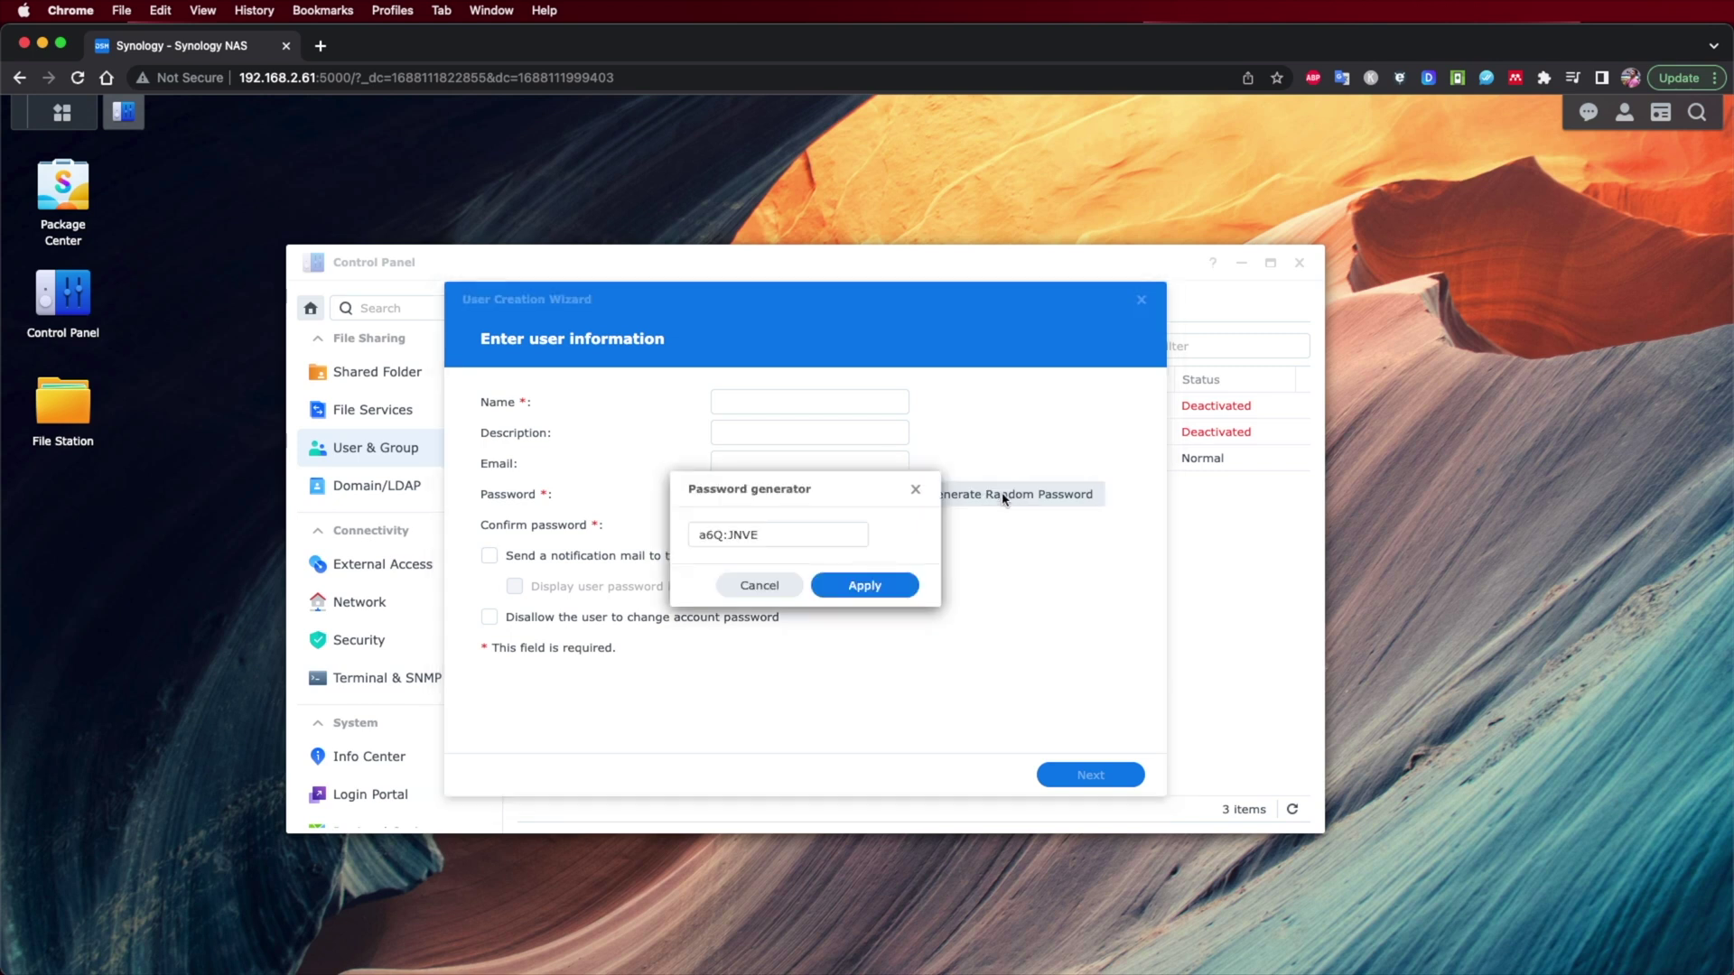
left_click(915, 490)
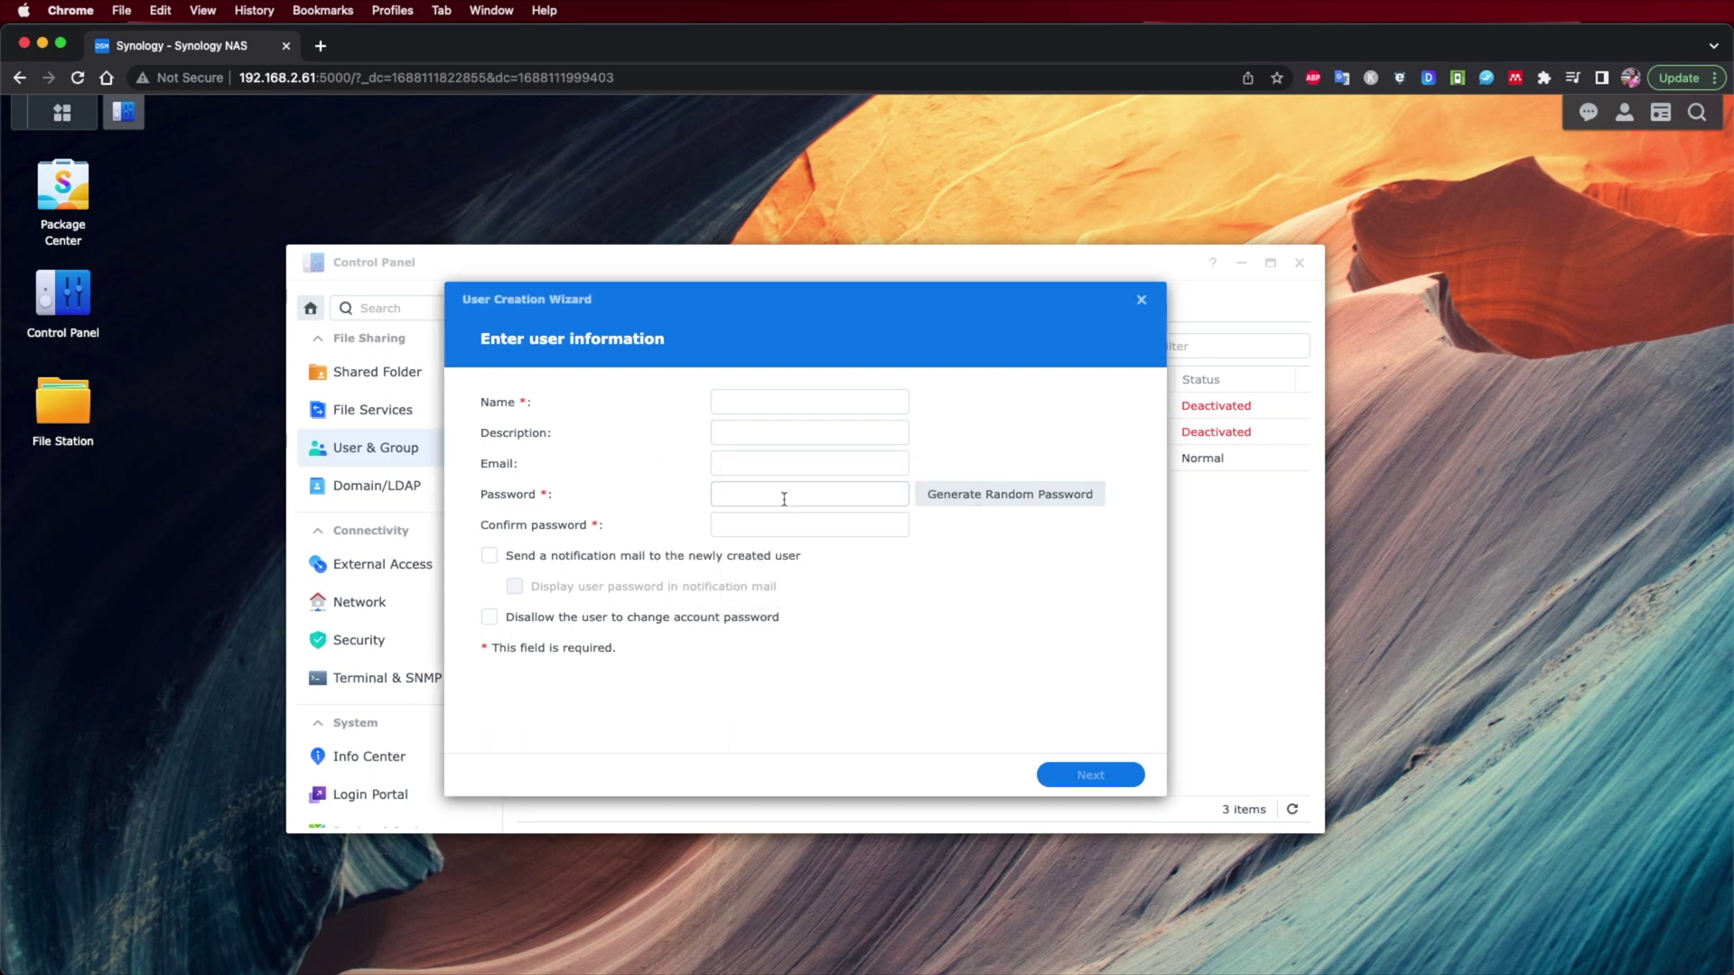
left_click(1005, 501)
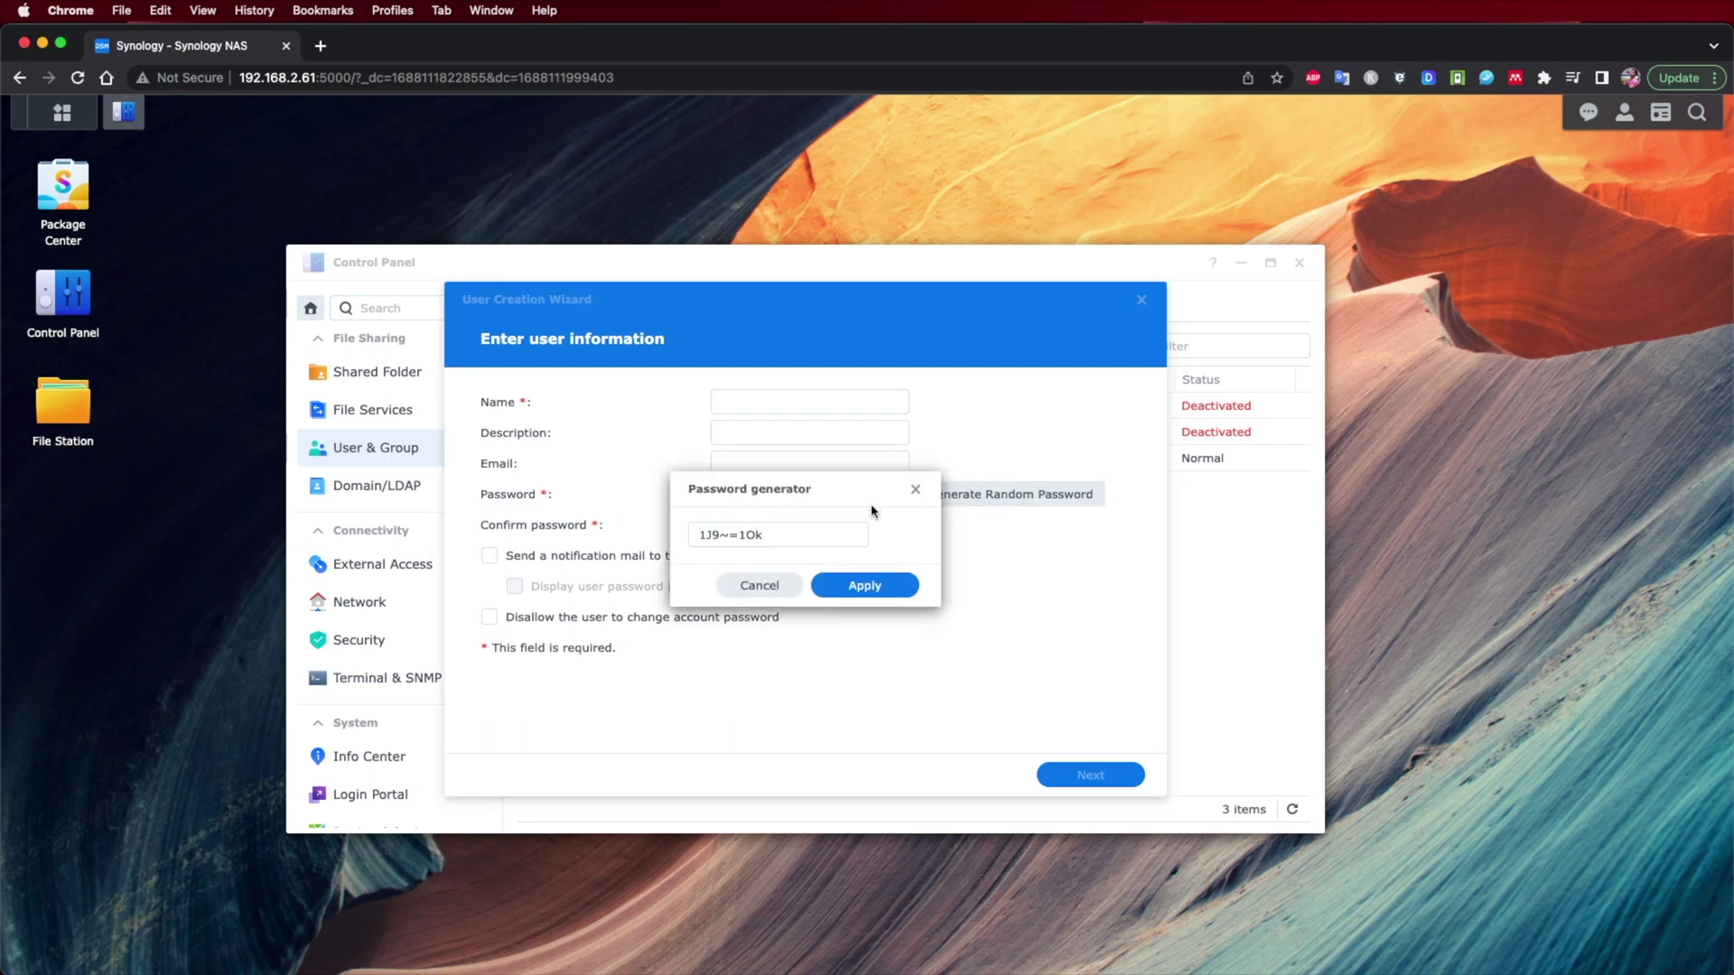
left_click(916, 491)
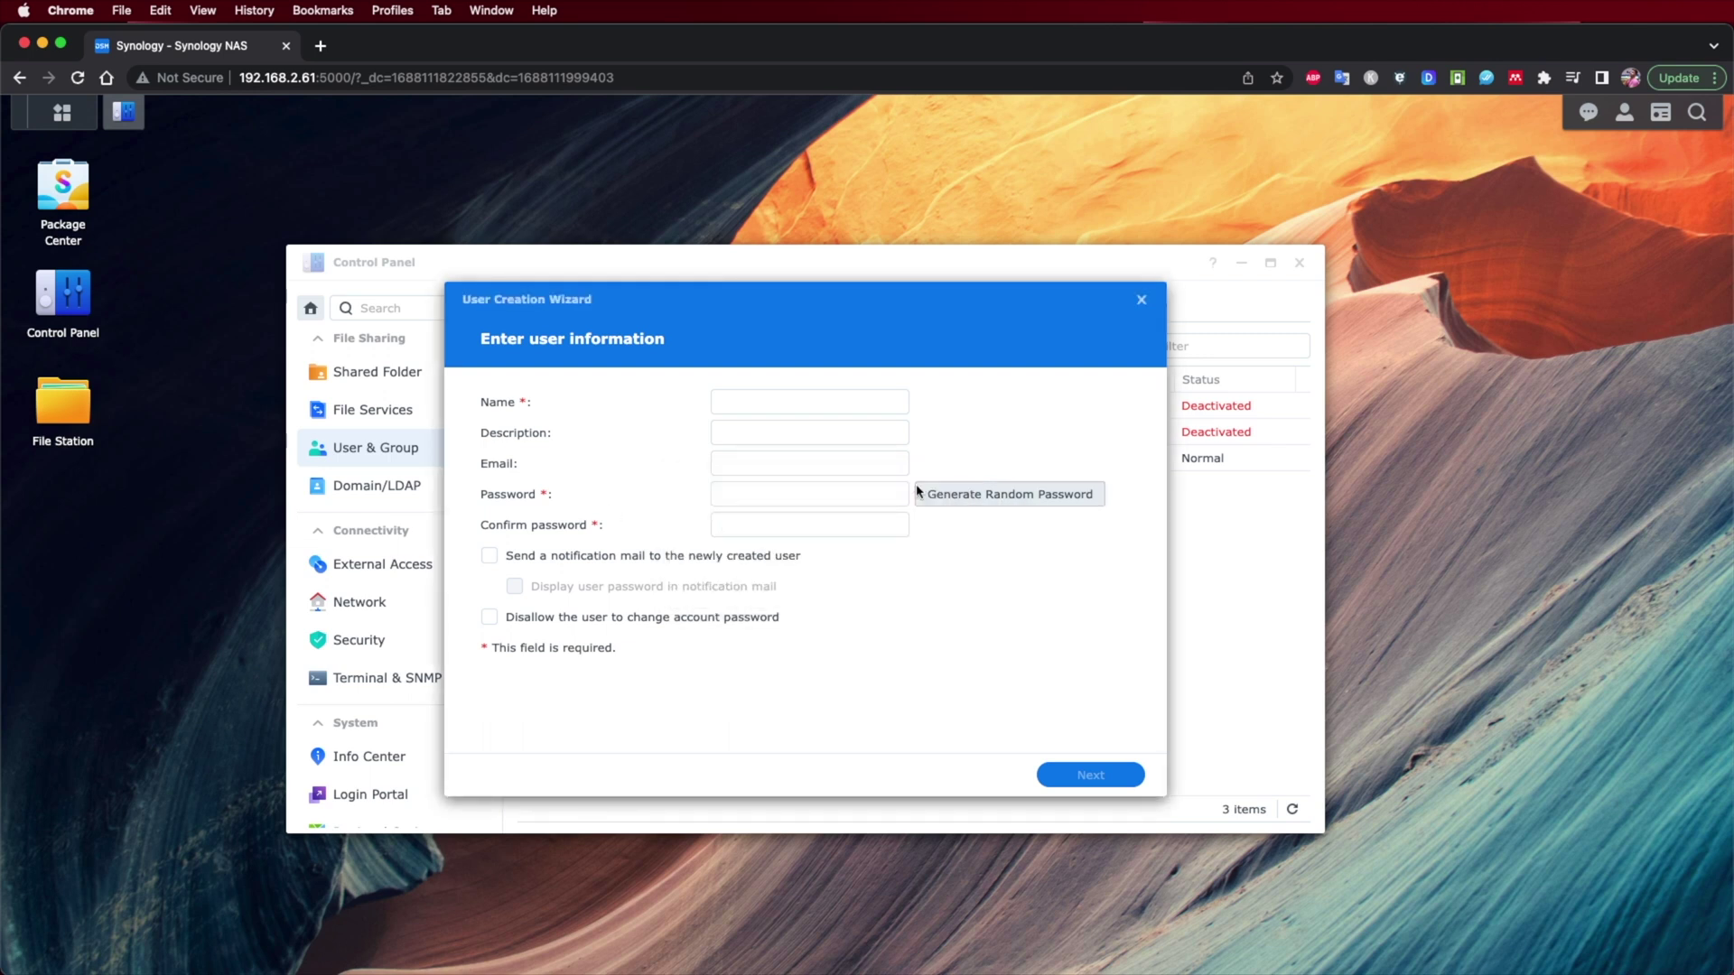
left_click(1011, 503)
left_click(865, 586)
left_click(1142, 299)
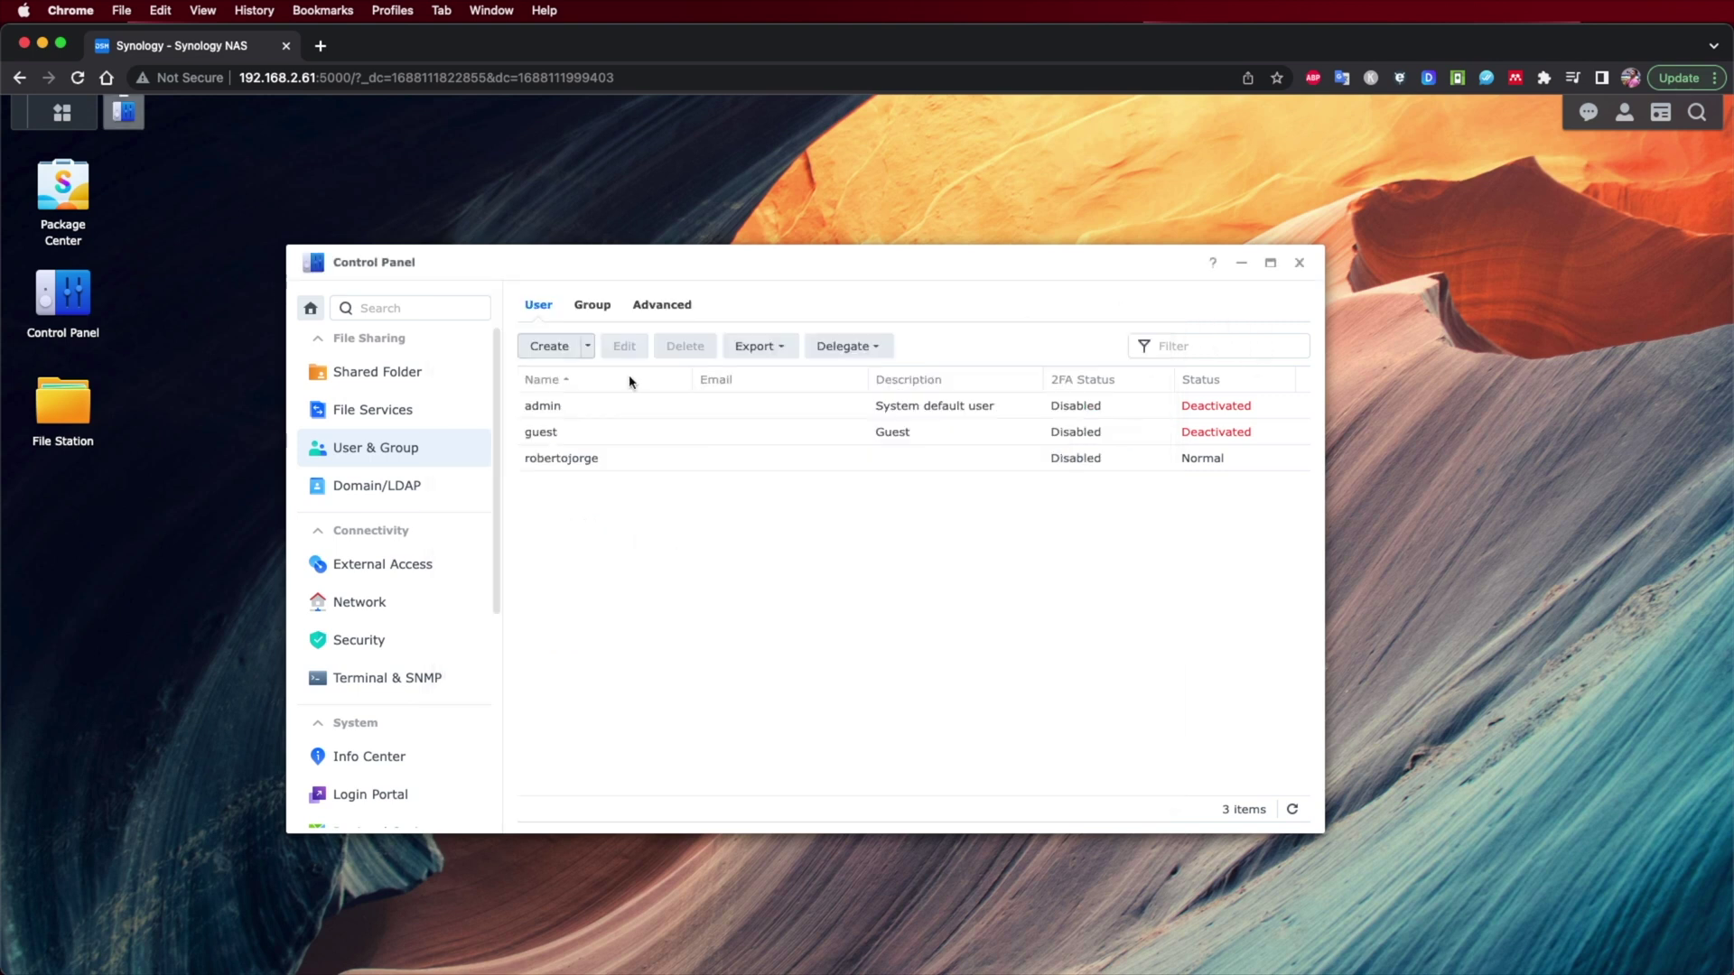
In Hardware & Power, view Power Schedule, start and cancel a new schedule, and return to General
scroll(416, 569, "down", 5)
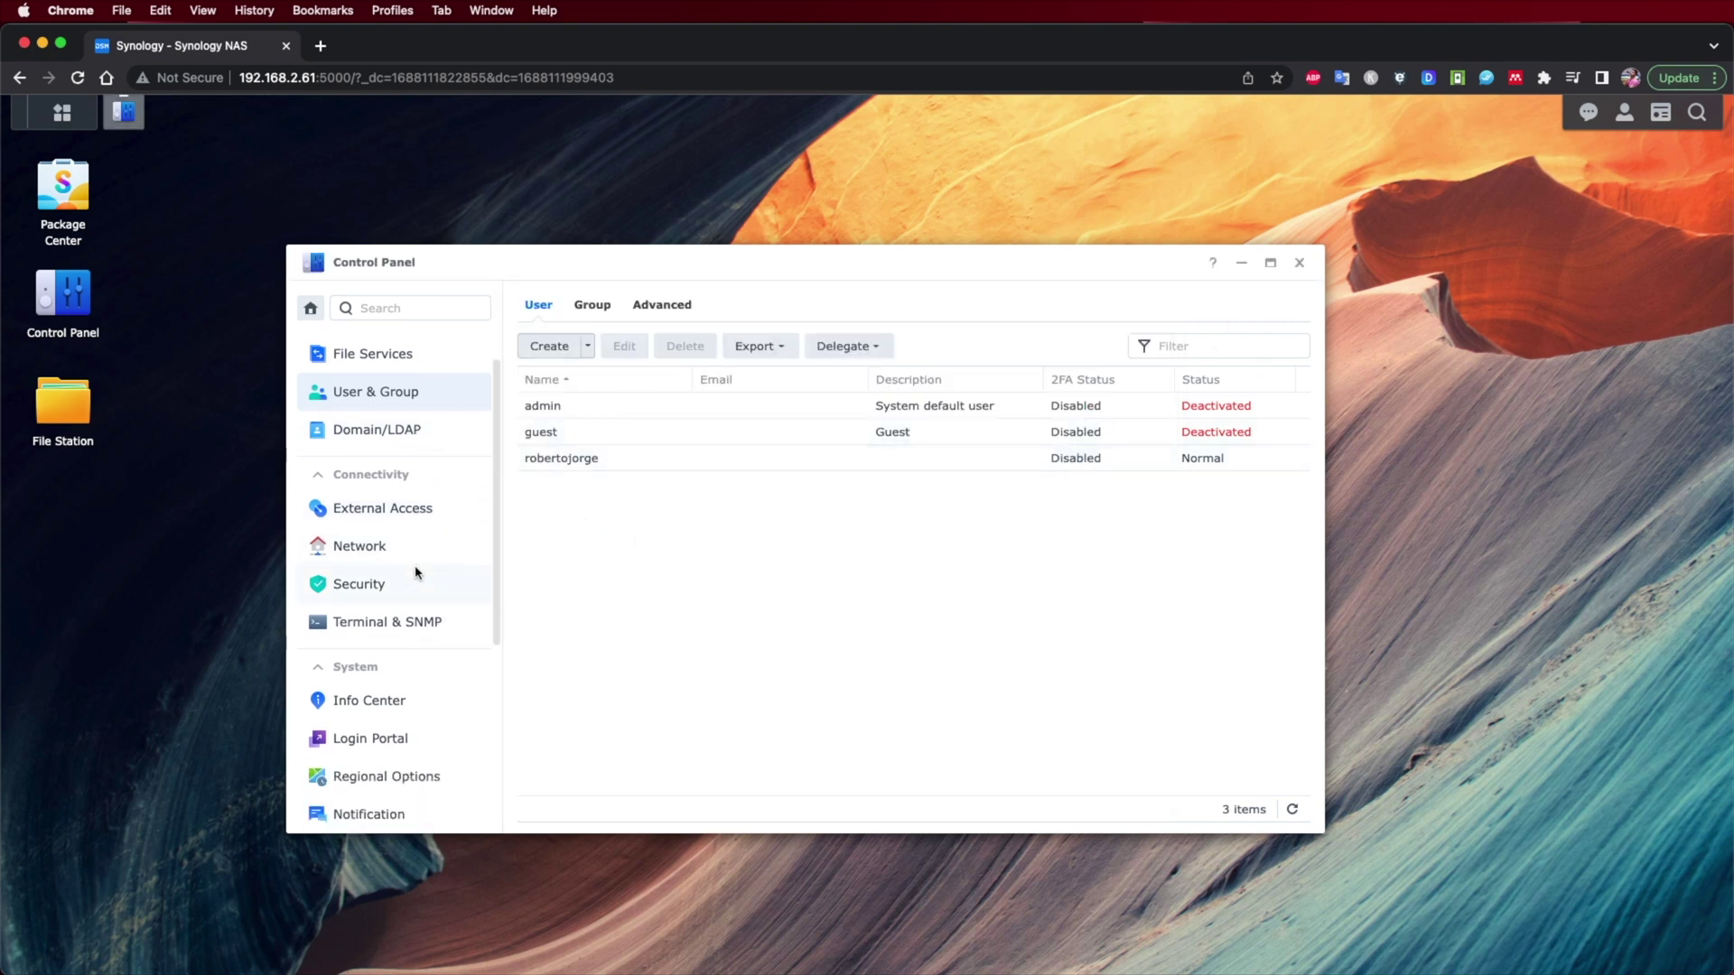
left_click(415, 678)
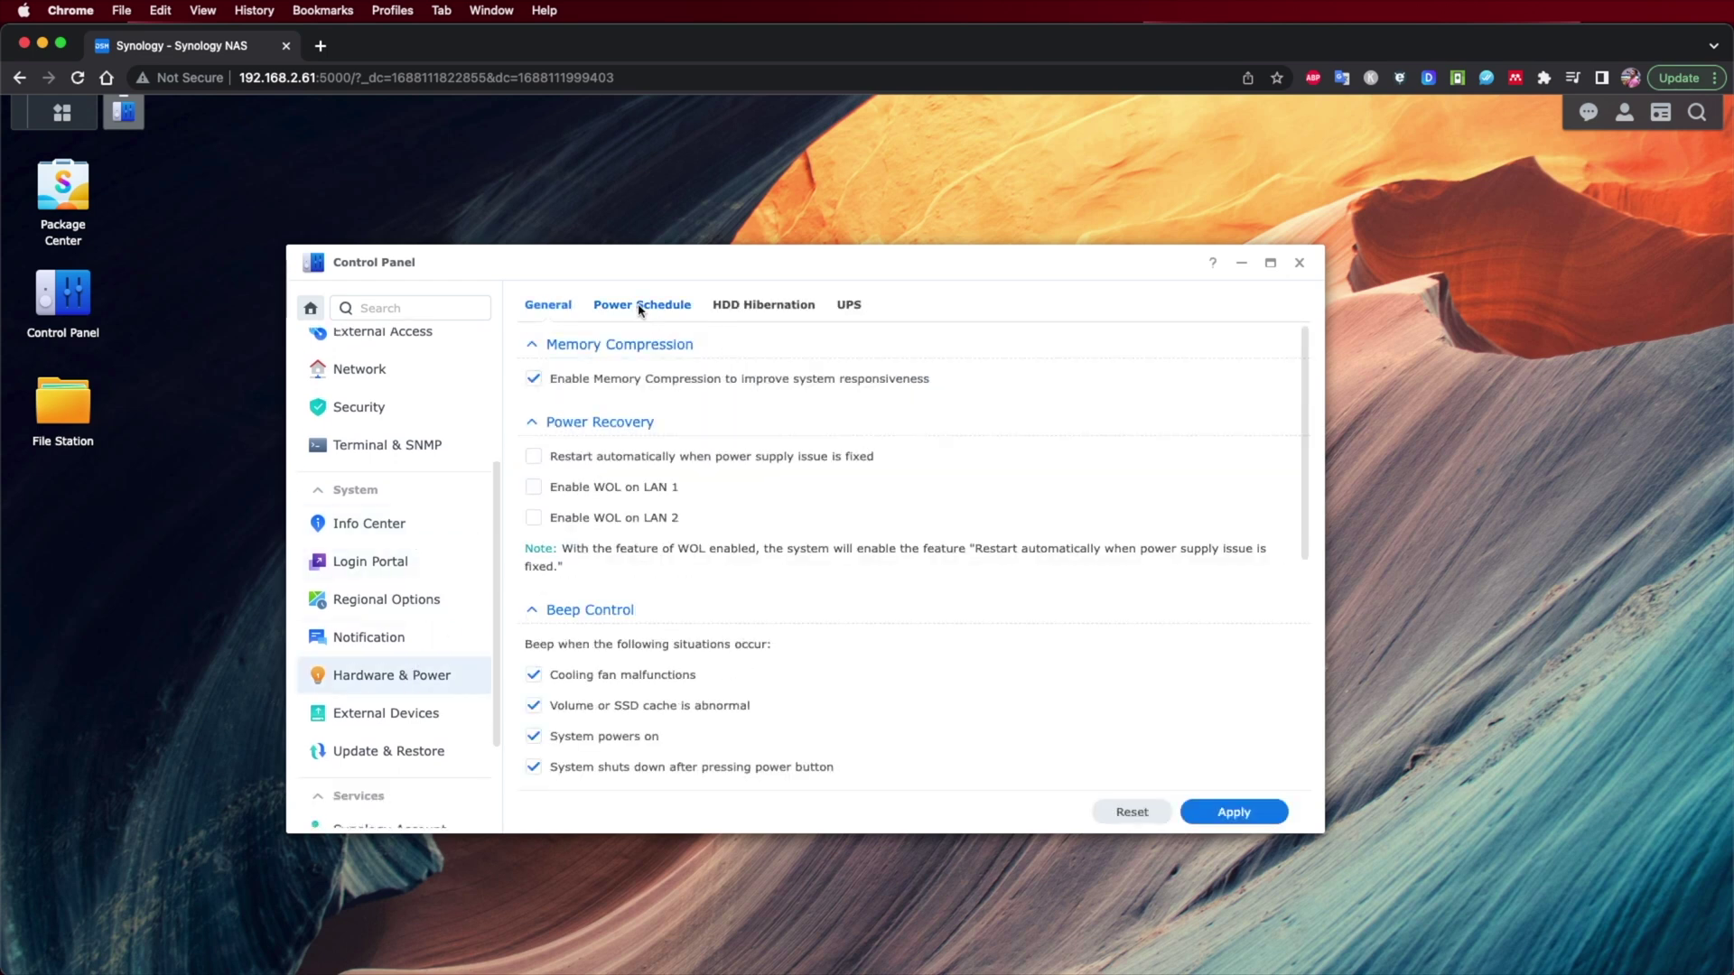
left_click(640, 307)
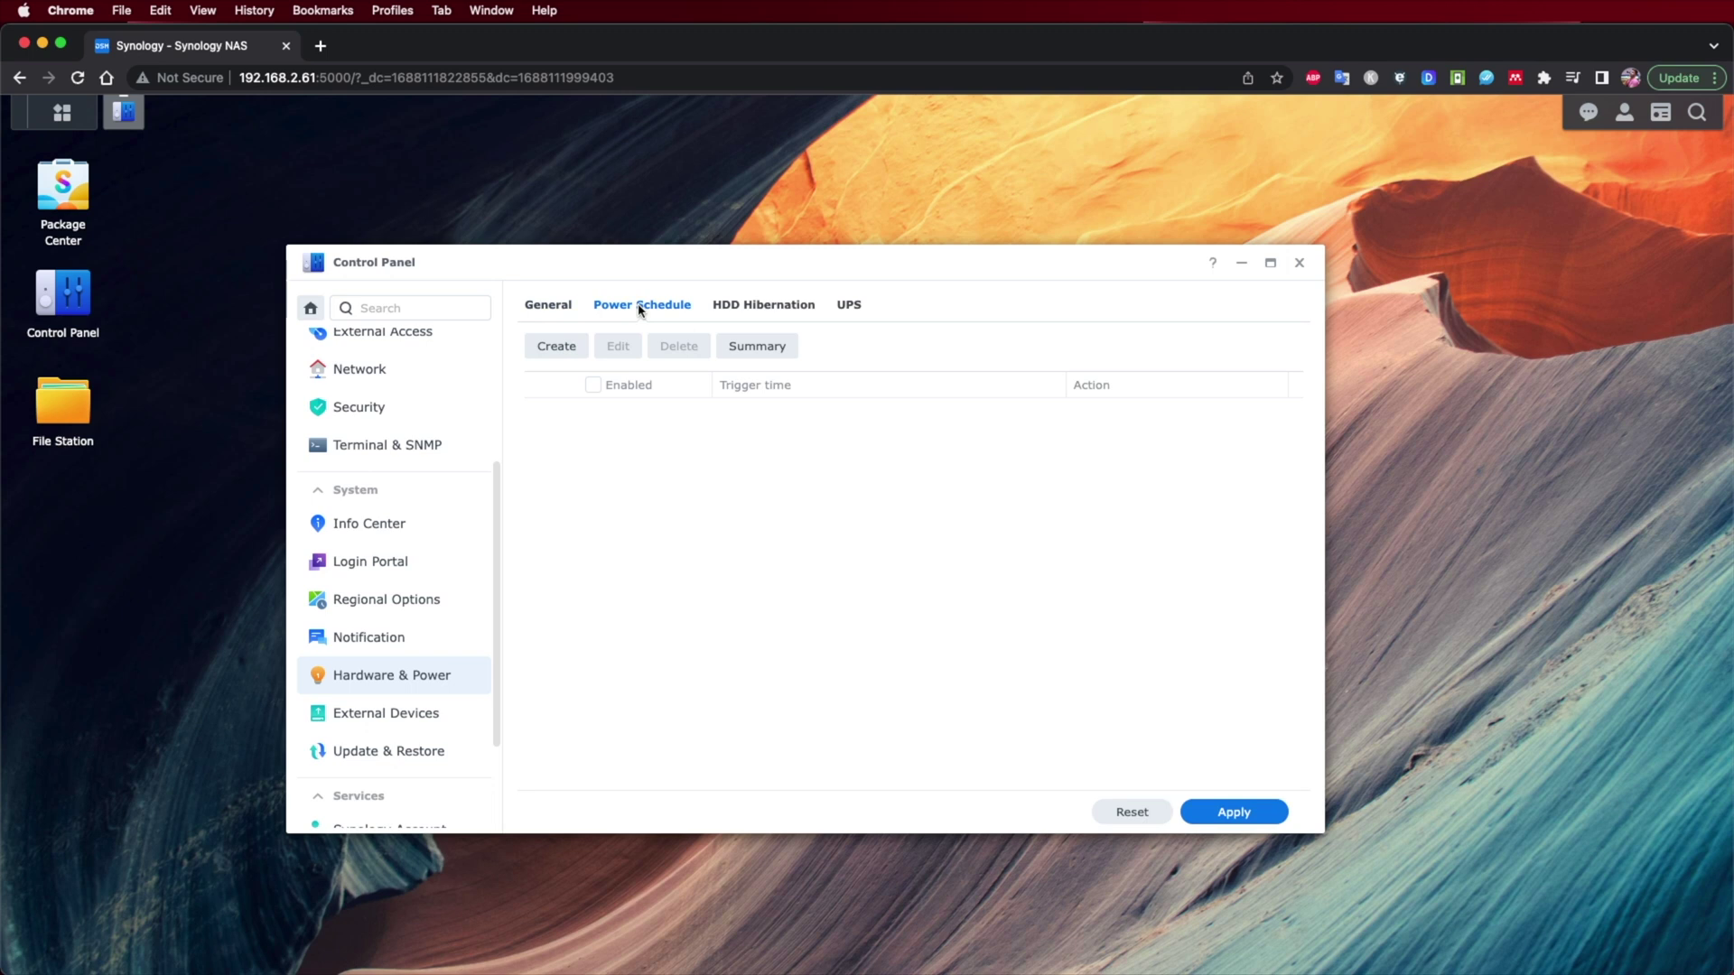
left_click(563, 348)
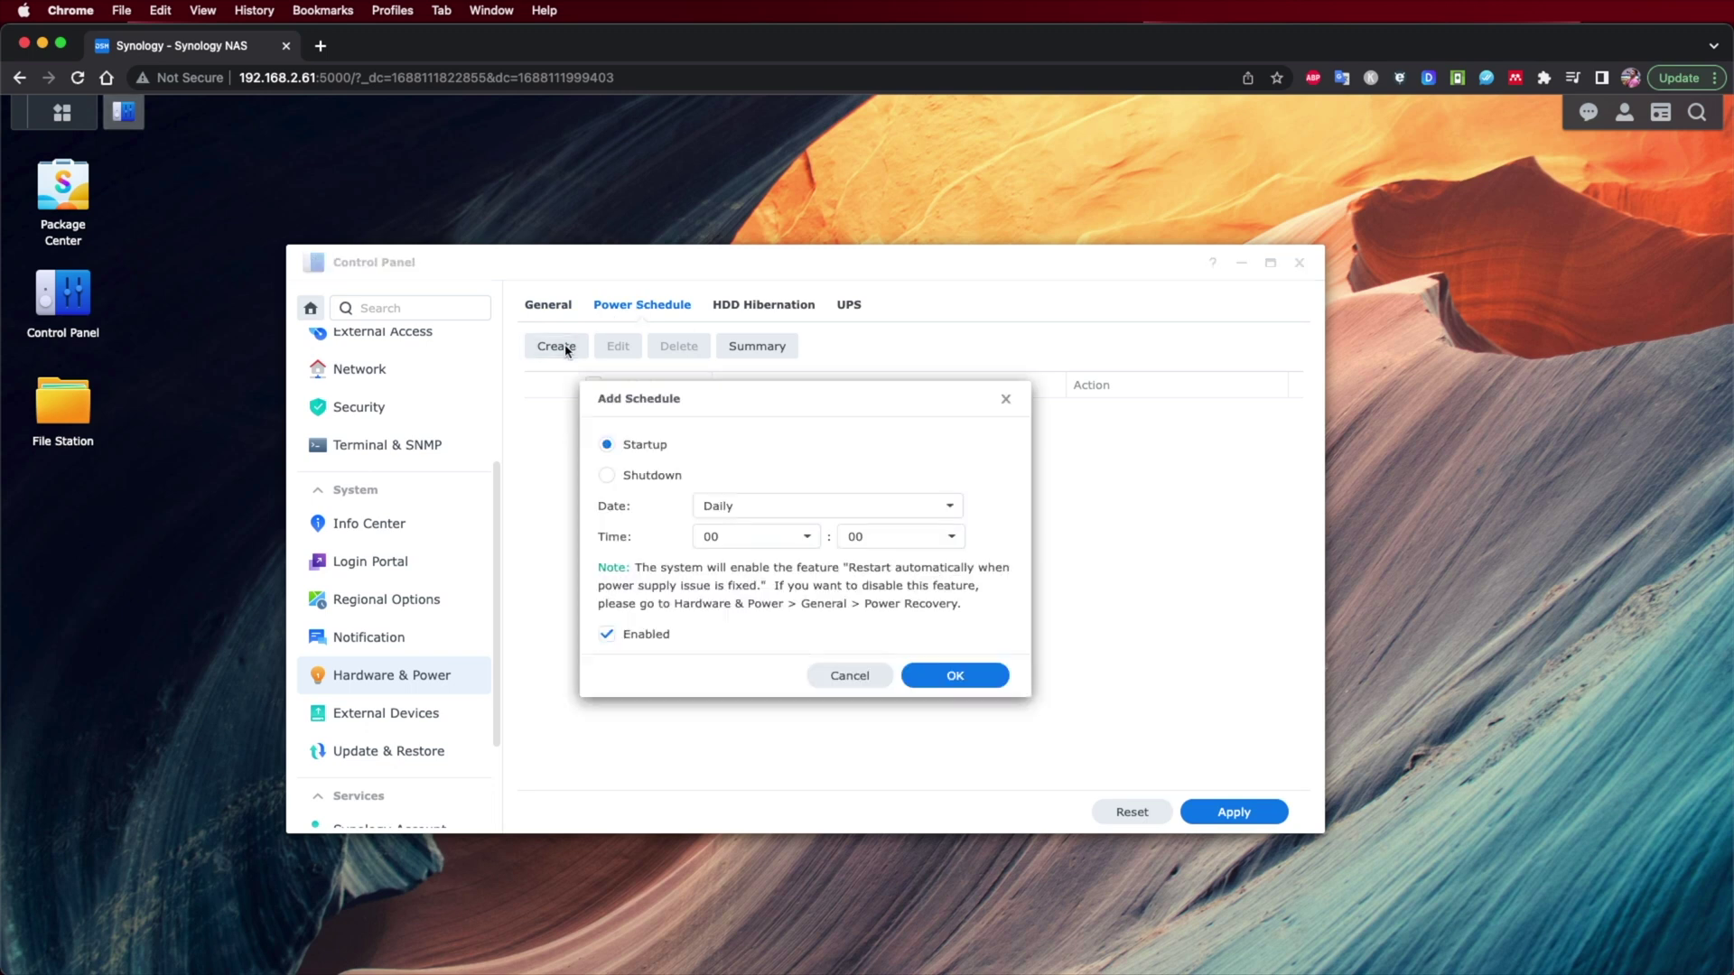
left_click(1005, 401)
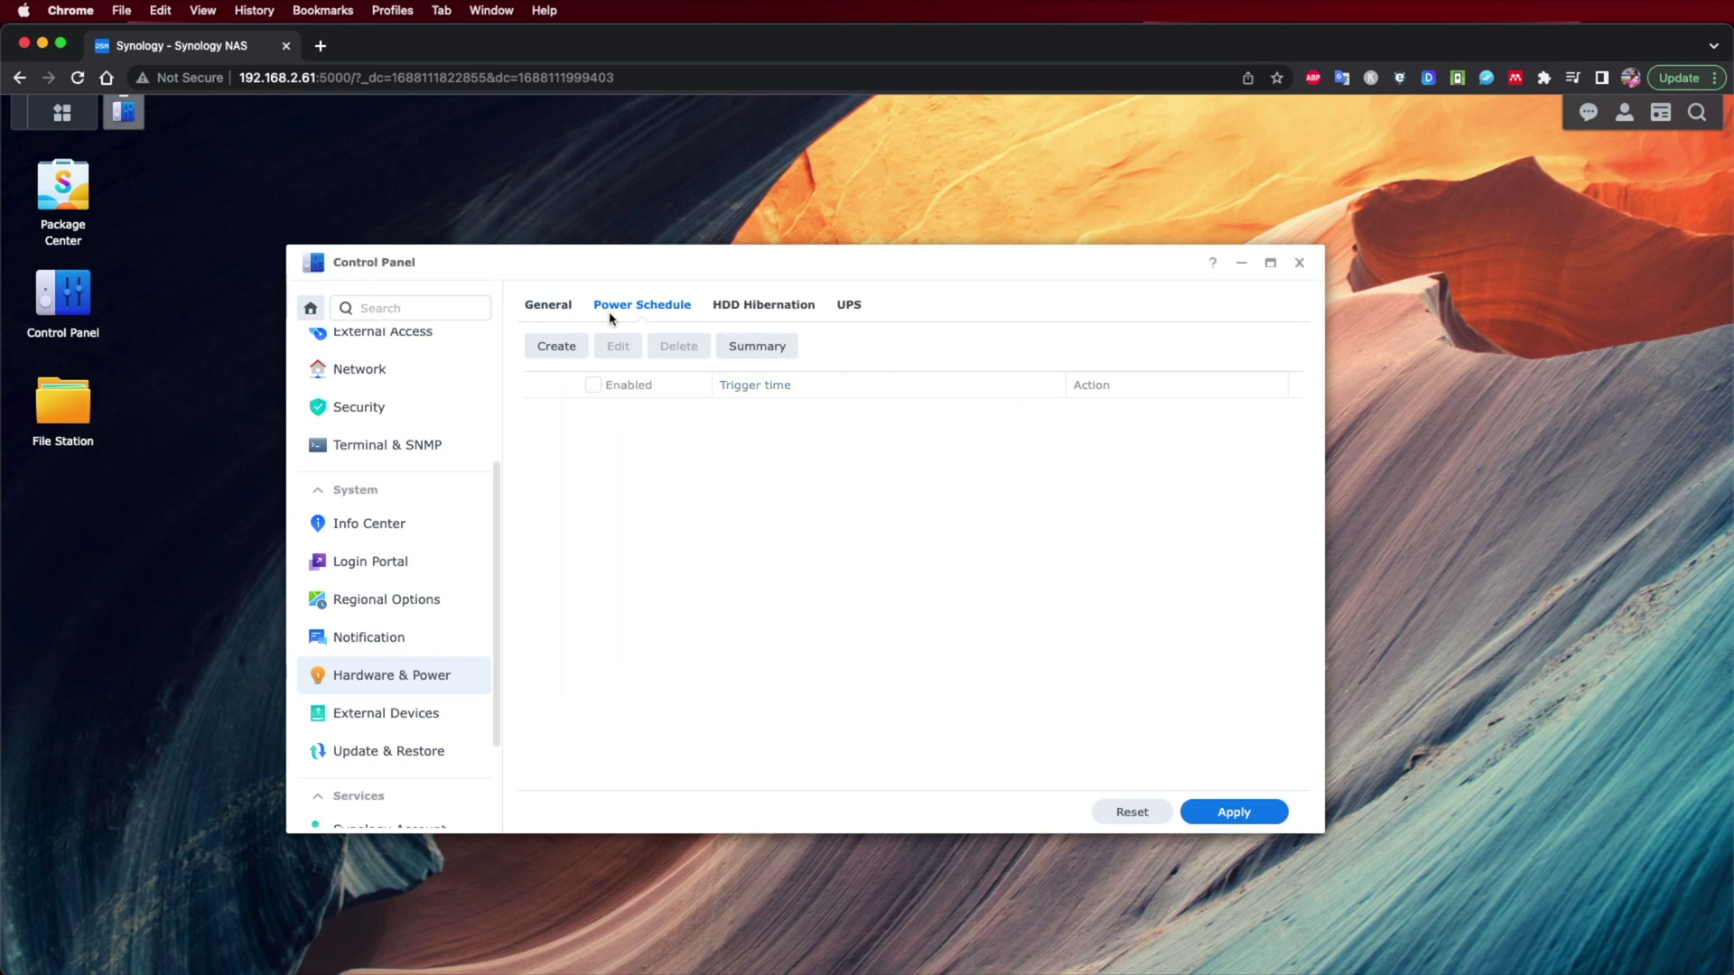
left_click(549, 305)
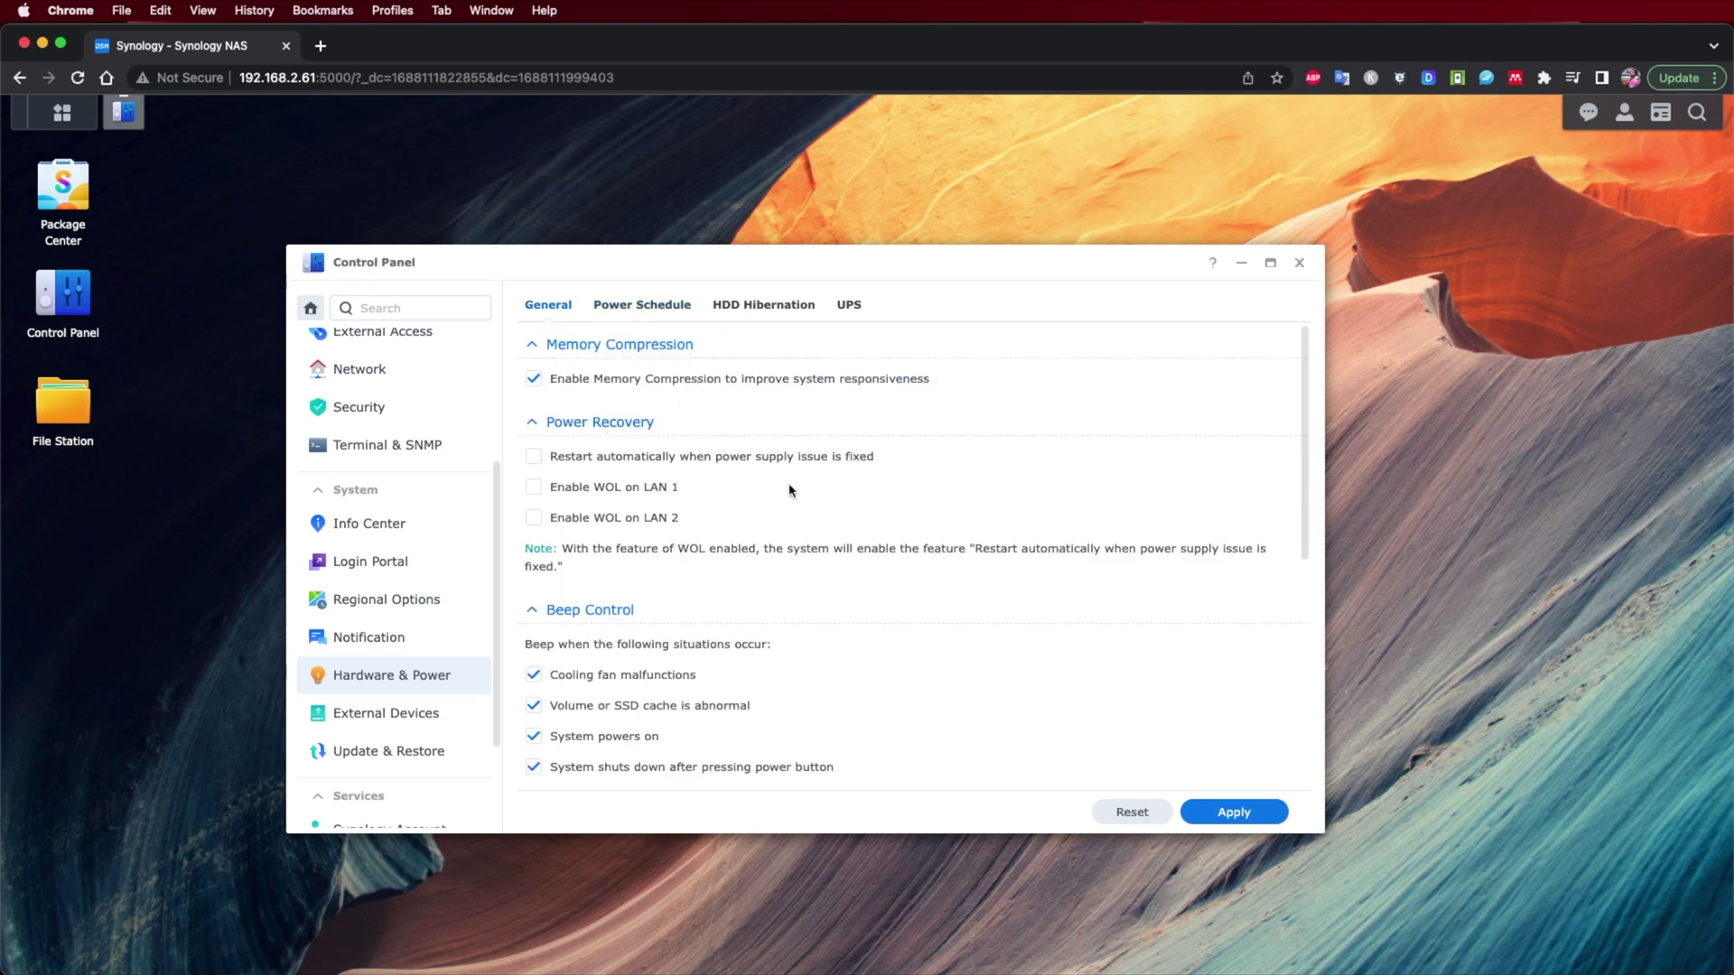
View External Devices and confirm Update & Restore shows DSM 7.2-64570 Update 1 as up-to-date
scroll(786, 506, "down", 5)
scroll(745, 542, "down", 5)
scroll(746, 542, "up", 3)
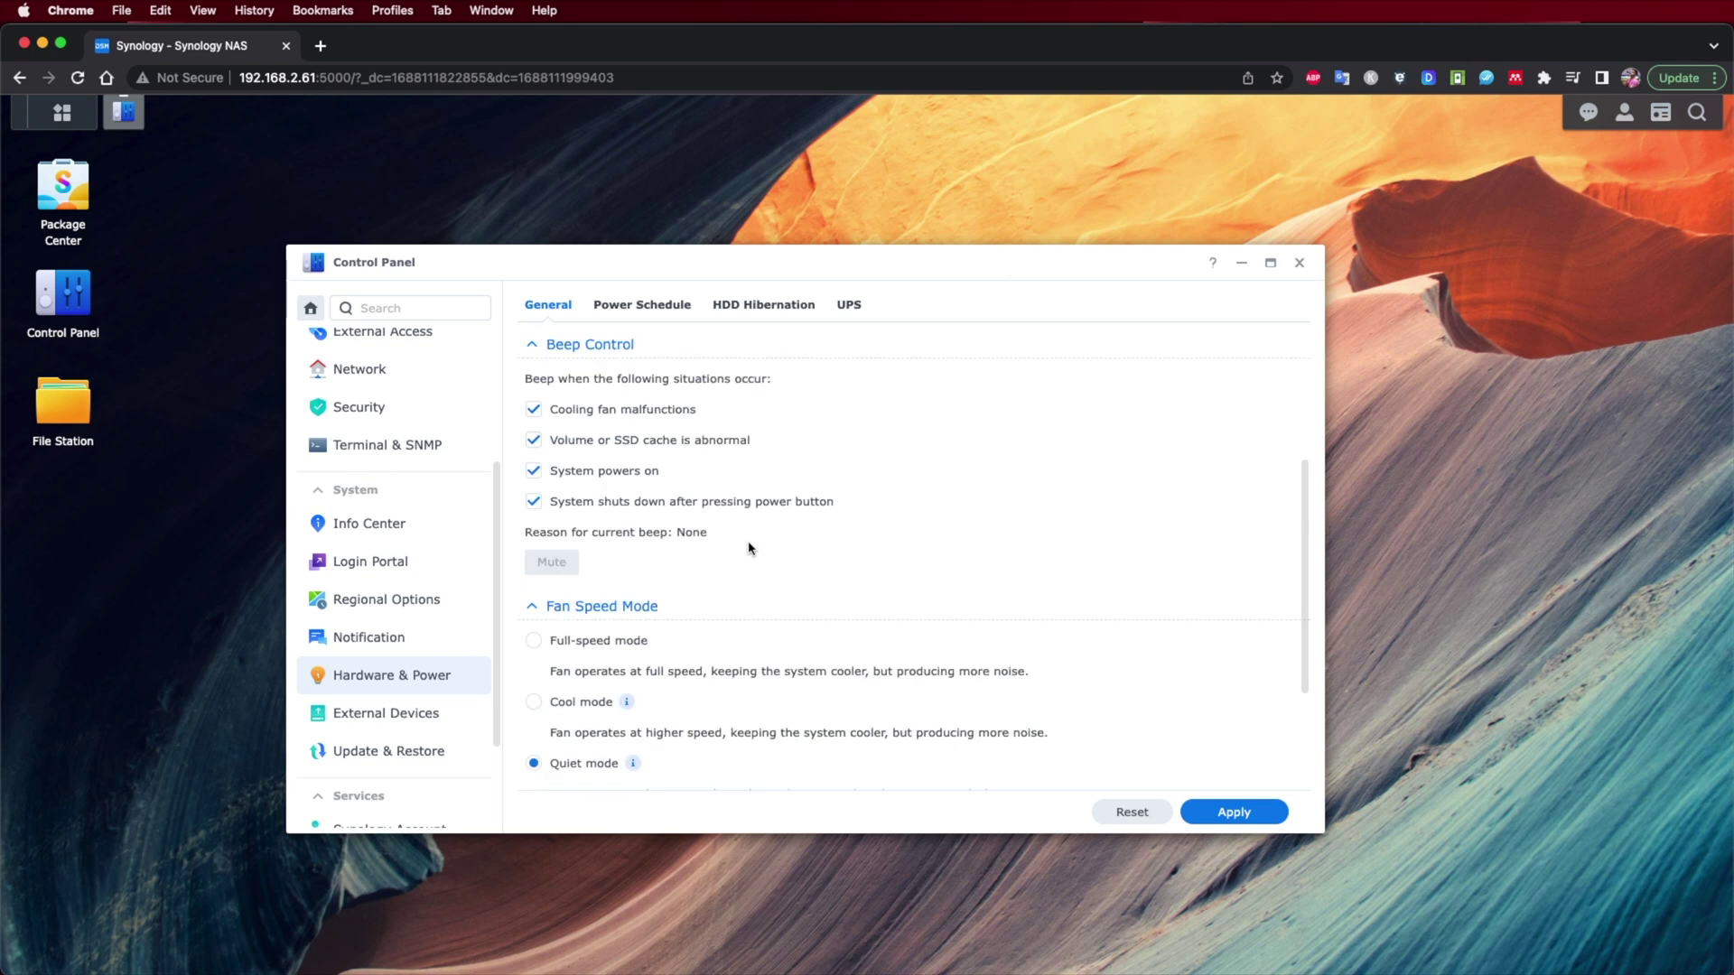
scroll(749, 546, "down", 3)
scroll(748, 546, "up", 8)
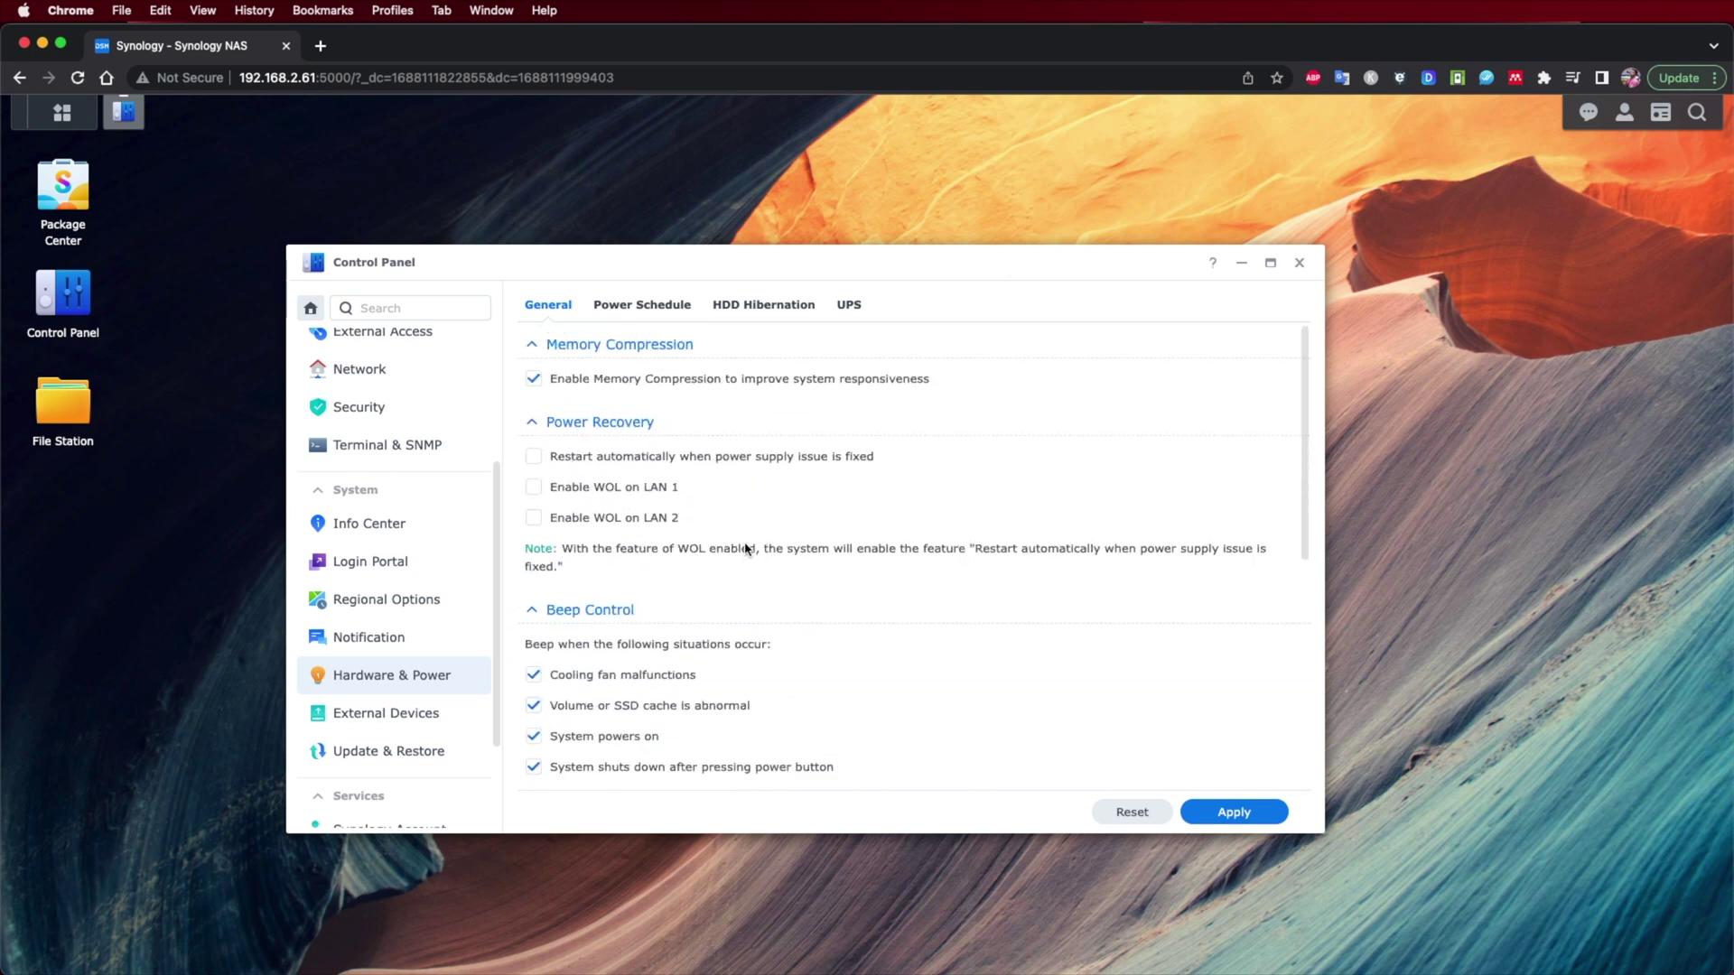
scroll(434, 650, "down", 3)
left_click(330, 578)
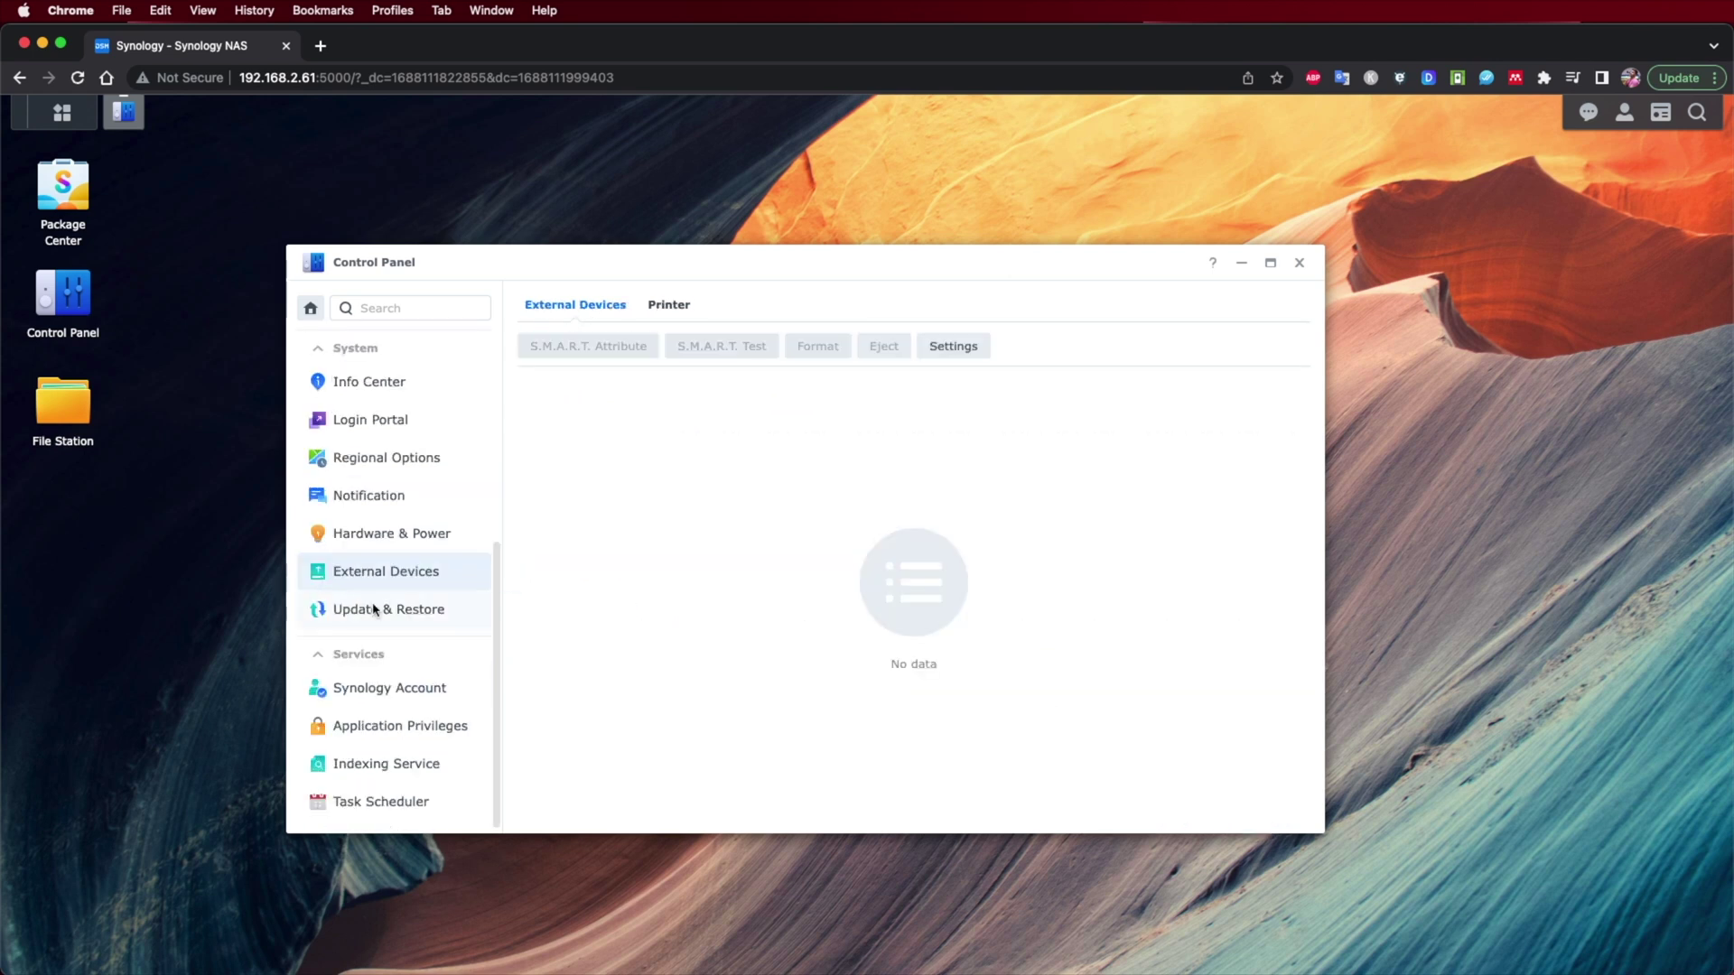
left_click(373, 610)
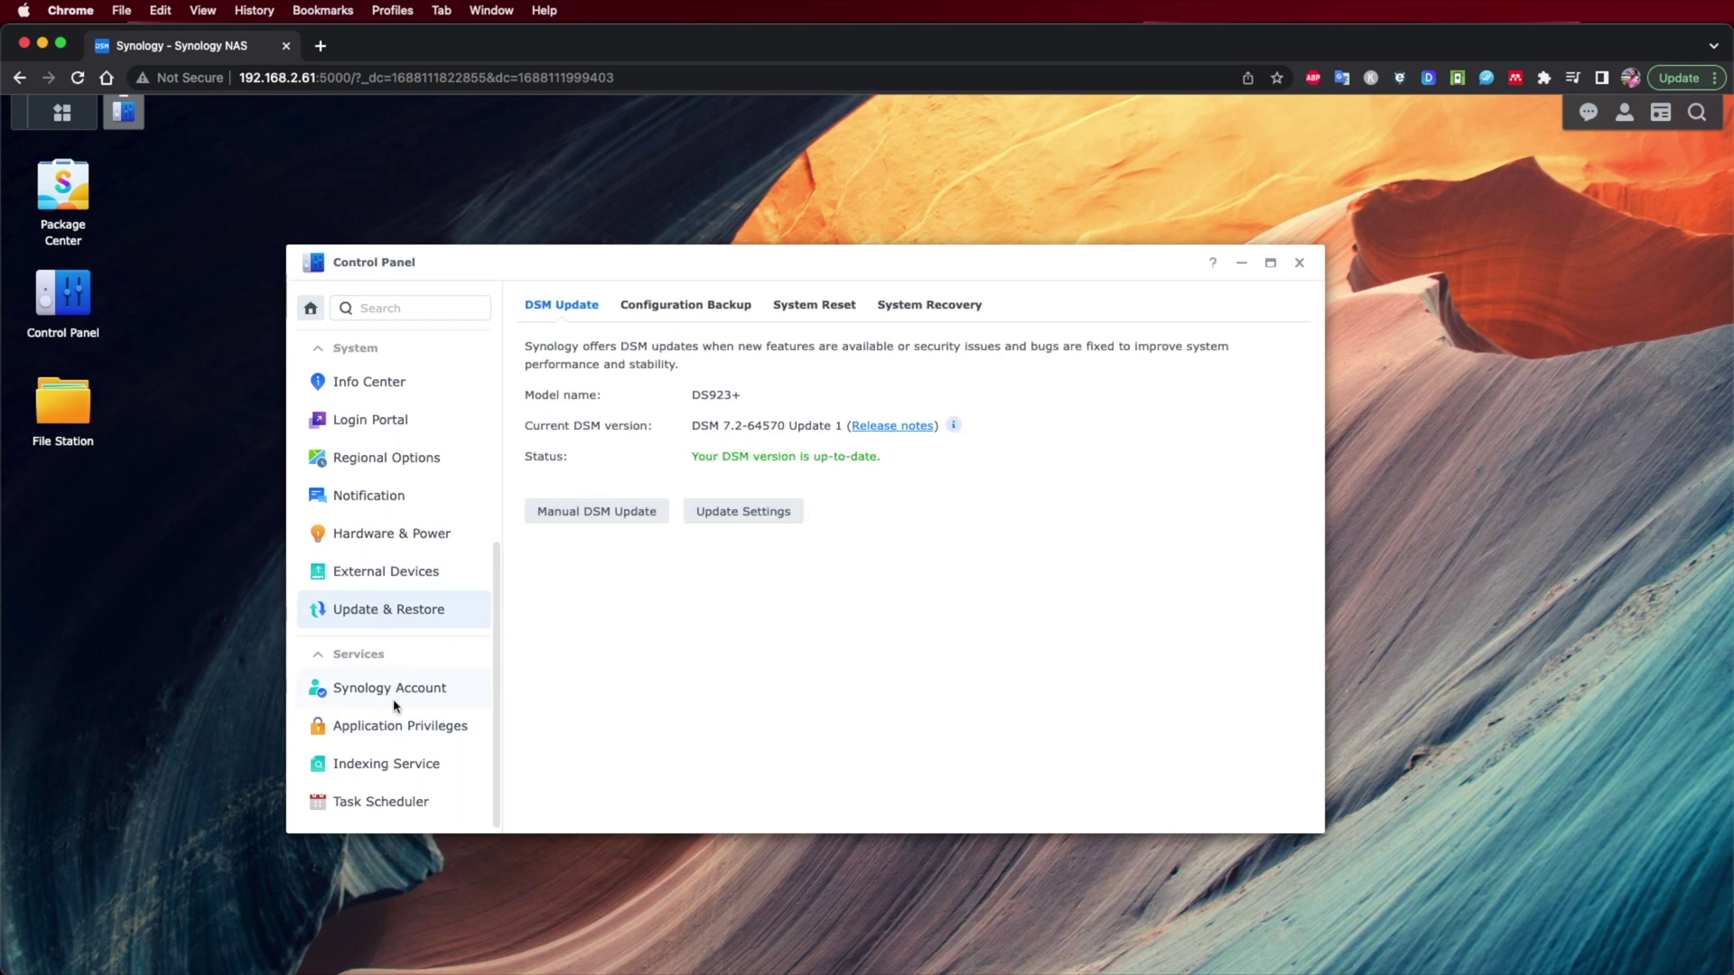
scroll(388, 718, "up", 5)
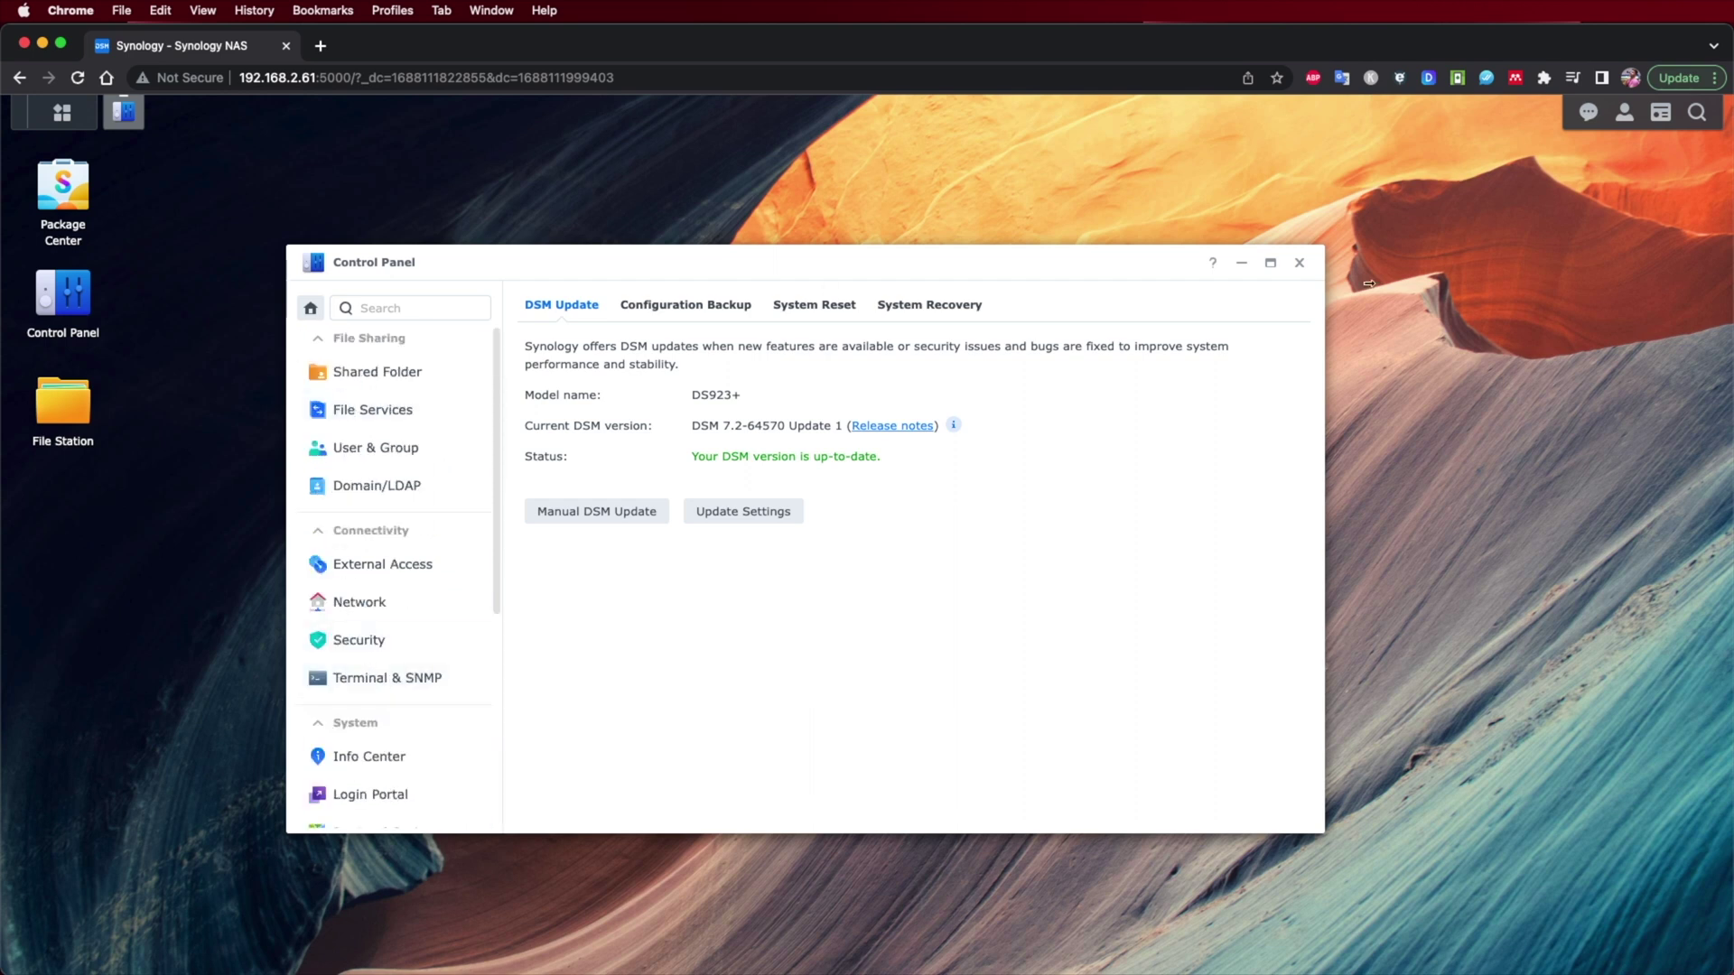
Close Control Panel, review running services' CPU and memory in Resource Monitor's Task Manager, then minimise it
left_click(1300, 263)
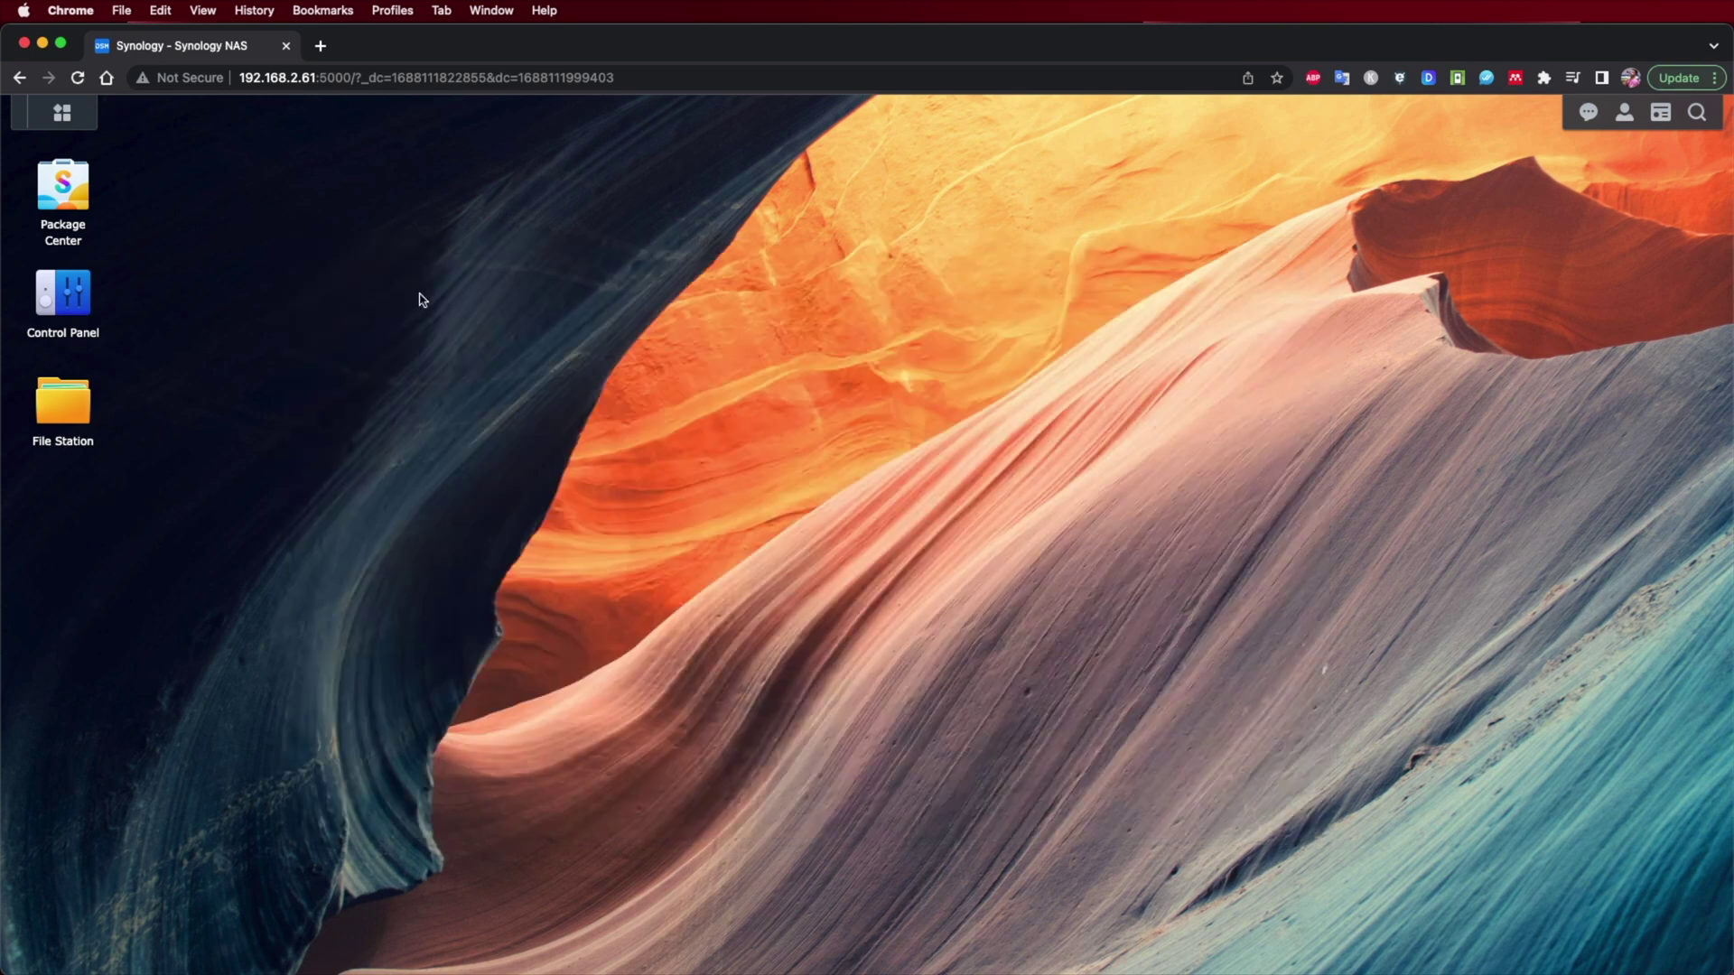
left_click(61, 112)
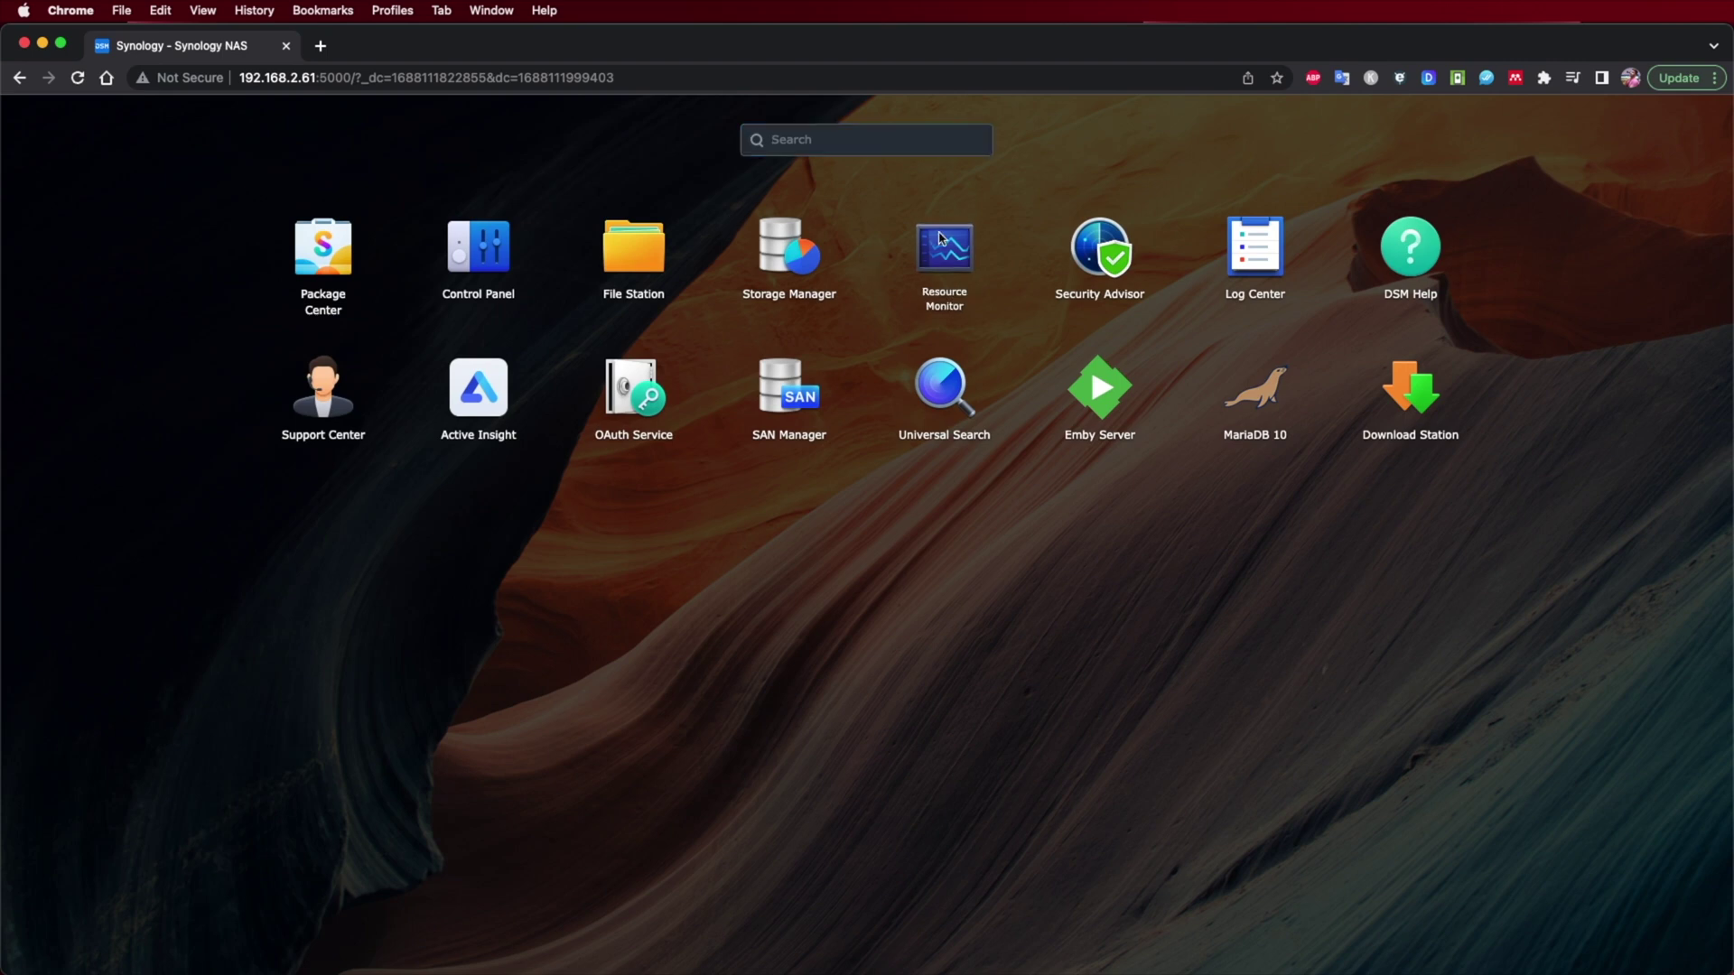
left_click(909, 251)
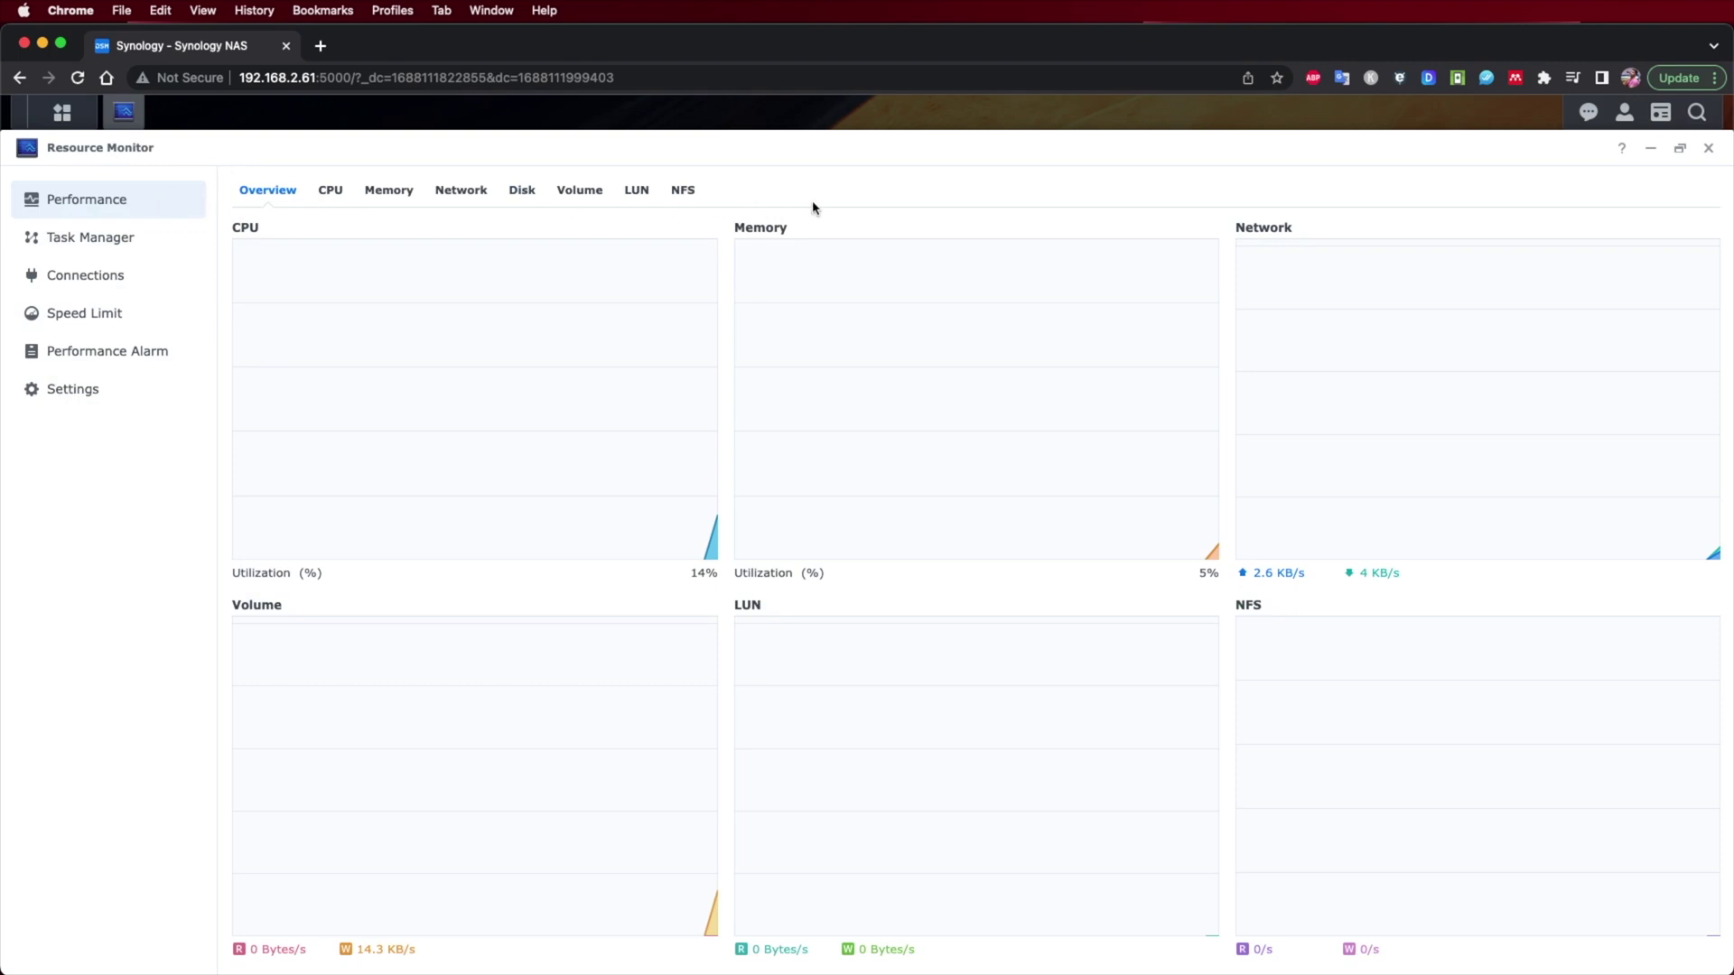
left_click(90, 238)
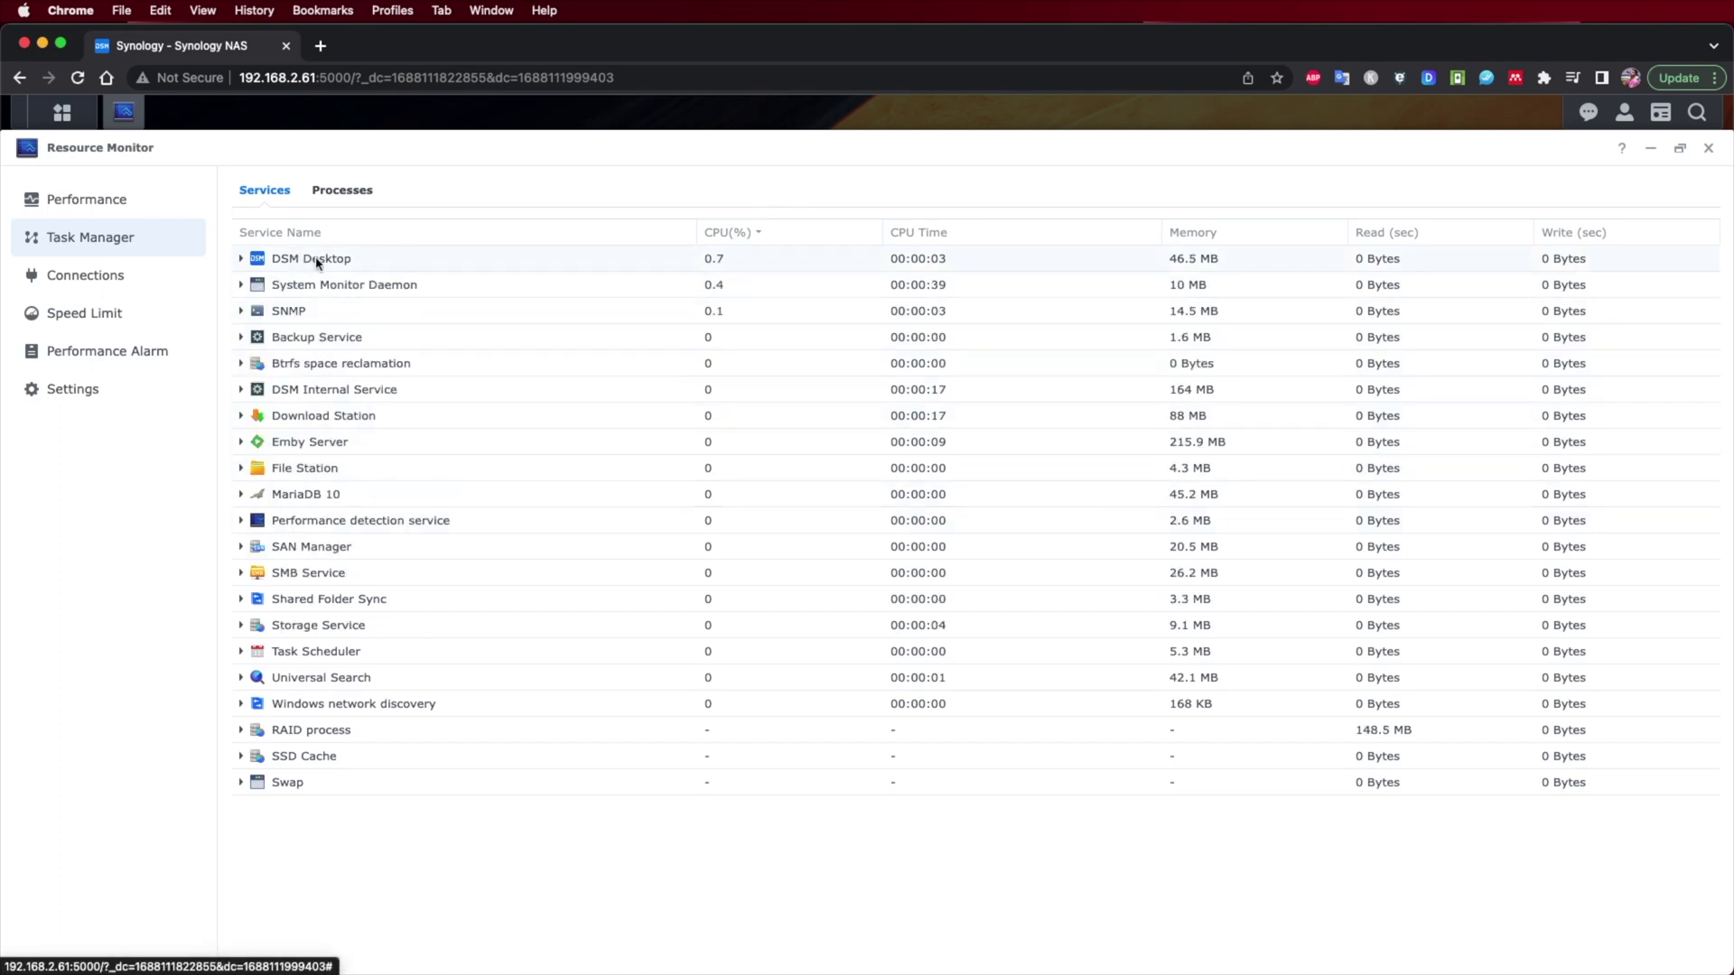
left_click(113, 116)
left_click(59, 114)
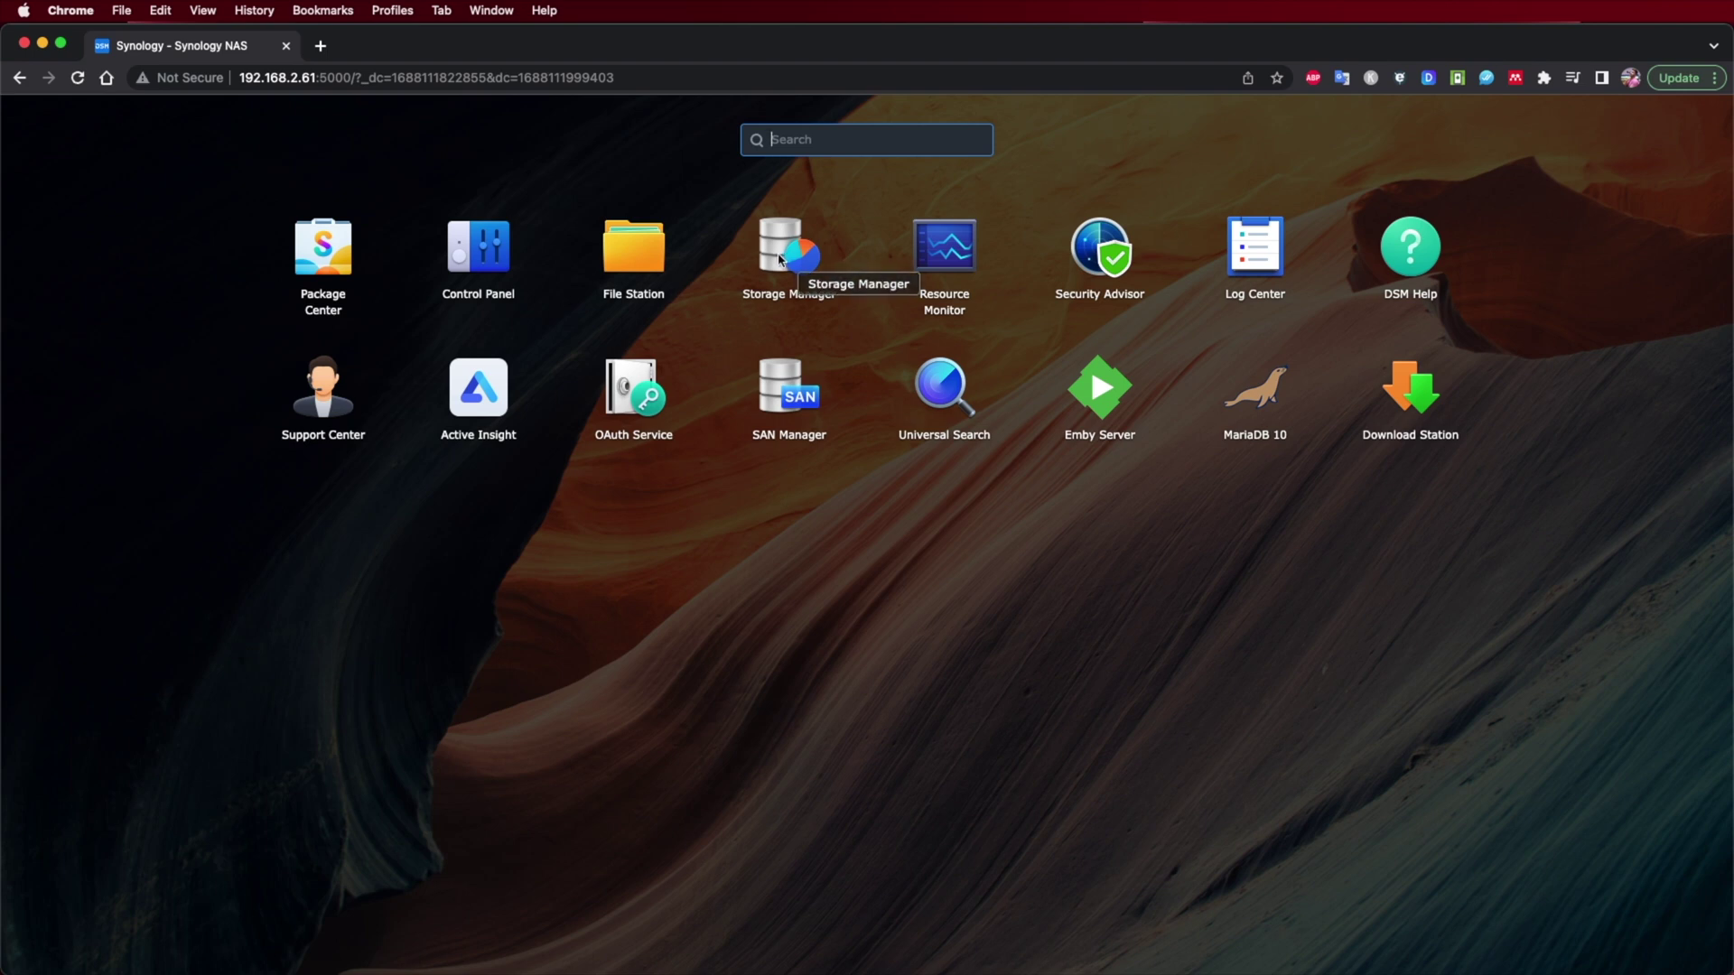
In File Station, start and cancel a plain folder, then start Create shared folder instead
left_click(645, 260)
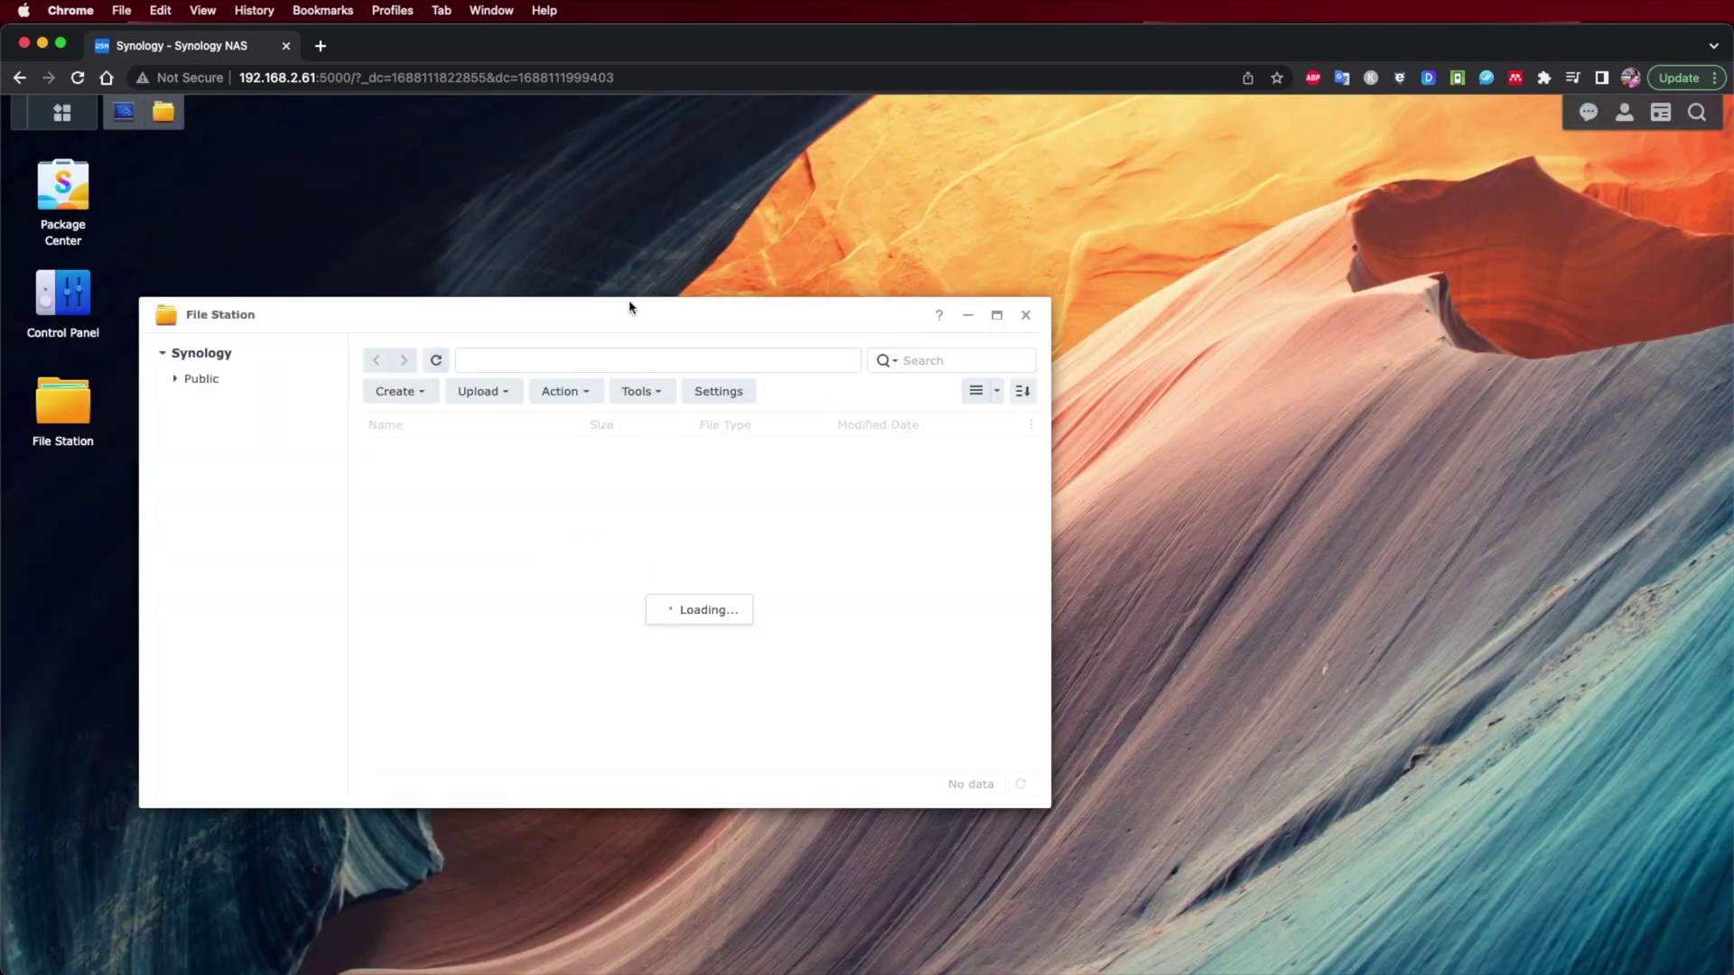
left_click_drag(403, 317, 649, 286)
left_click(652, 360)
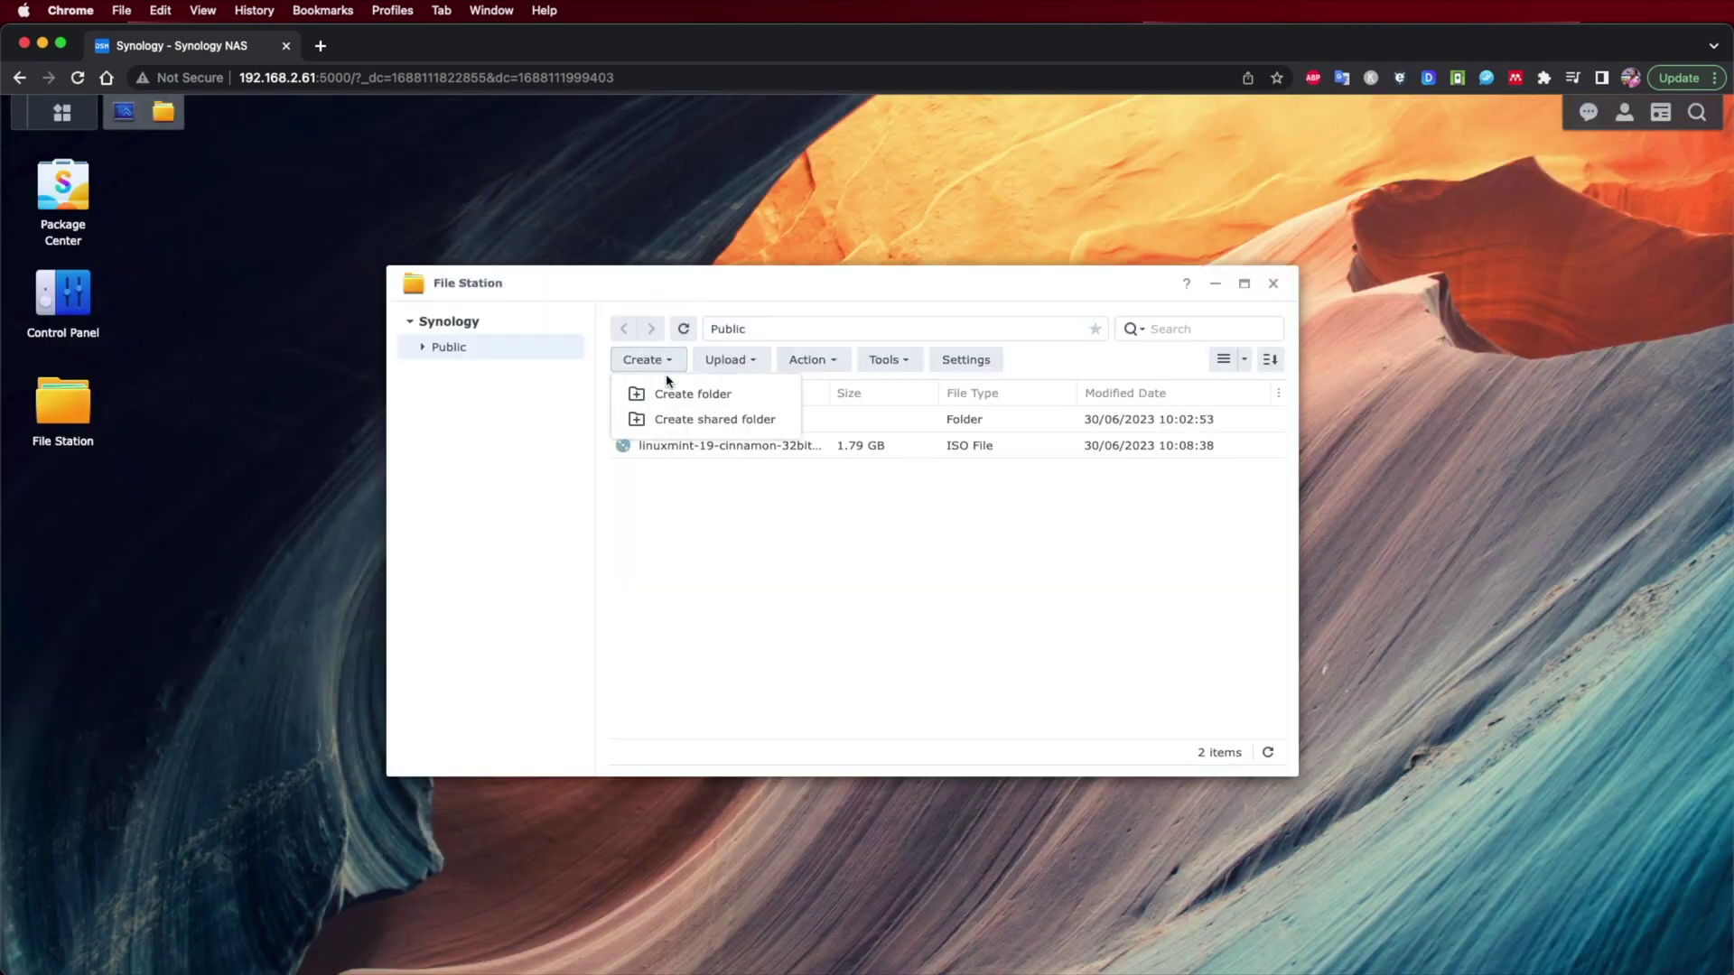
left_click(687, 394)
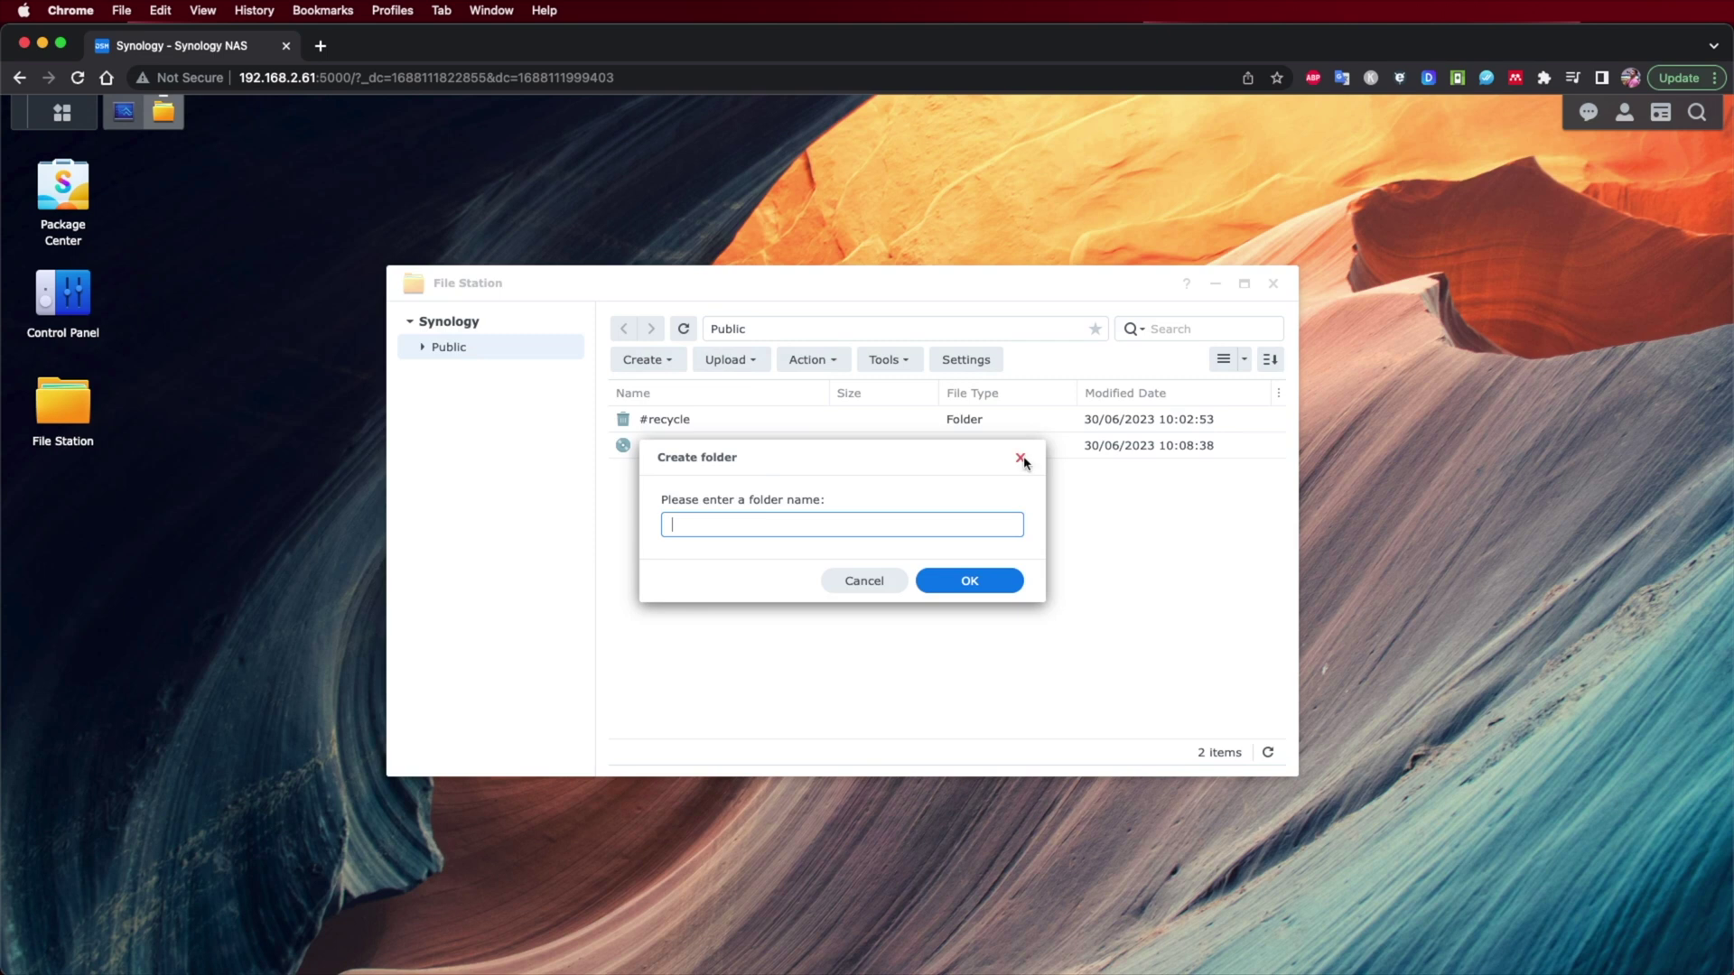
left_click(1021, 458)
left_click(666, 362)
left_click(714, 419)
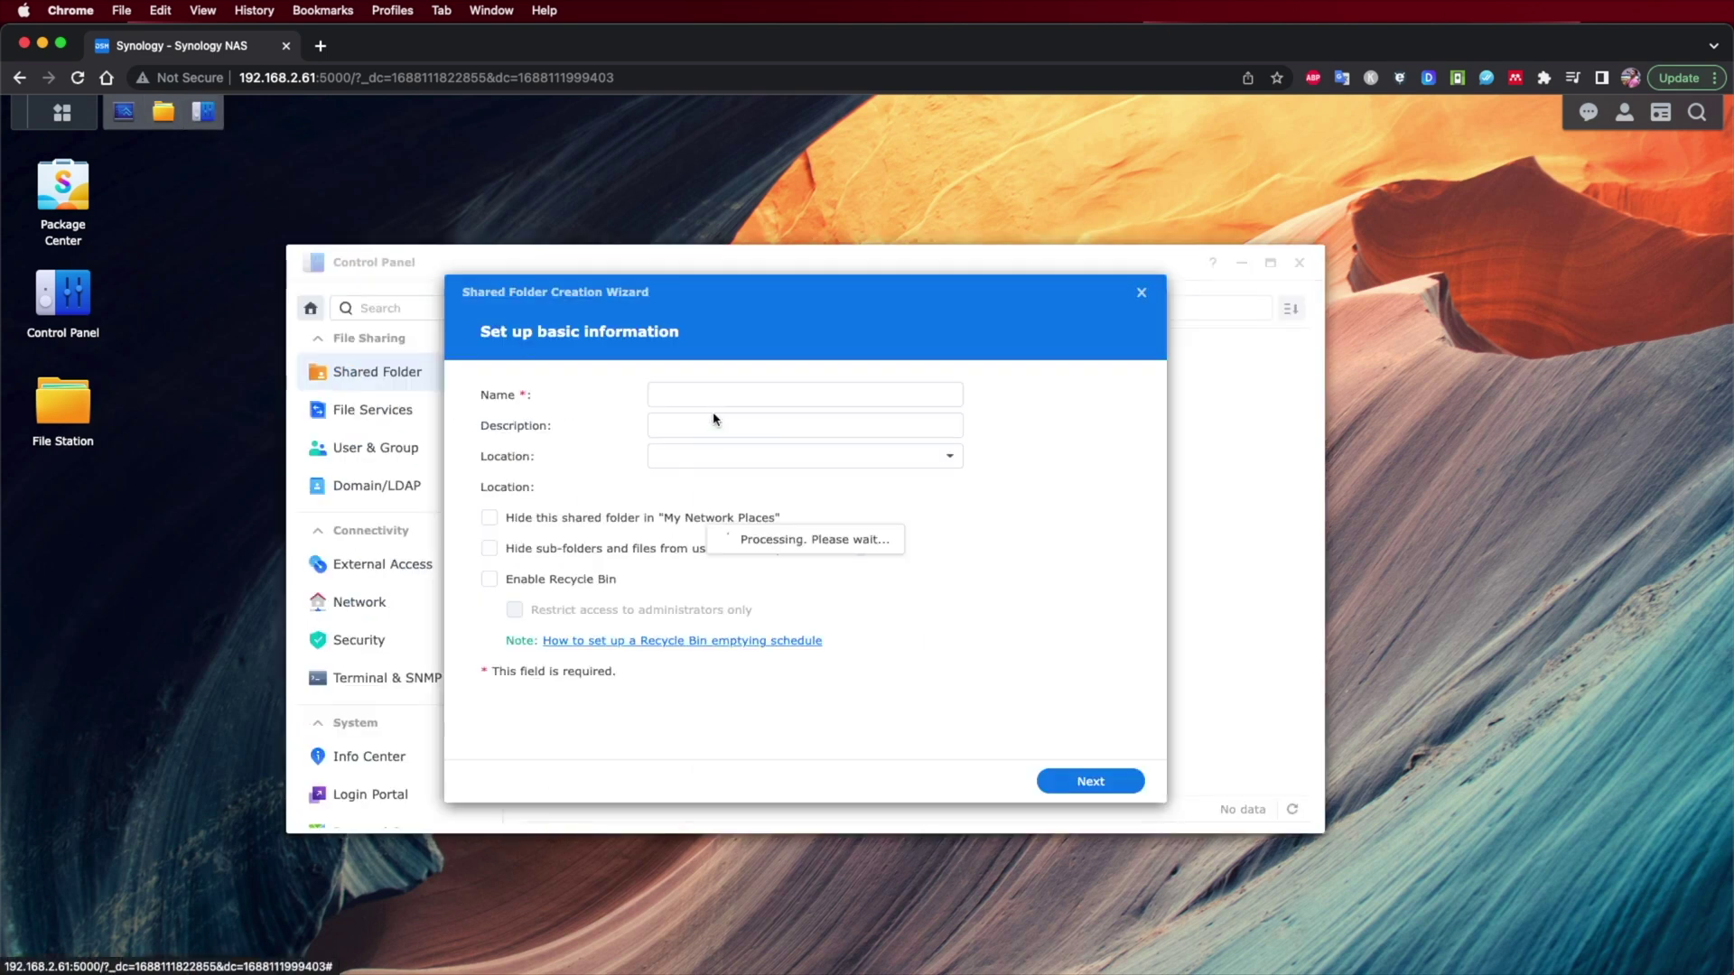
Name the new shared folder 'Media' and skip encryption
left_click(708, 397)
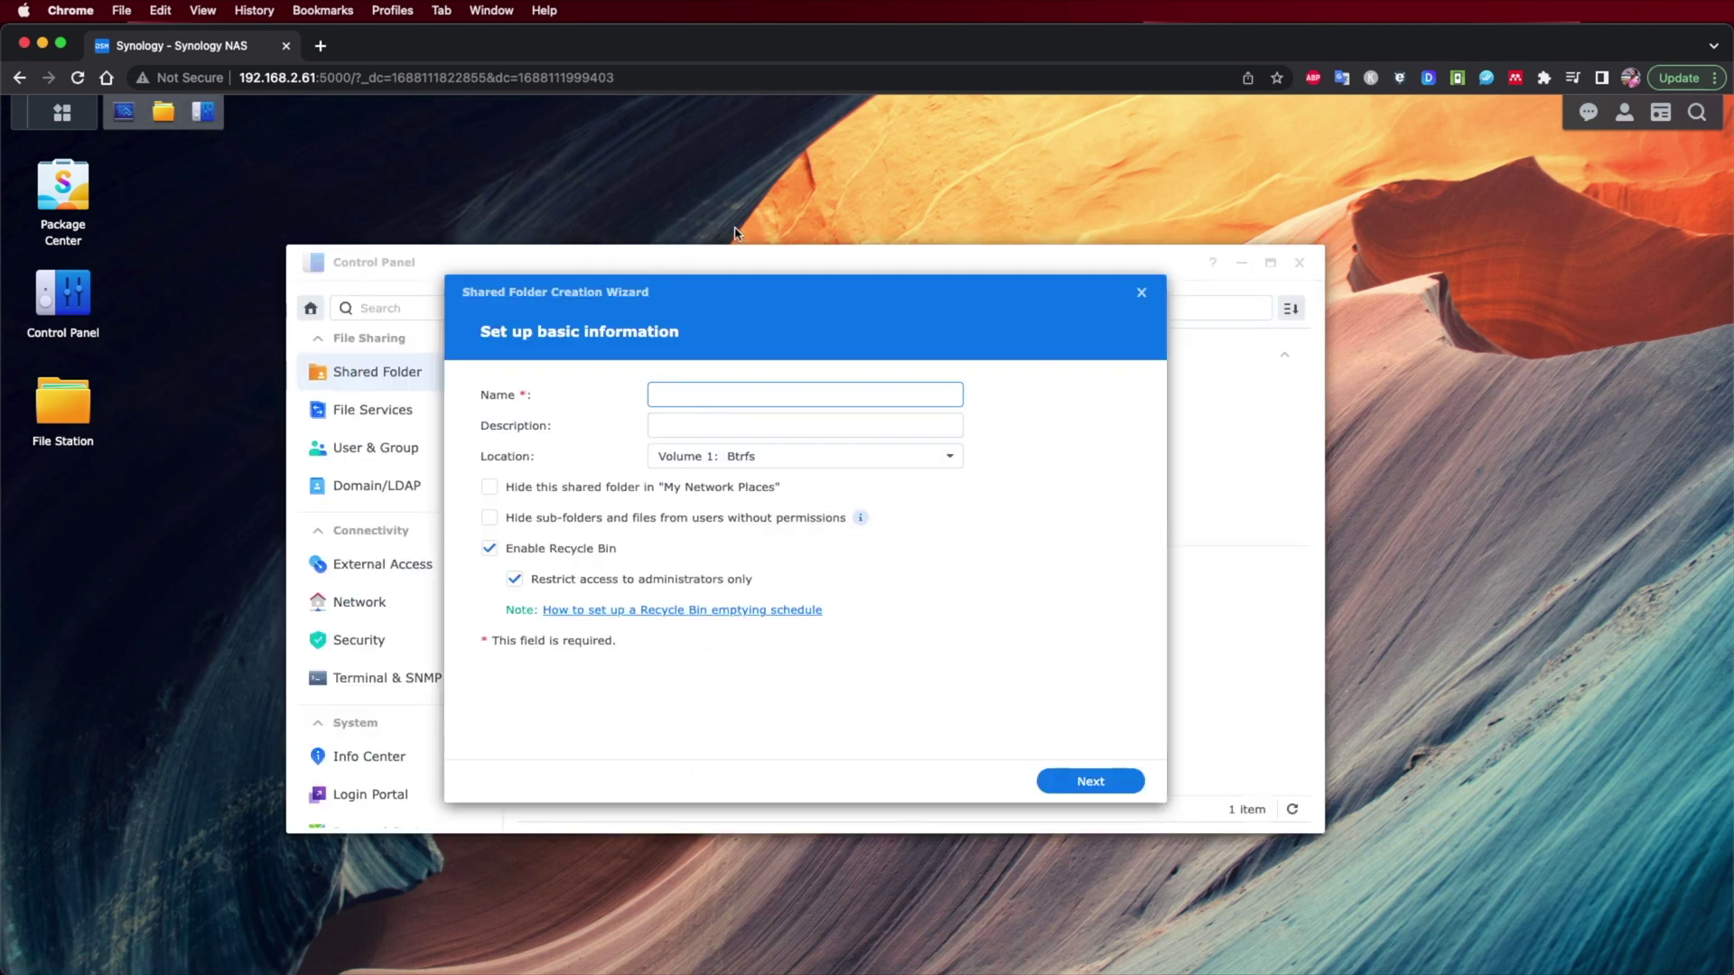
type("Media")
key("Return")
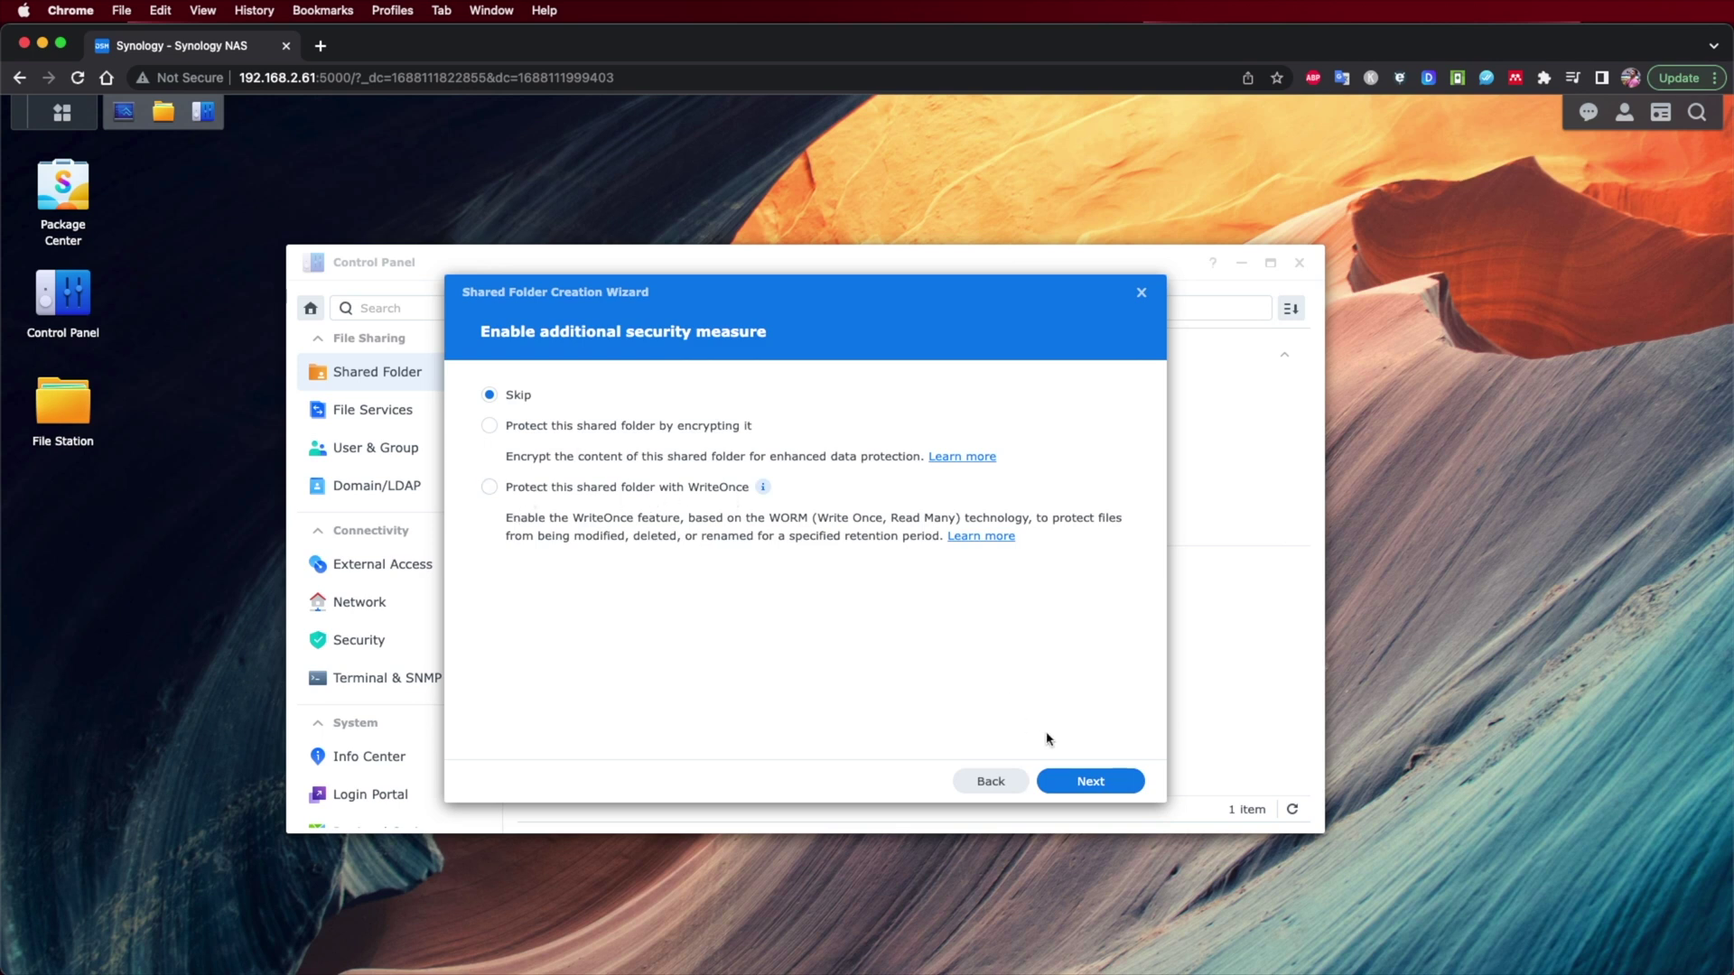
left_click(1087, 785)
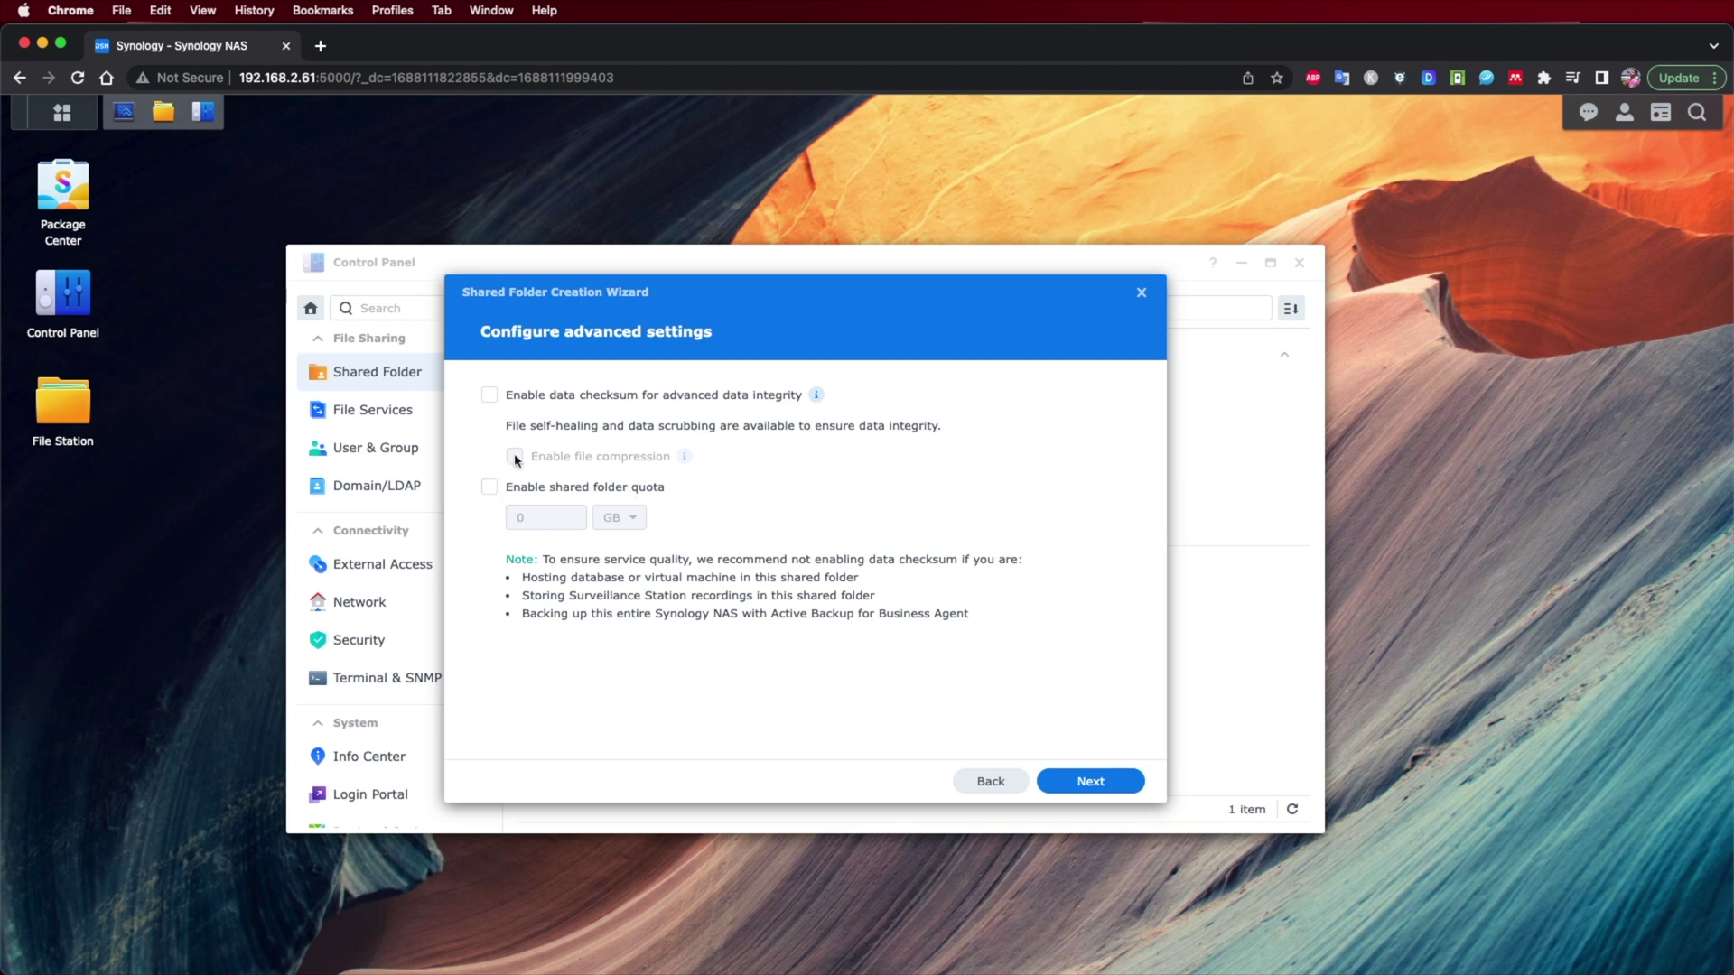
Enter a 25 GB quota, then switch the quota back off and continue to Confirm settings
left_click(490, 488)
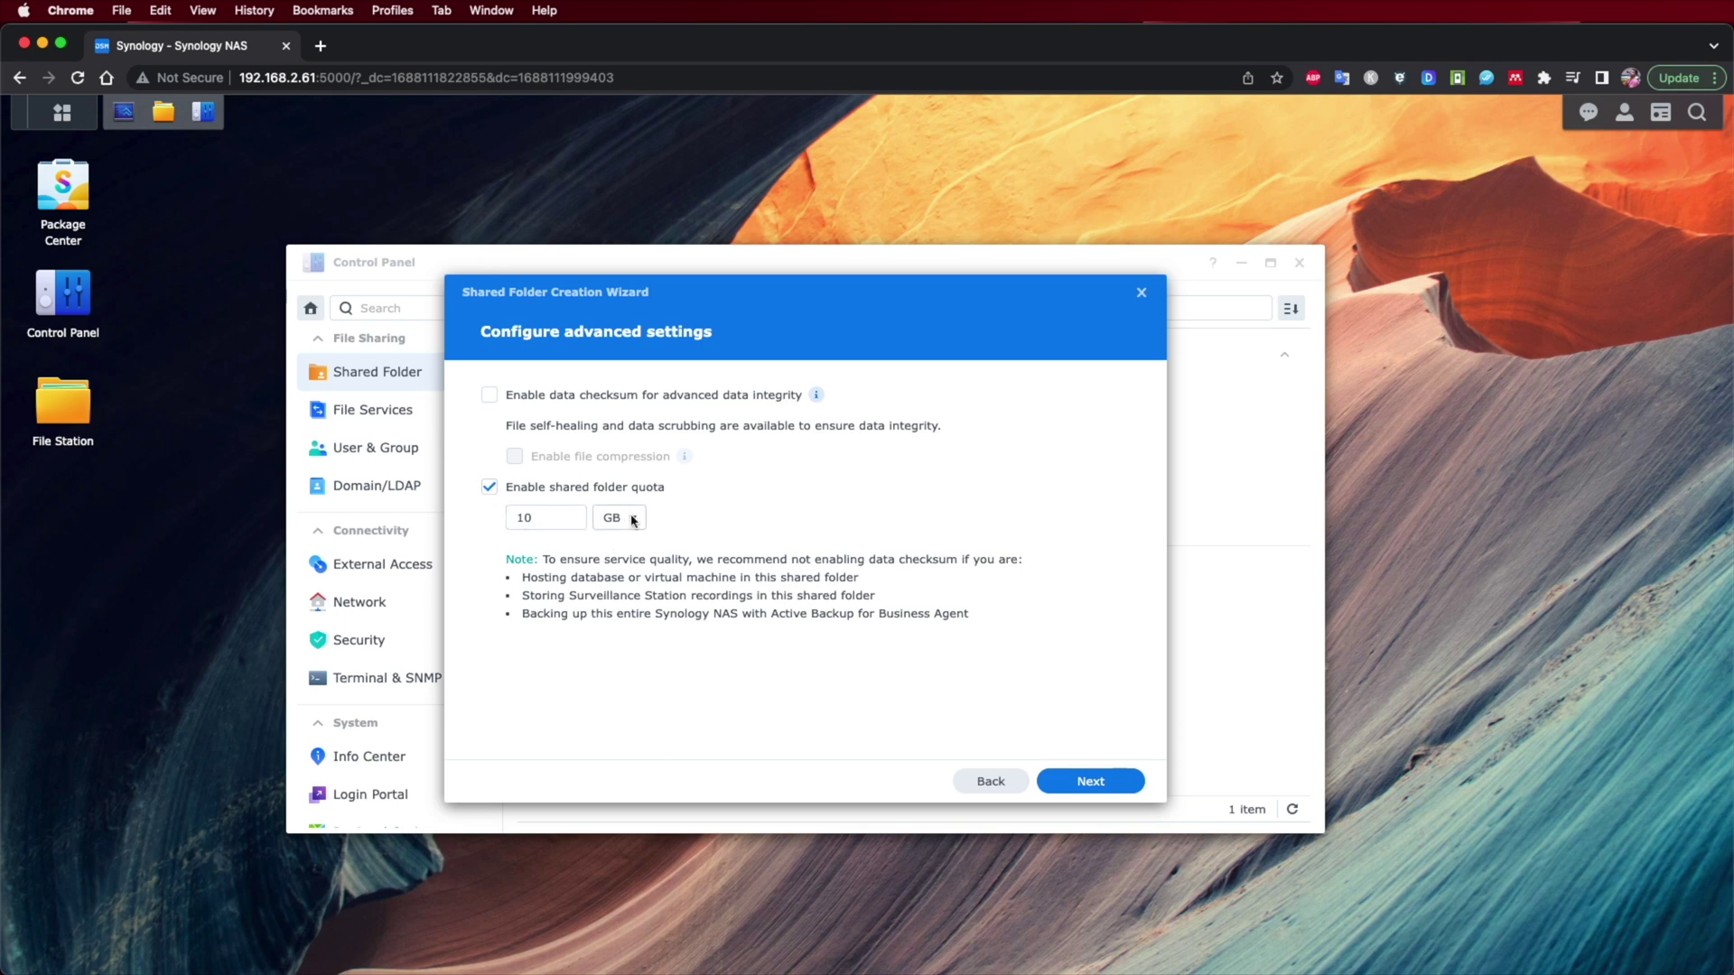
left_click_drag(547, 521, 483, 524)
type("25")
left_click(487, 488)
left_click(1094, 784)
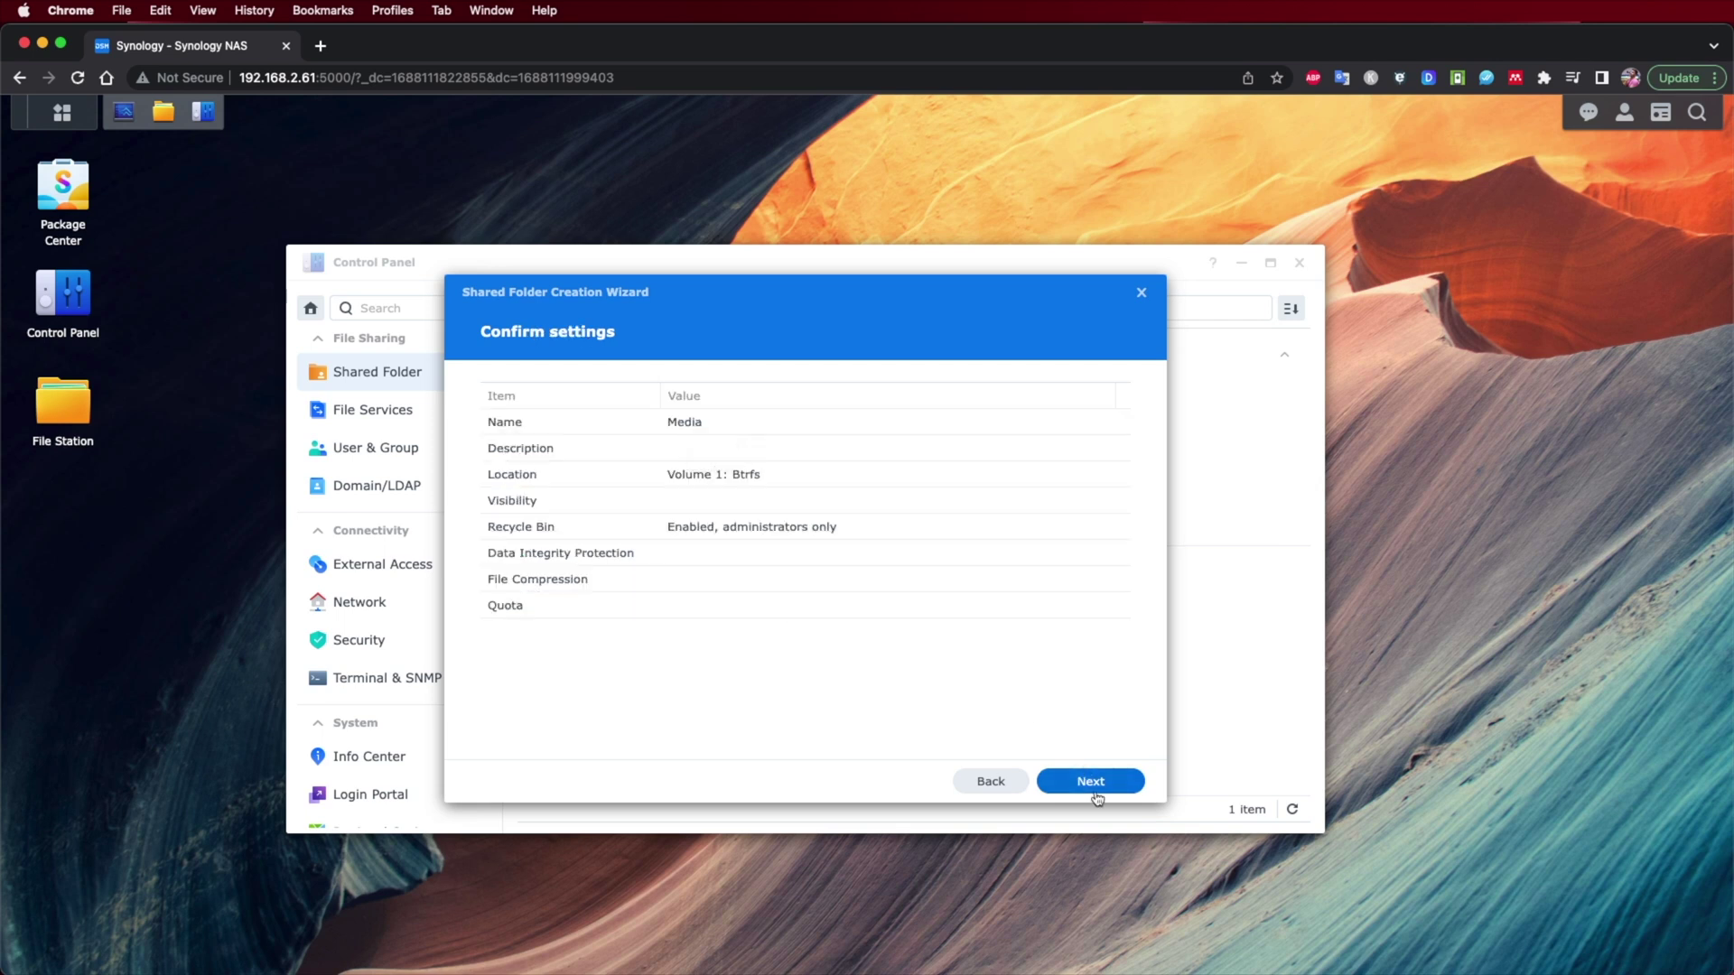
Accept the Media summary, grant guest Read/Write permission, and apply to create the folder
left_click(1095, 784)
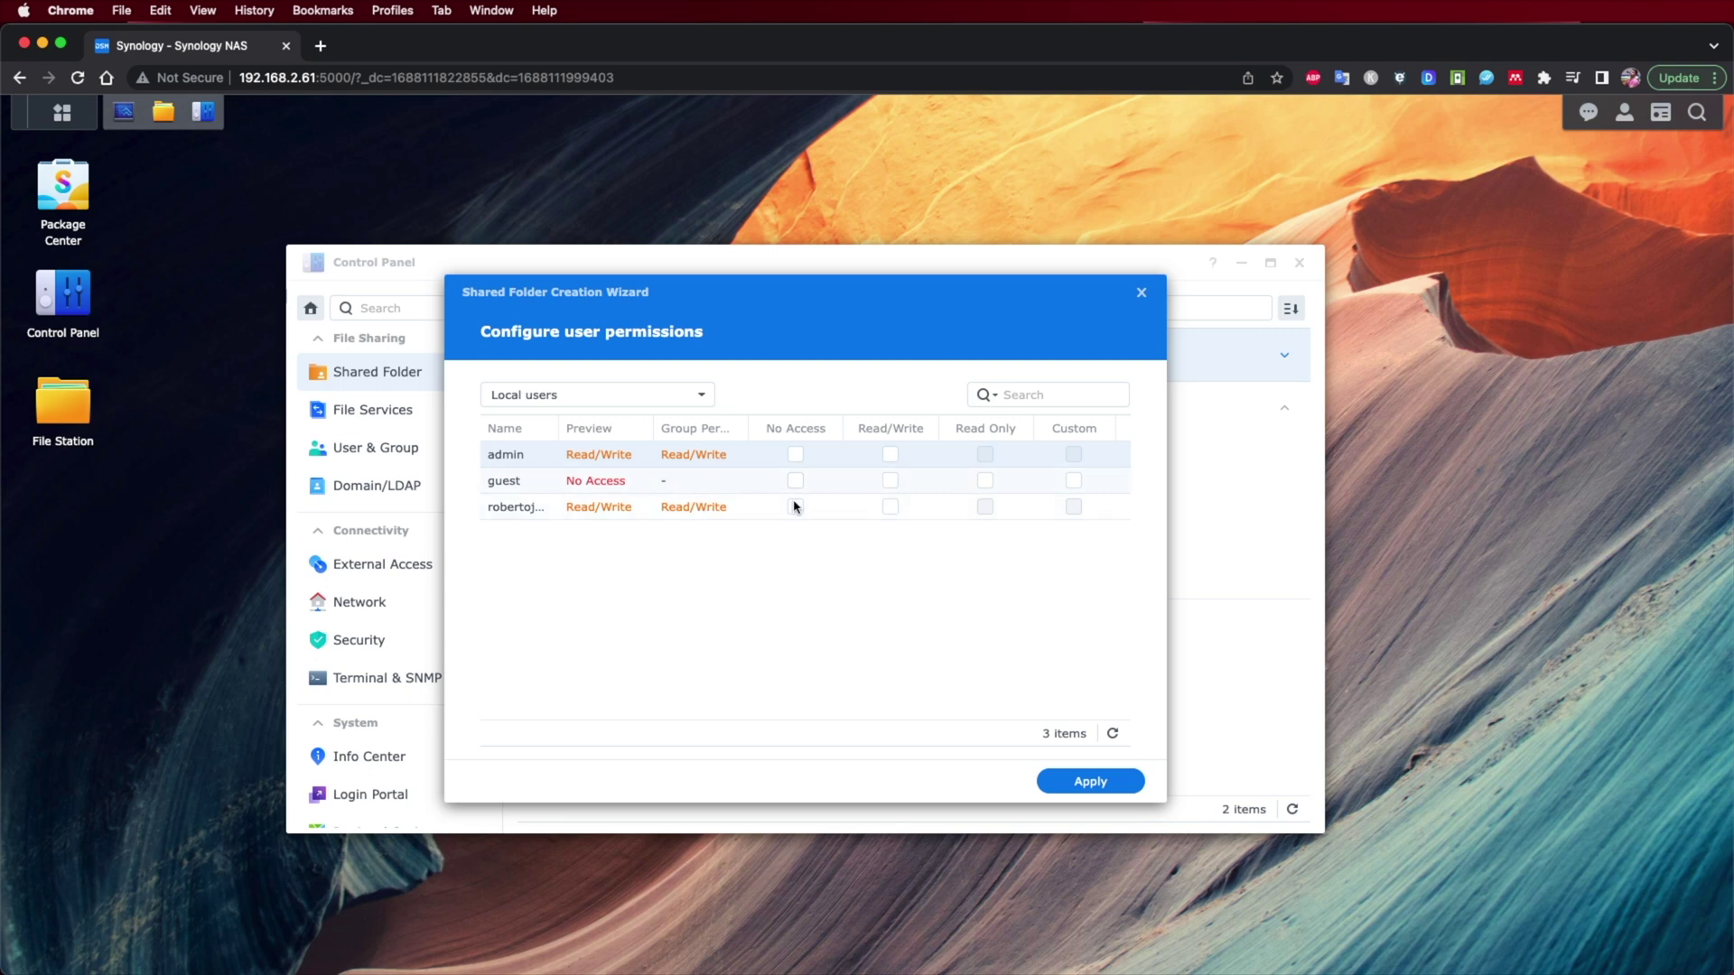
left_click(891, 483)
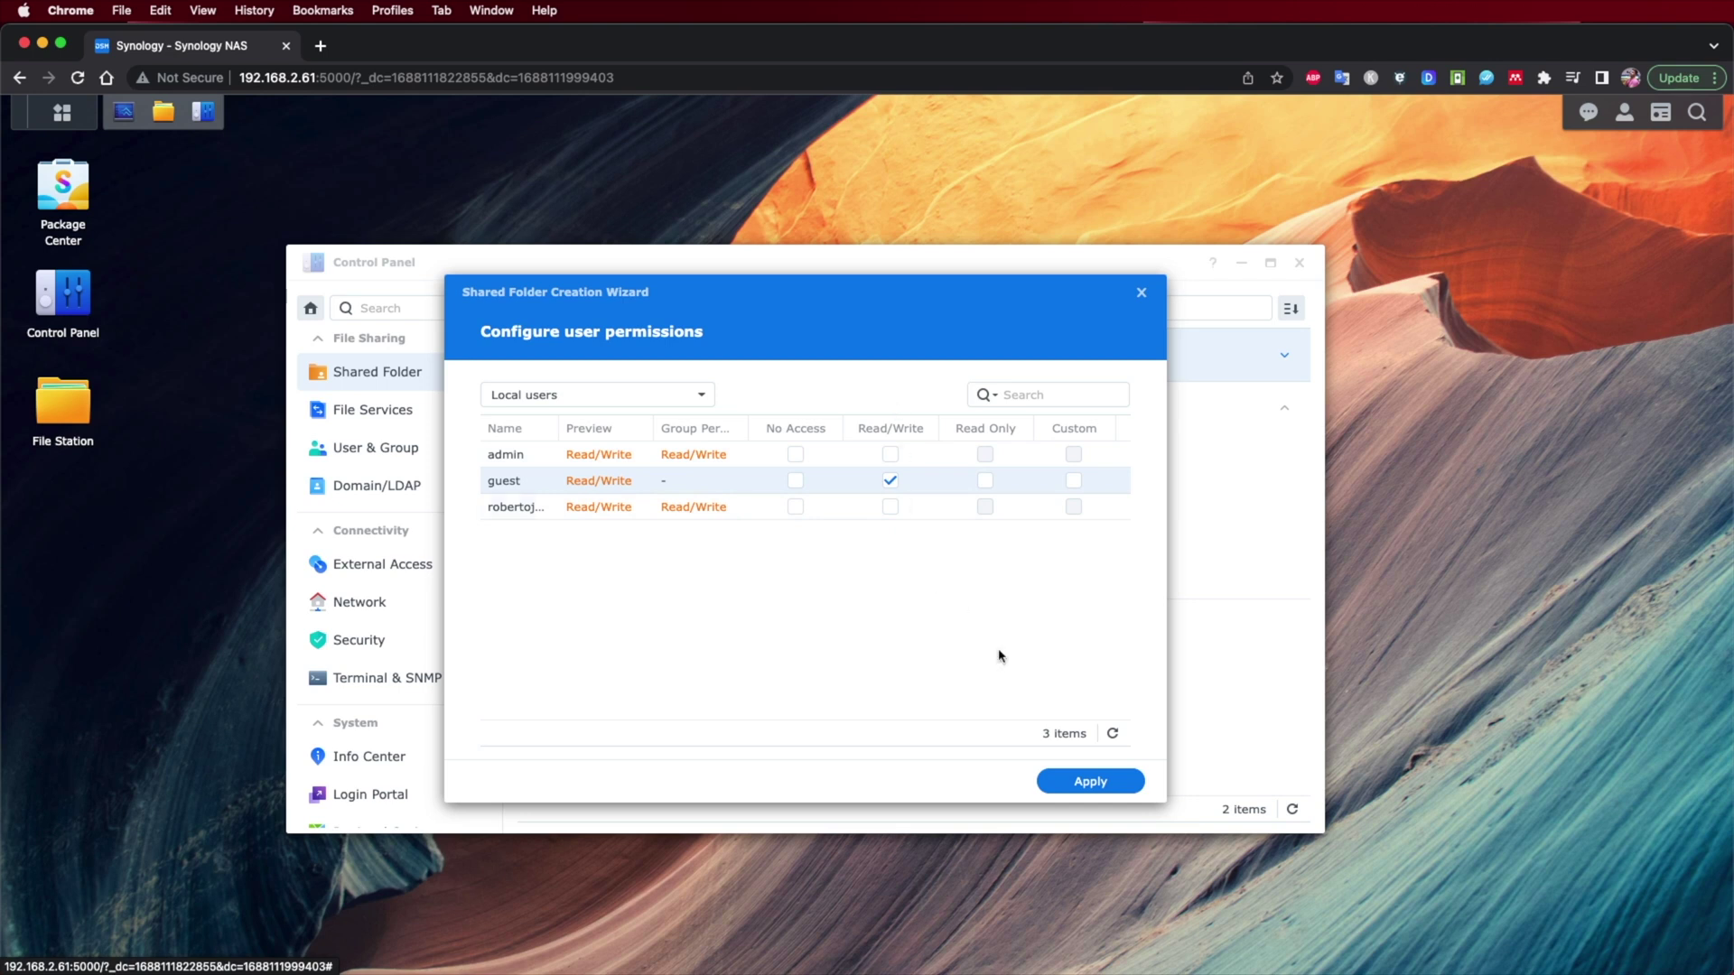
left_click(1091, 780)
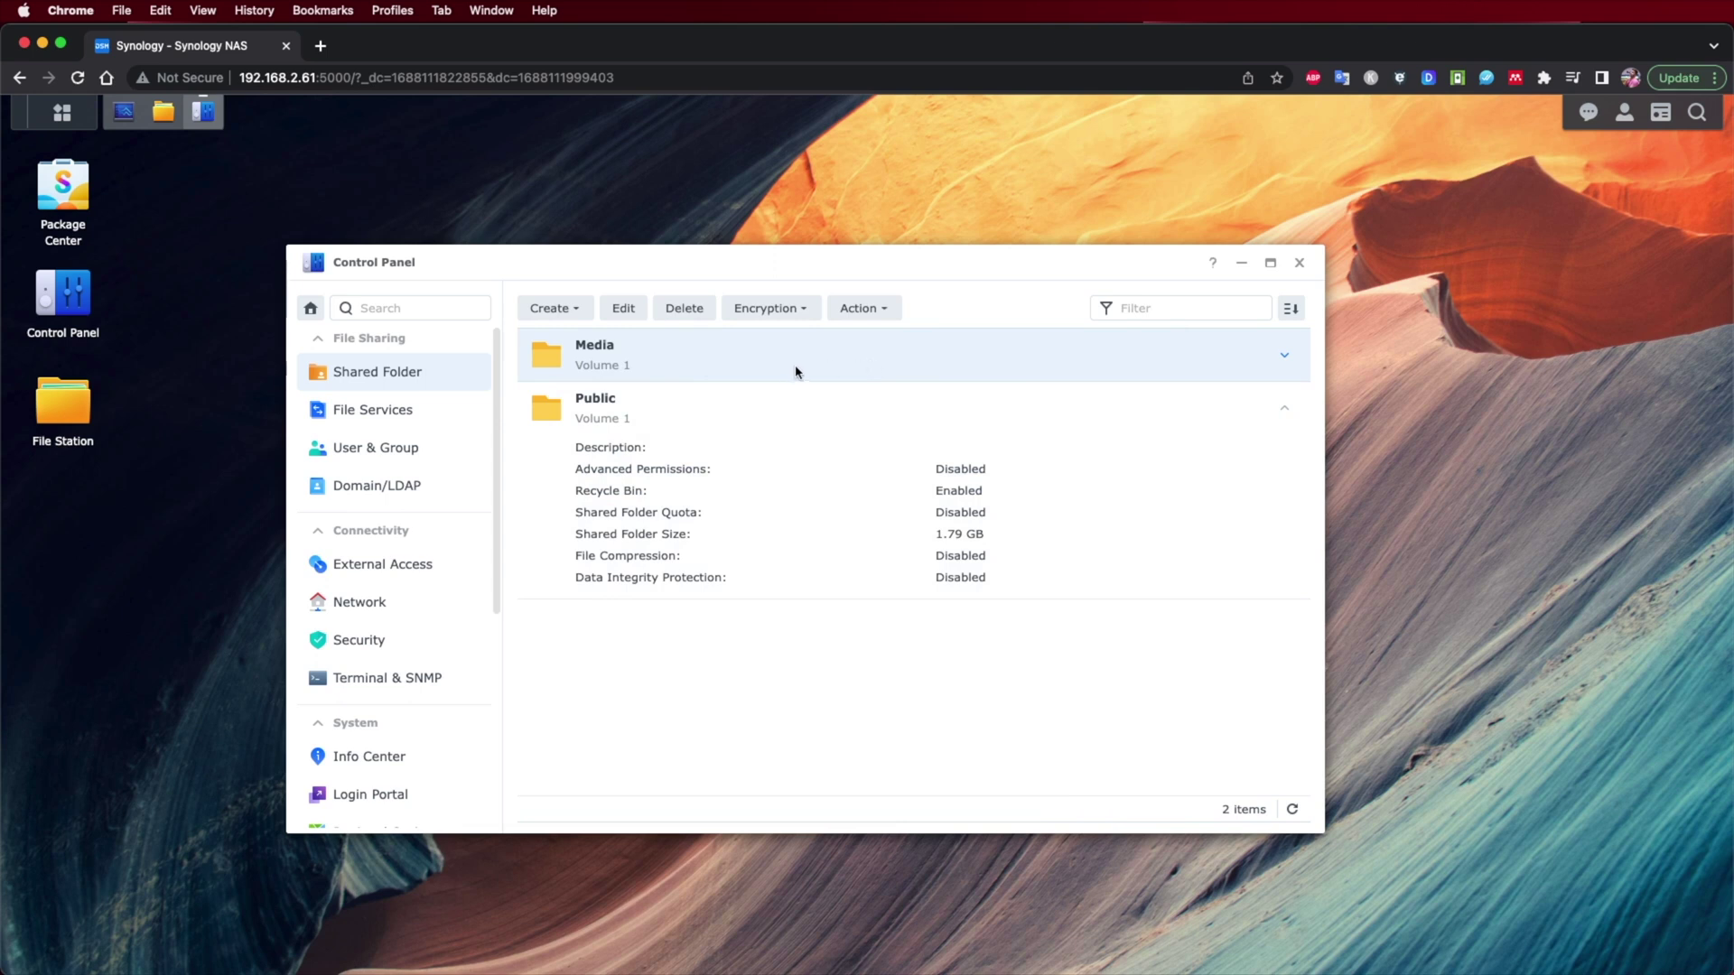
key("super+Tab")
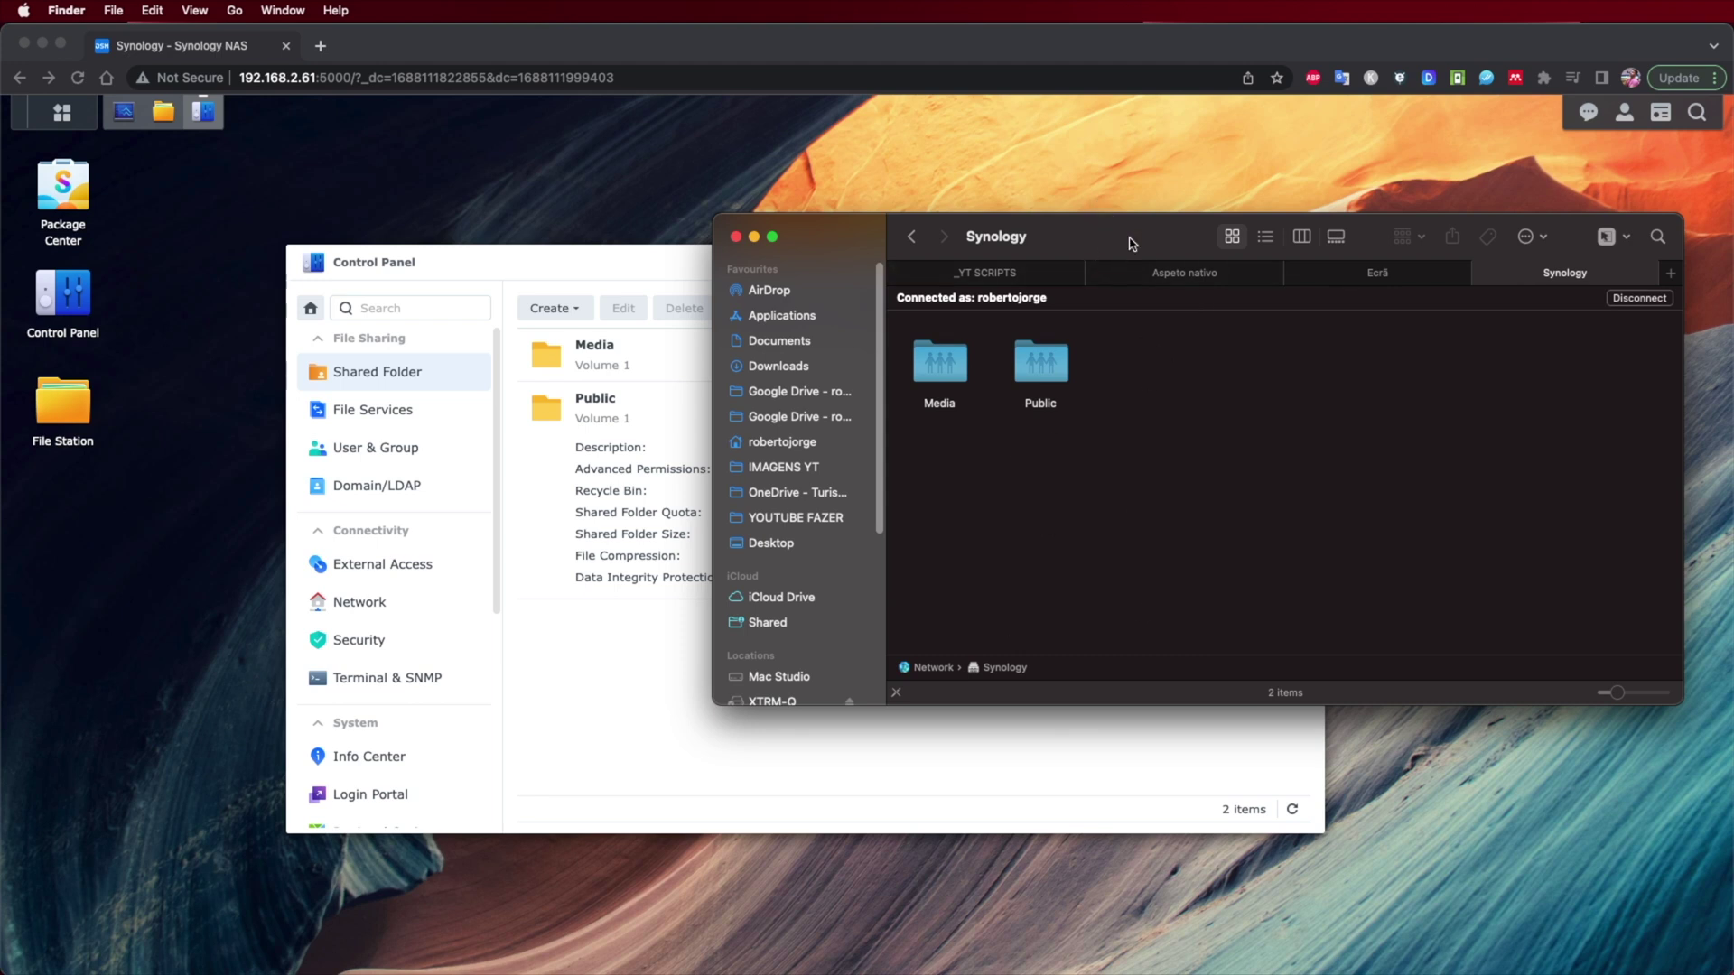
In Finder, browse into the Public share (linuxmint ISO) and the Media share, returning to the share list
left_click_drag(1126, 240, 1108, 255)
double_click(1025, 379)
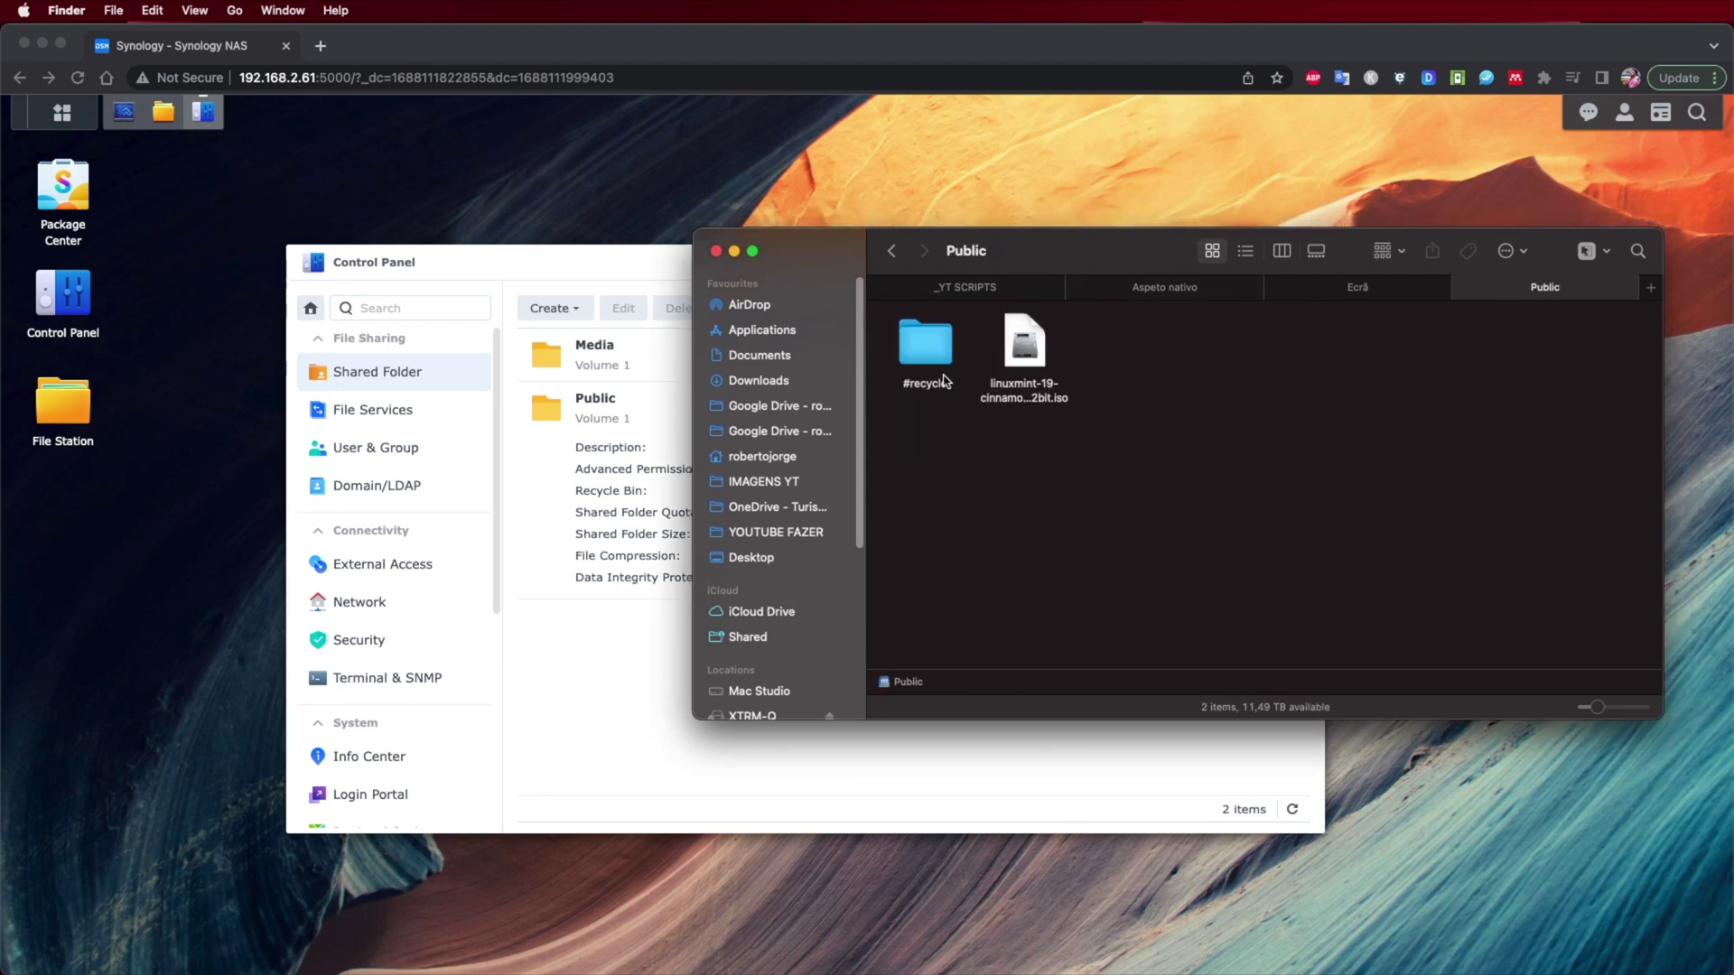
left_click(1029, 348)
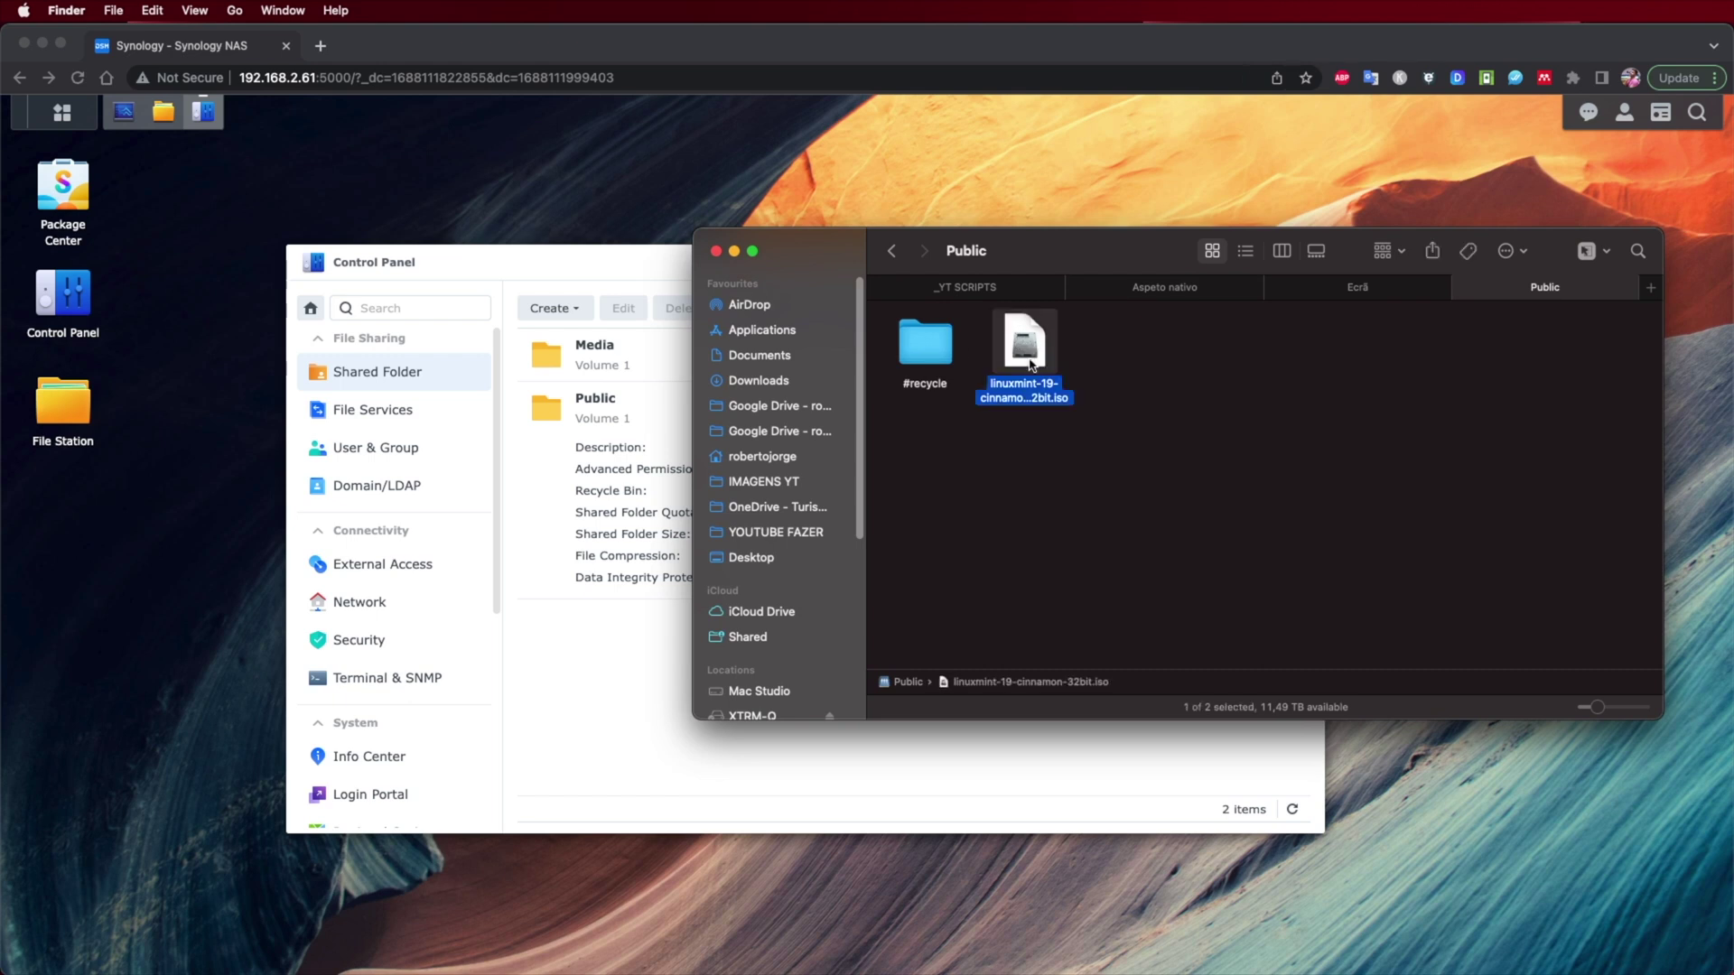
left_click(892, 251)
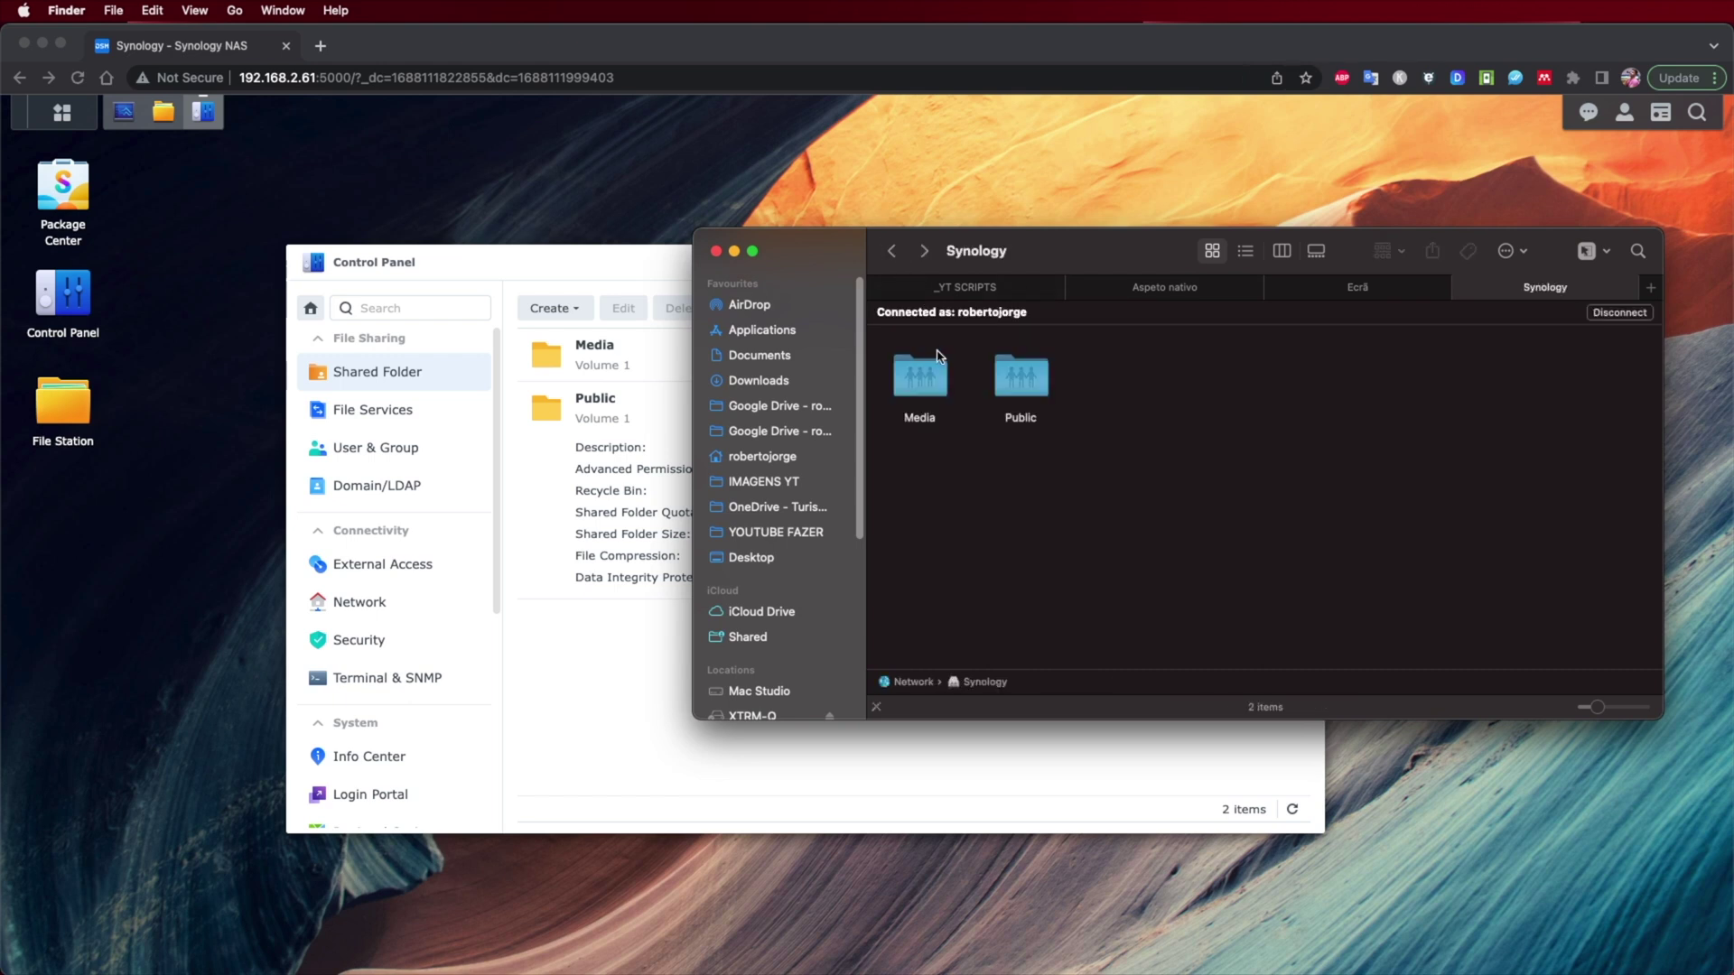
left_click(923, 374)
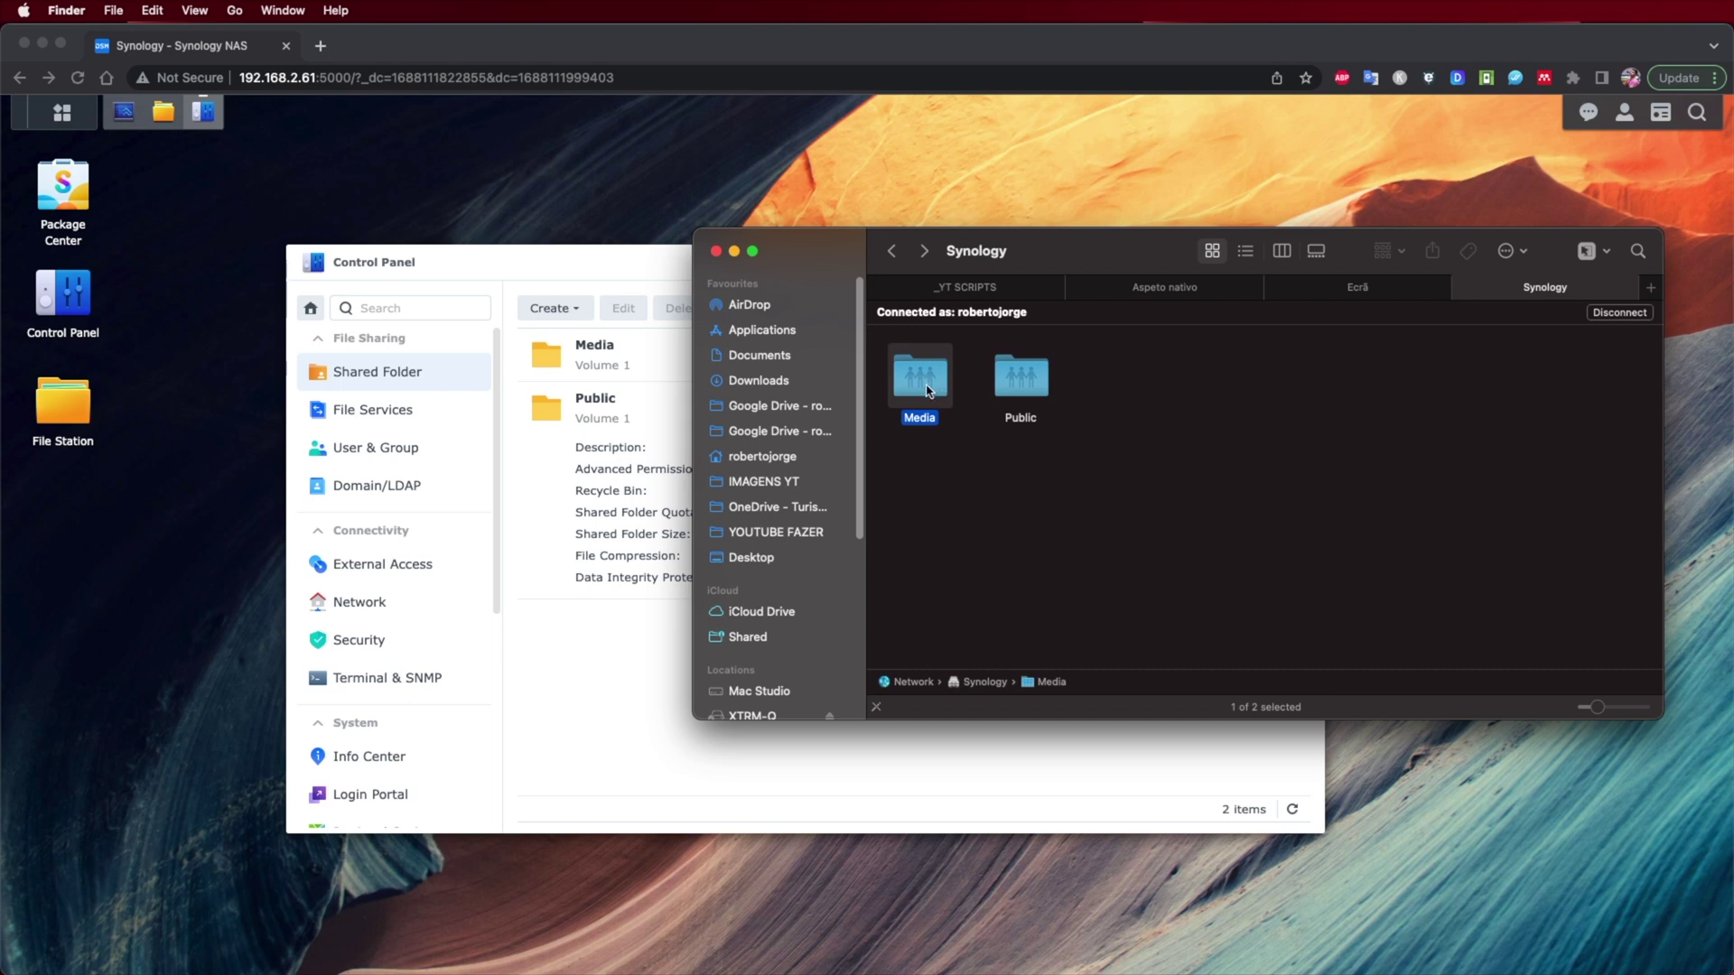
double_click(917, 381)
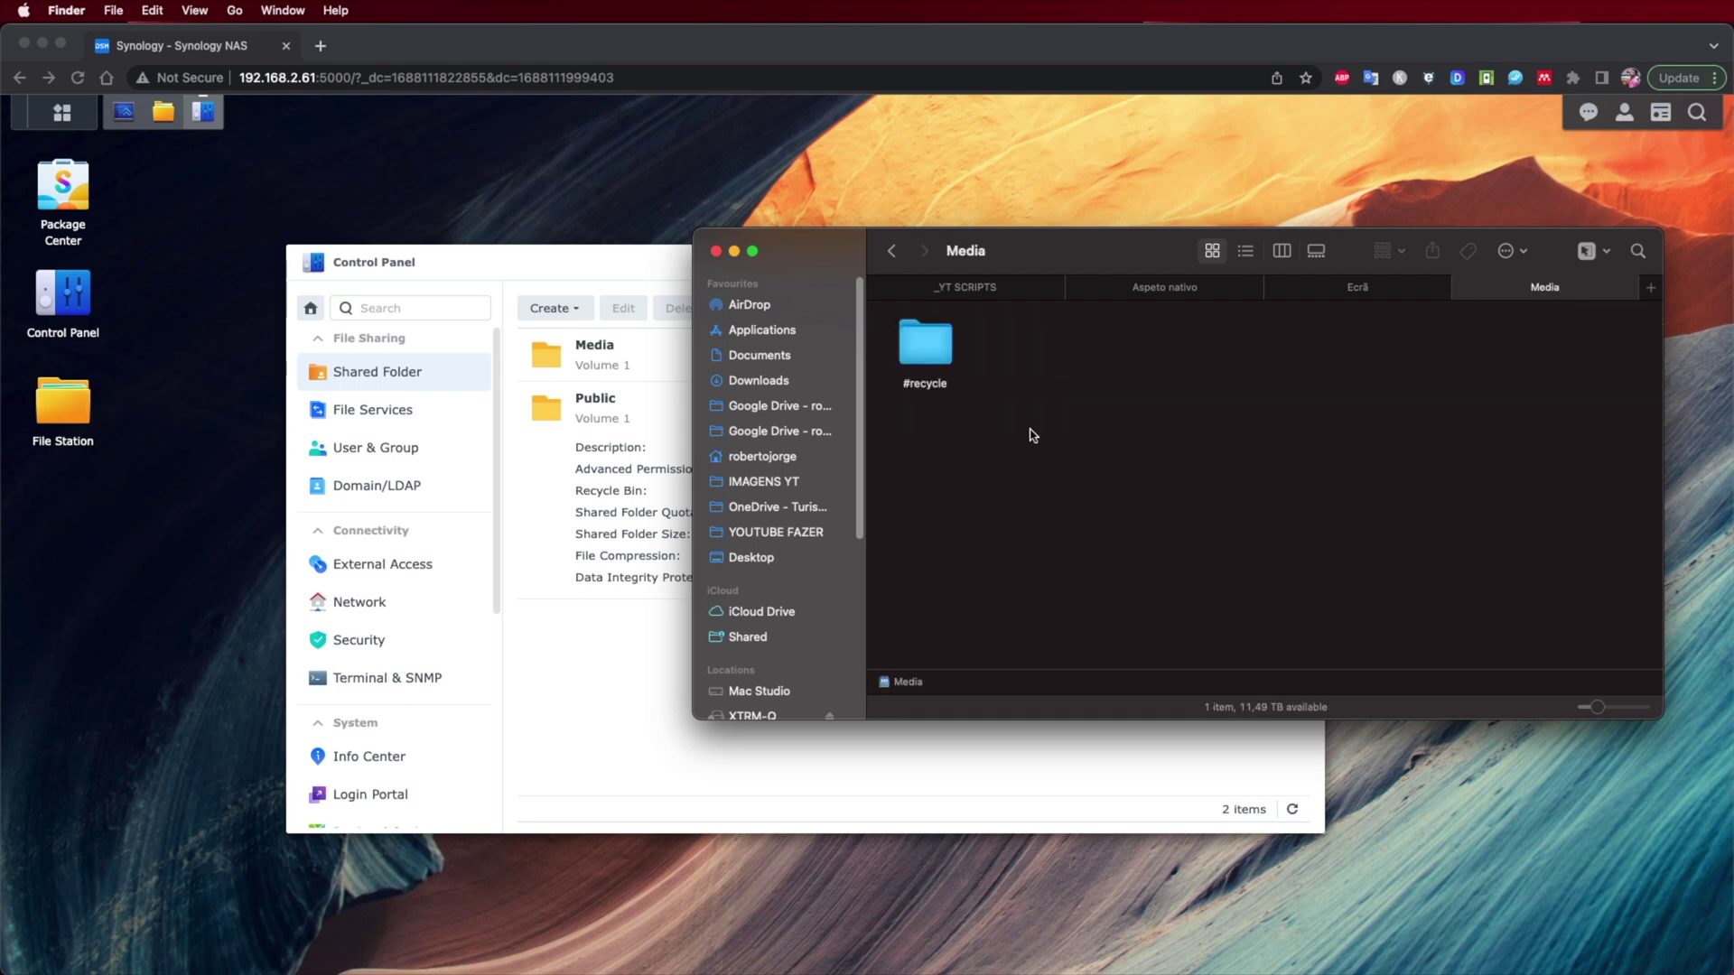
left_click(893, 251)
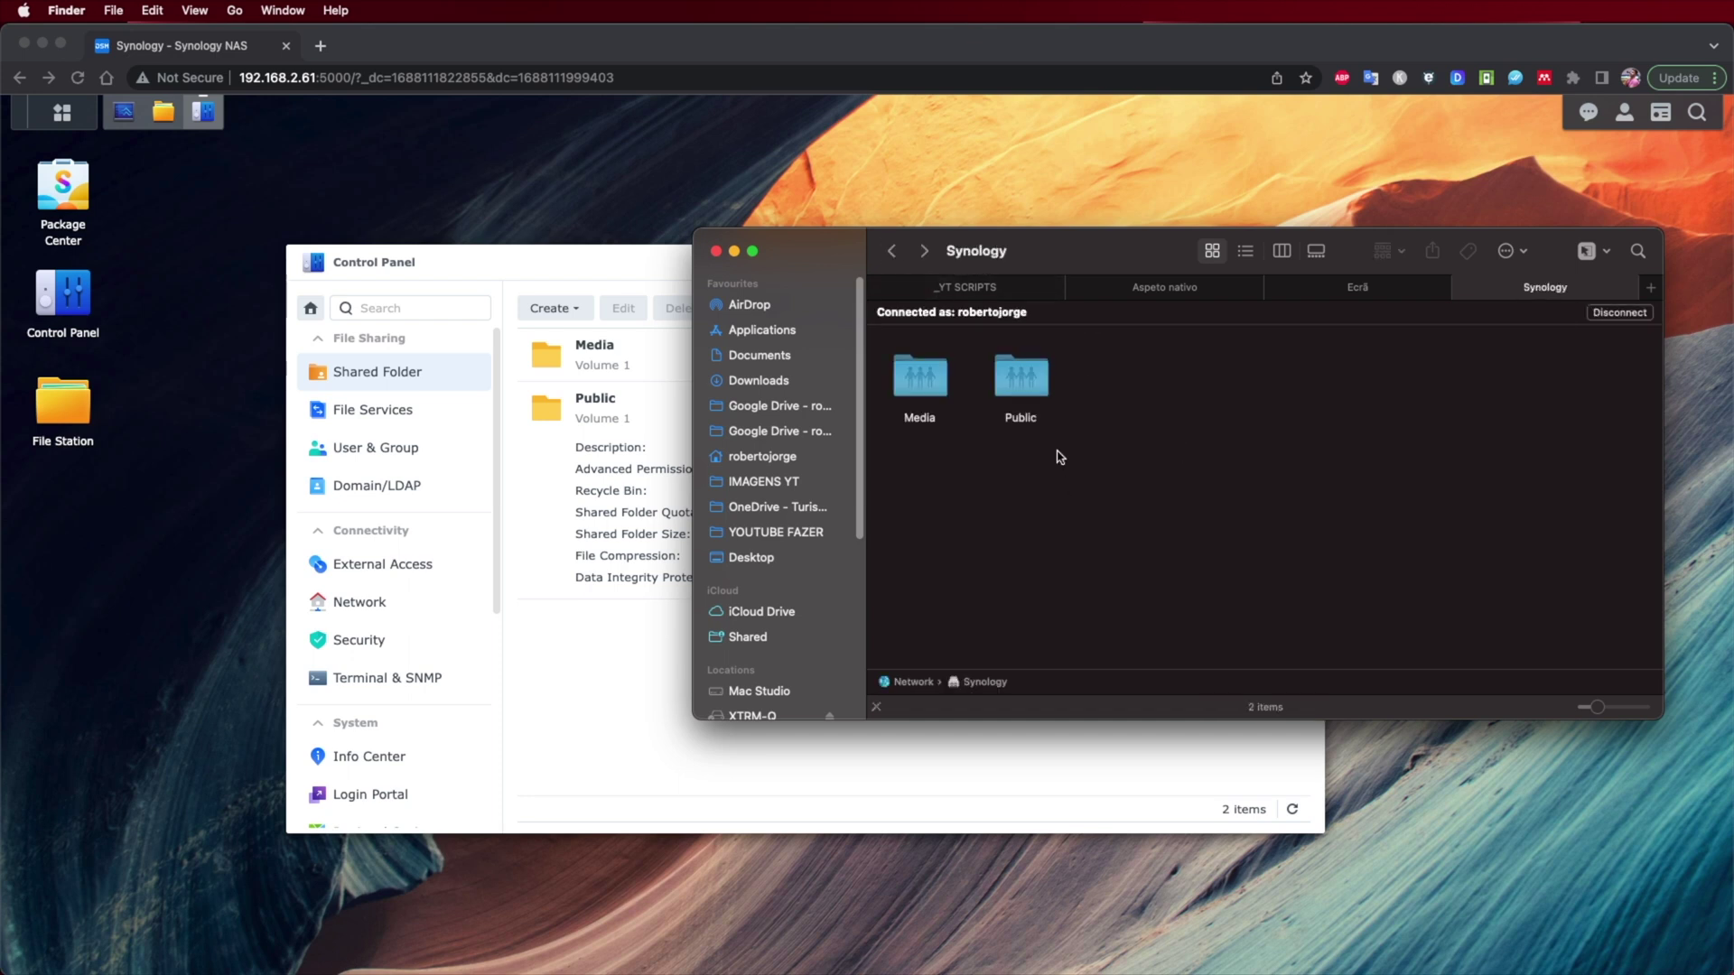
left_click(912, 384)
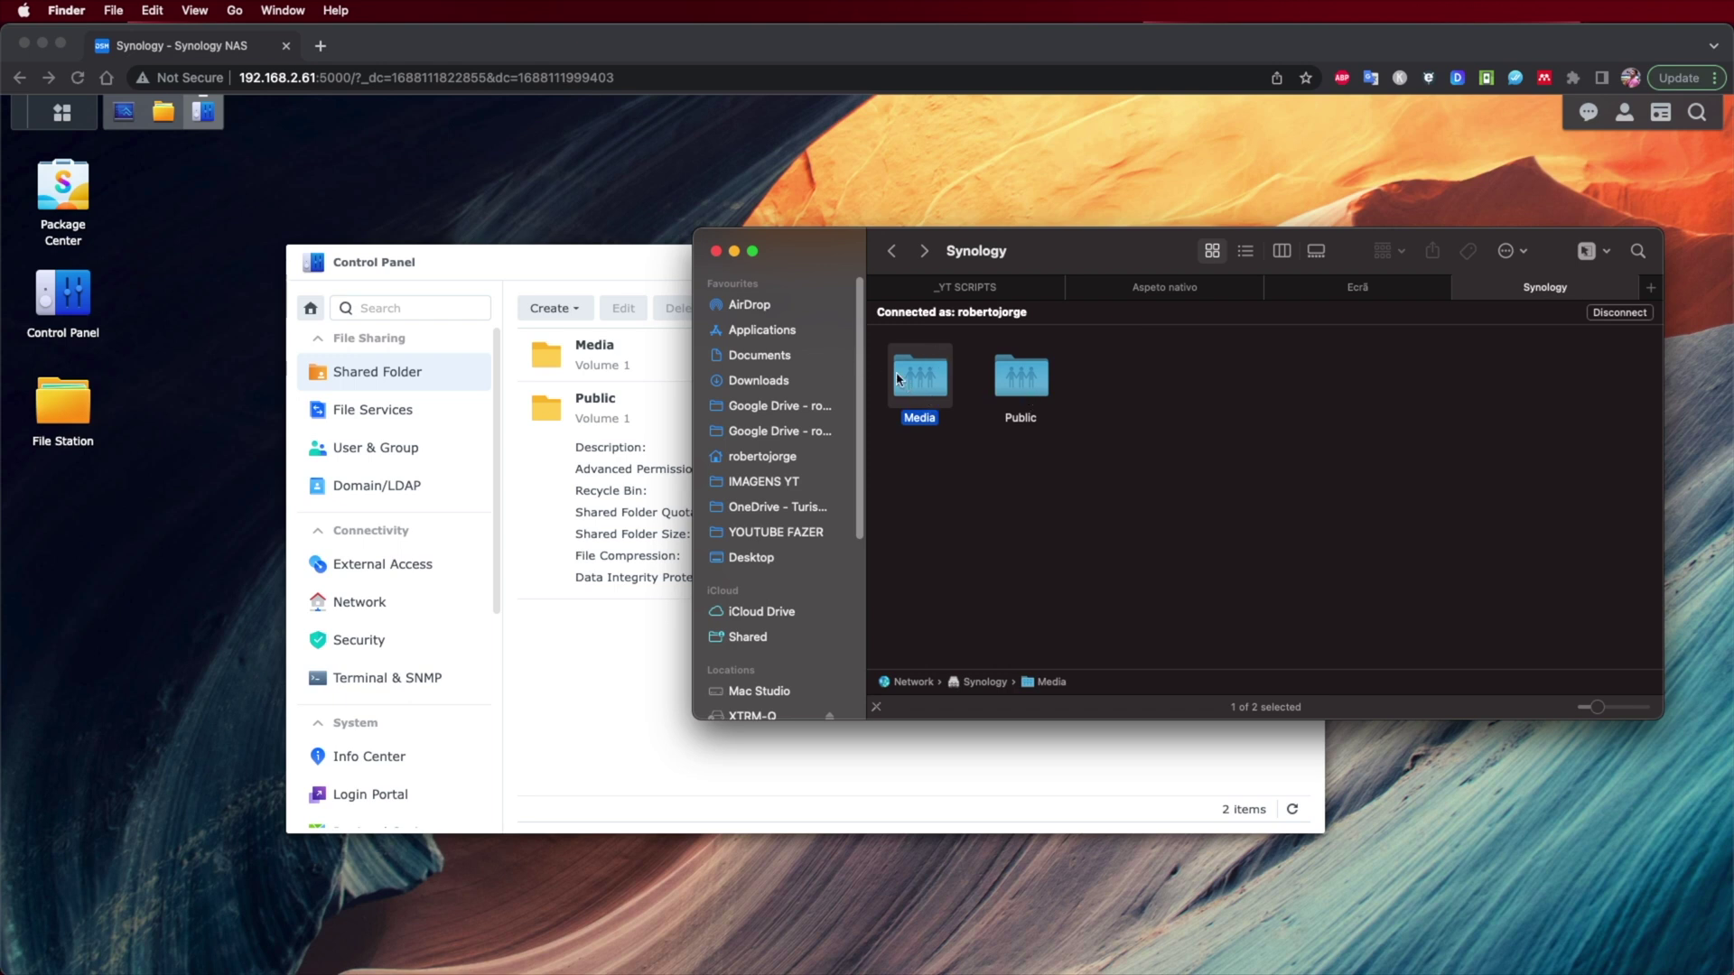
Close the Finder window, Control Panel, File Station and Resource Monitor
left_click(717, 252)
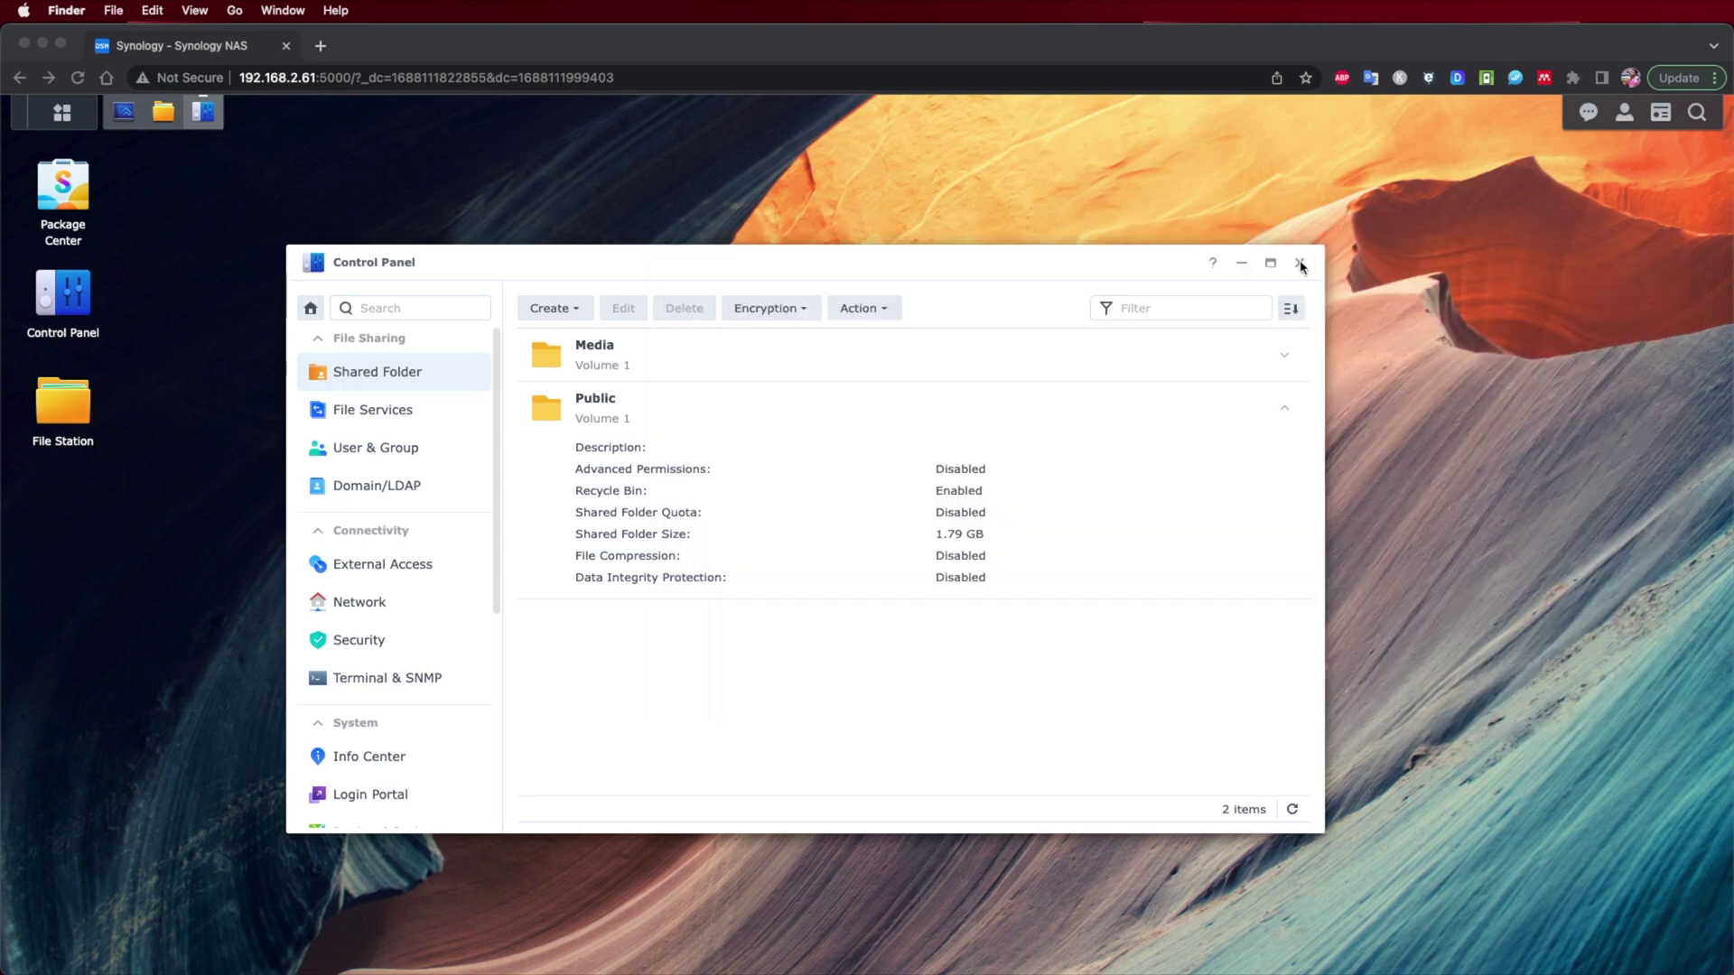
left_click(1302, 266)
left_click(1301, 266)
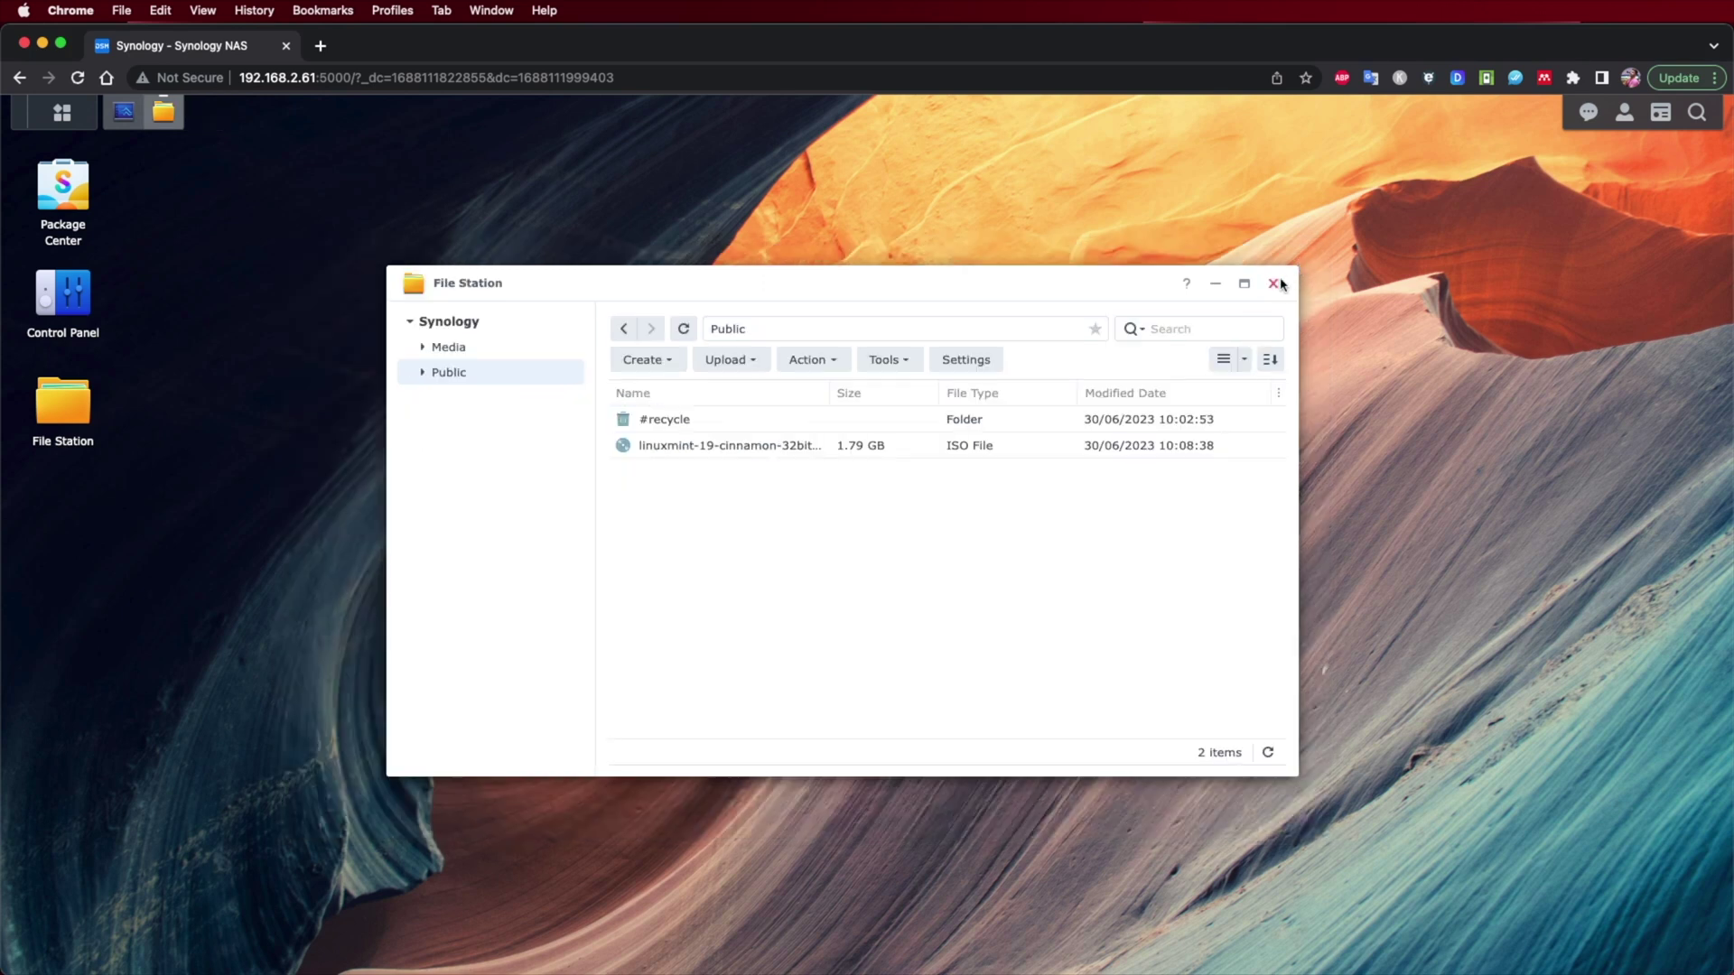
left_click(1279, 283)
left_click(124, 111)
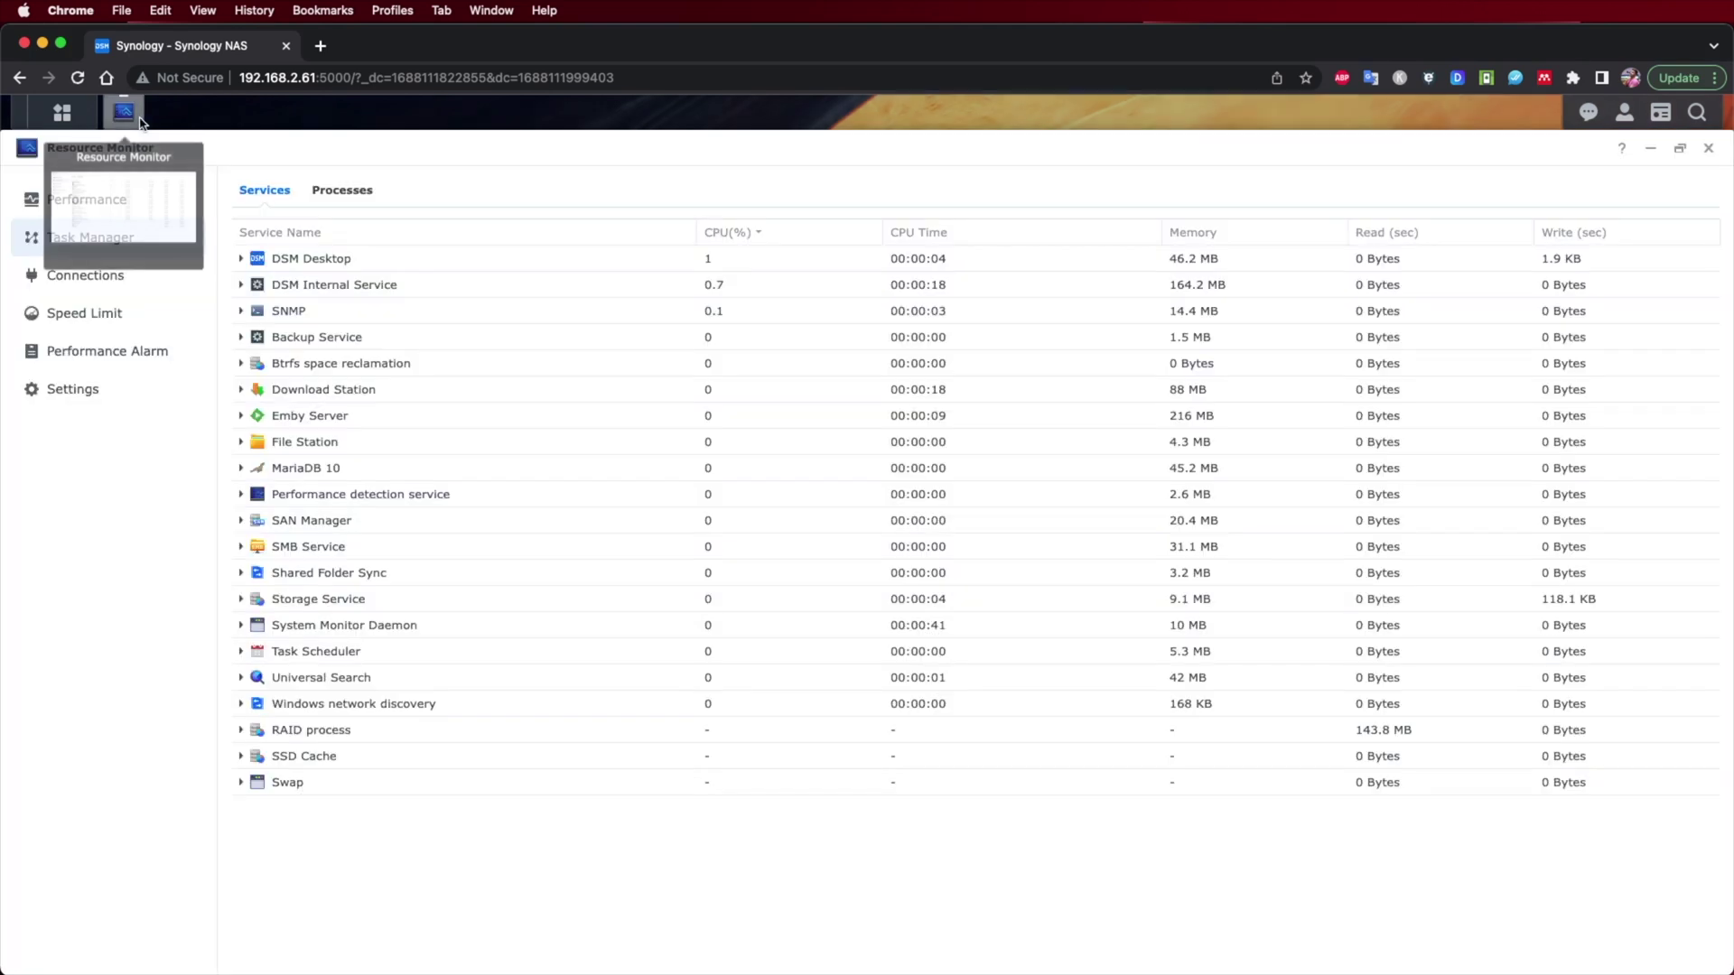
left_click(1708, 148)
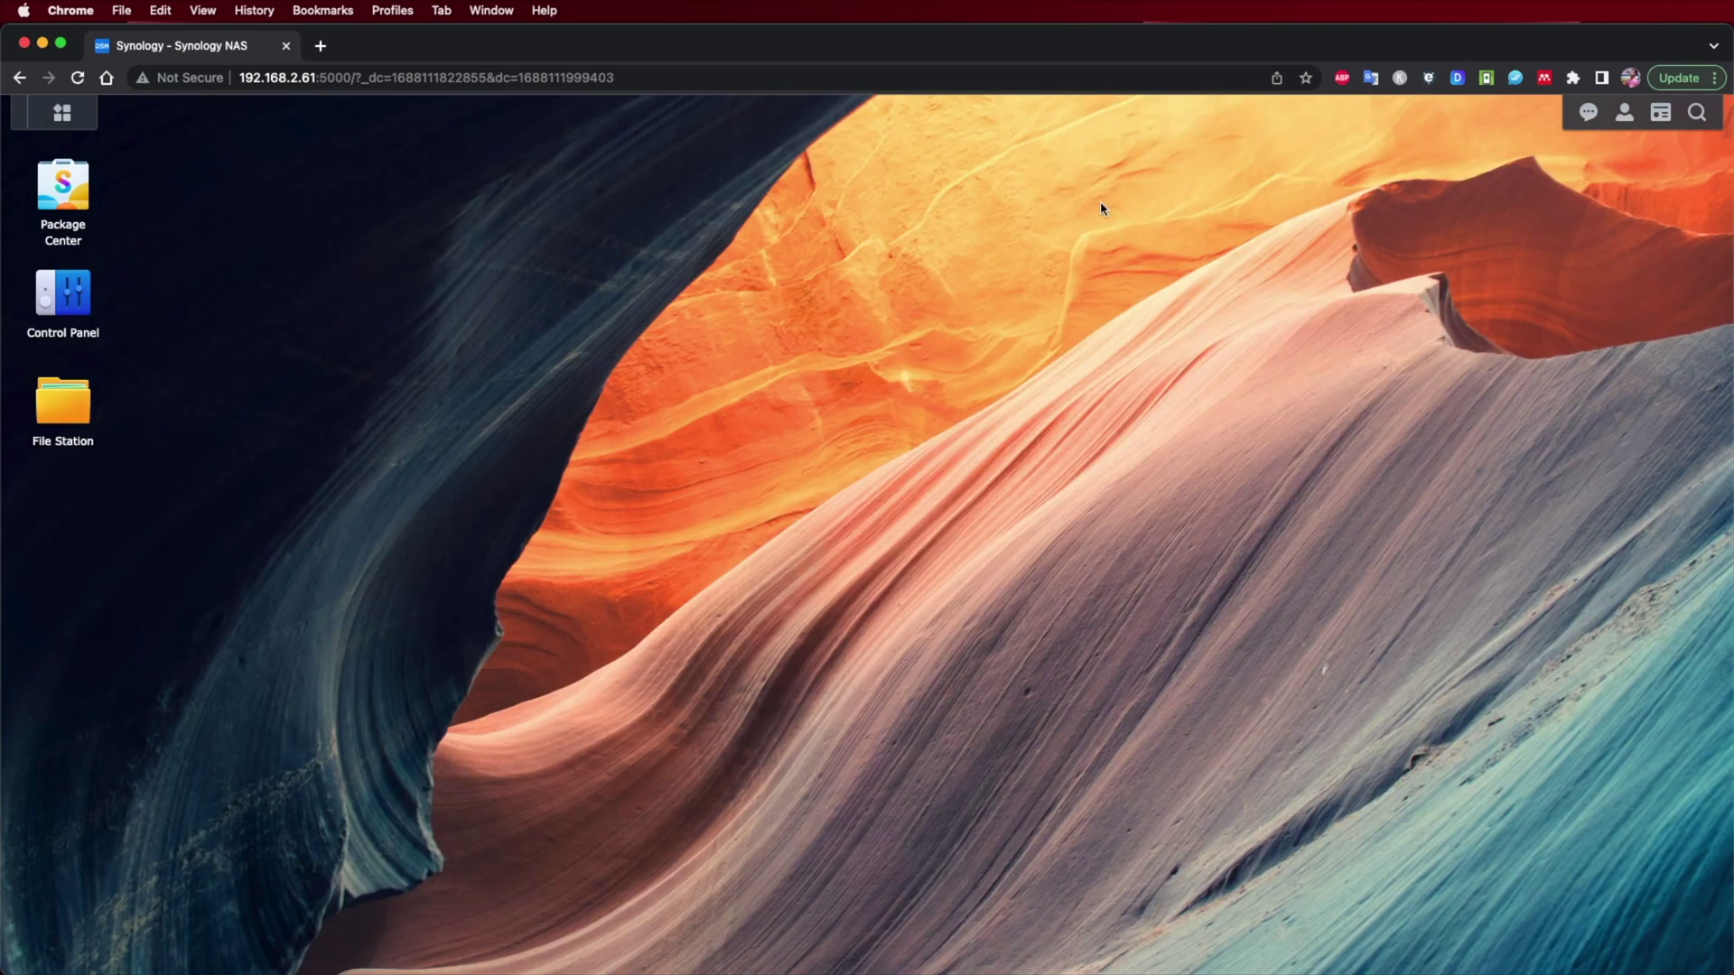
Open Control Panel's Network page showing server name Synology and gateway 192.168.2.1
left_click(75, 287)
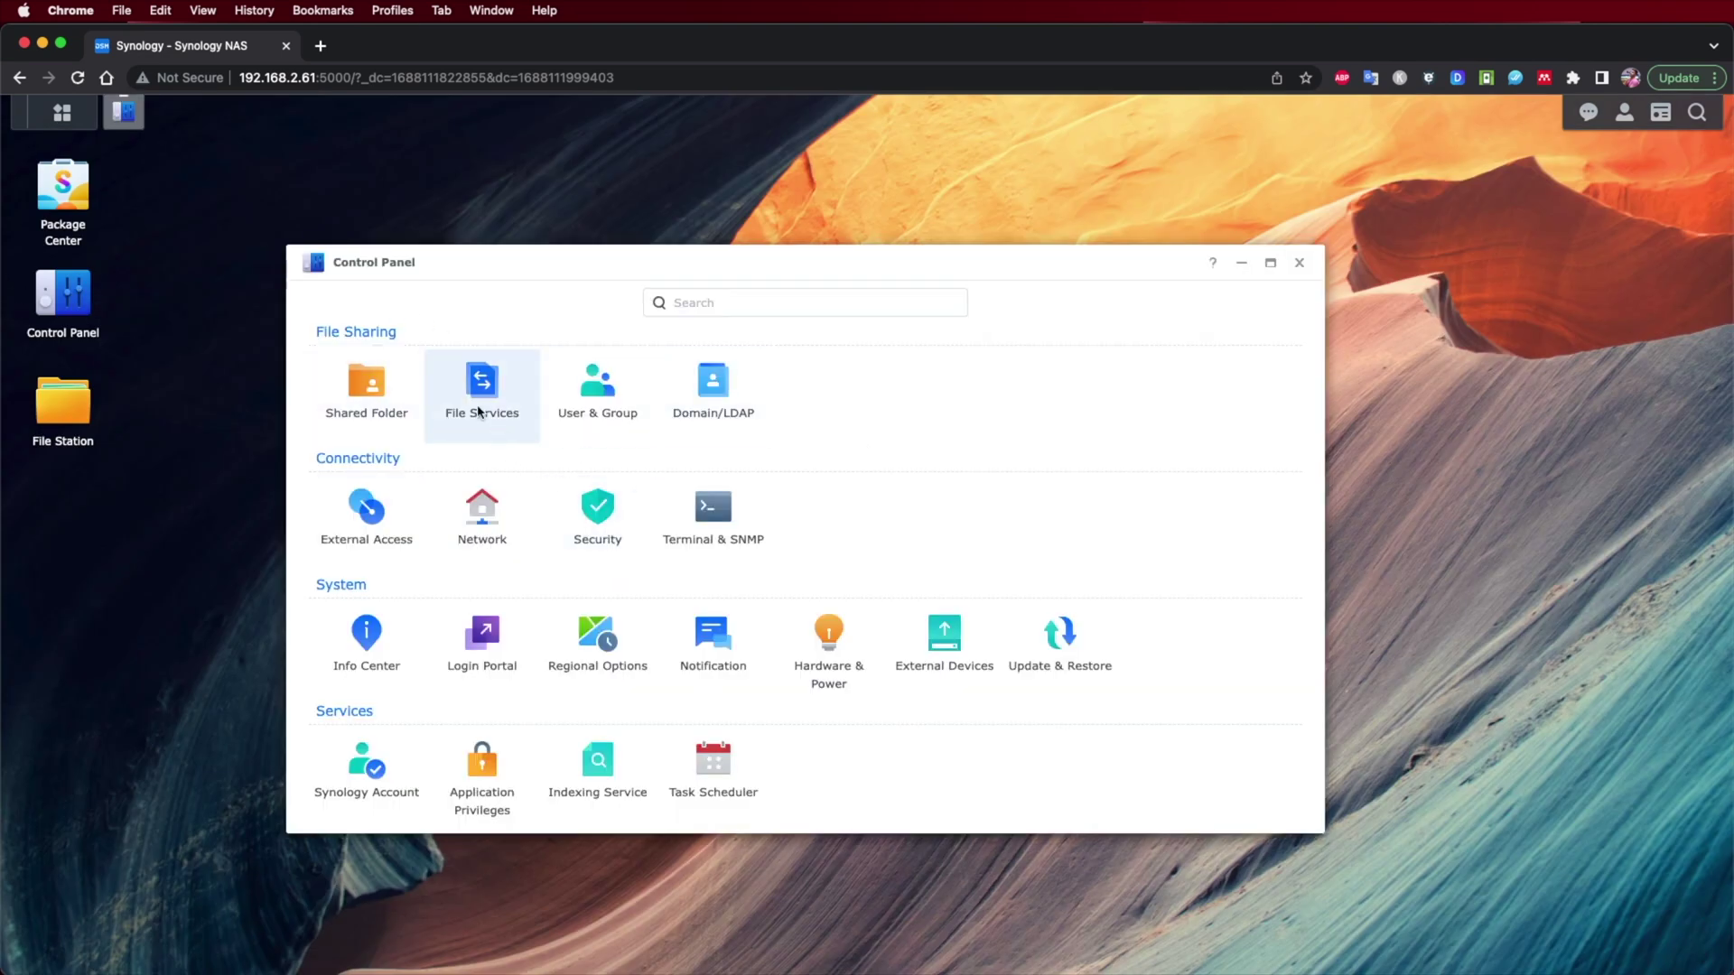
left_click(478, 517)
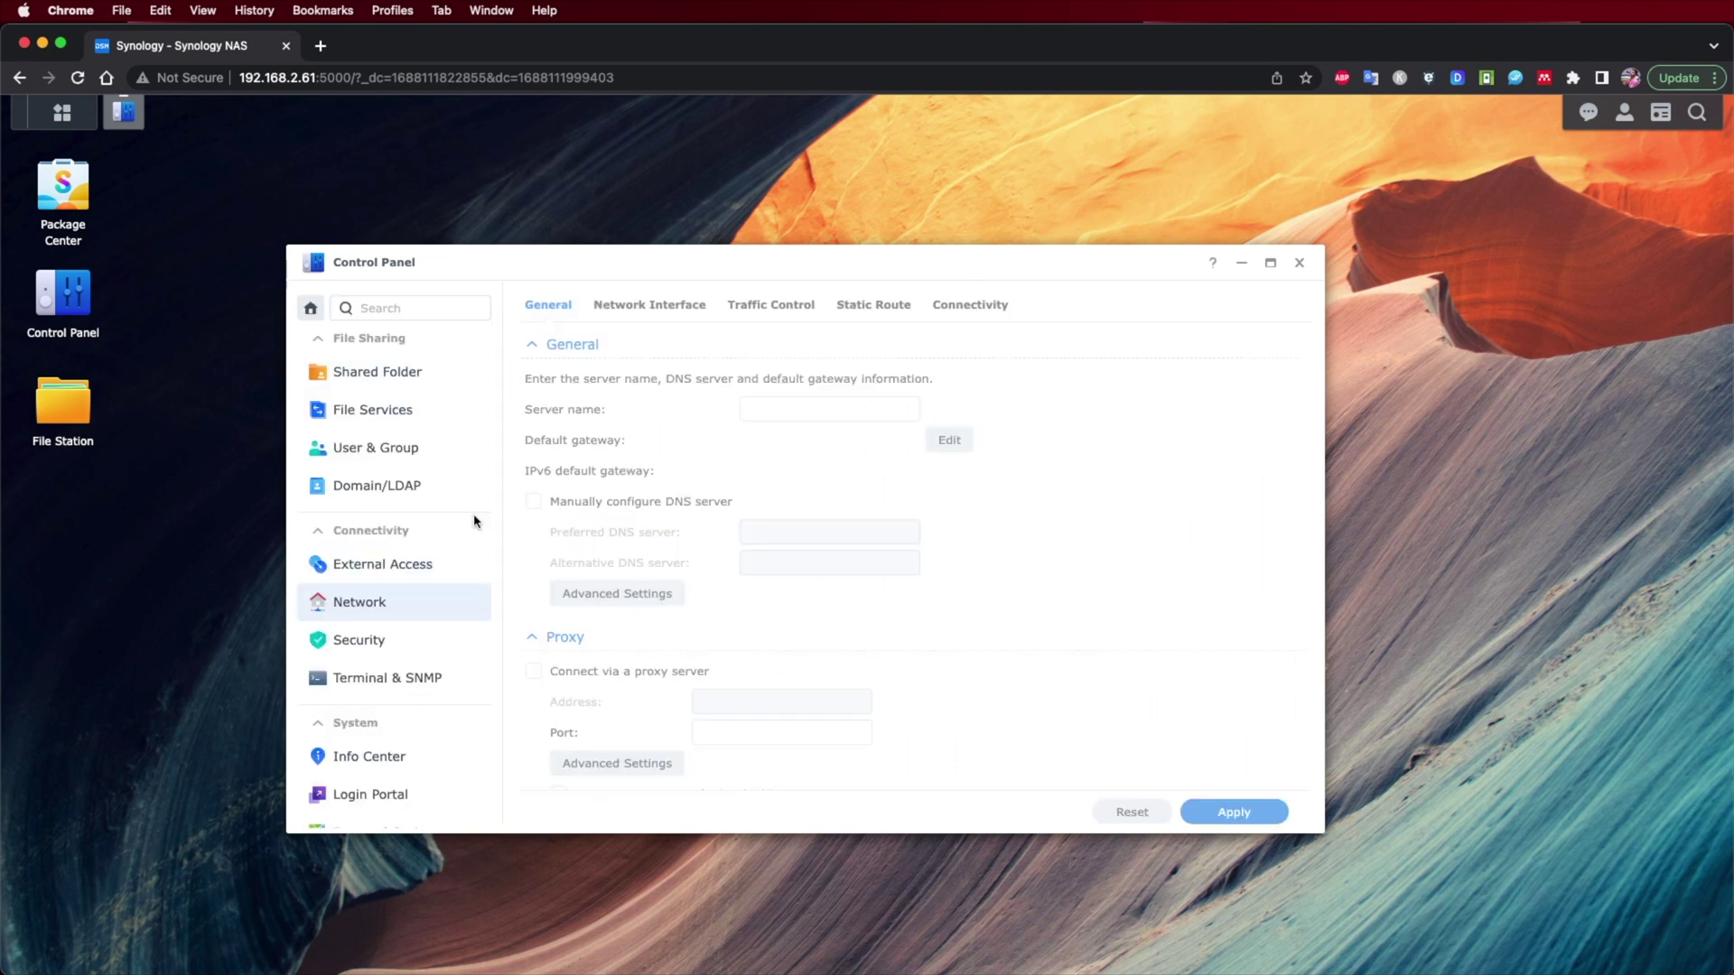
scroll(384, 486, "down", 5)
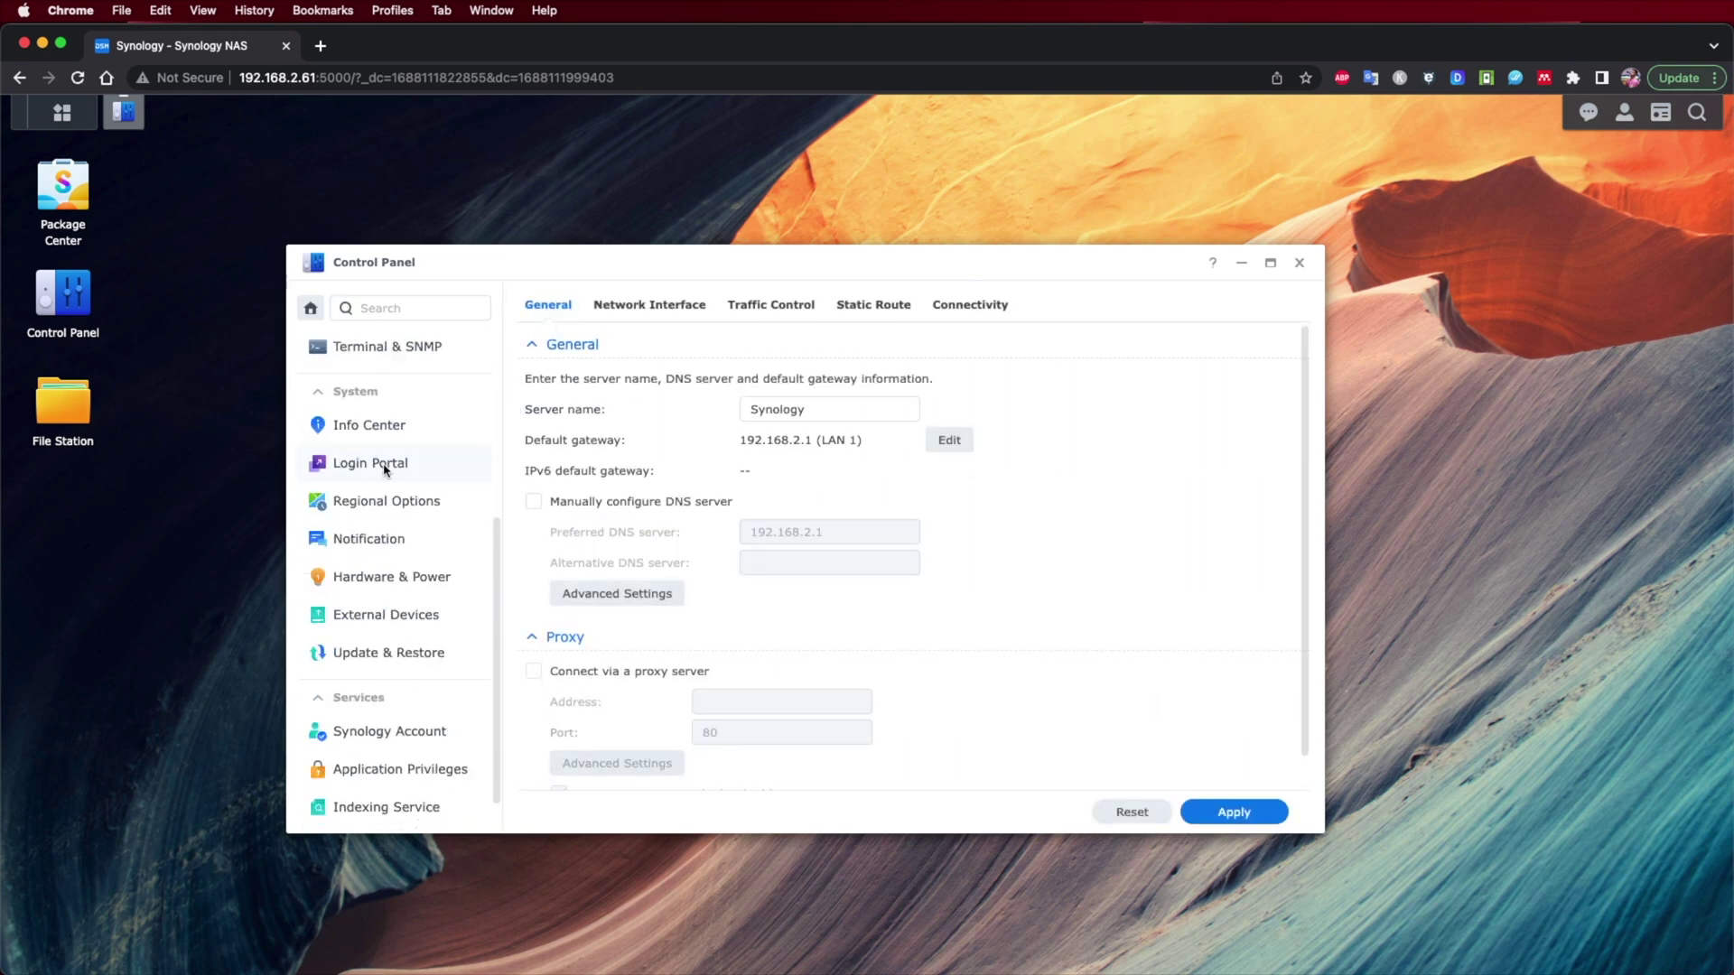
scroll(384, 470, "up", 5)
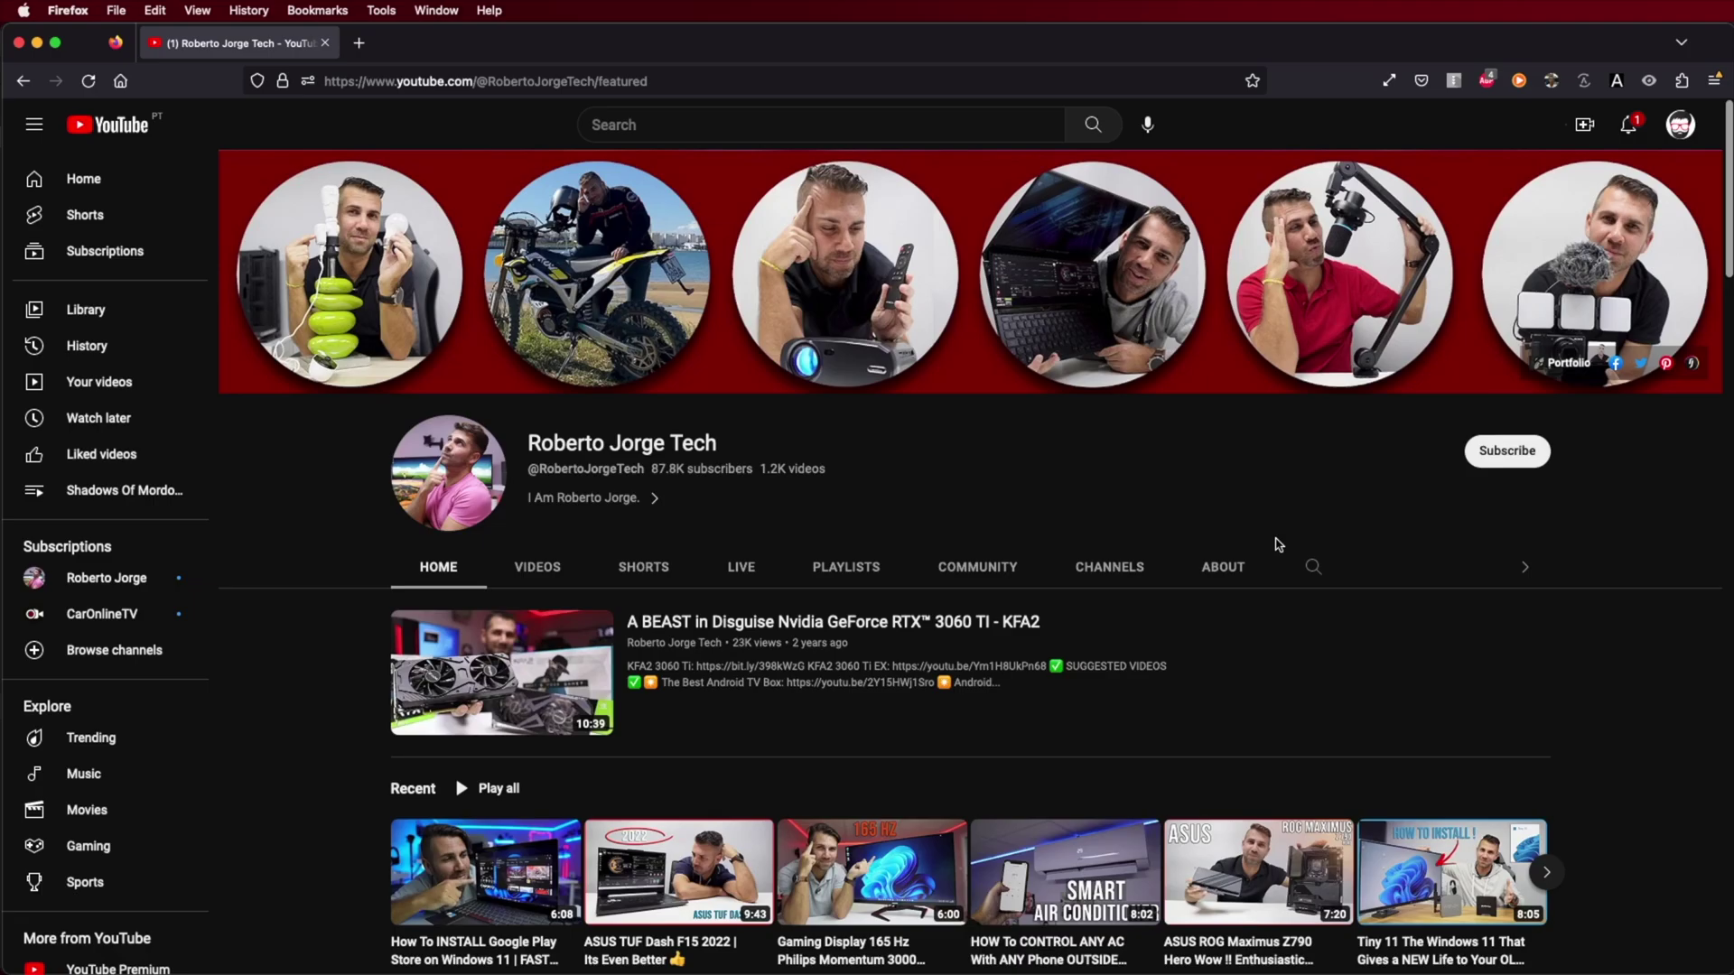
Subscribe to the tech channel on YouTube and set its notification bell to All
left_click(1517, 461)
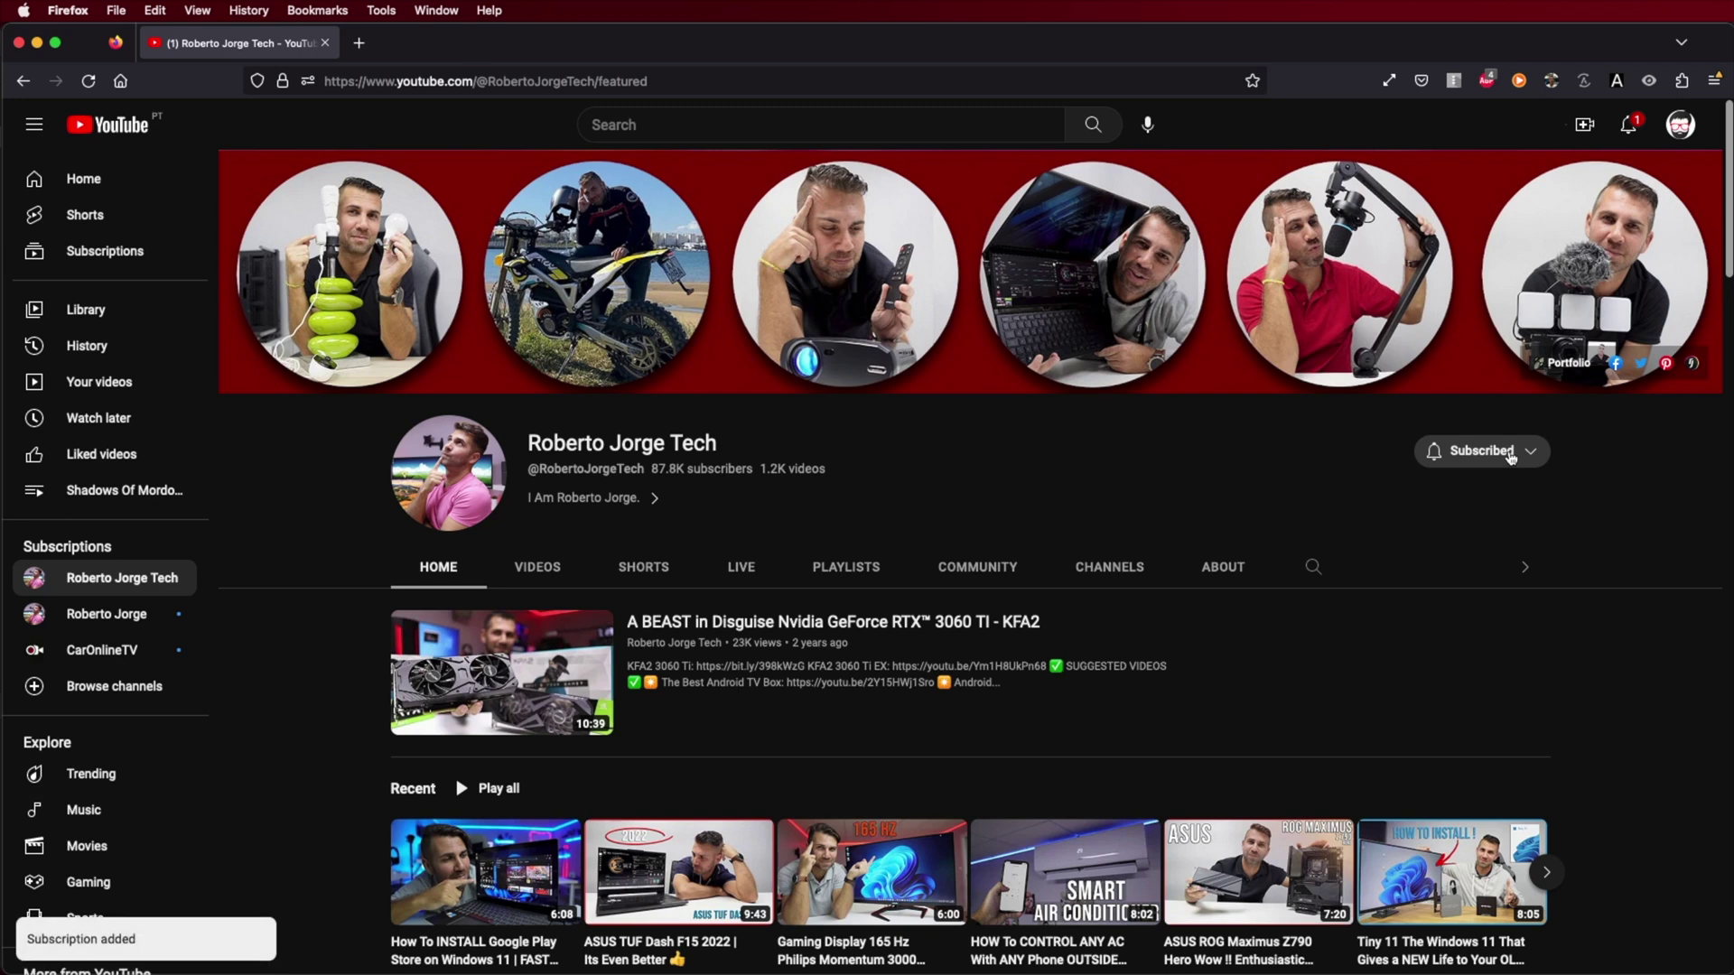
left_click(1533, 455)
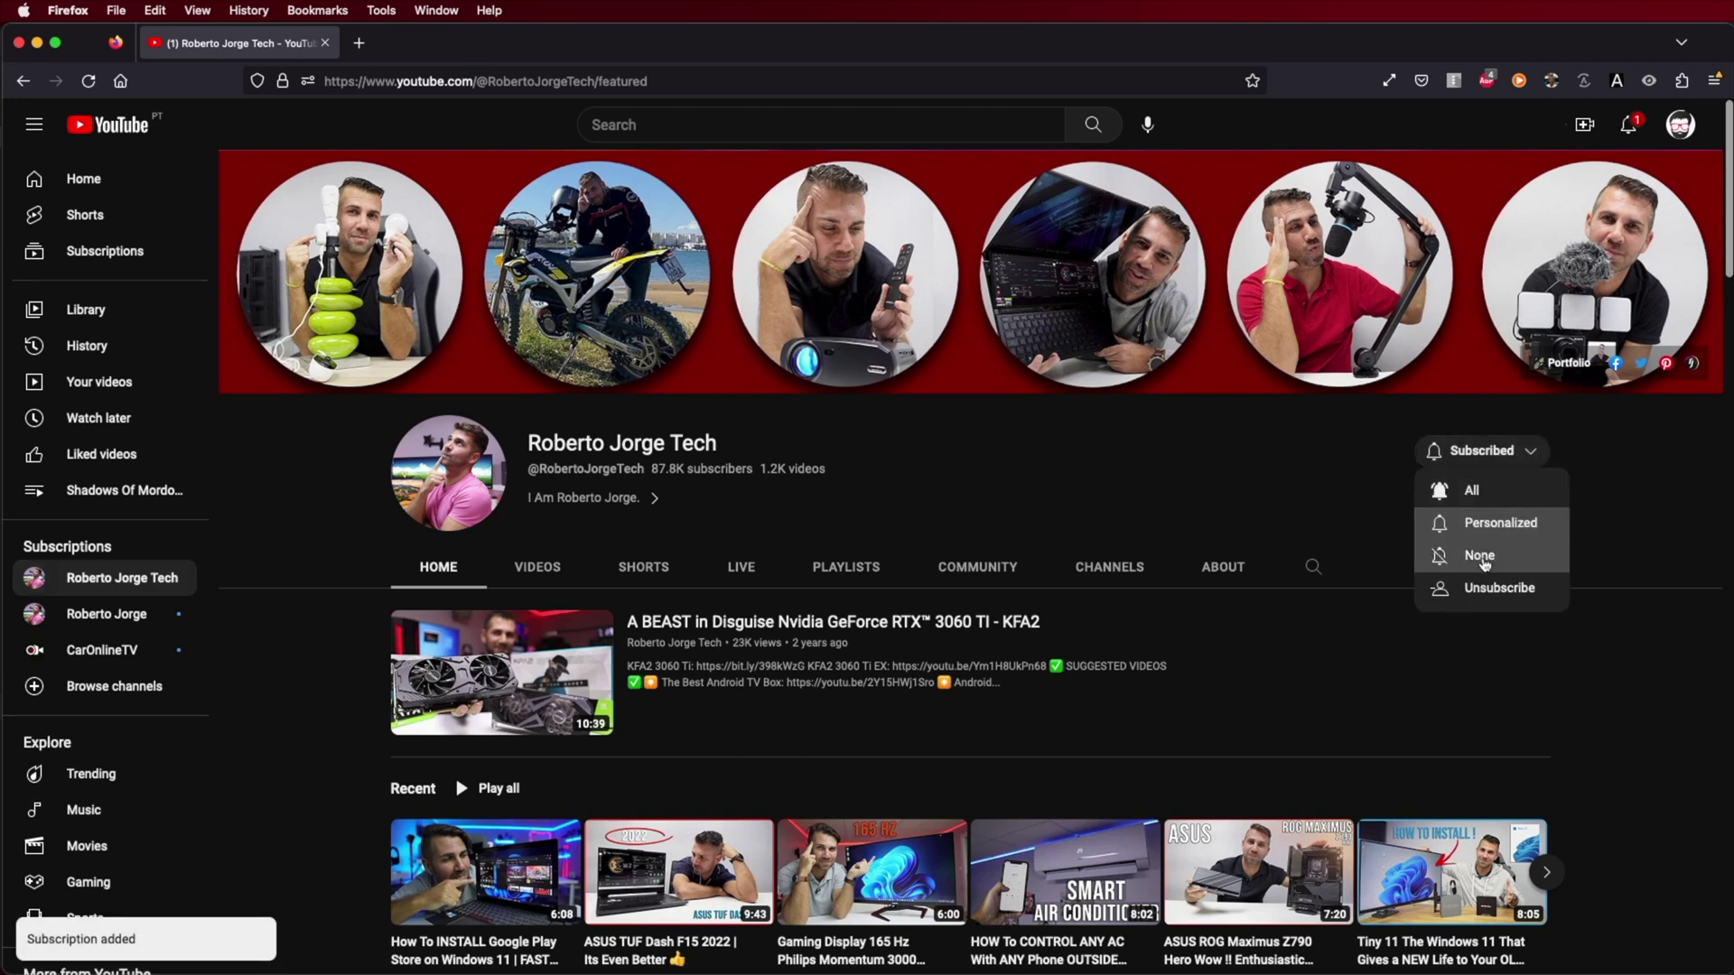
left_click(1488, 492)
left_click(1525, 454)
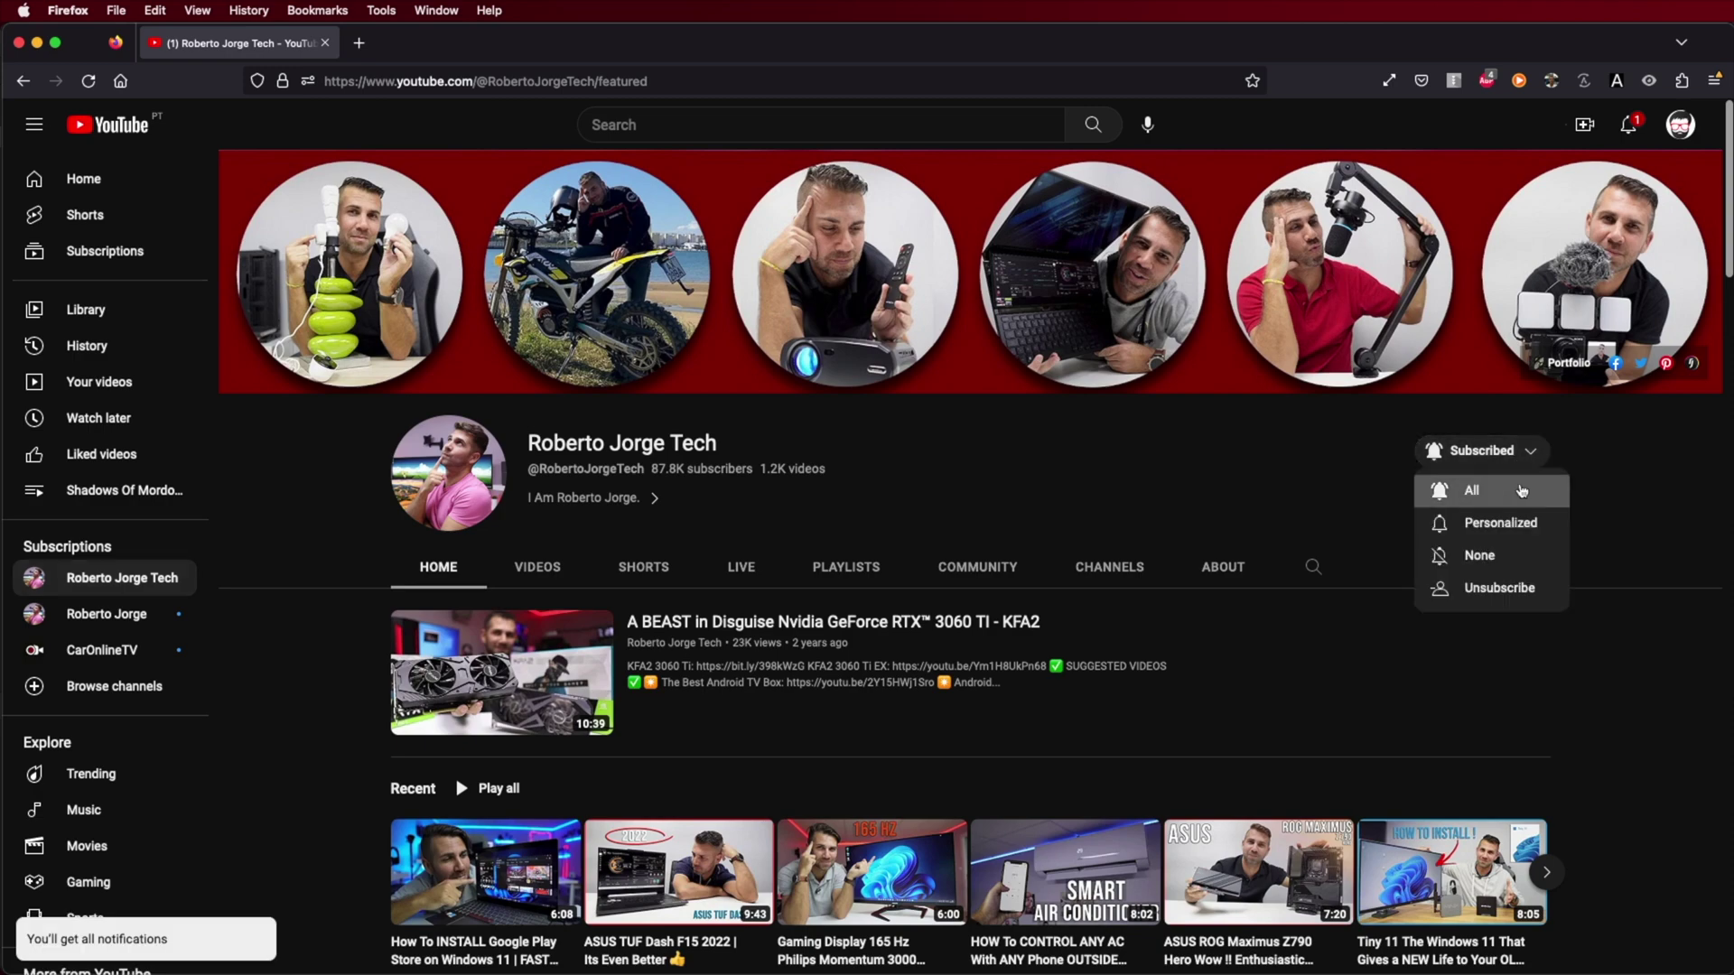